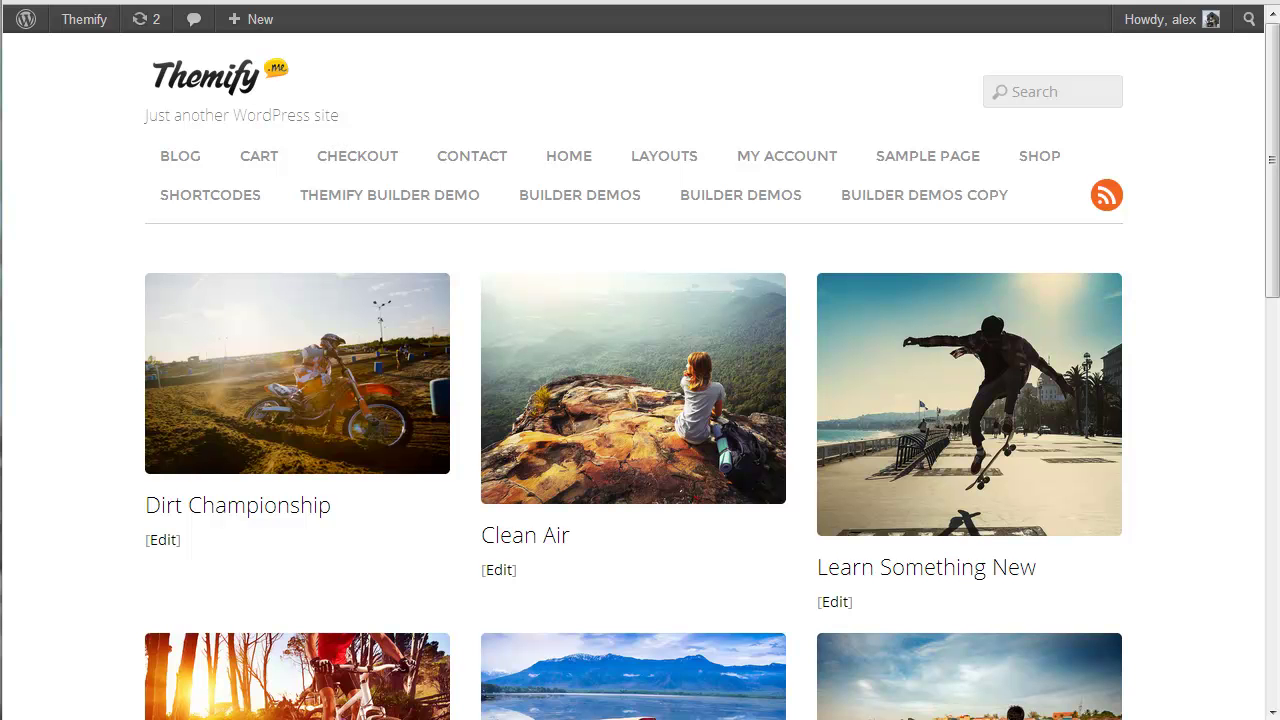
# Step: Create a new page from the site's dashboard and title it "Themify Builder Demo"
pyautogui.moveTo(85, 22)
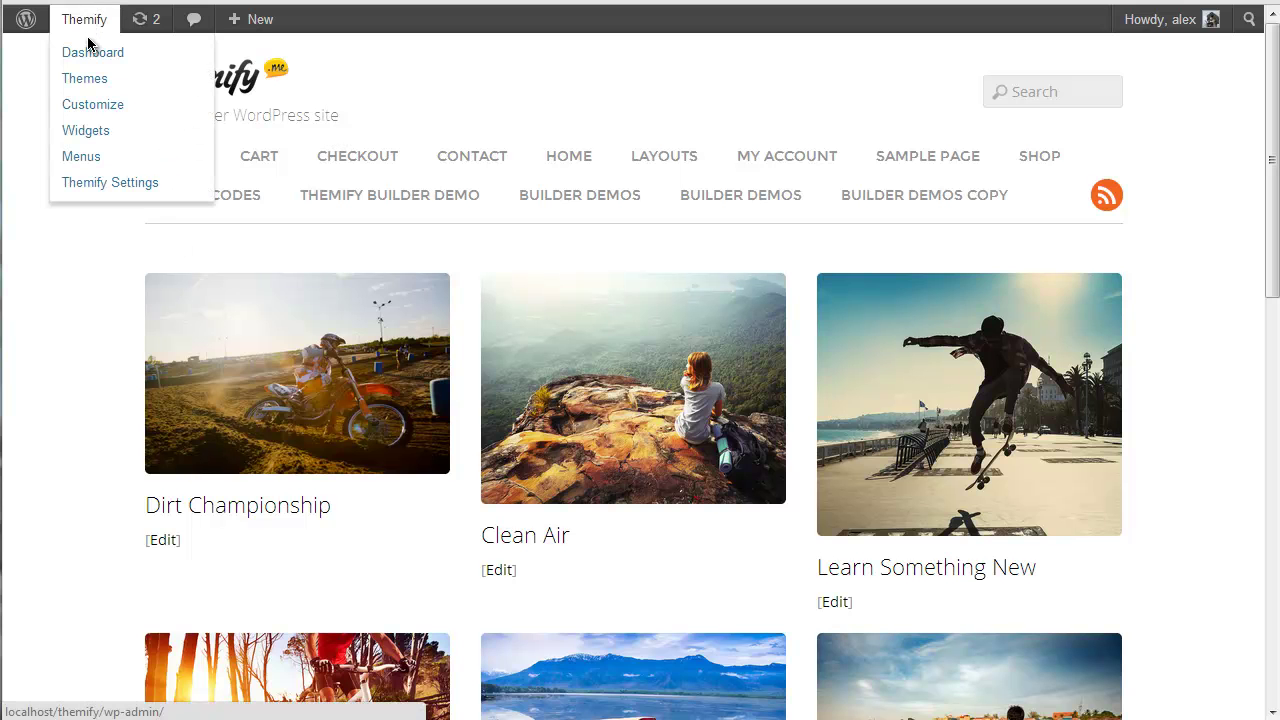
pyautogui.click(89, 51)
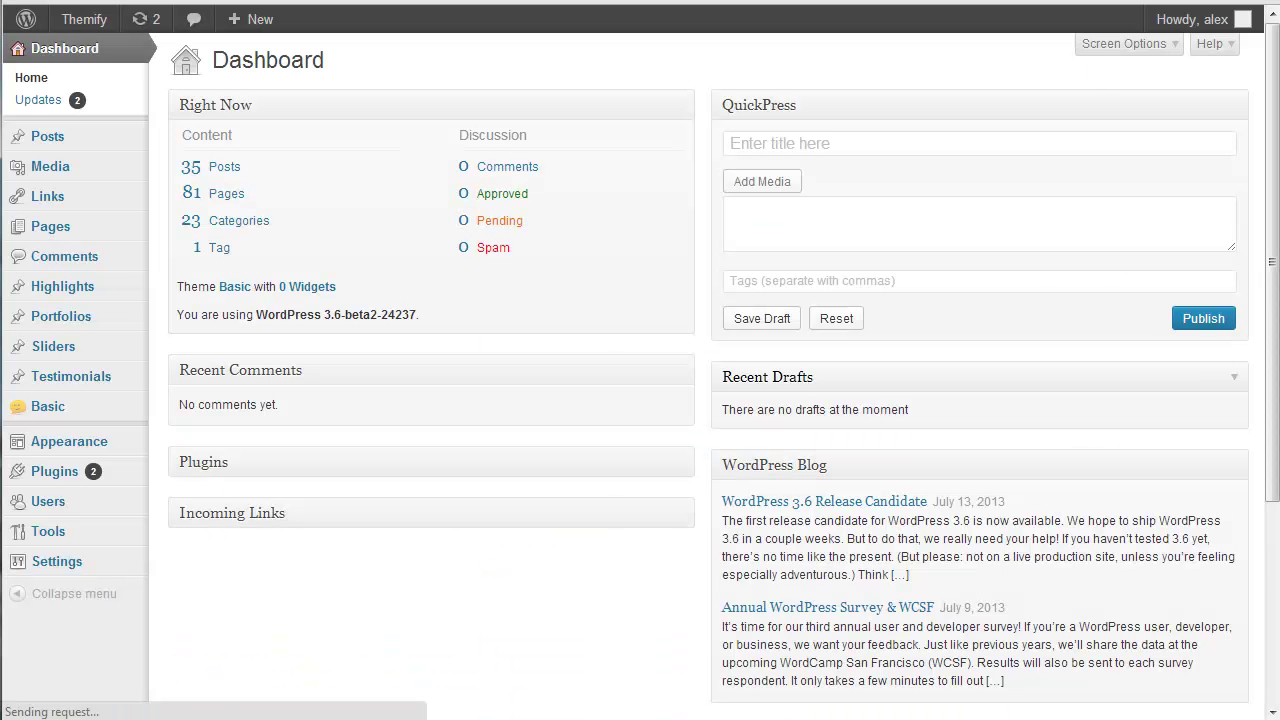
pyautogui.moveTo(86, 225)
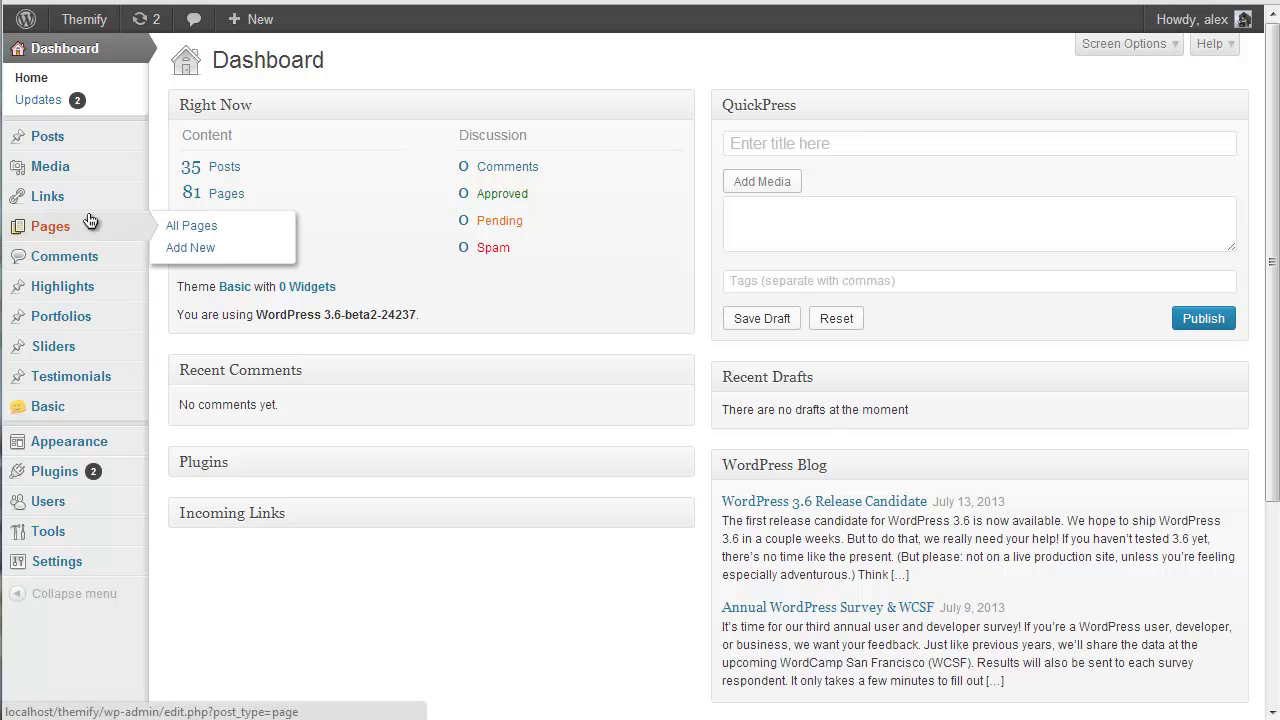
pyautogui.click(209, 252)
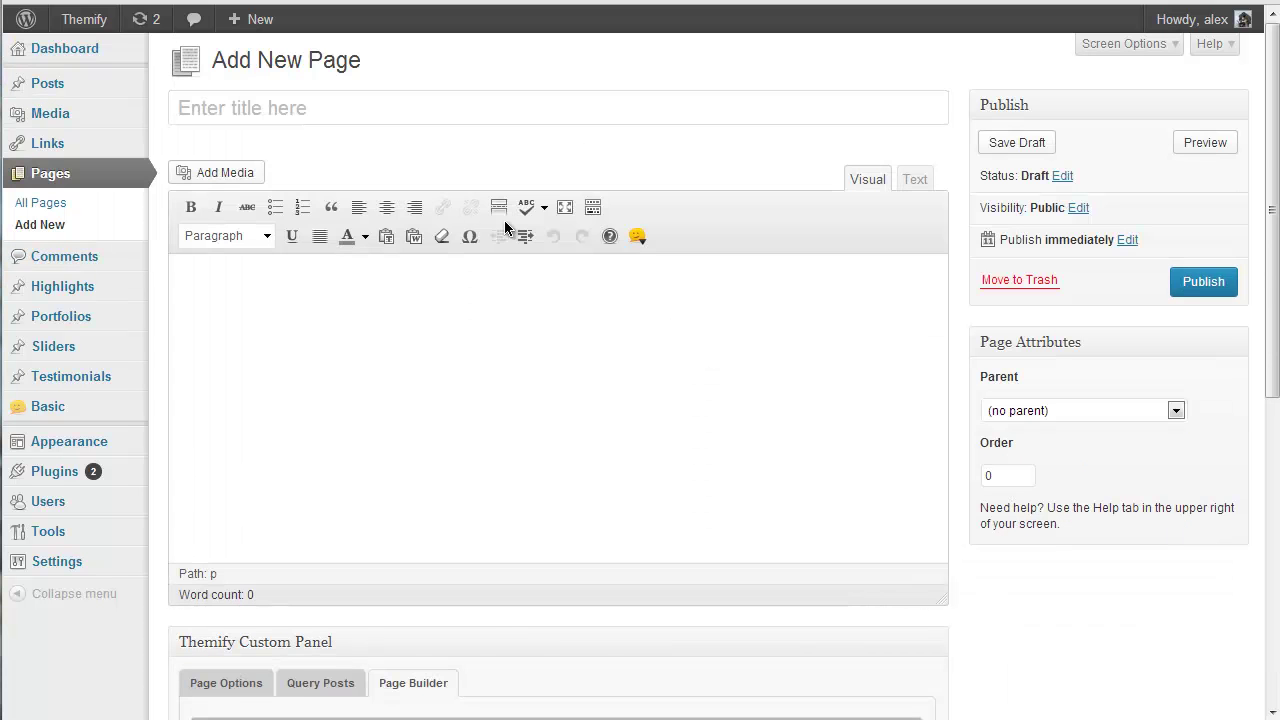
pyautogui.click(268, 112)
pyautogui.write('The')
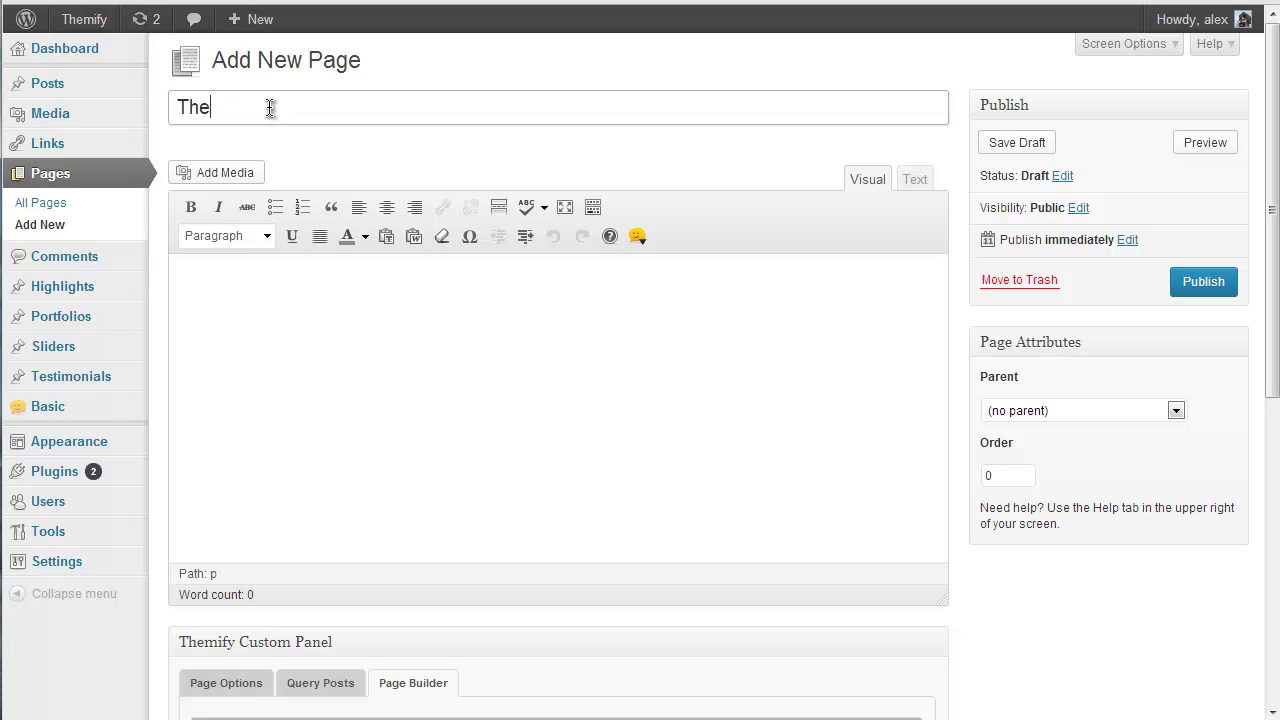
pyautogui.write('mify Builder Demo')
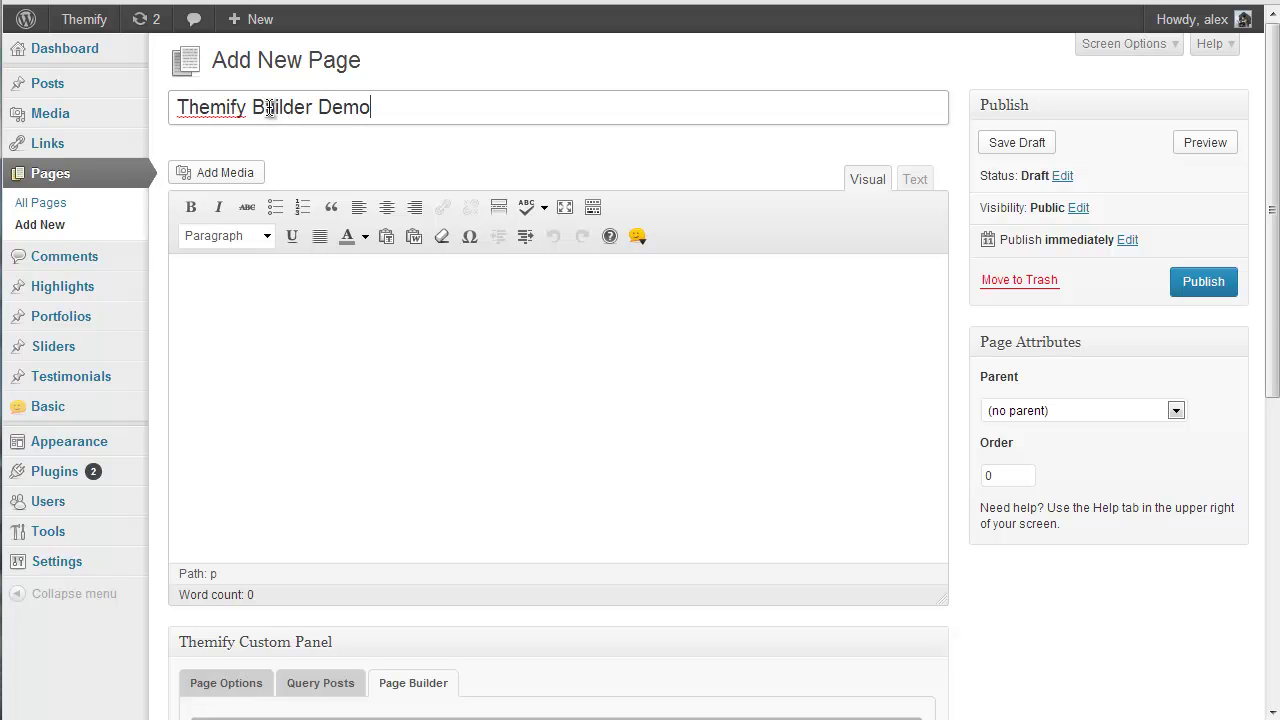
# Step: Set the page's sidebar option in the Themify custom panel to the layout without a sidebar
pyautogui.moveTo(1276, 86); pyautogui.dragTo(1278, 304)
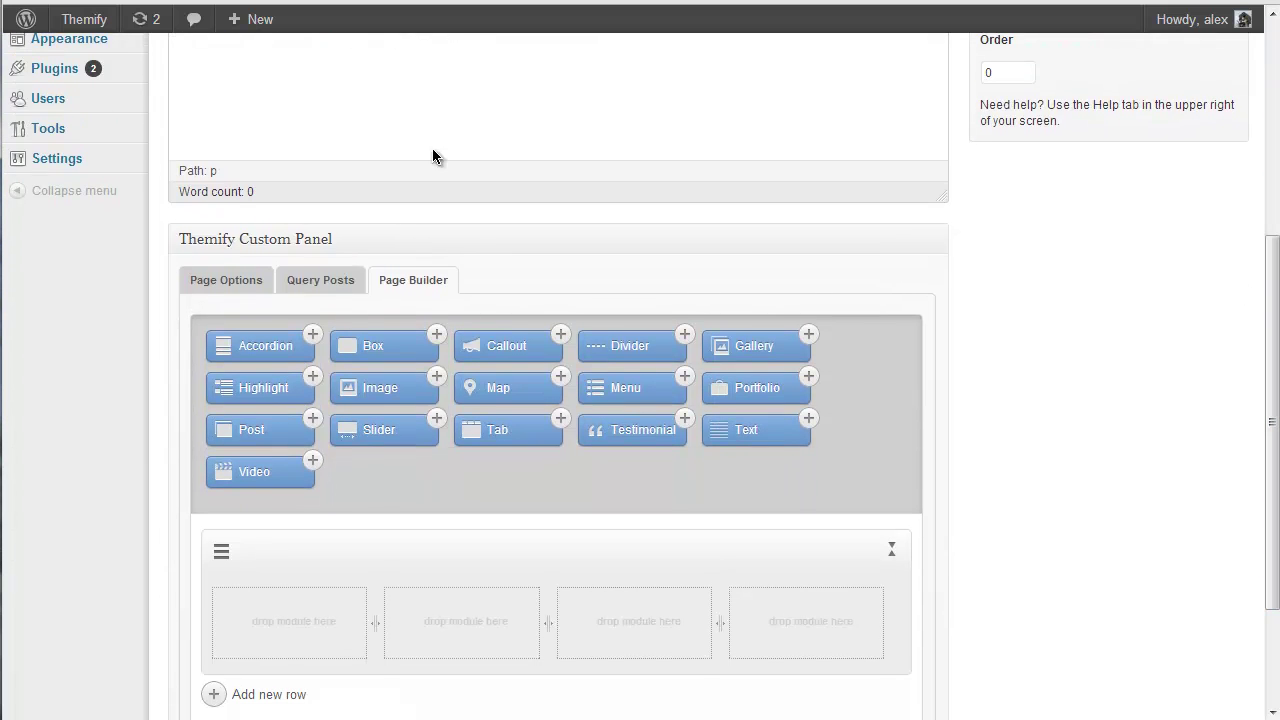
pyautogui.click(258, 298)
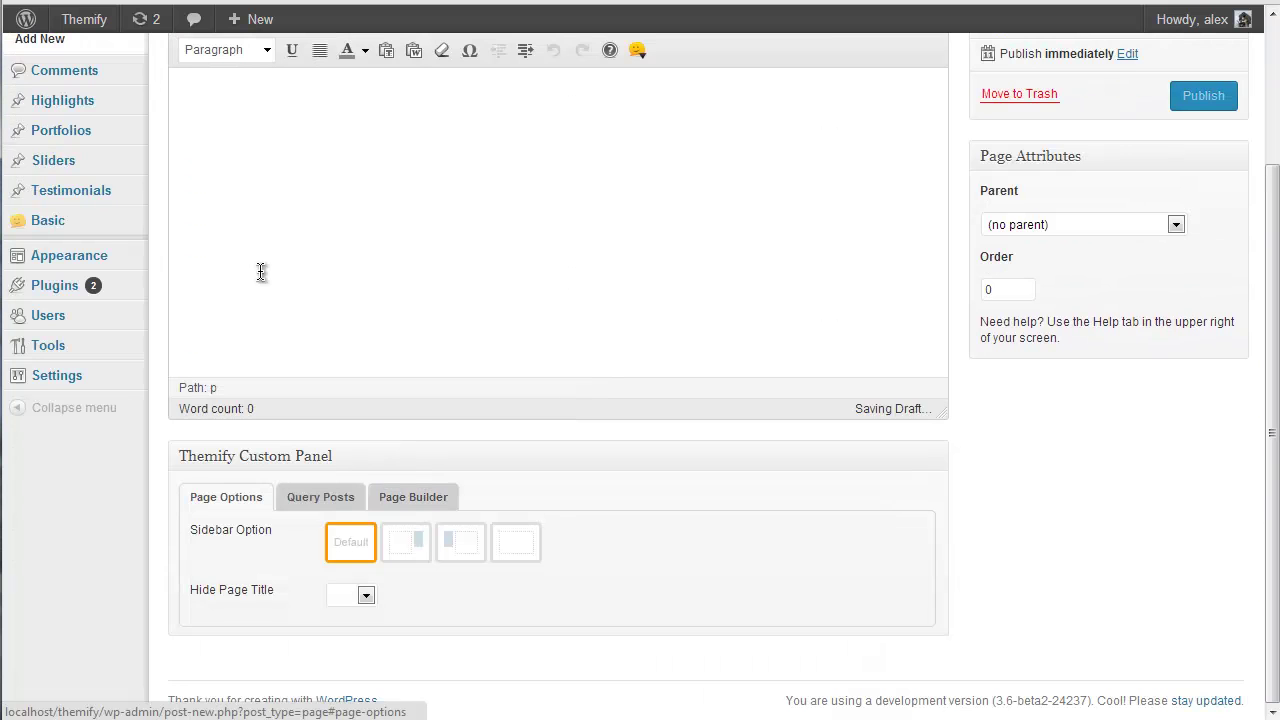
pyautogui.click(510, 552)
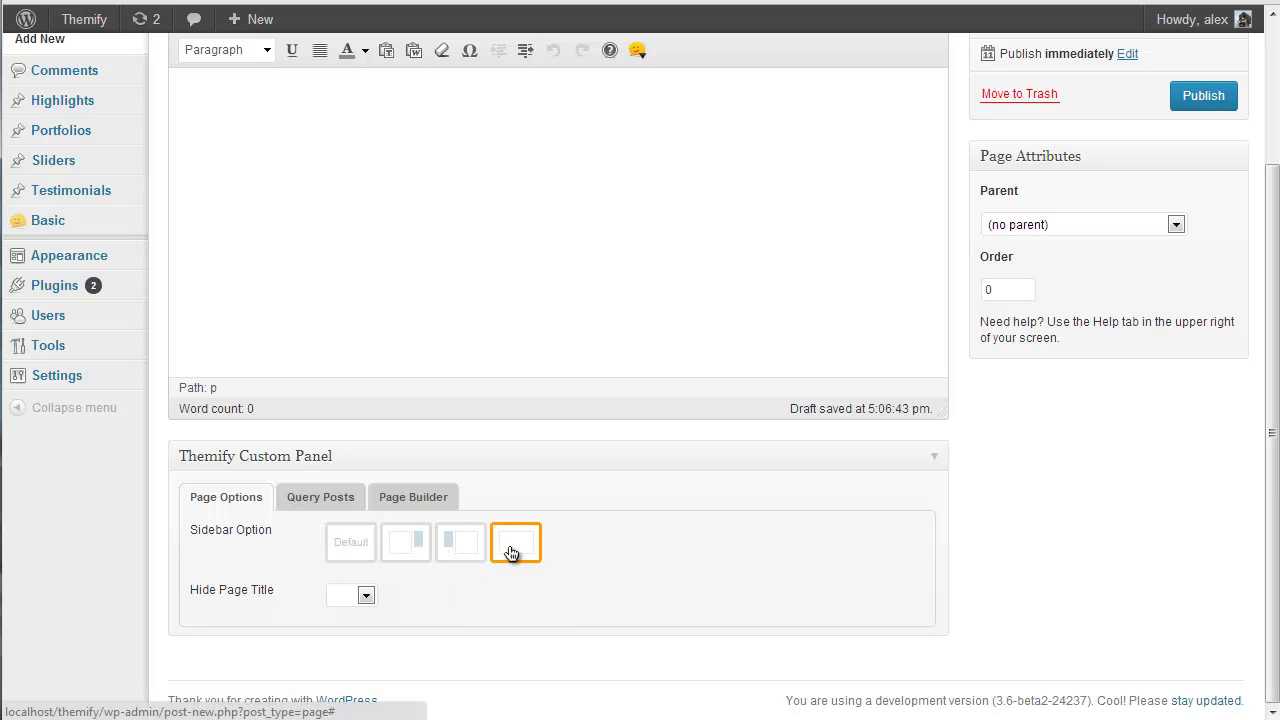
# Step: Show the page's builder and switch it to frontend editing
pyautogui.click(413, 498)
pyautogui.scroll(-4, 1020, 495)
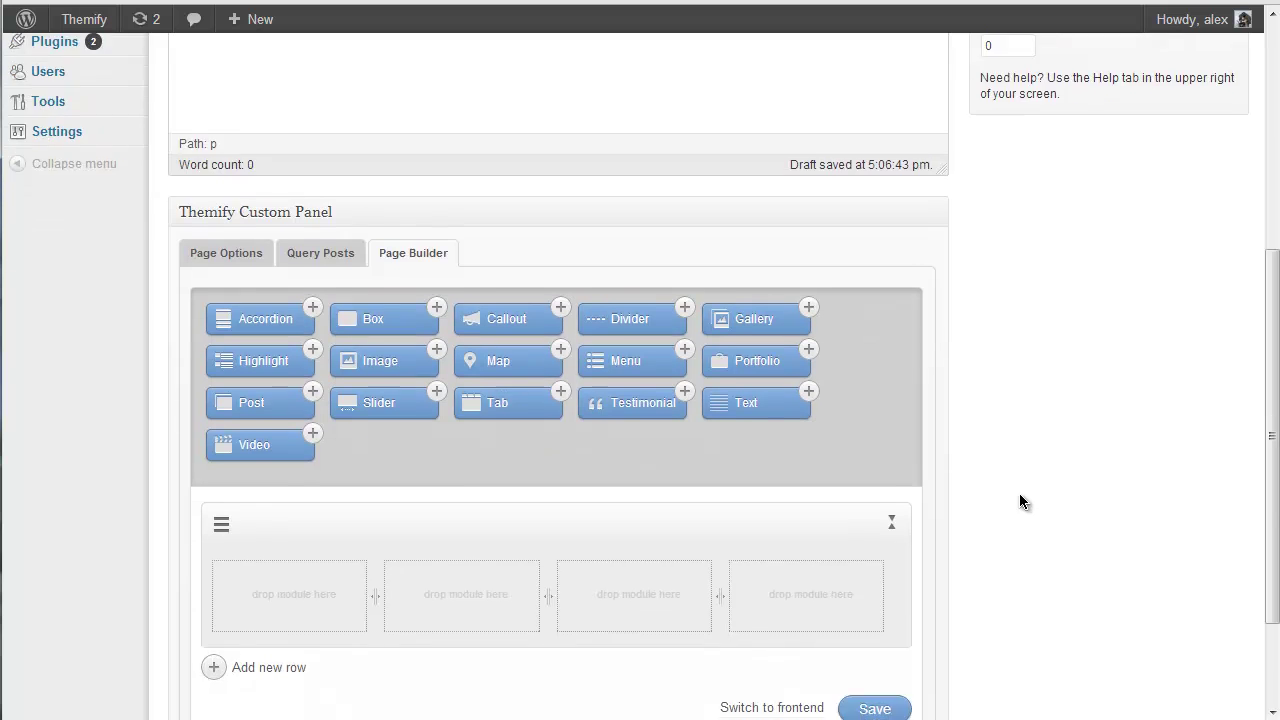
pyautogui.scroll(-3, 1020, 494)
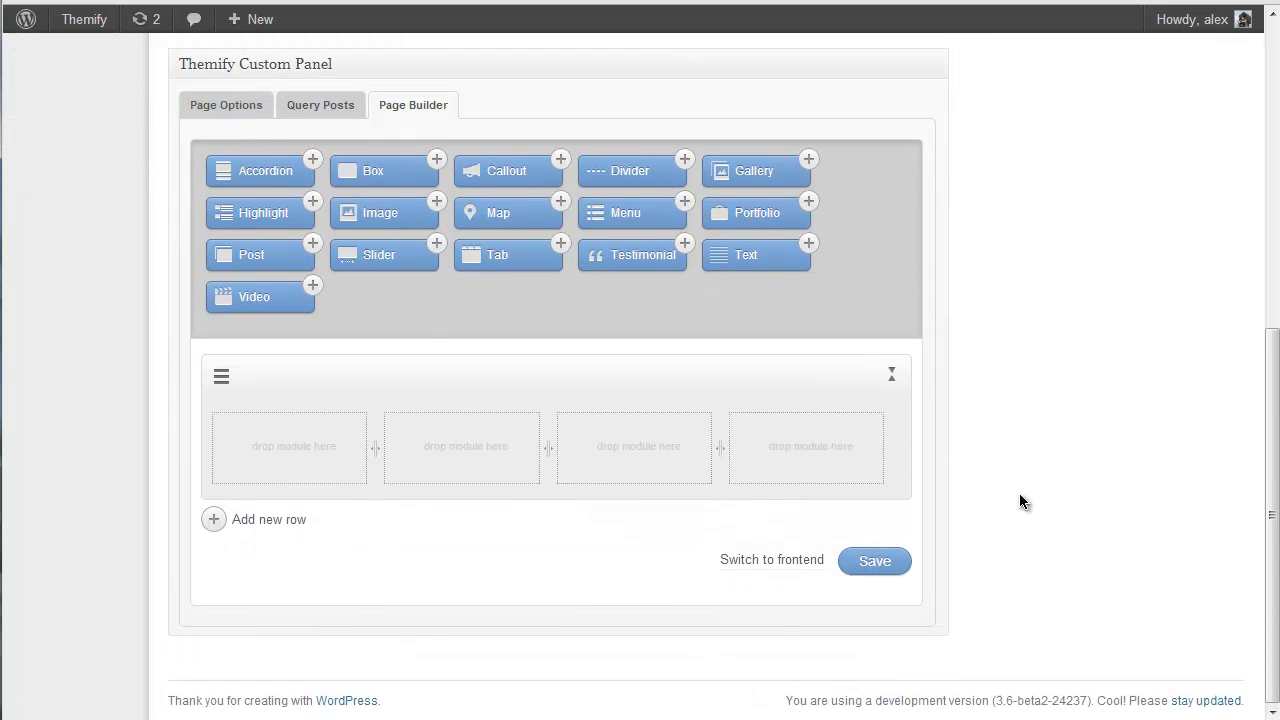
pyautogui.click(757, 560)
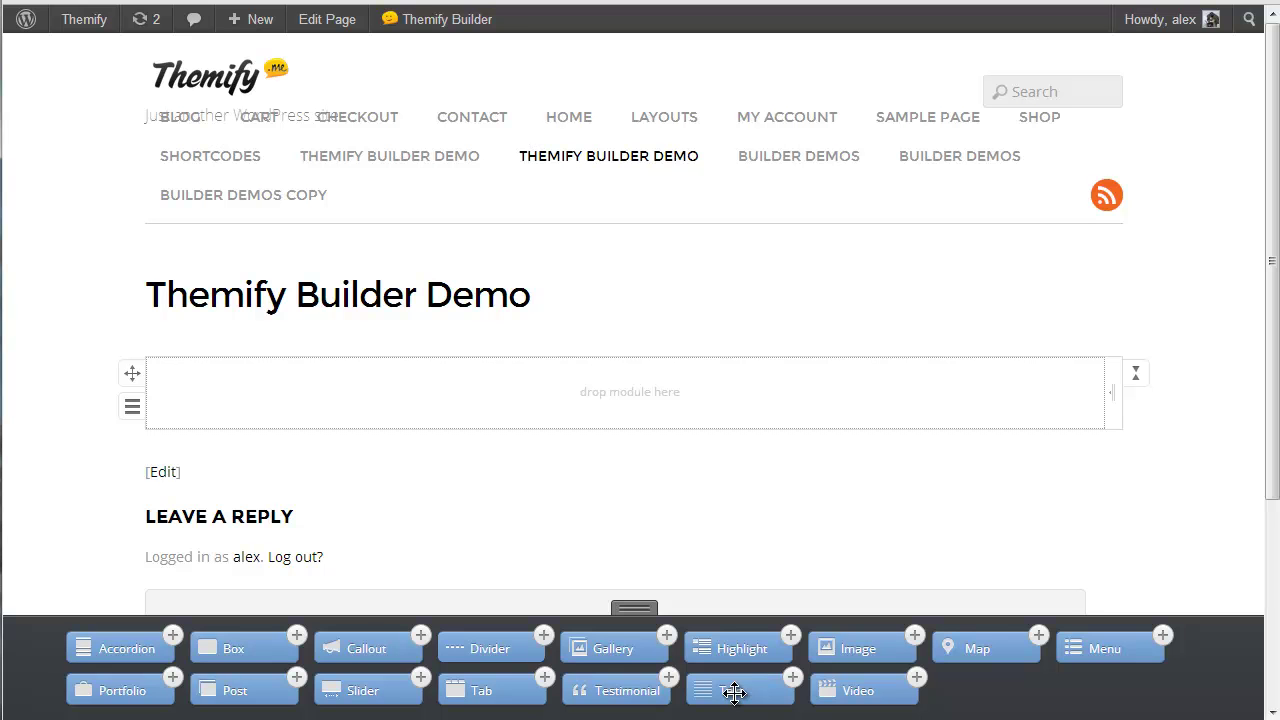
# Step: Add a Text module to the empty first row and give it the module title "Text module"
pyautogui.moveTo(733, 692); pyautogui.dragTo(400, 409)
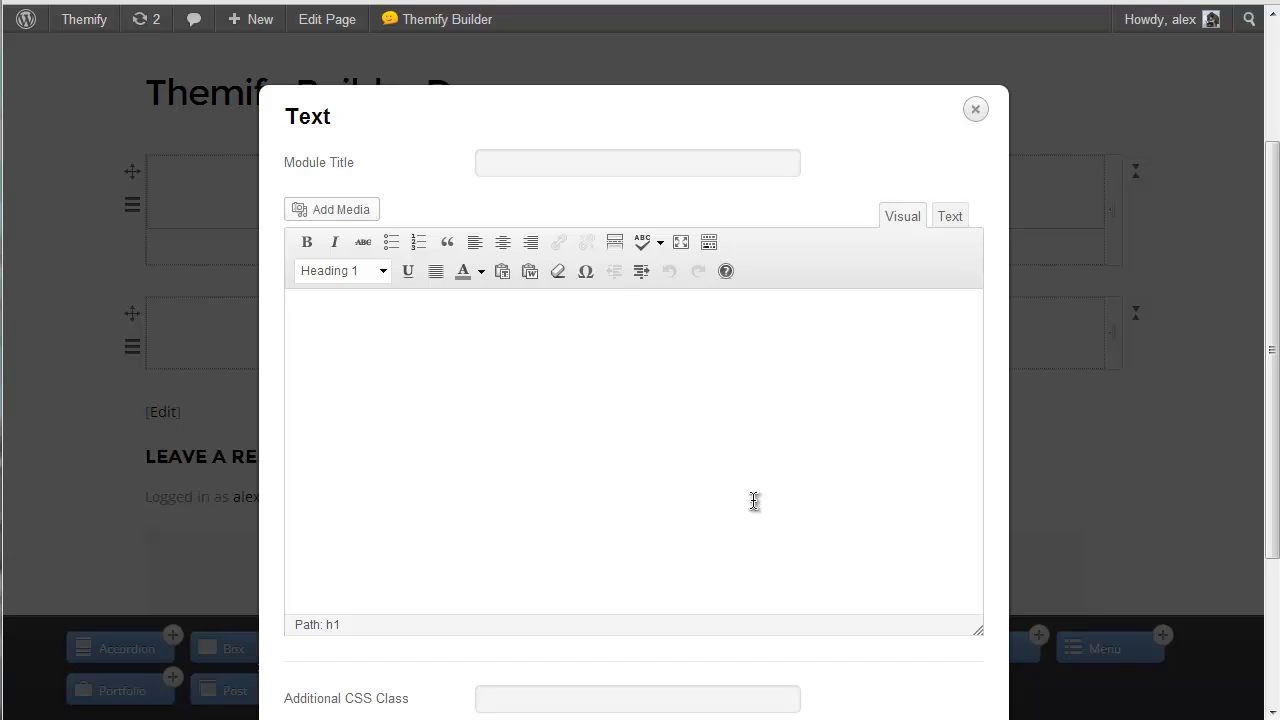
pyautogui.click(554, 160)
pyautogui.click(538, 164)
pyautogui.write('Text module')
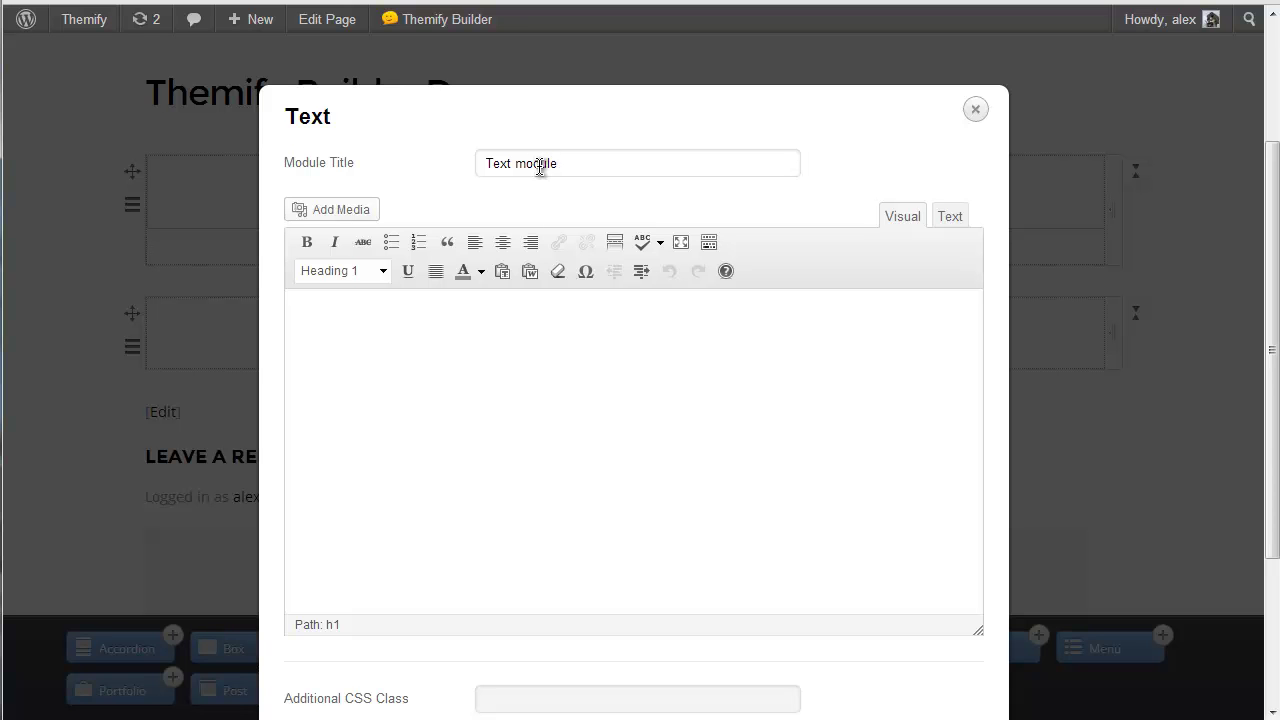
pyautogui.press('Tab')
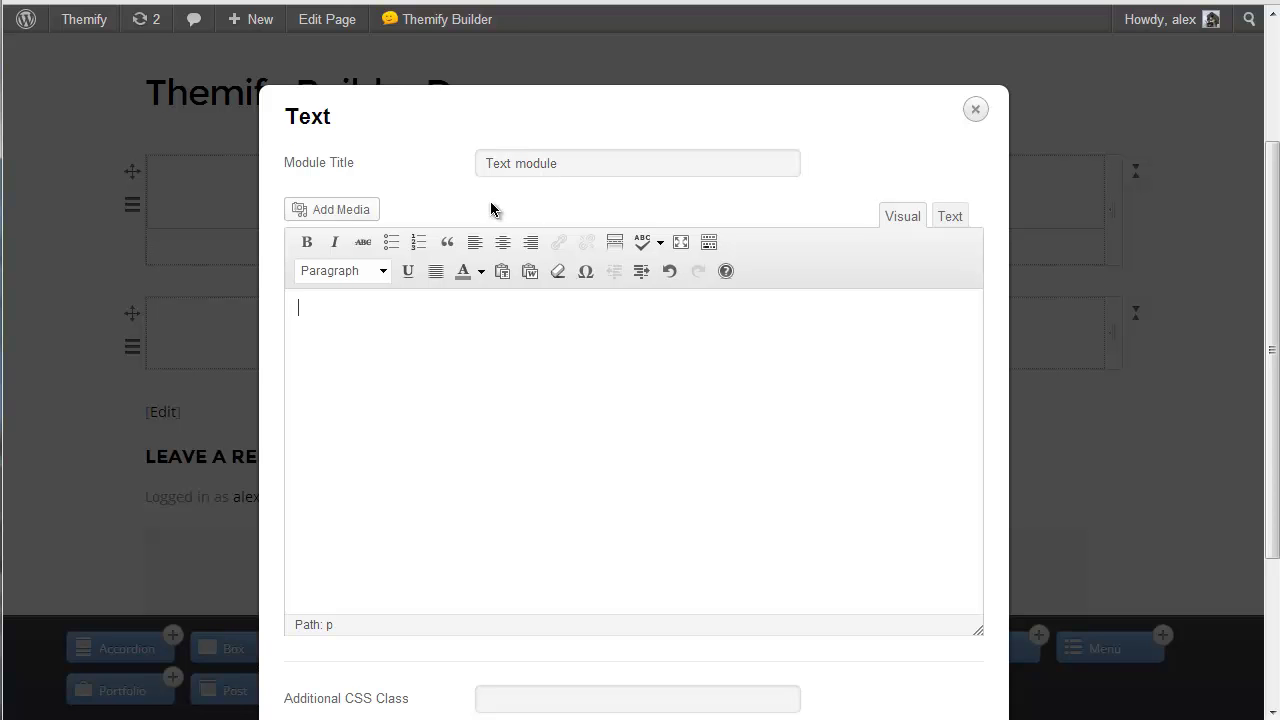
# Step: Write "Sample title" as a Heading 1 in the Text module's content and save the module
pyautogui.click(384, 272)
pyautogui.click(384, 272)
pyautogui.click(384, 272)
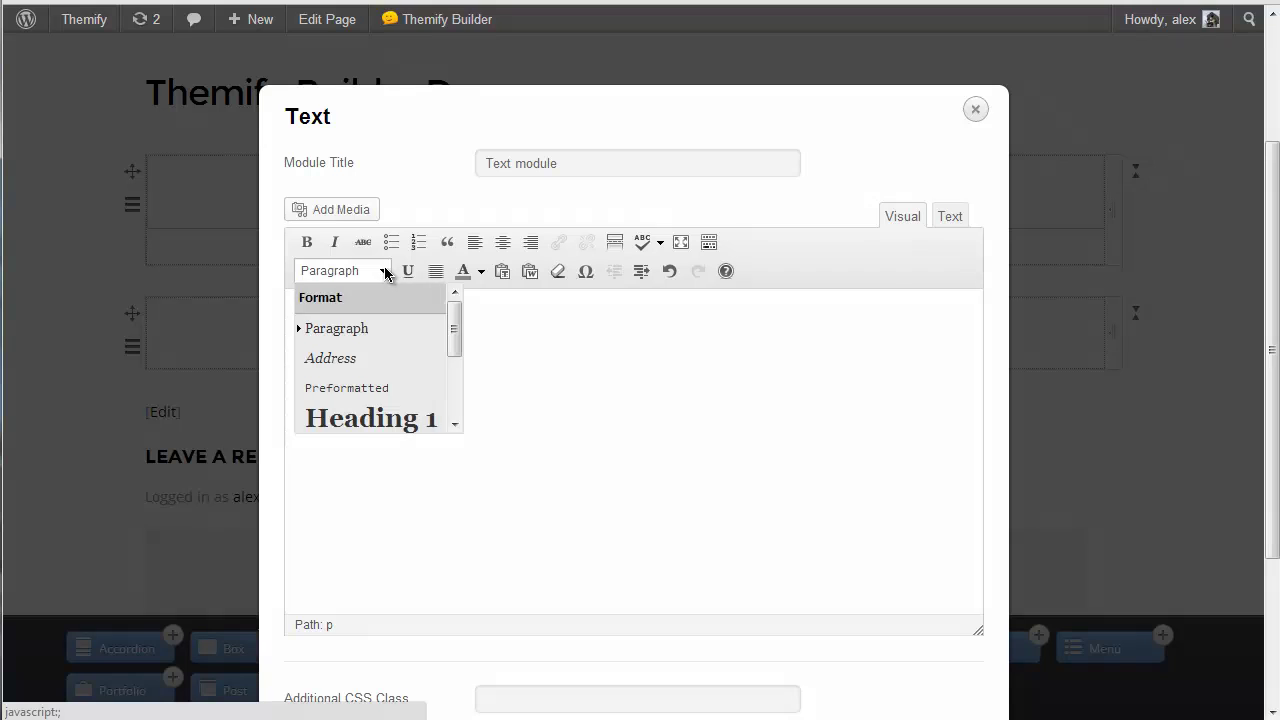
pyautogui.click(374, 419)
pyautogui.write('S')
pyautogui.press('BackSpace')
pyautogui.write('Sample ')
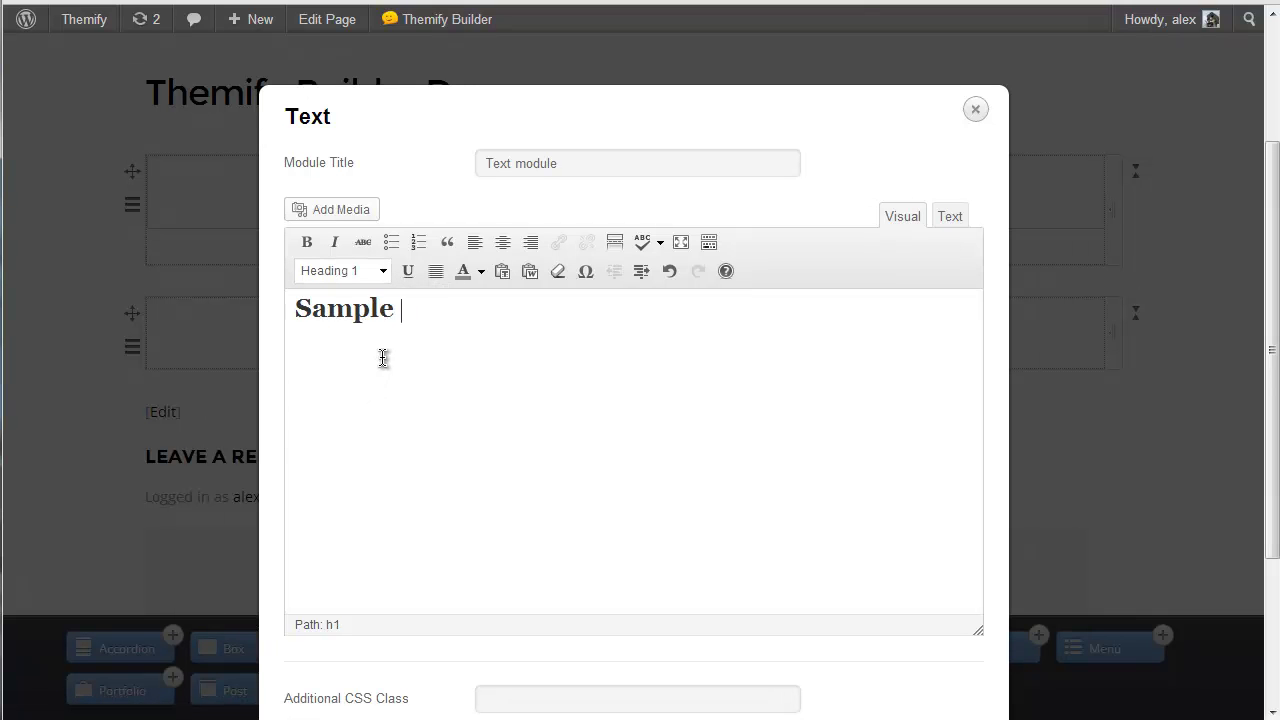
pyautogui.write('title')
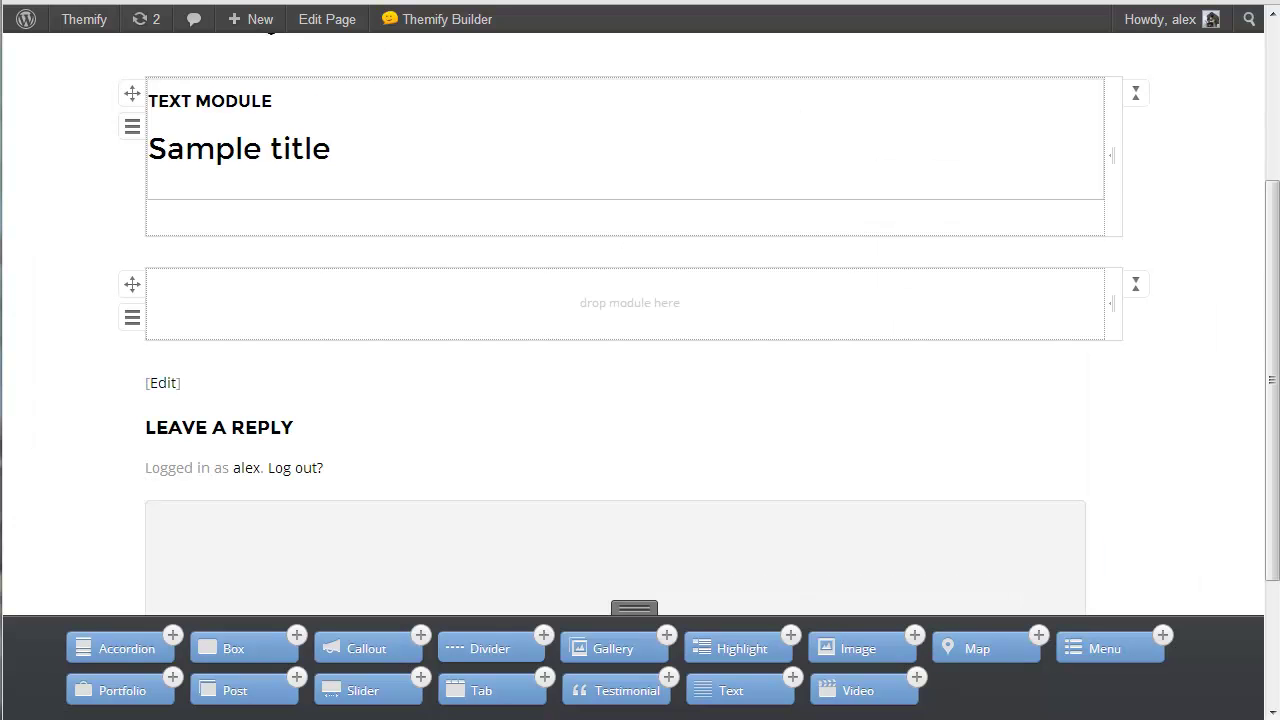
# Step: Reopen the Text module, add the shortcode [list_posts style='grid4' limit='4'] below the heading, and save it
pyautogui.moveTo(148, 88)
pyautogui.moveTo(440, 163)
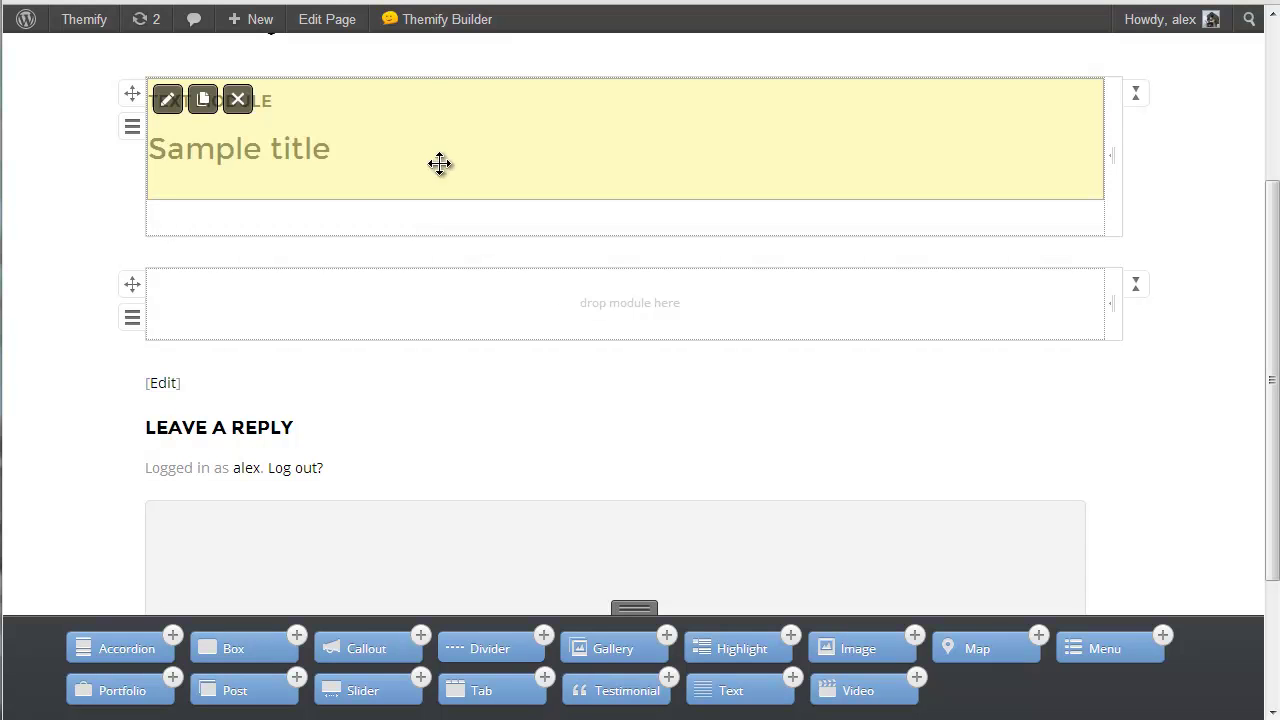
pyautogui.doubleClick(365, 163)
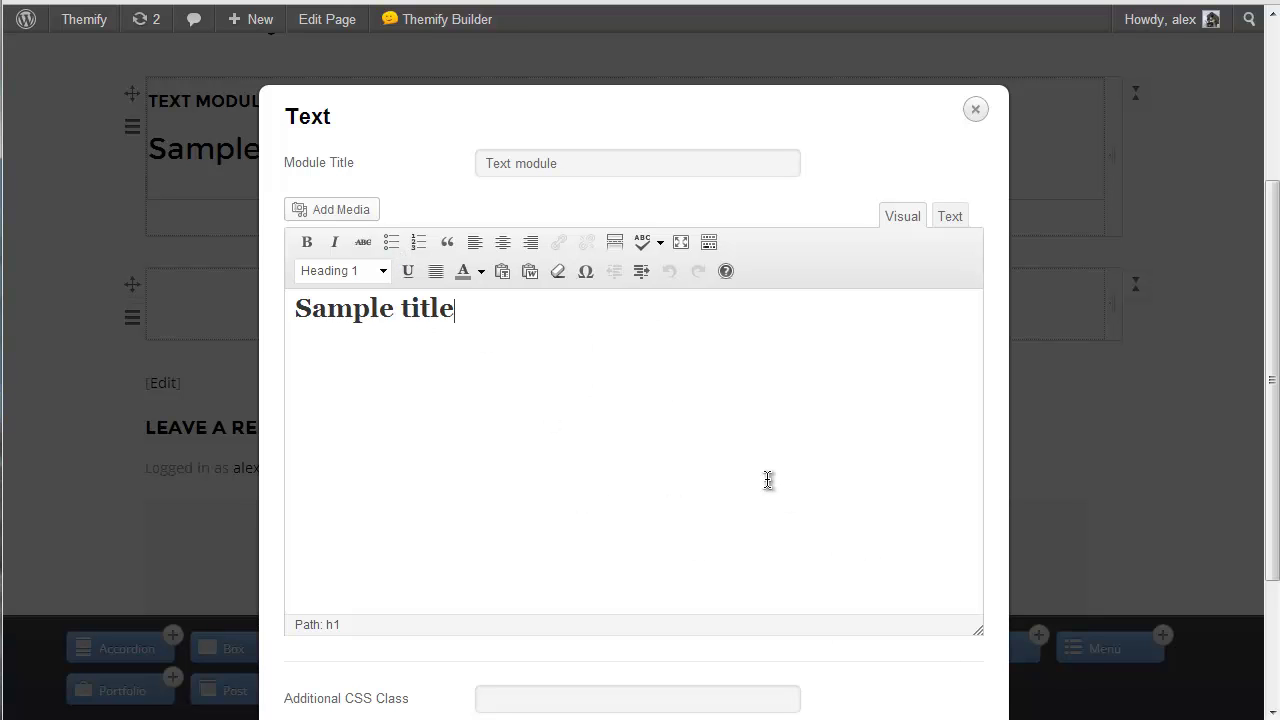
pyautogui.press('Return')
pyautogui.write("[list_posts style='grid4' limit='4']")
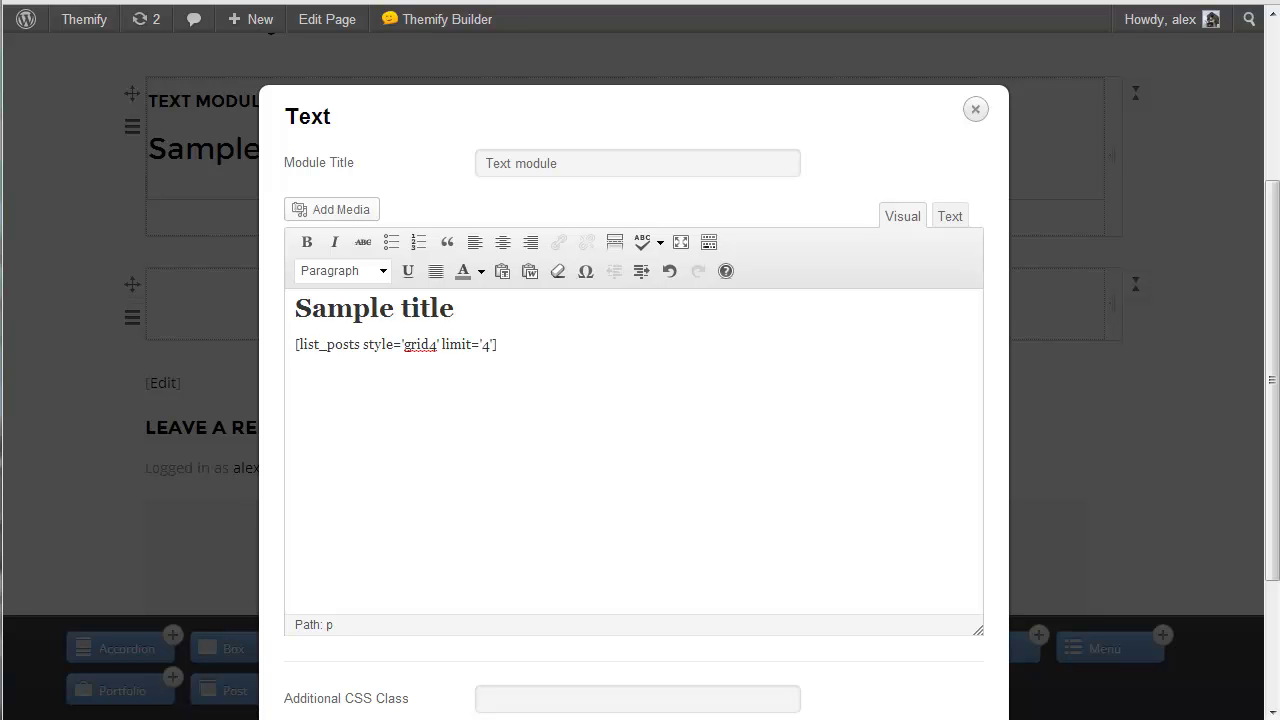
pyautogui.scroll(-2, 1272, 418)
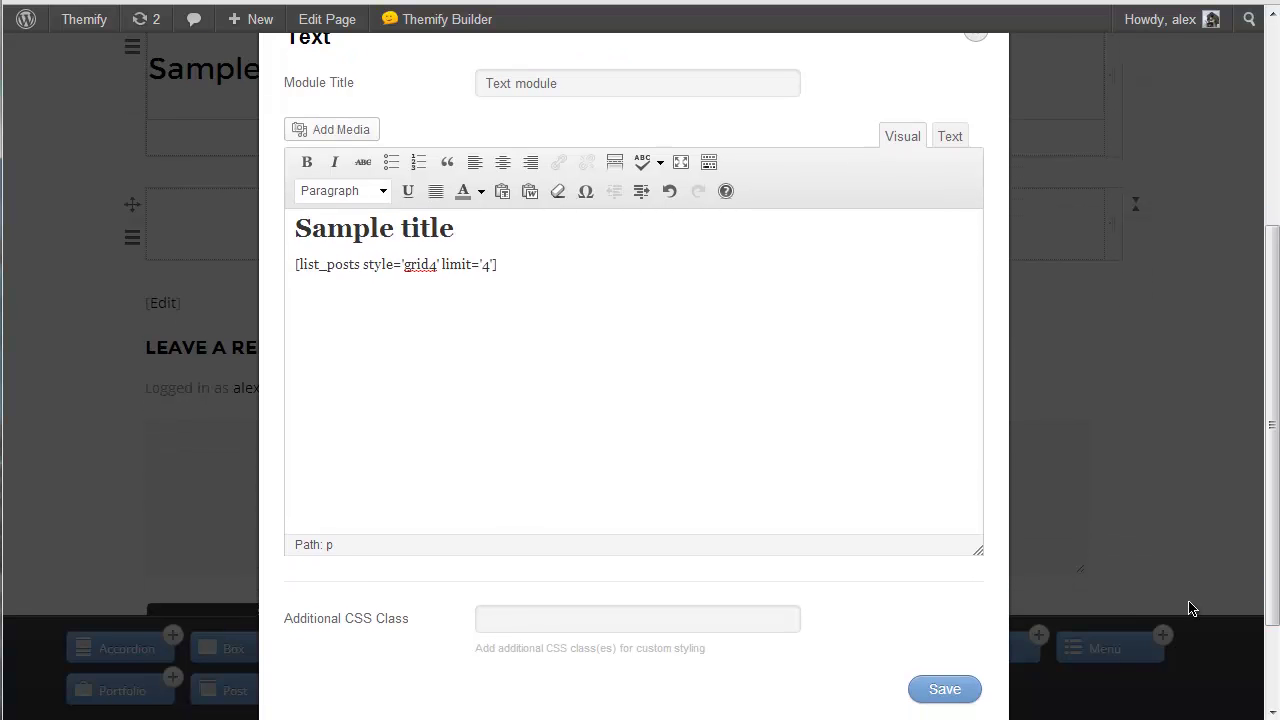
pyautogui.click(945, 690)
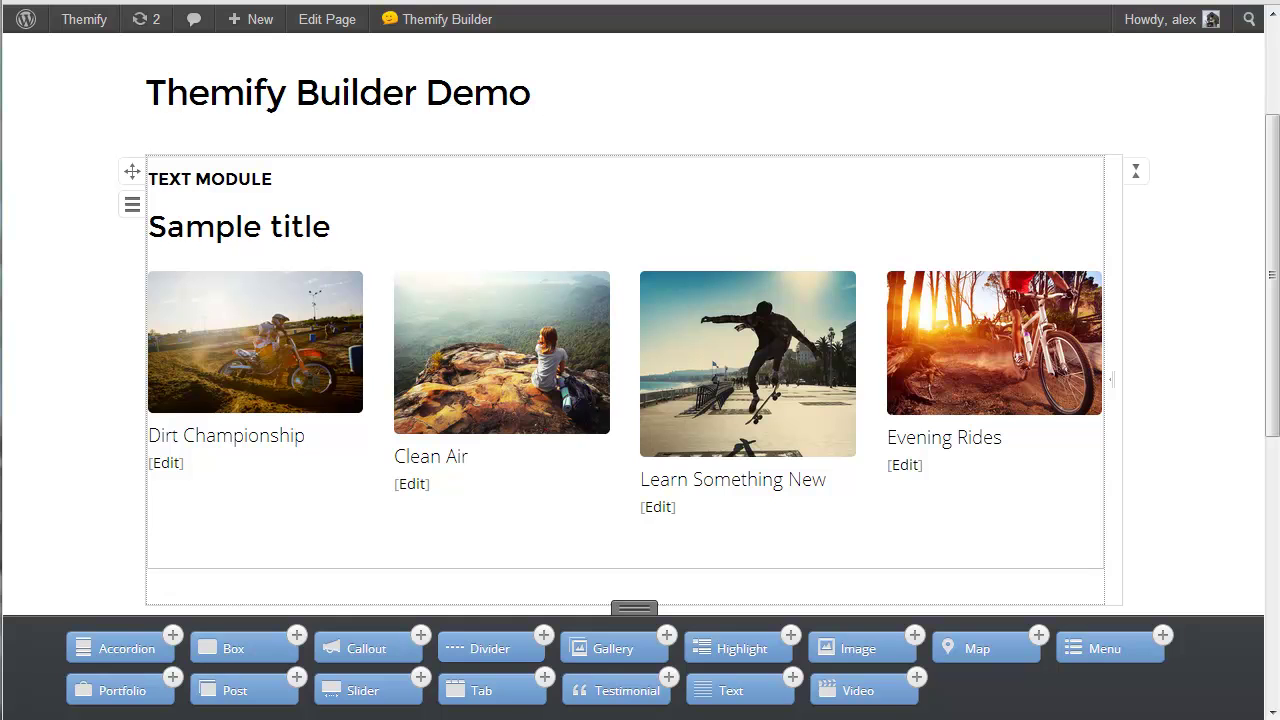
pyautogui.scroll(-1, 640, 324)
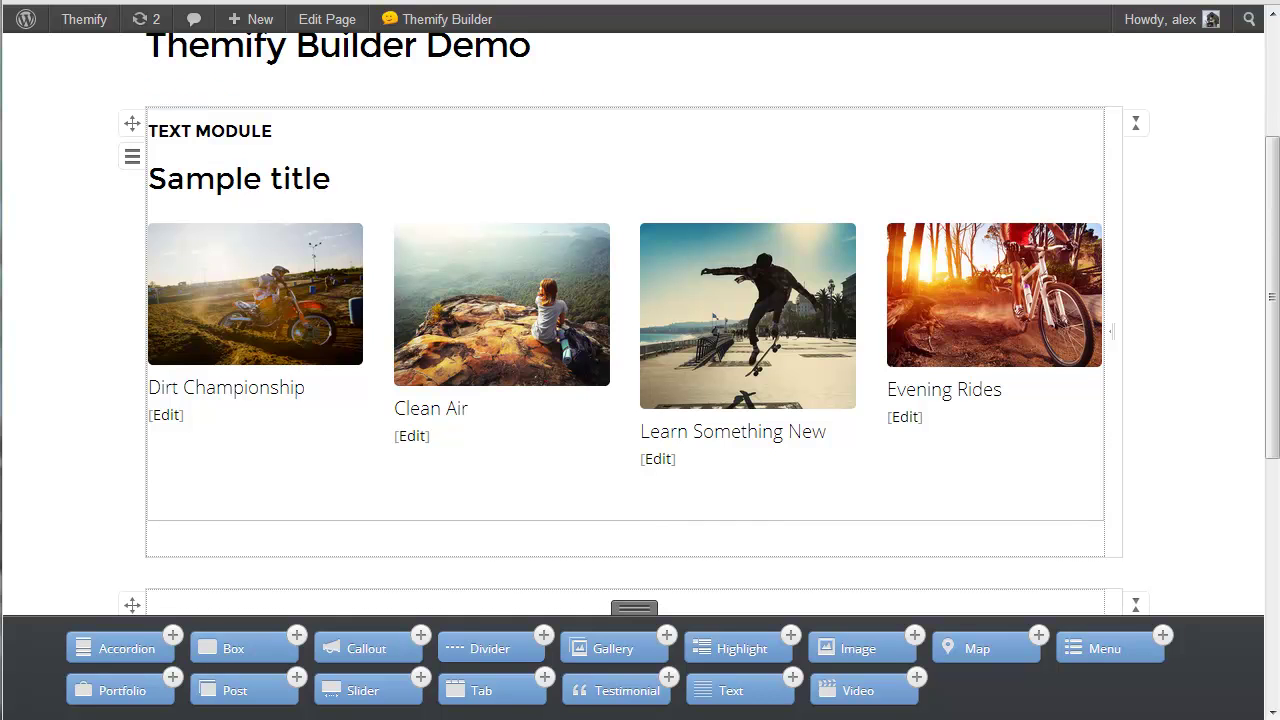
pyautogui.moveTo(131, 122)
pyautogui.mouseDown()
pyautogui.moveTo(127, 203)
pyautogui.moveTo(126, 114)
pyautogui.mouseUp()
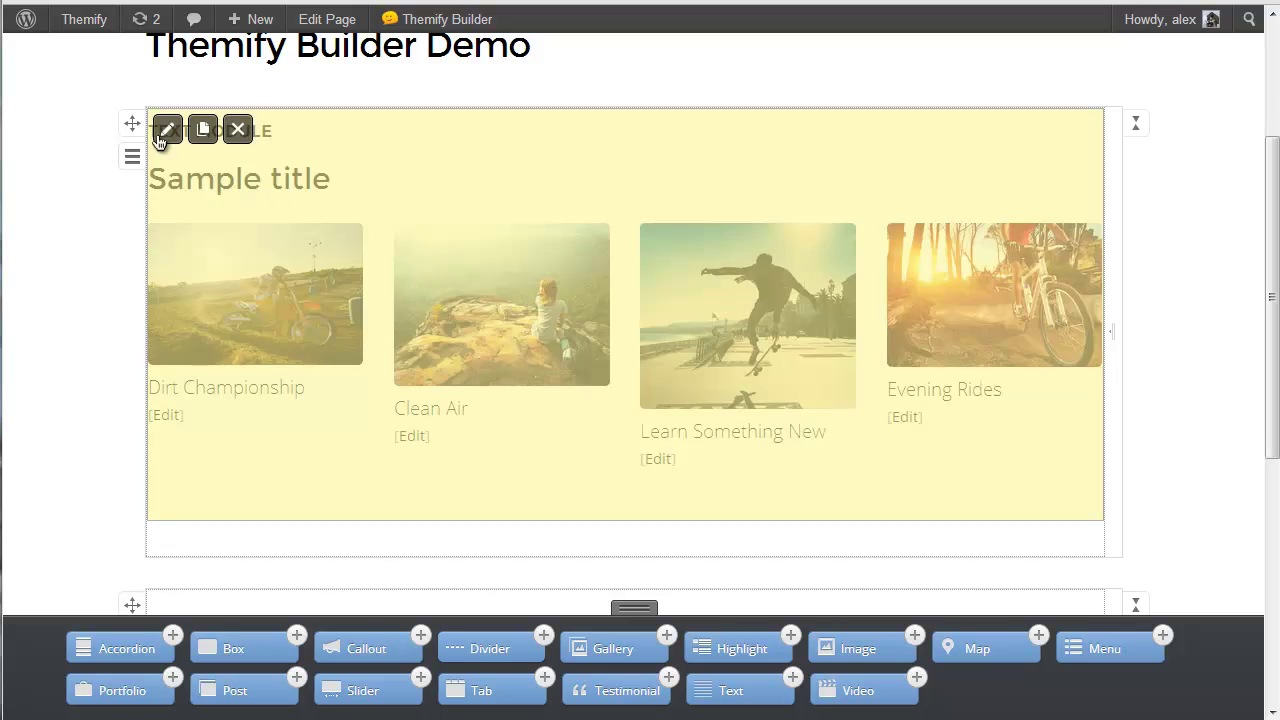
pyautogui.moveTo(130, 160)
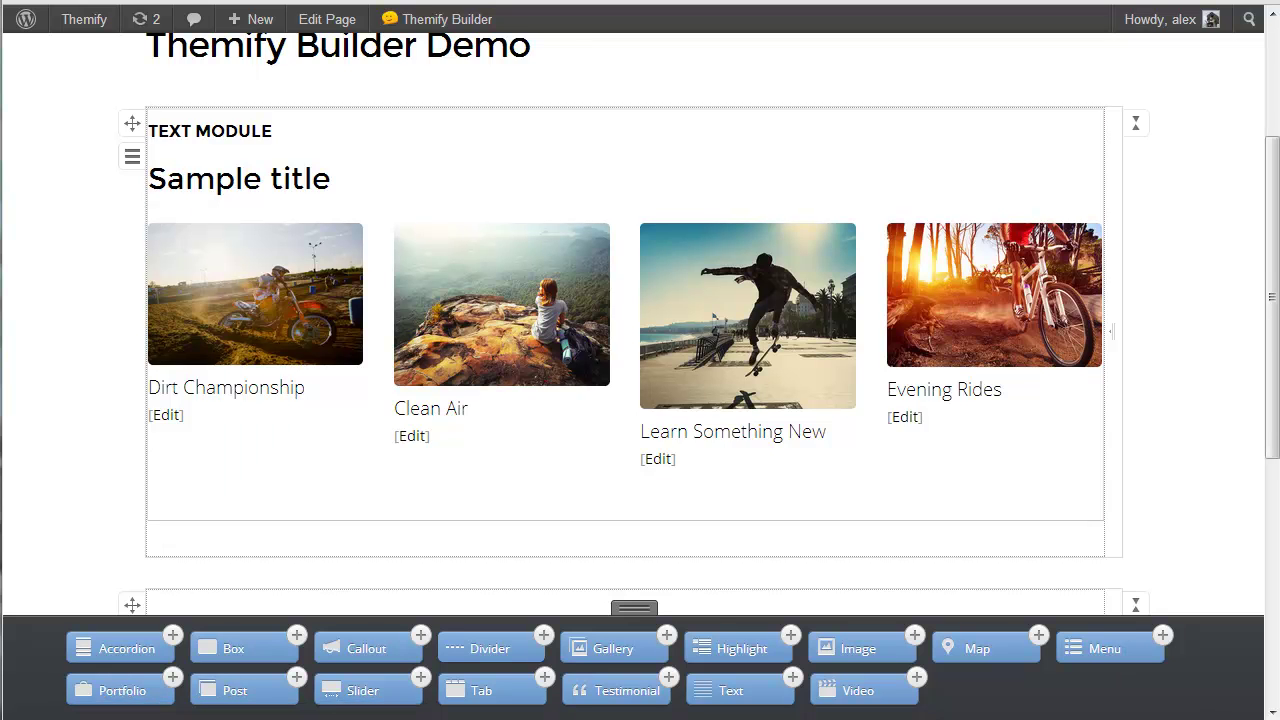
# Step: Add a Divider module below the Text module with a 1 px stroke thickness and a dark divider color
pyautogui.moveTo(1274, 371); pyautogui.dragTo(1278, 443)
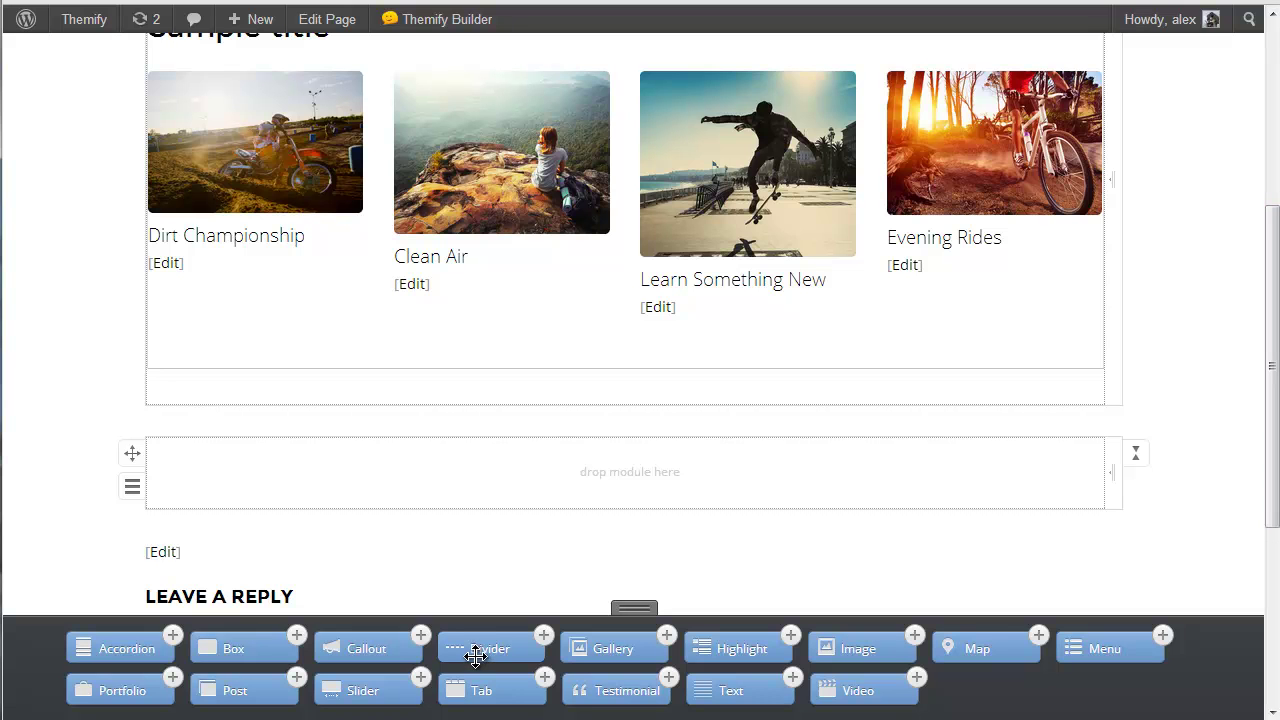
pyautogui.moveTo(471, 654); pyautogui.dragTo(491, 414)
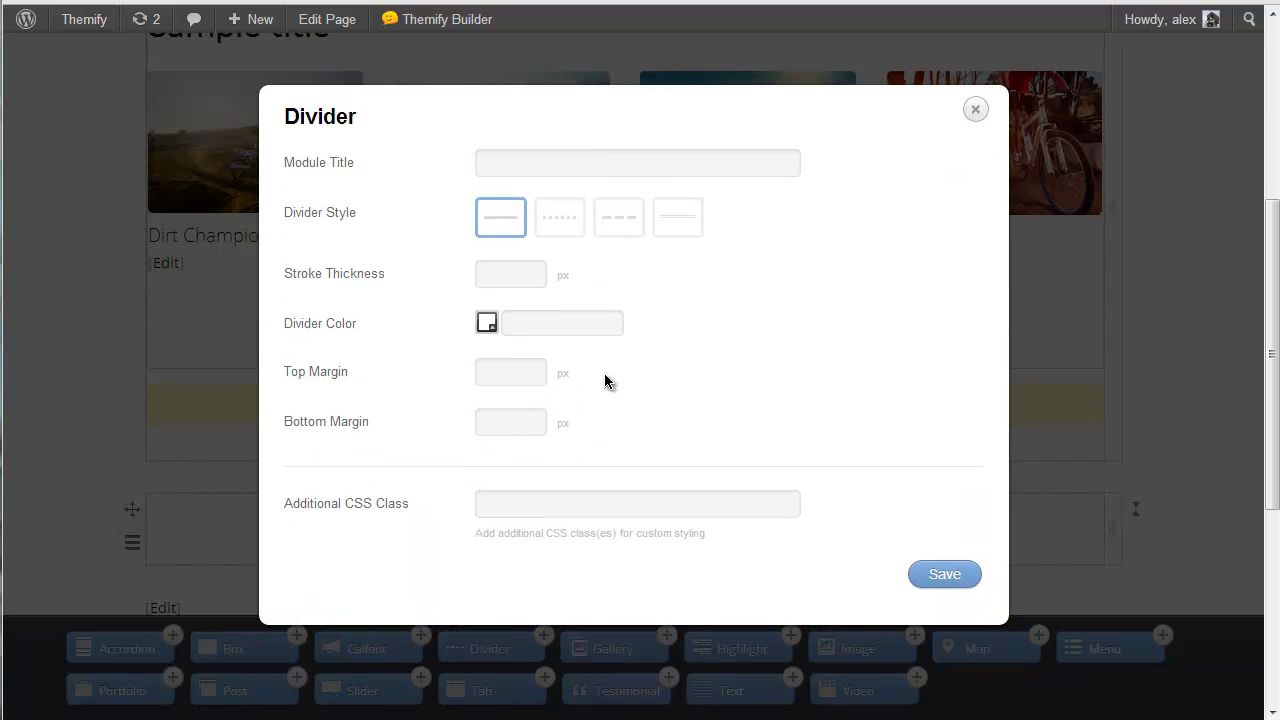
pyautogui.click(493, 273)
pyautogui.write('1')
pyautogui.click(530, 323)
pyautogui.click(488, 322)
pyautogui.moveTo(517, 358)
pyautogui.mouseDown()
pyautogui.moveTo(457, 397)
pyautogui.moveTo(424, 452)
pyautogui.mouseUp()
pyautogui.click(438, 372)
# Step: Set the divider's top and bottom margins to 5 px each and save the module
pyautogui.click(489, 378)
pyautogui.write('5')
pyautogui.click(512, 420)
pyautogui.write('5')
pyautogui.click(969, 580)
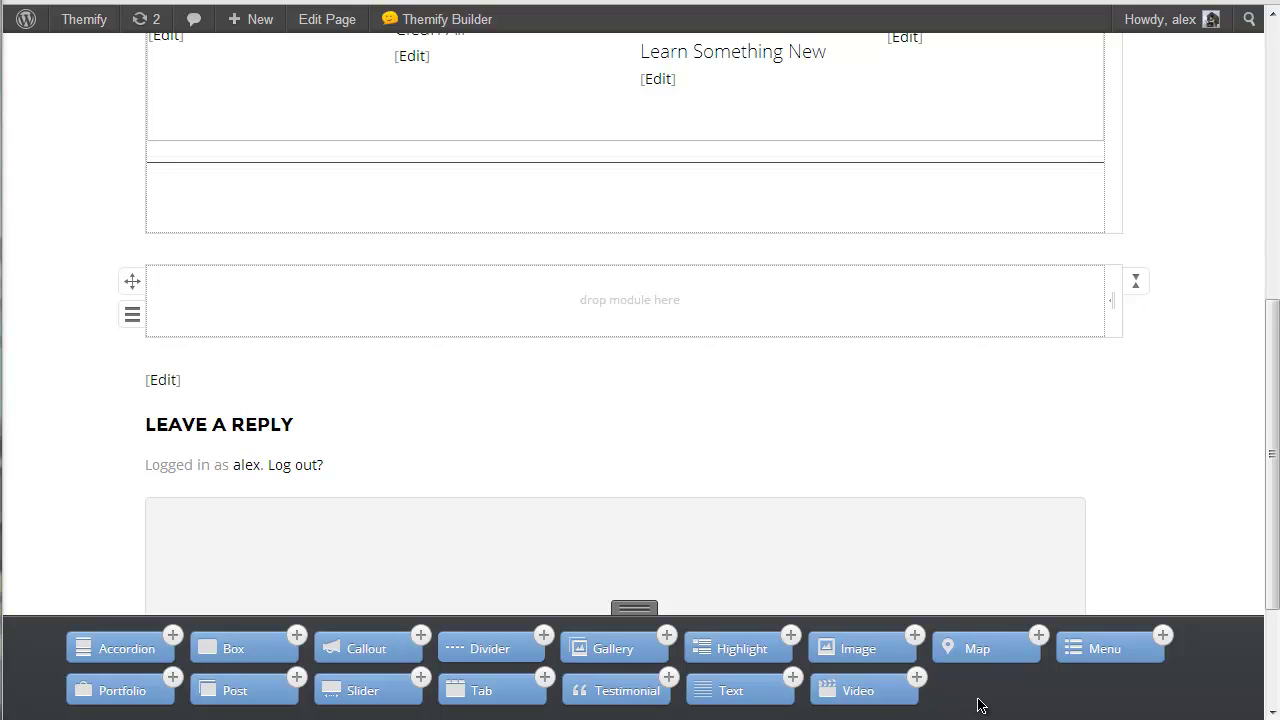
# Step: Add a Map module below the divider, set its address to "London, England", and save it
pyautogui.moveTo(974, 648); pyautogui.dragTo(470, 225)
pyautogui.moveTo(558, 242); pyautogui.dragTo(558, 242)
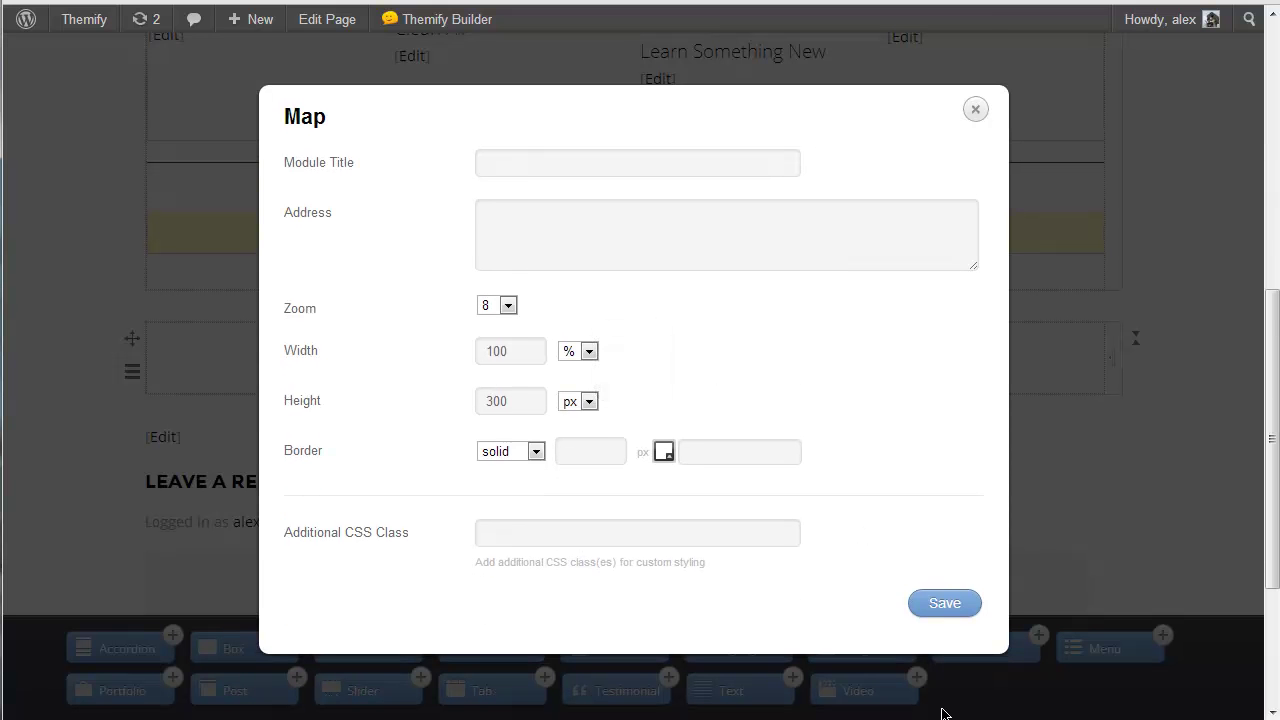
pyautogui.click(615, 227)
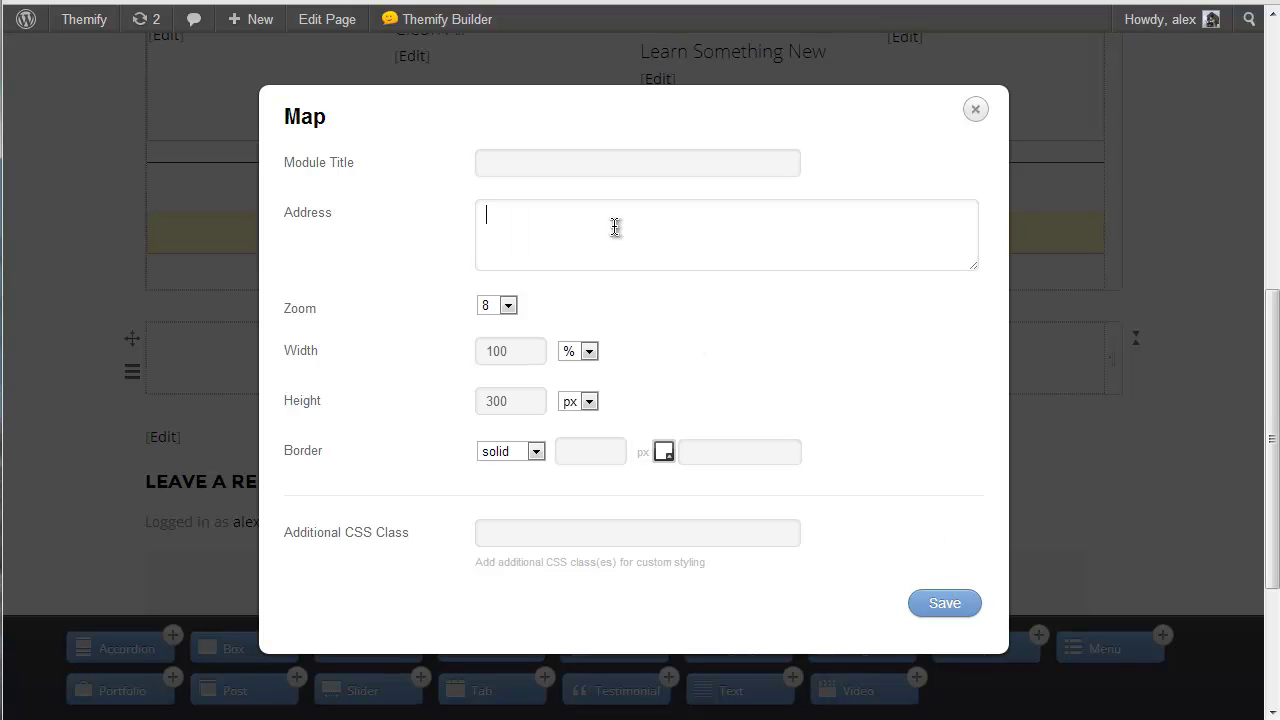
pyautogui.write('London, England')
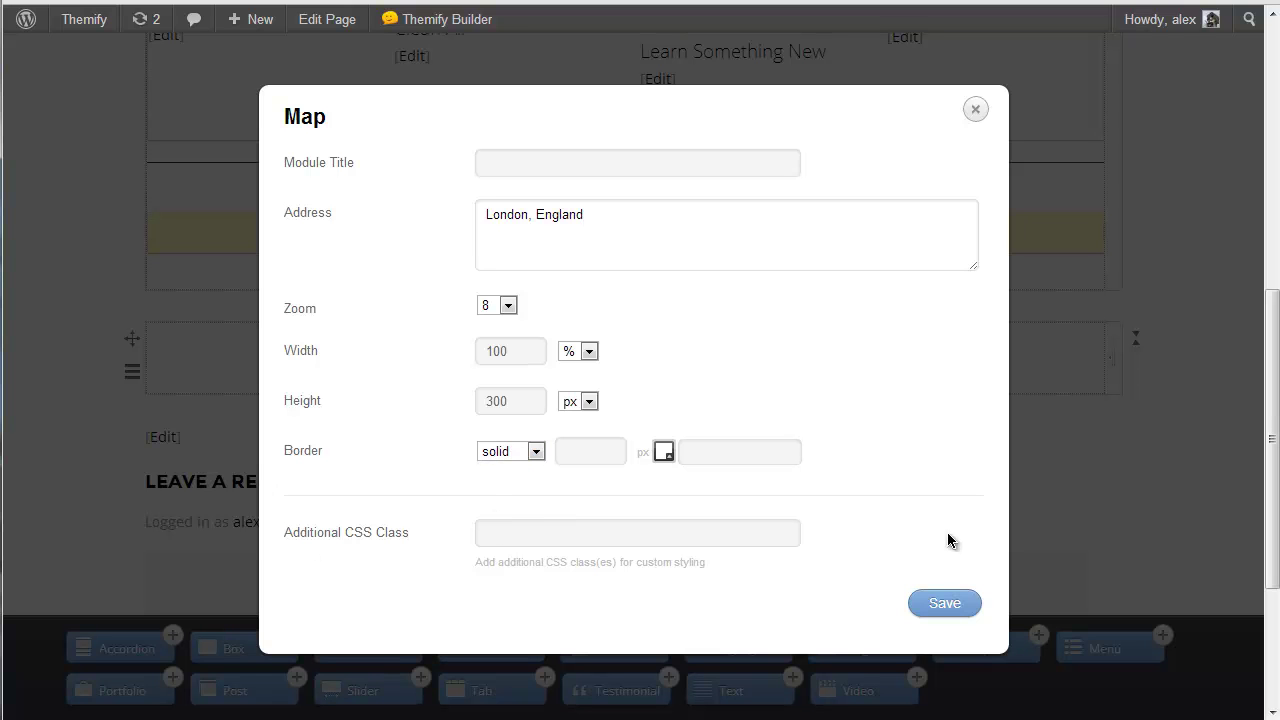
pyautogui.click(943, 604)
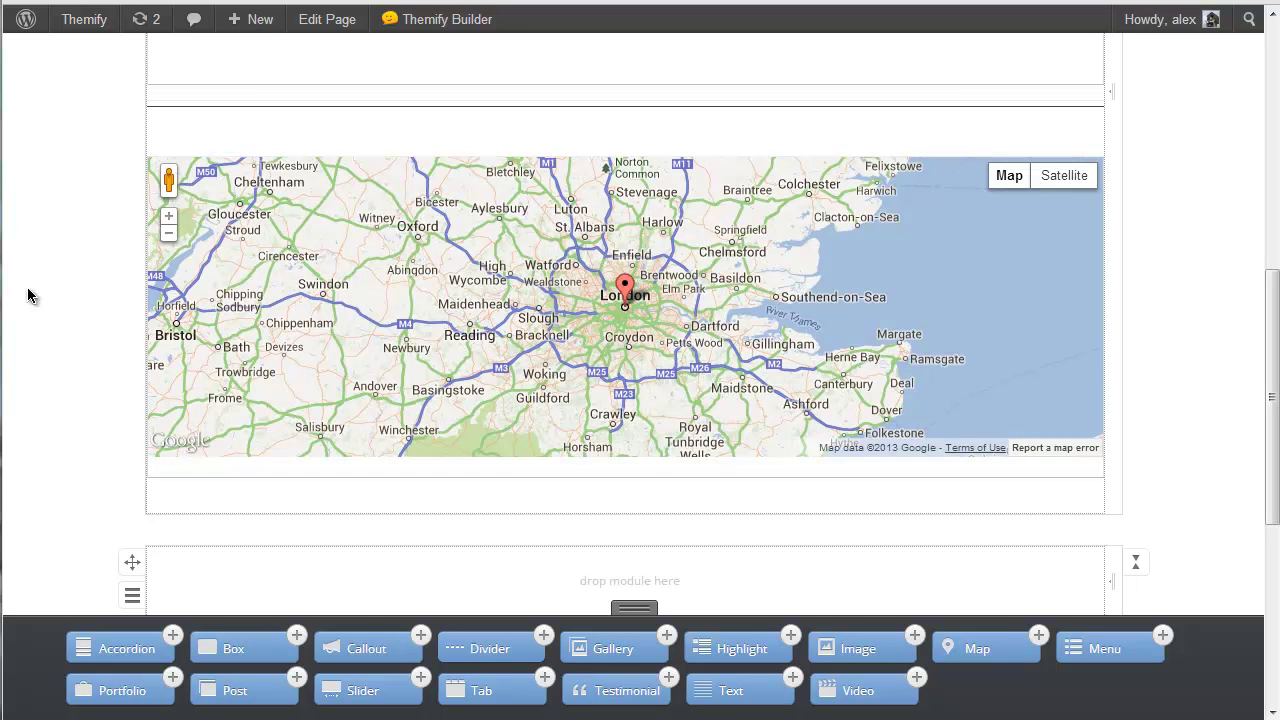
# Step: Duplicate the Divider module above the map
pyautogui.moveTo(251, 106)
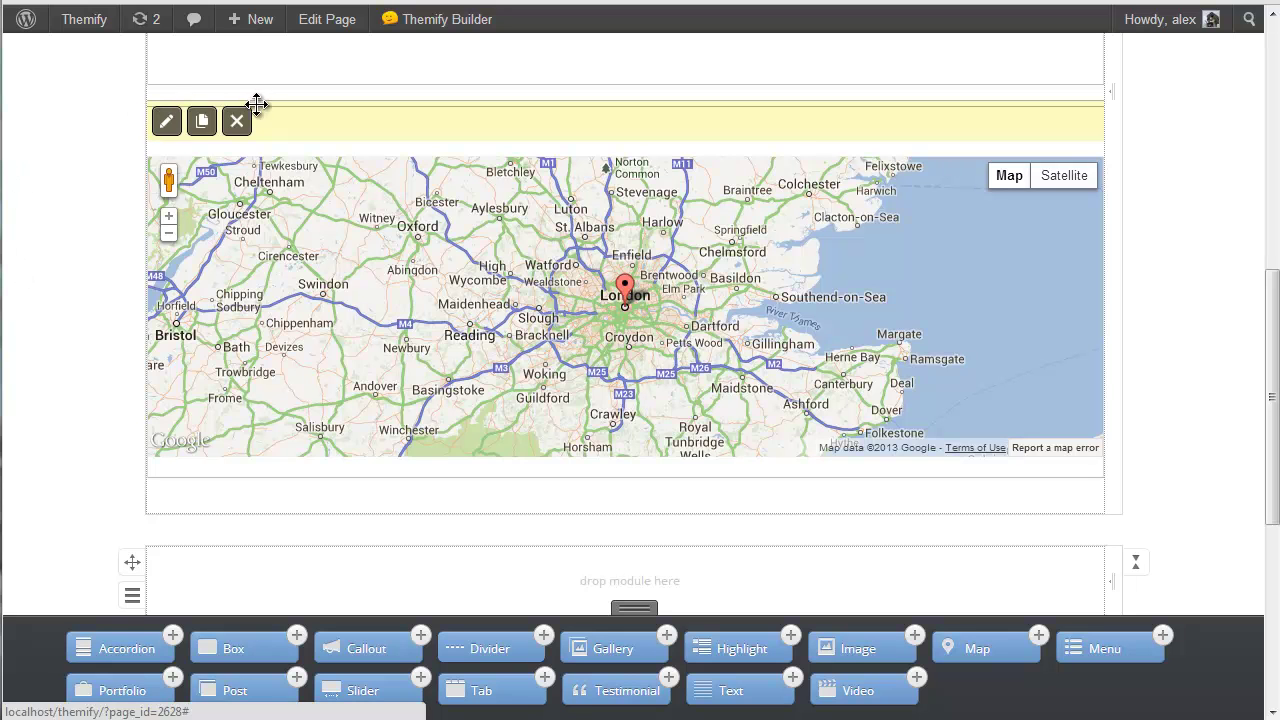
pyautogui.click(203, 122)
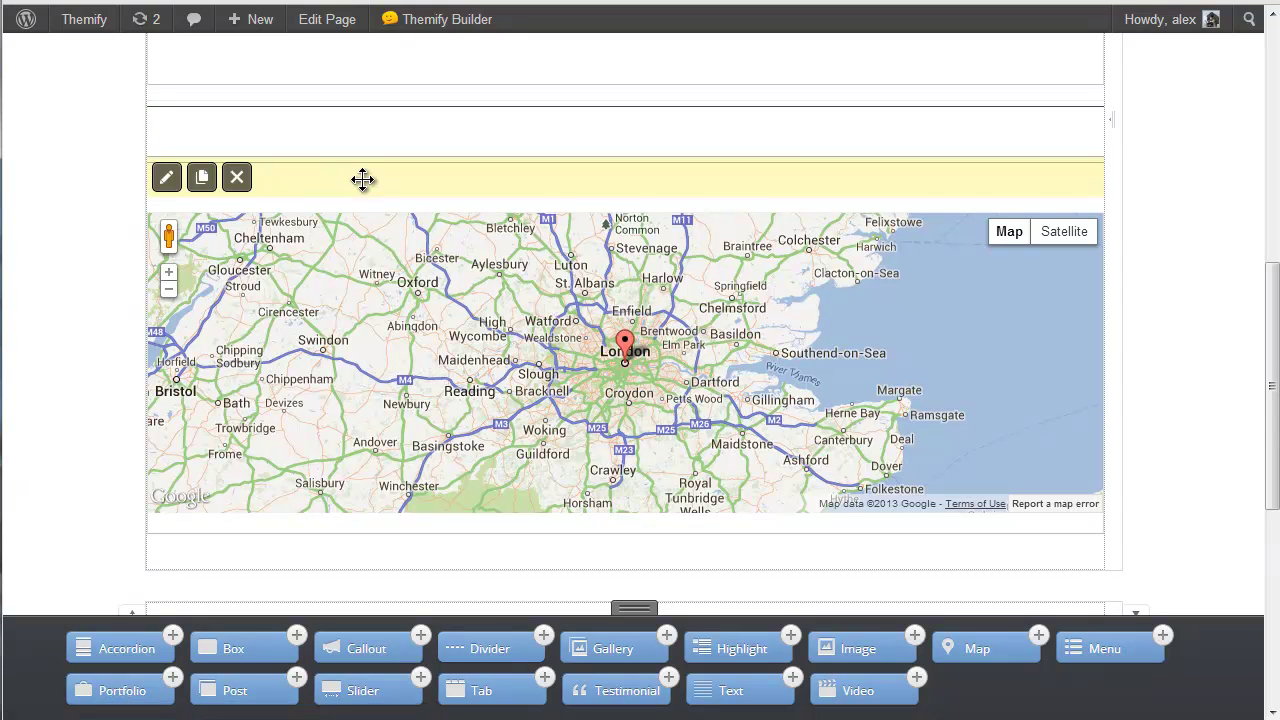
# Step: Move the duplicated divider below the London map
pyautogui.moveTo(368, 175); pyautogui.dragTo(371, 500)
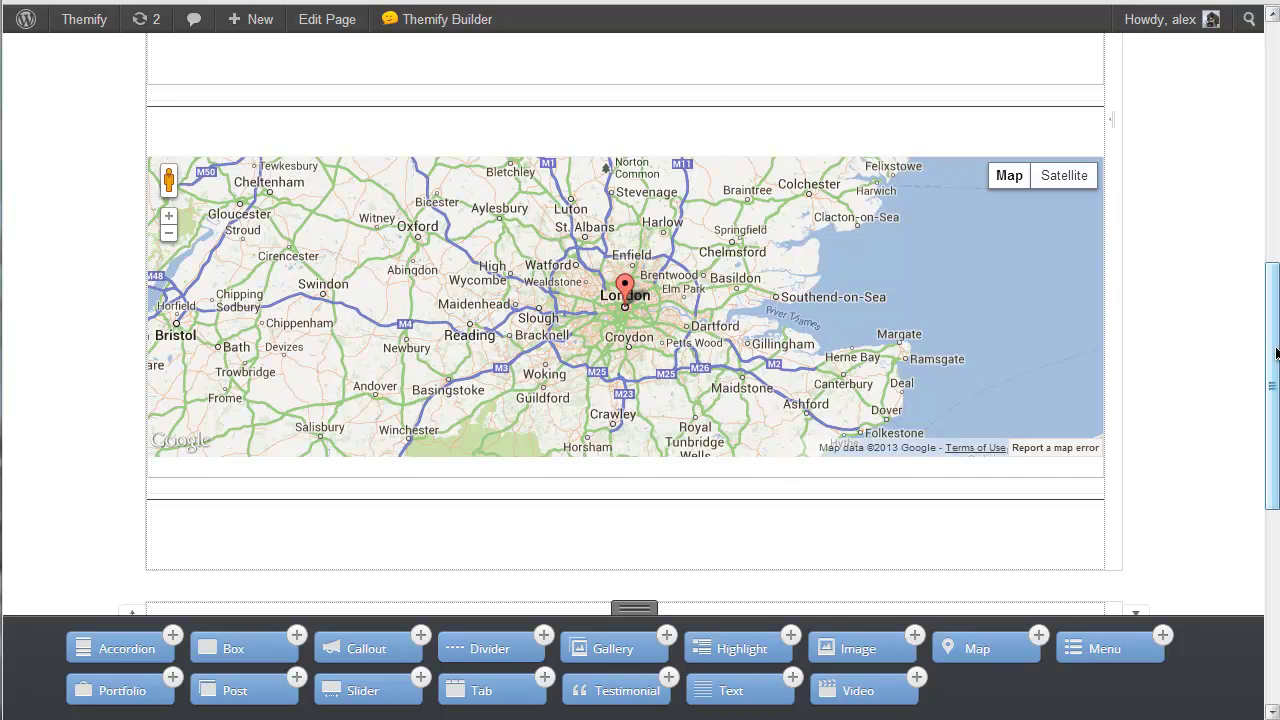
# Step: Split the empty row below the map into a quarter-width first column and a three-quarter-width second column
pyautogui.moveTo(1268, 354); pyautogui.dragTo(1260, 428)
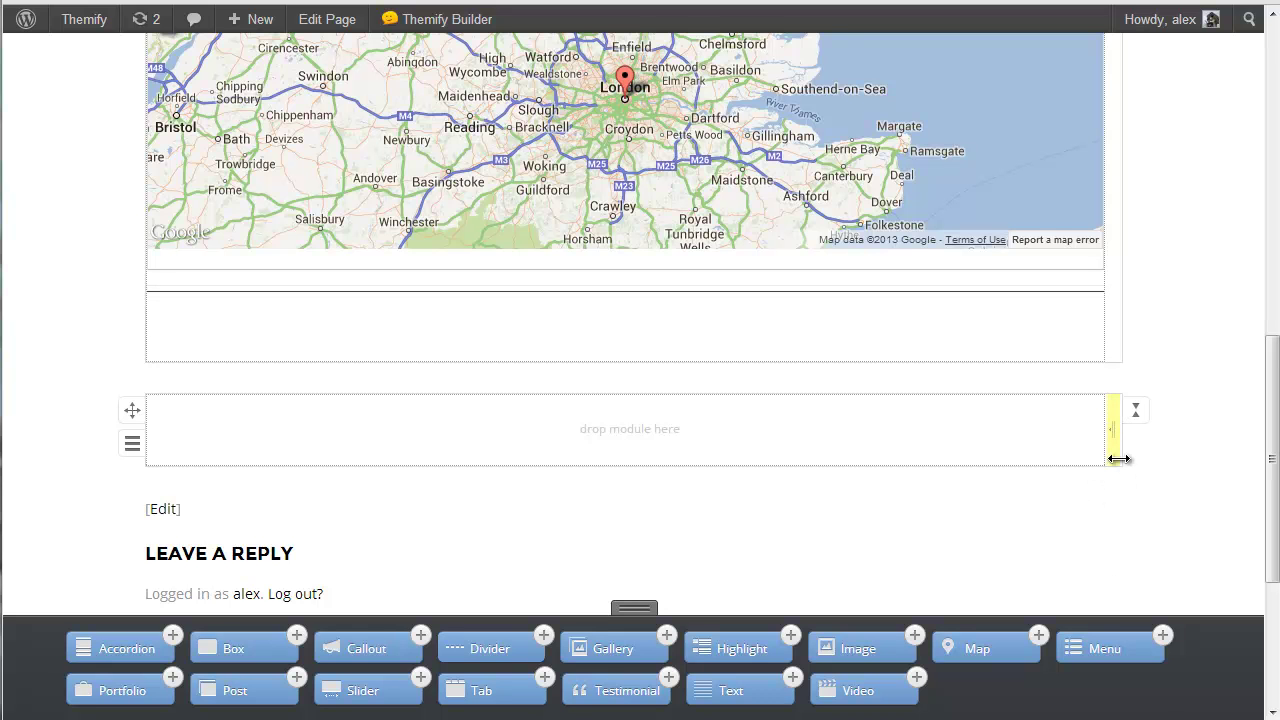
pyautogui.moveTo(1102, 466); pyautogui.dragTo(395, 441)
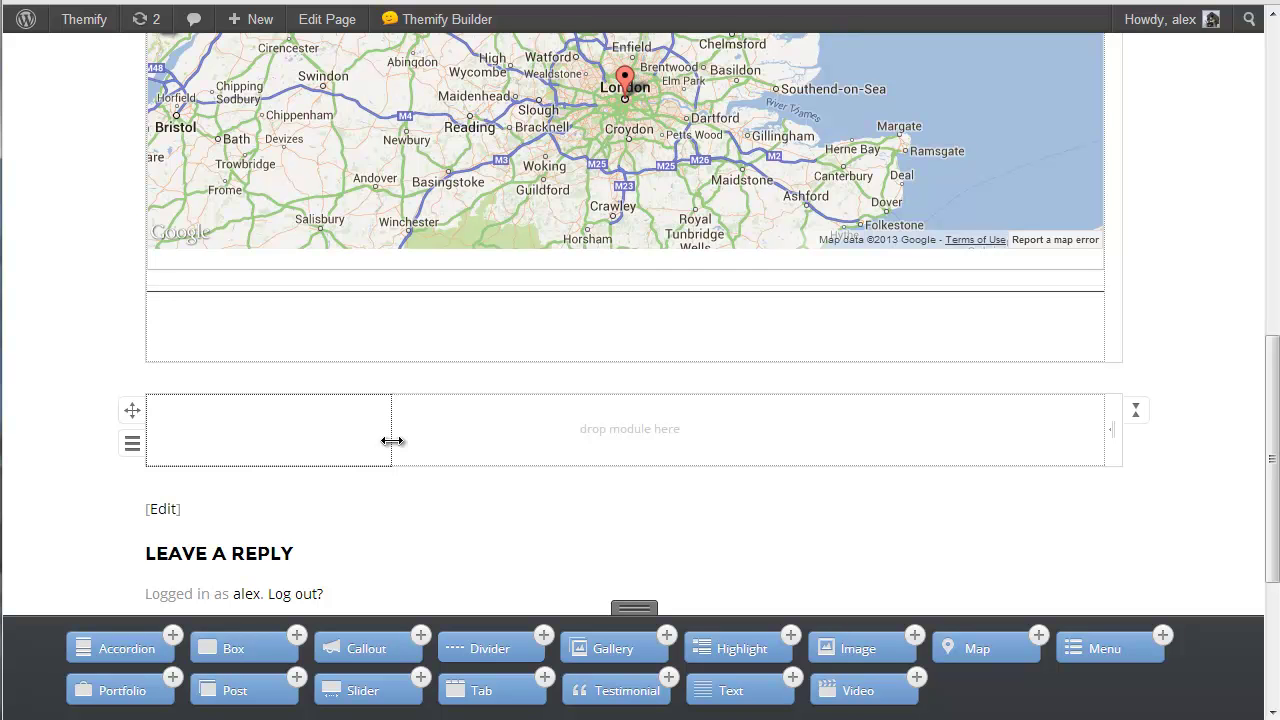
pyautogui.moveTo(392, 441); pyautogui.dragTo(393, 447)
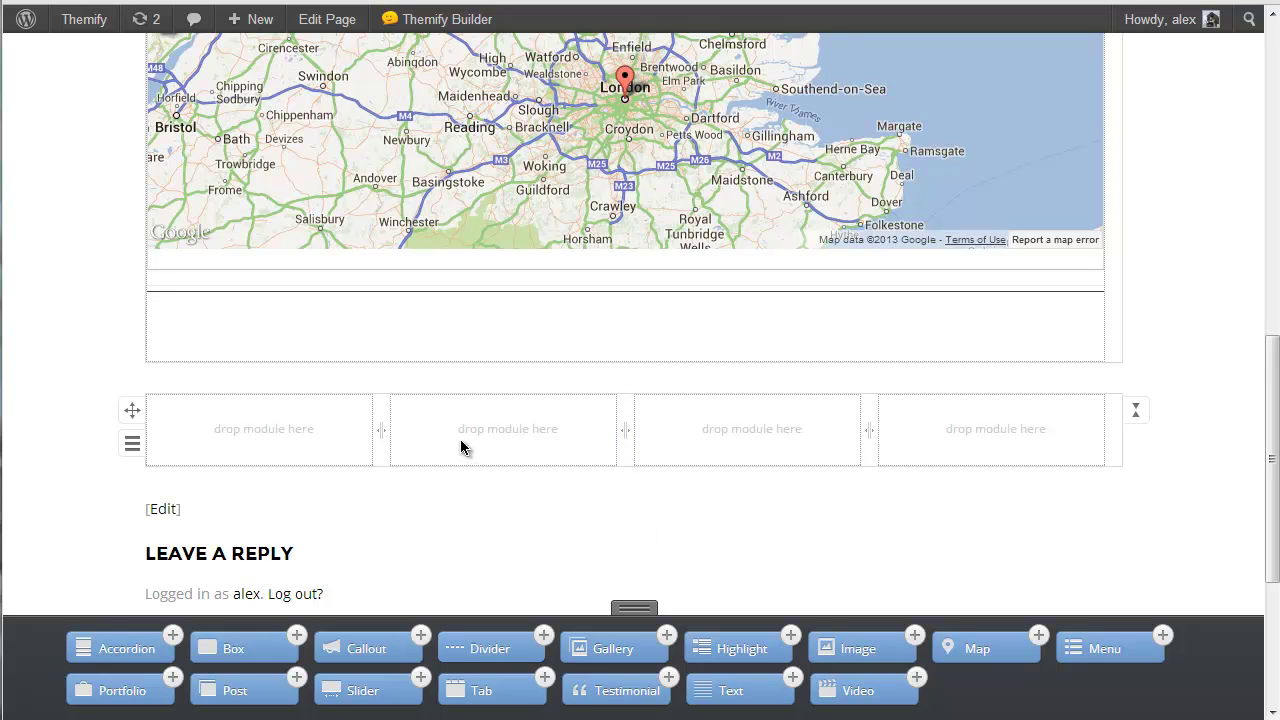
pyautogui.moveTo(622, 445); pyautogui.dragTo(1107, 442)
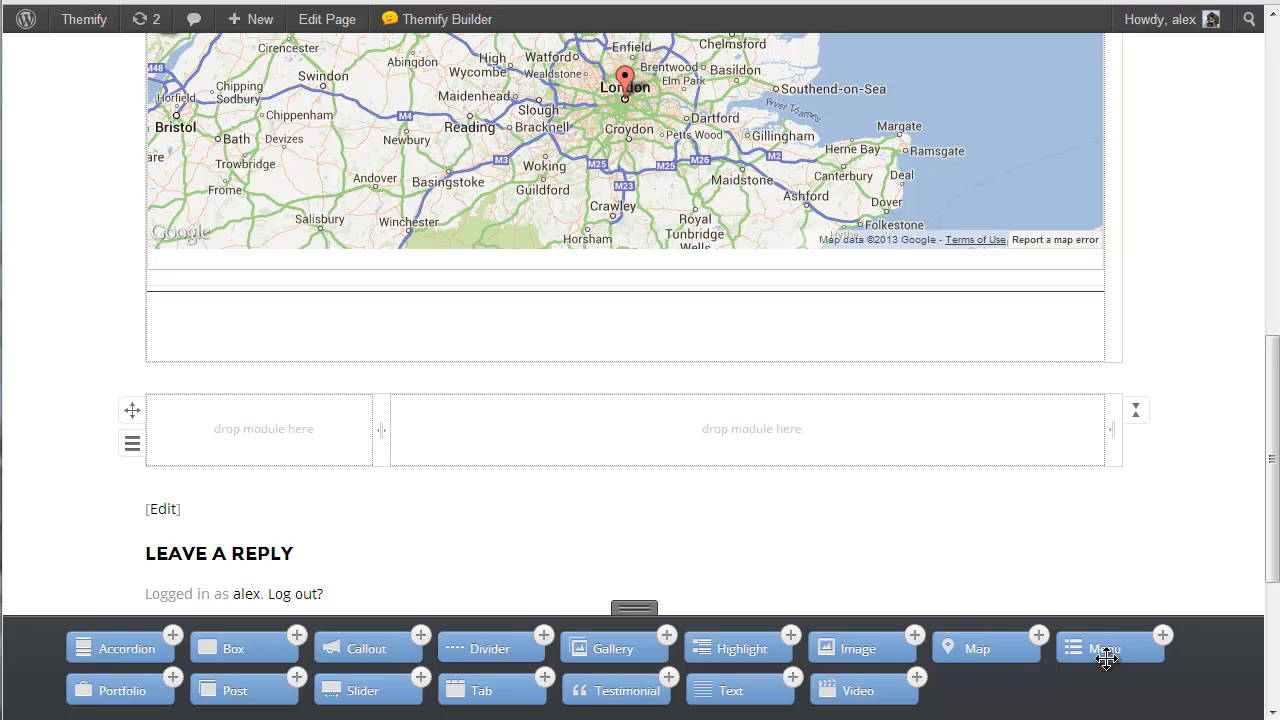
# Step: Add a Menu module to the narrow column with the vertical layout and Vertical Menu as its custom menu
pyautogui.moveTo(1100, 654); pyautogui.dragTo(251, 438)
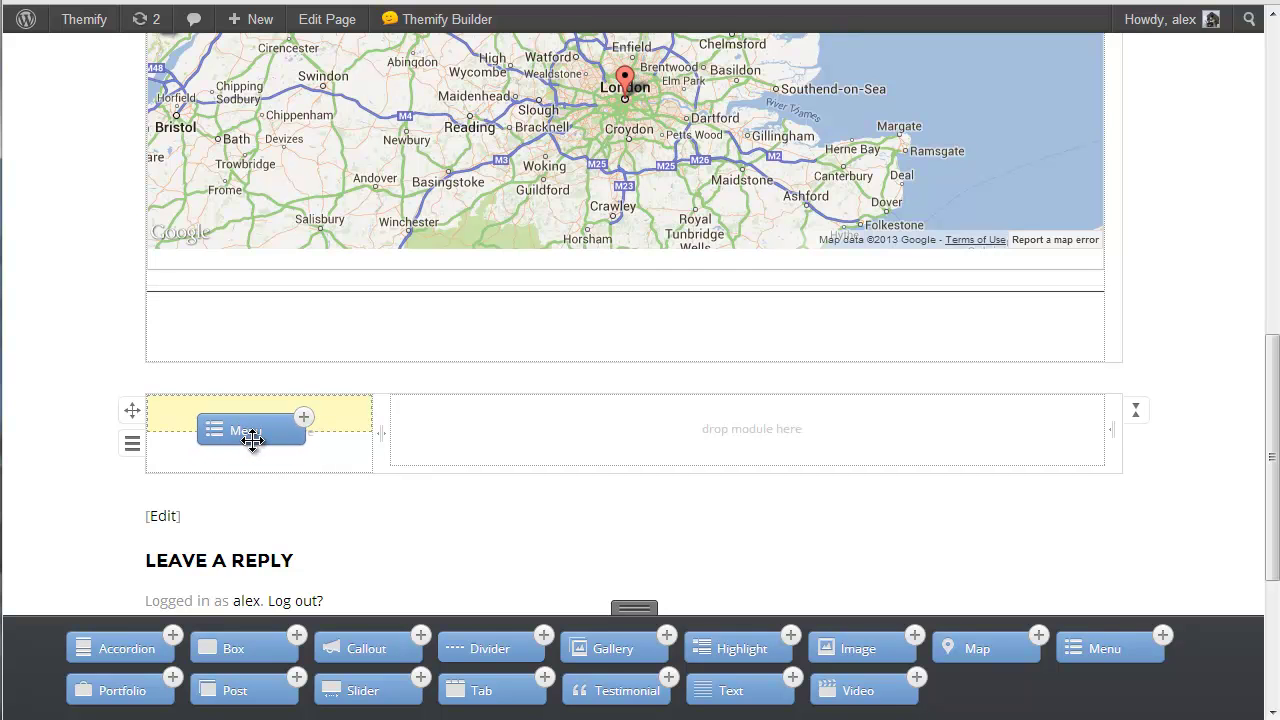
pyautogui.moveTo(251, 438); pyautogui.dragTo(251, 437)
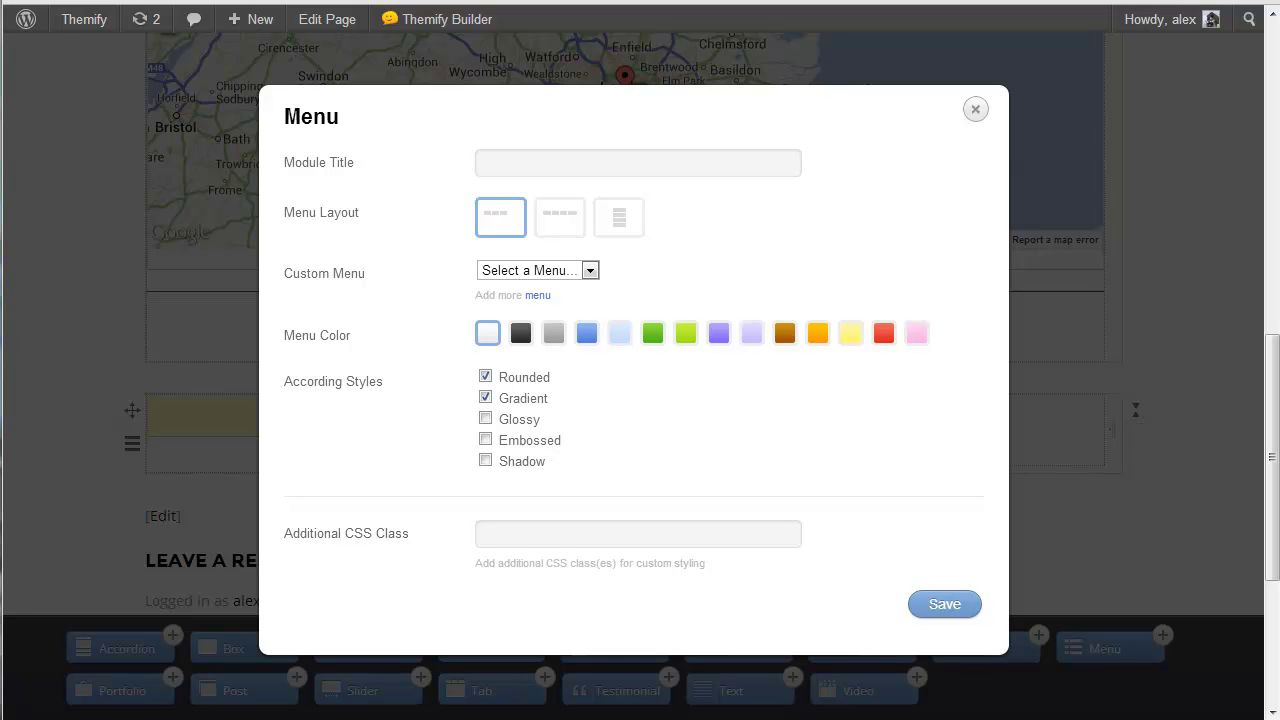
pyautogui.click(620, 222)
pyautogui.click(586, 270)
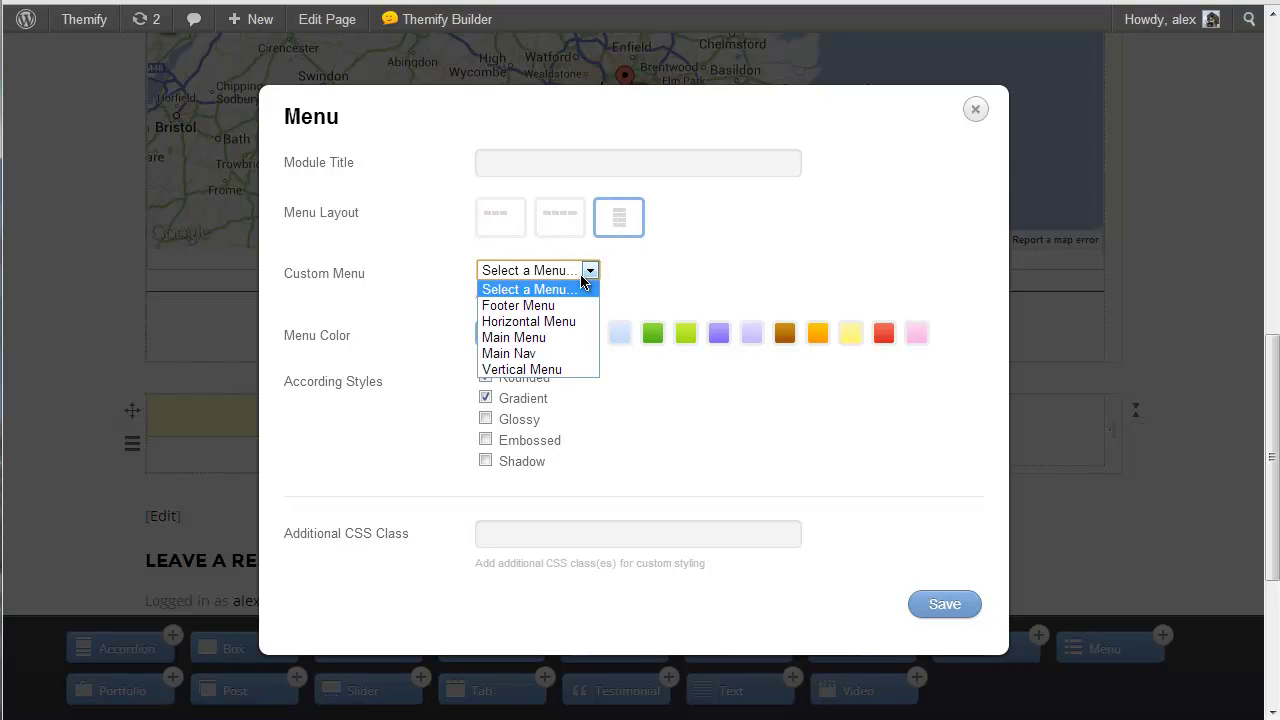
pyautogui.click(556, 369)
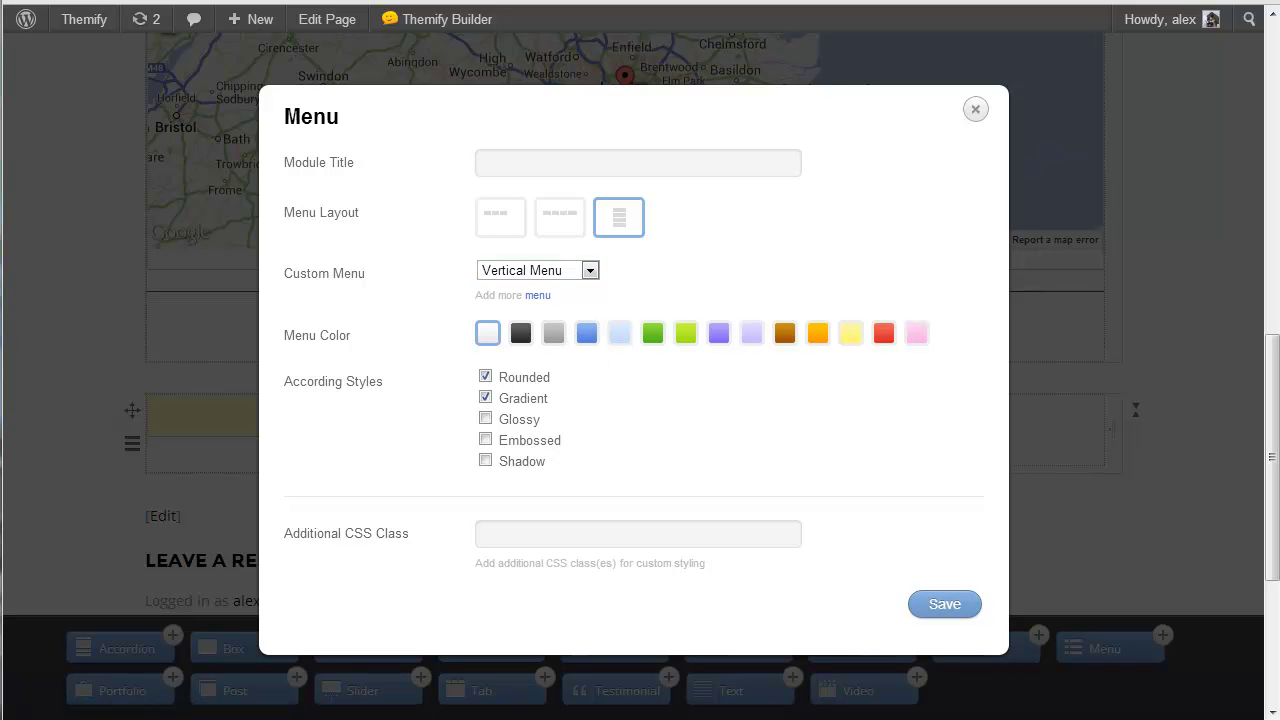
# Step: Set the menu color to blue, turn off the Gradient style, and save the Menu module
pyautogui.click(587, 335)
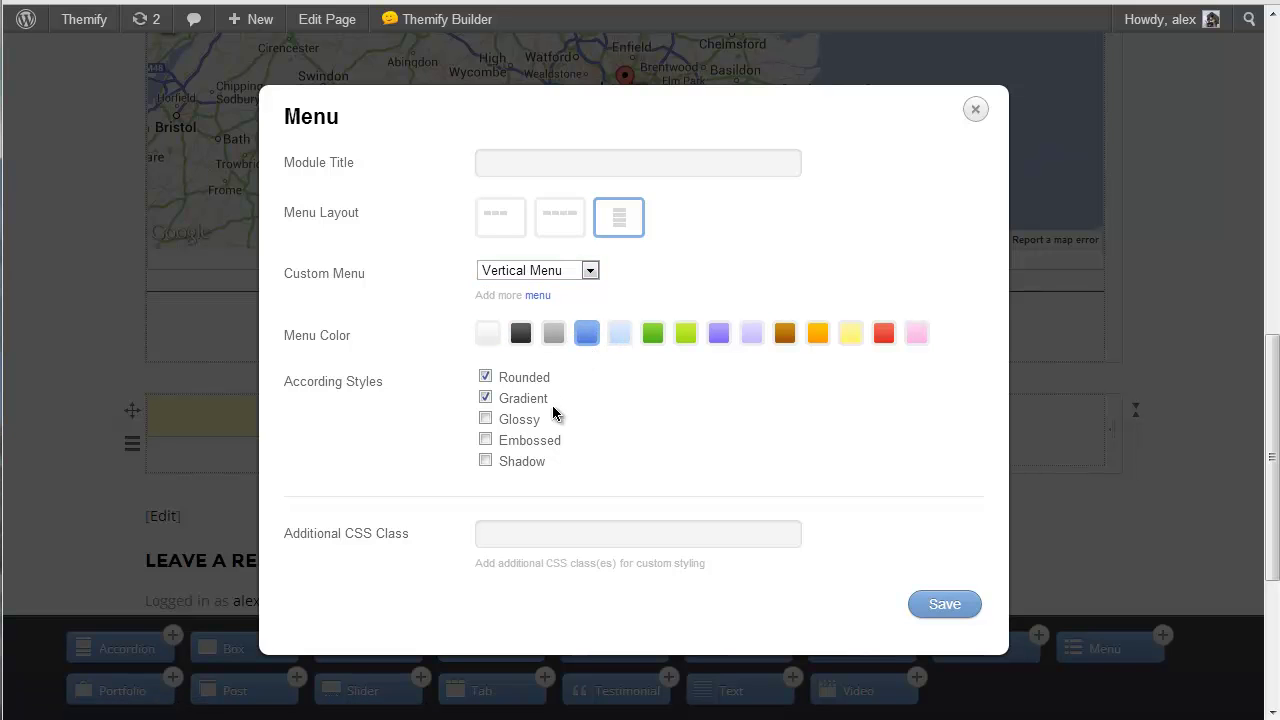
pyautogui.click(521, 400)
pyautogui.click(957, 604)
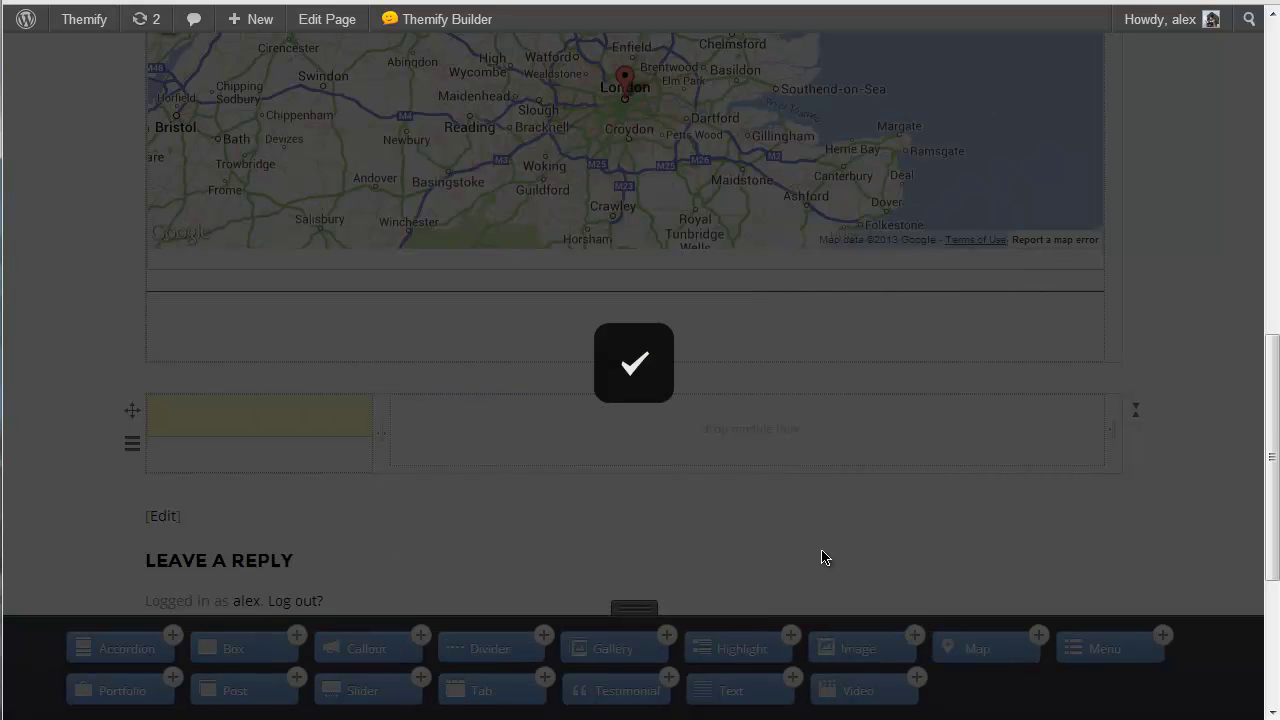
# Step: Duplicate the blue Menu module and move the copy into the wide column beside it
pyautogui.scroll(-3, 334, 380)
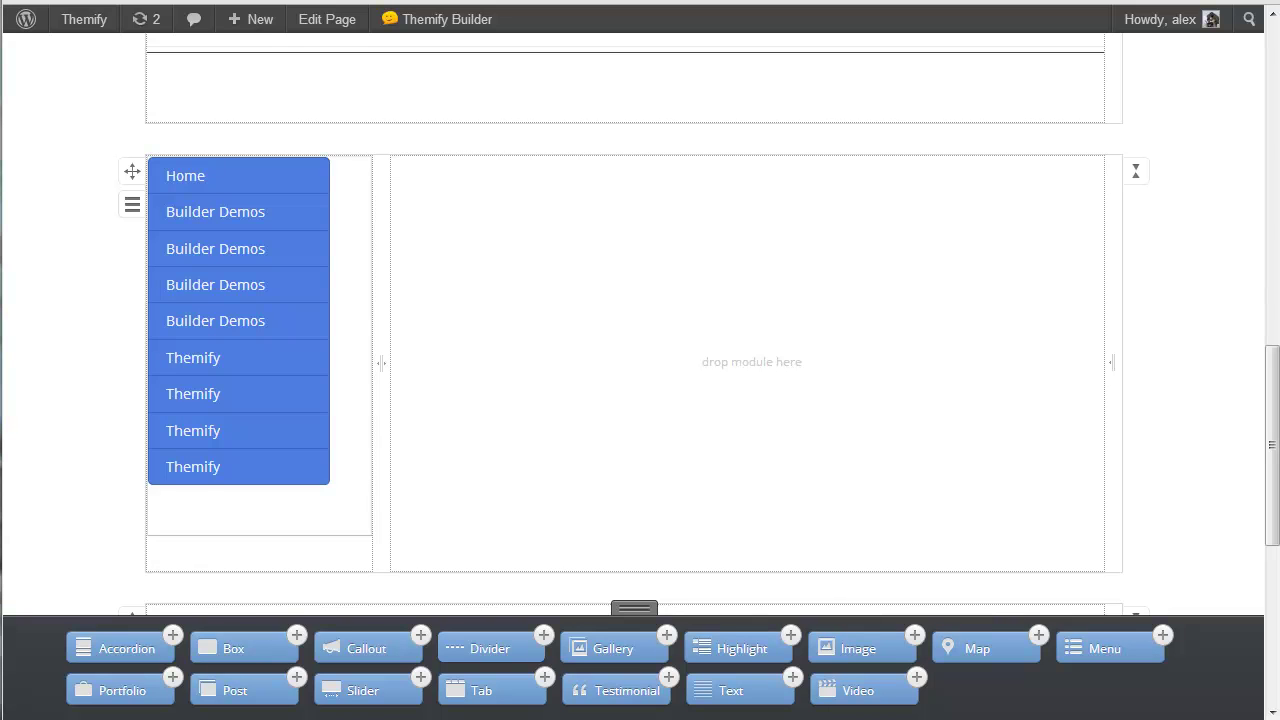
pyautogui.moveTo(271, 200)
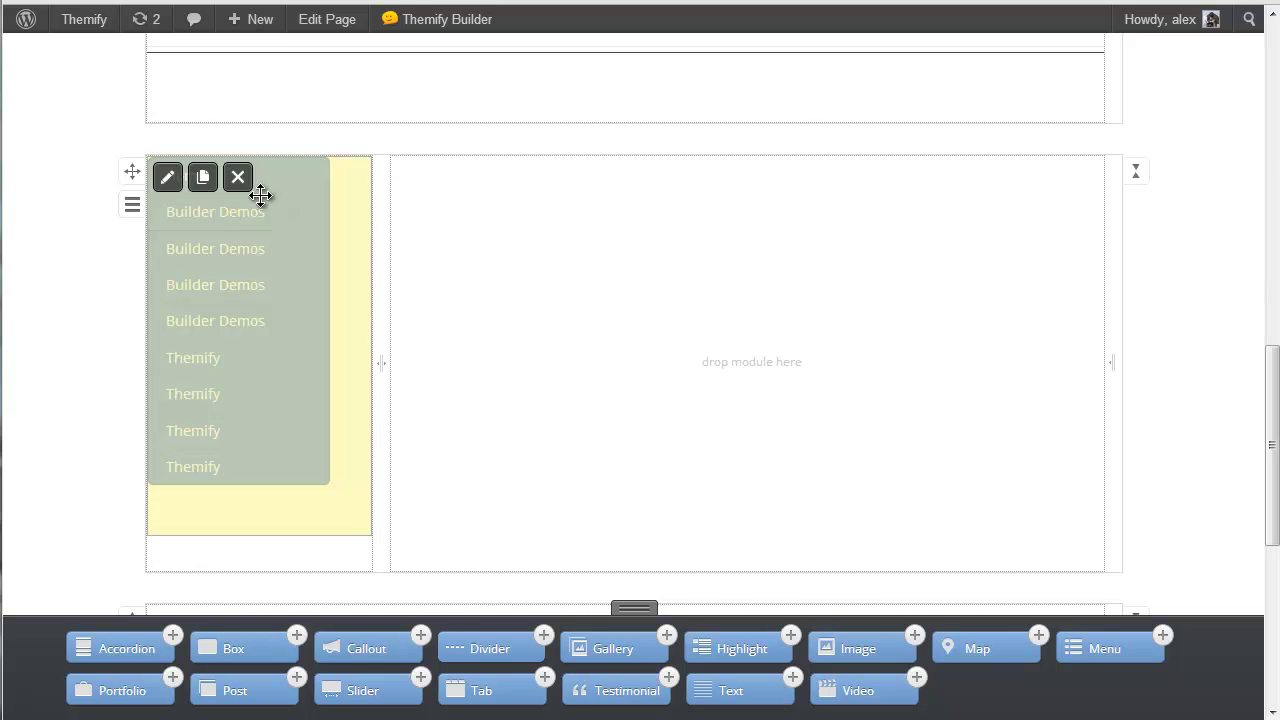
pyautogui.click(202, 180)
pyautogui.scroll(-3, 231, 244)
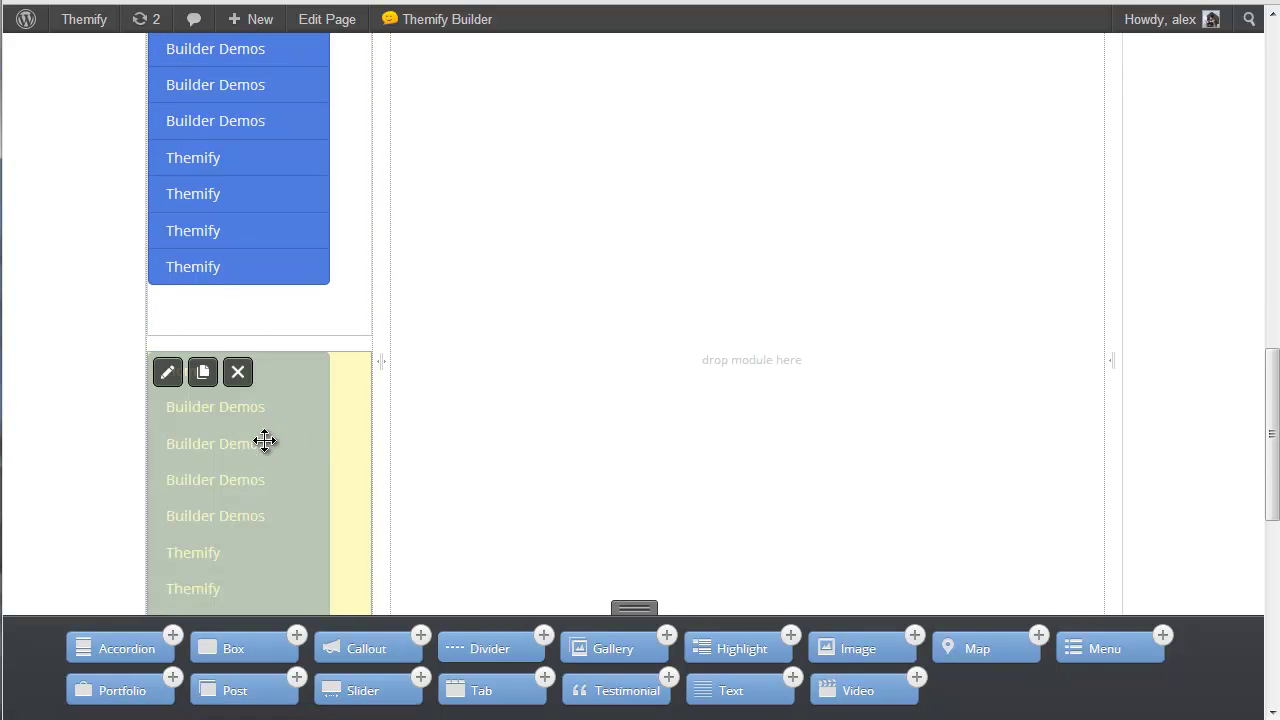
pyautogui.moveTo(251, 460); pyautogui.dragTo(784, 367)
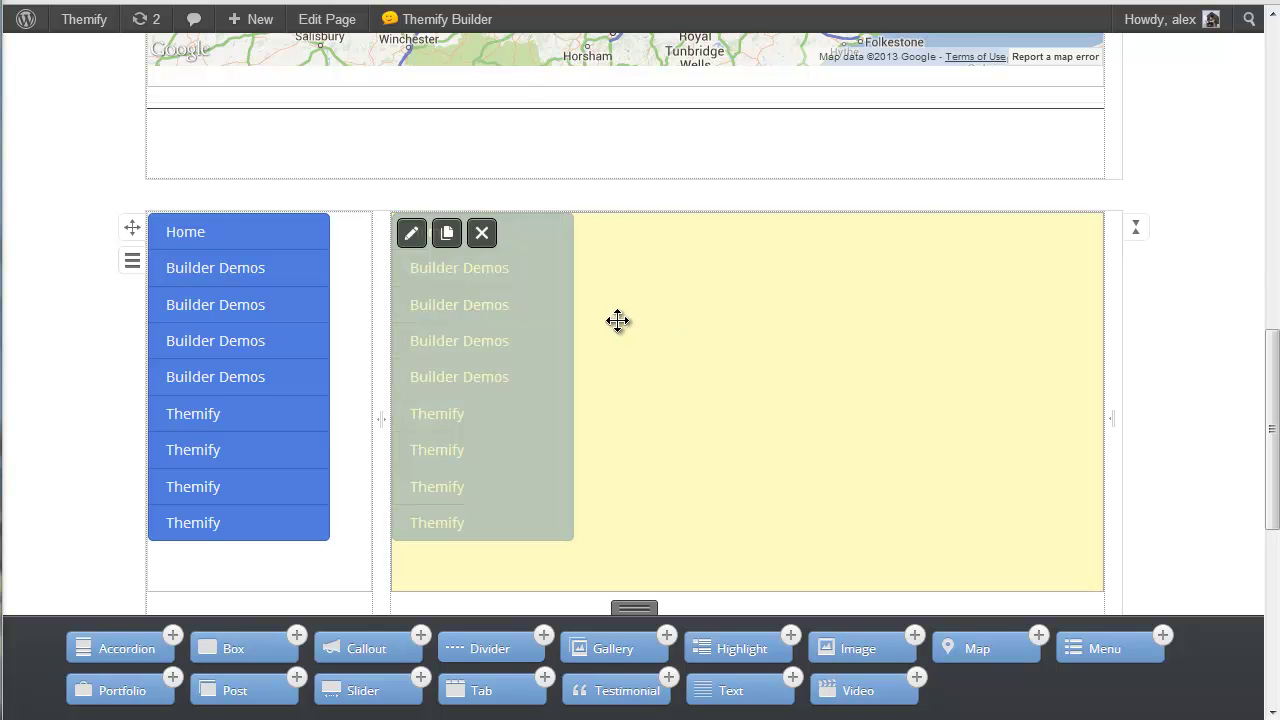
# Step: Change the copied menu to the full-width horizontal layout in lime green with Gradient enabled, and save it
pyautogui.doubleClick(618, 320)
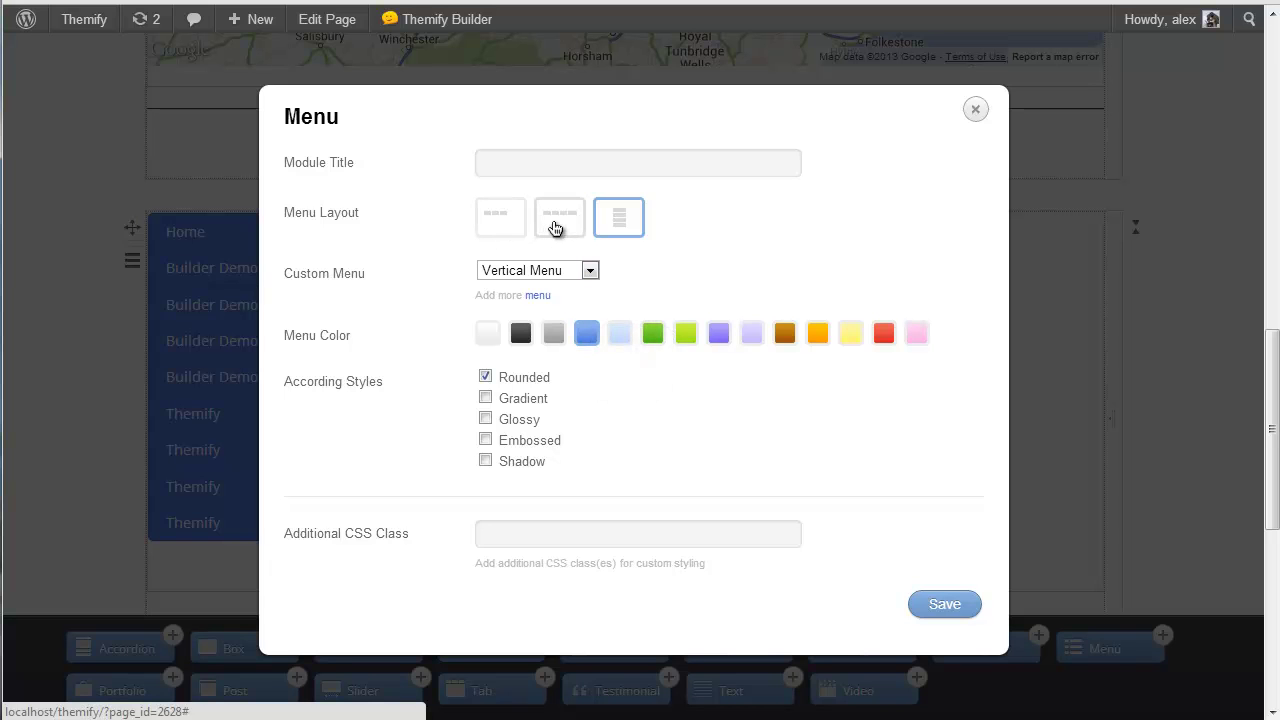
pyautogui.click(556, 226)
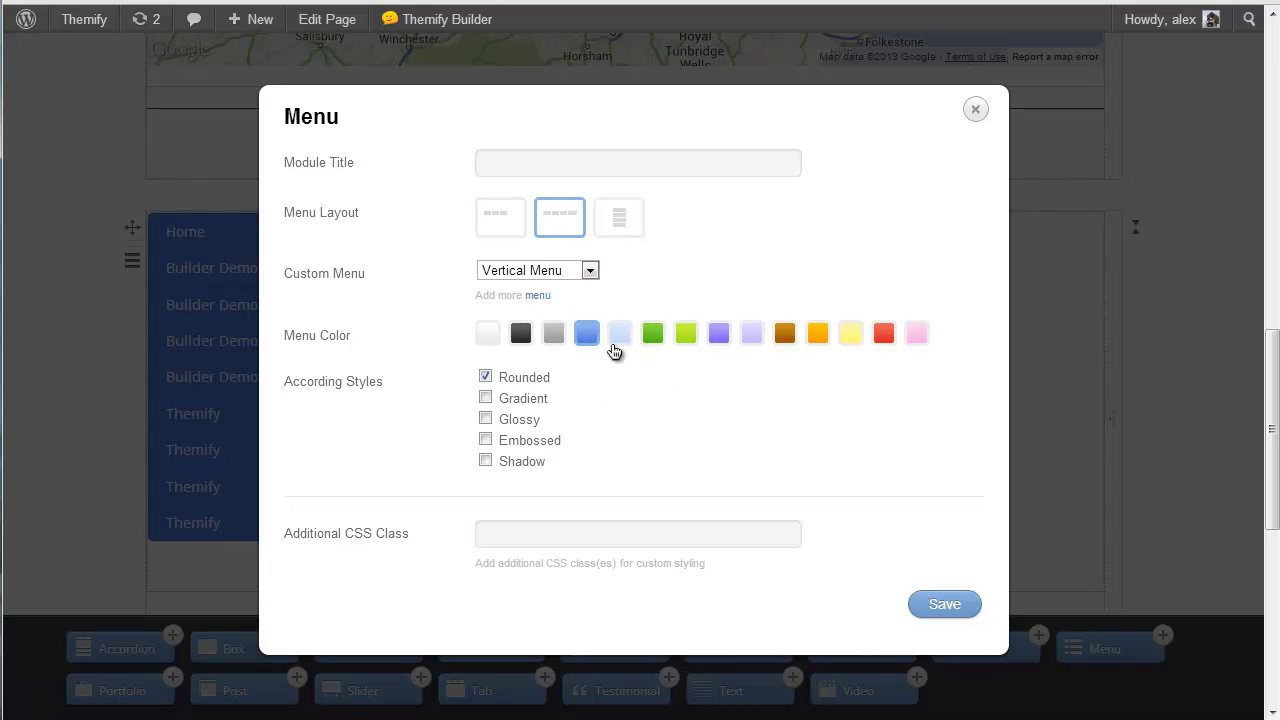
pyautogui.click(684, 336)
pyautogui.click(524, 400)
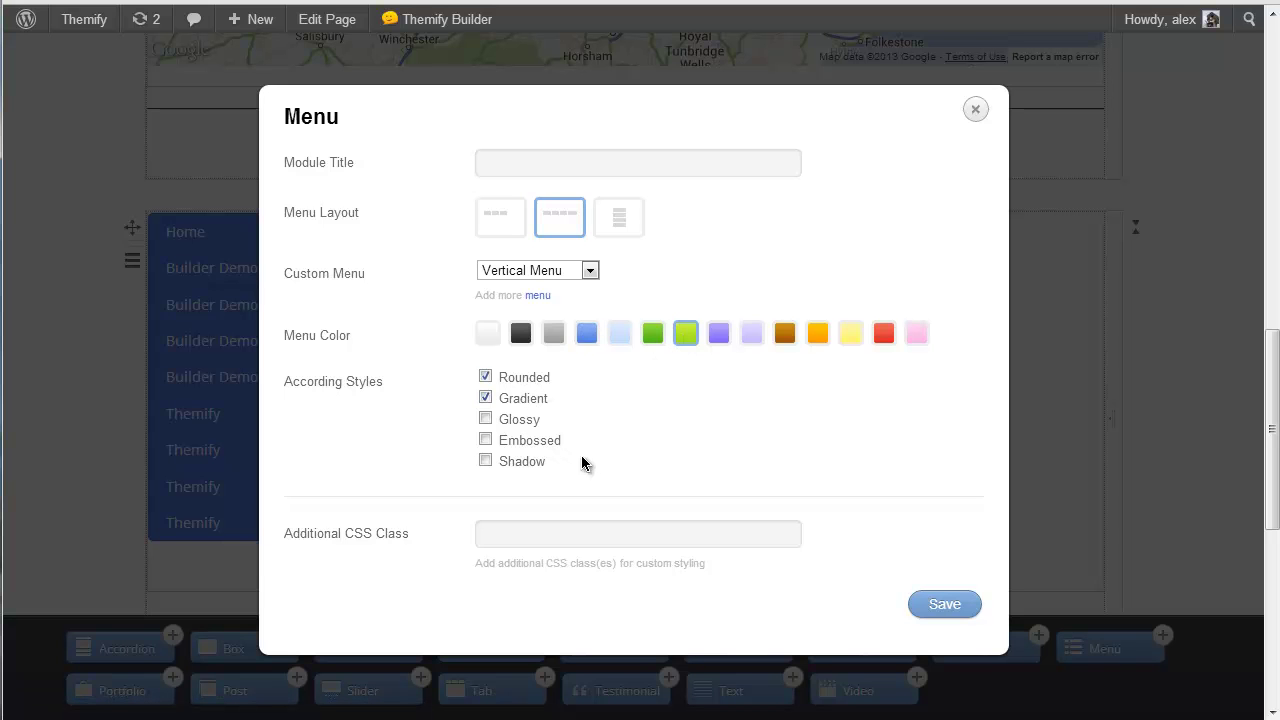
pyautogui.click(944, 604)
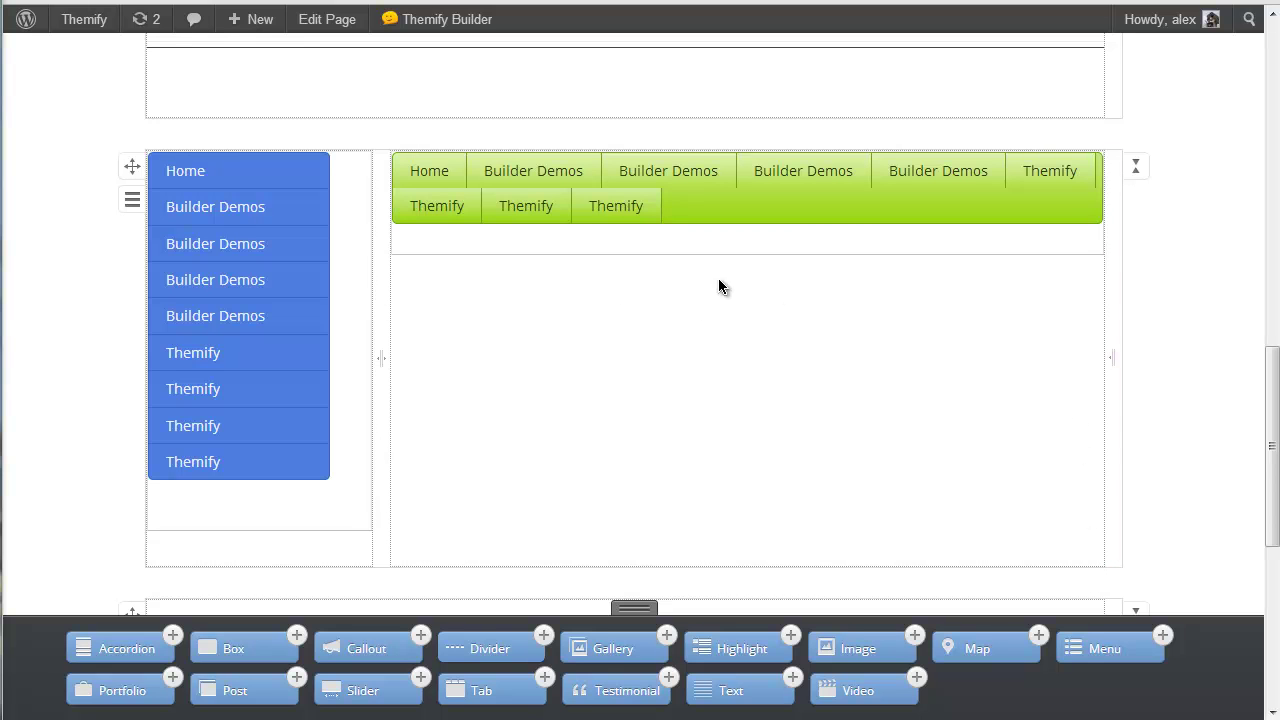
# Step: Split the empty row below the menus into two equal columns
pyautogui.moveTo(1273, 376); pyautogui.dragTo(1277, 448)
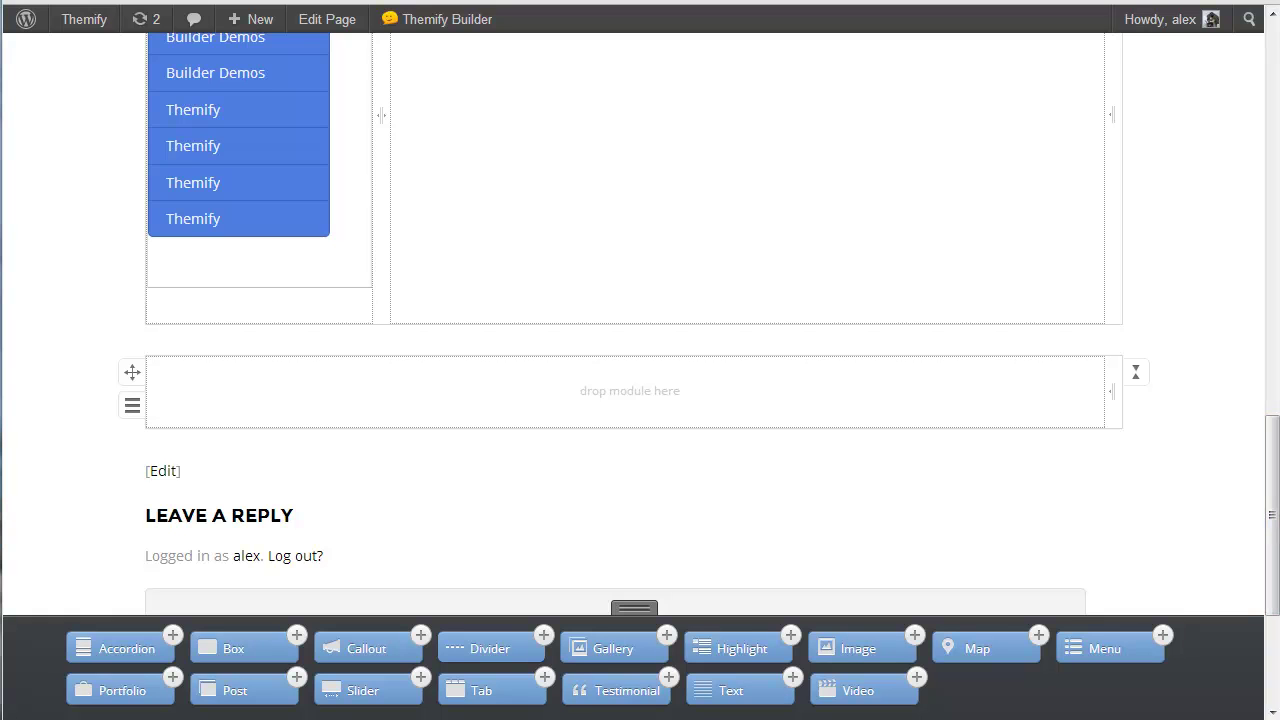
pyautogui.moveTo(1116, 399); pyautogui.dragTo(620, 398)
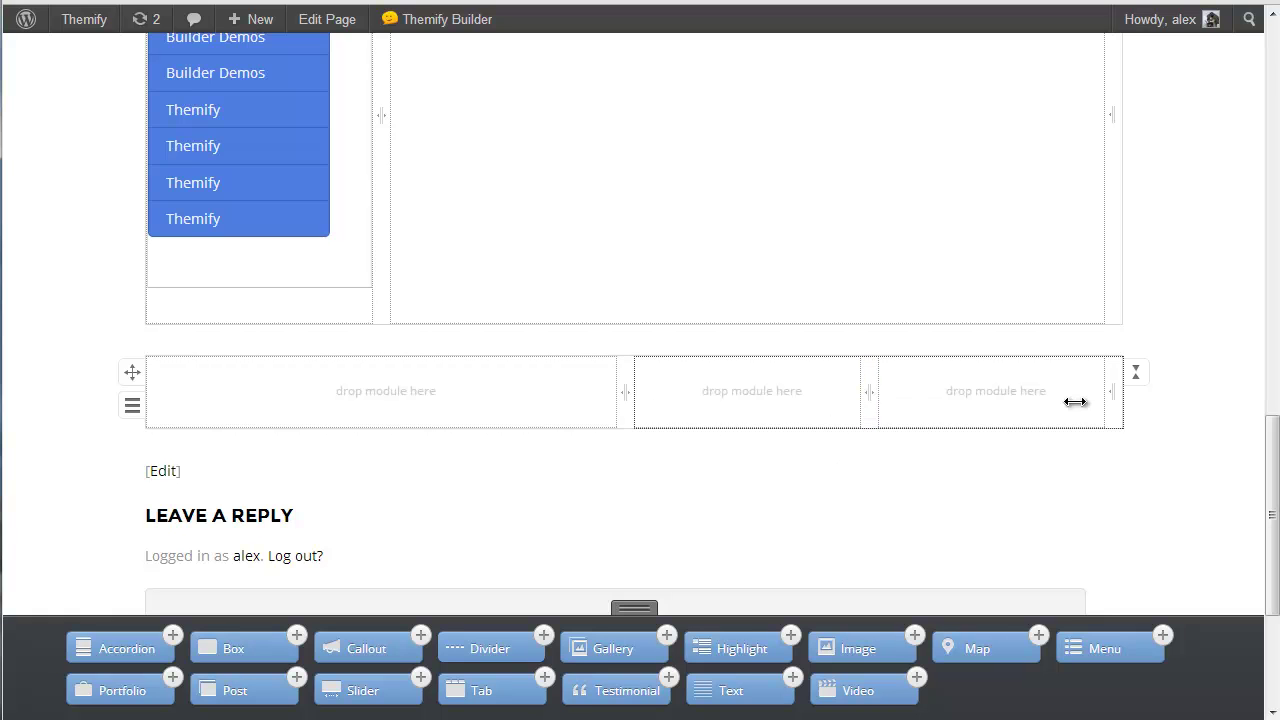
pyautogui.moveTo(1100, 401); pyautogui.dragTo(1102, 408)
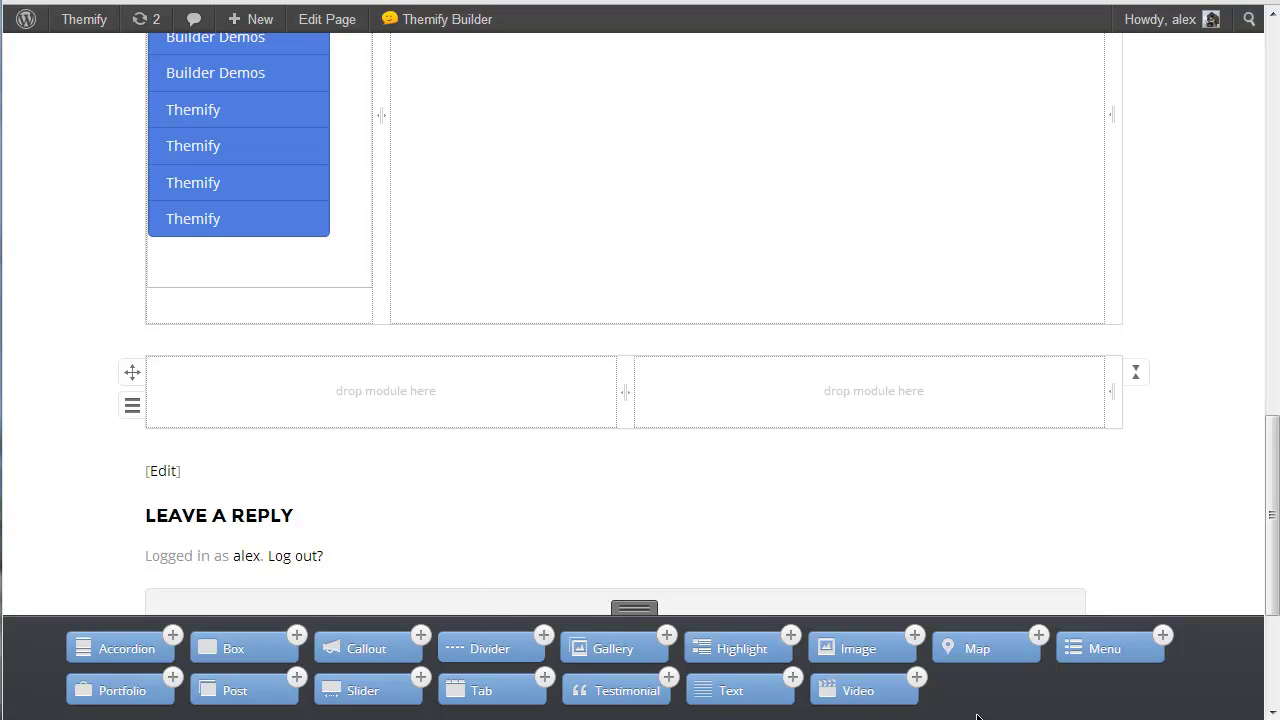
# Step: Add an Image module to the first half-width column with the image-left style and the library picture 993875083.jpg
pyautogui.moveTo(864, 651); pyautogui.dragTo(429, 397)
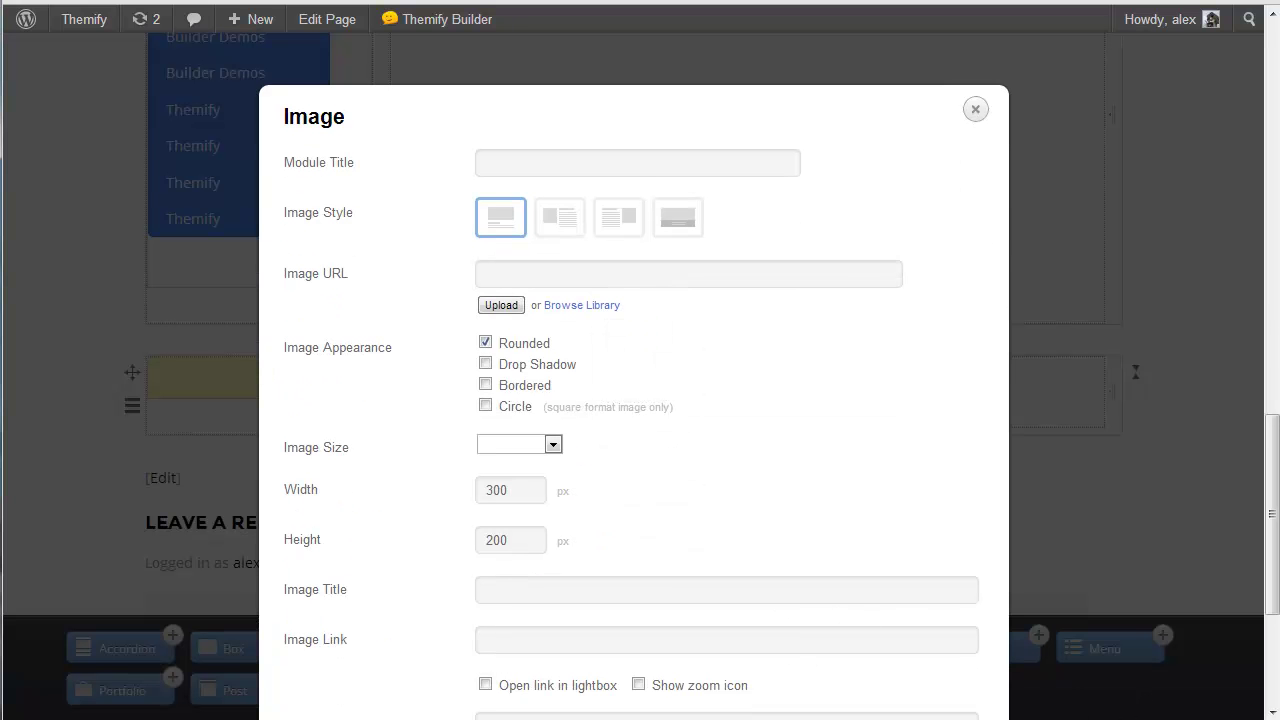
pyautogui.click(560, 218)
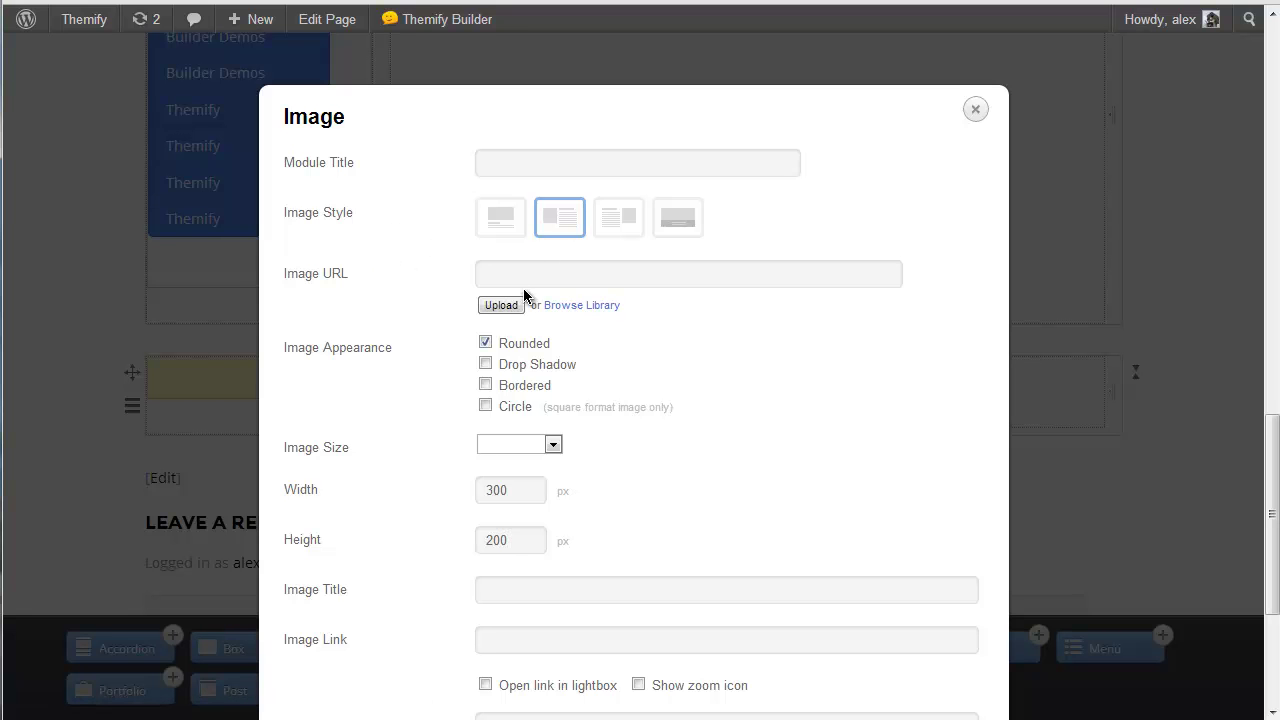
pyautogui.click(593, 306)
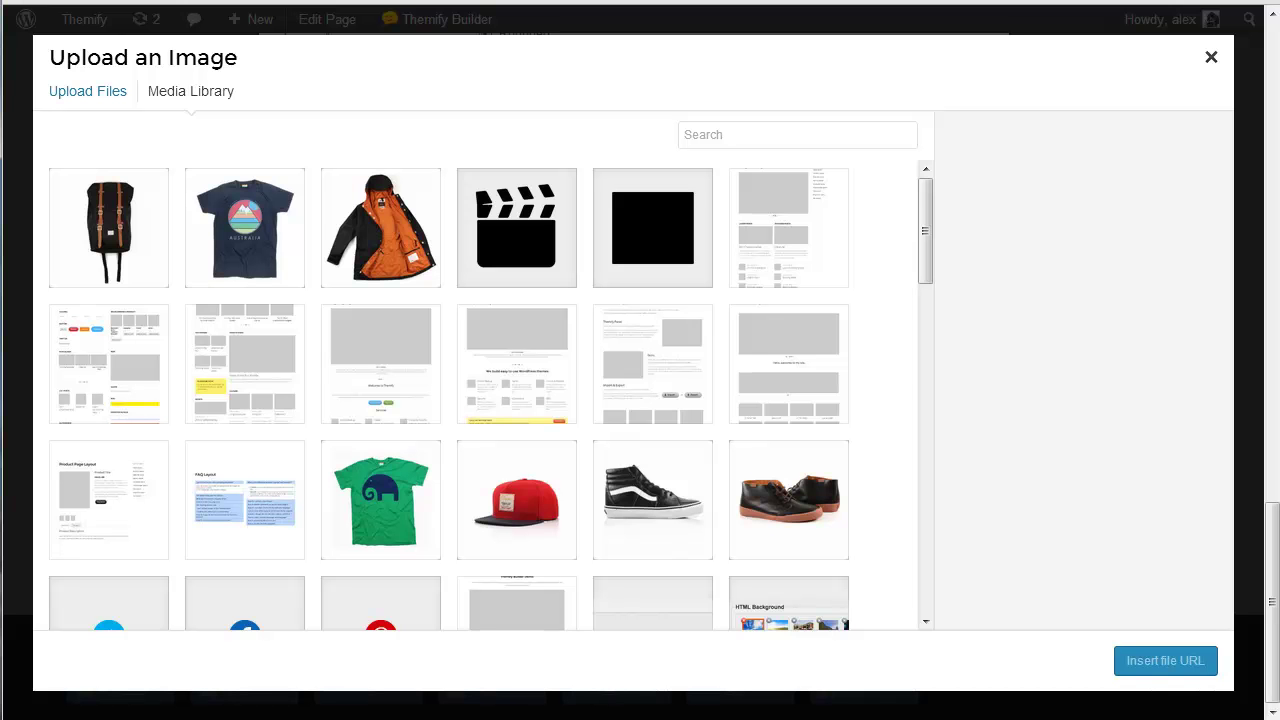
pyautogui.moveTo(929, 234); pyautogui.dragTo(851, 431)
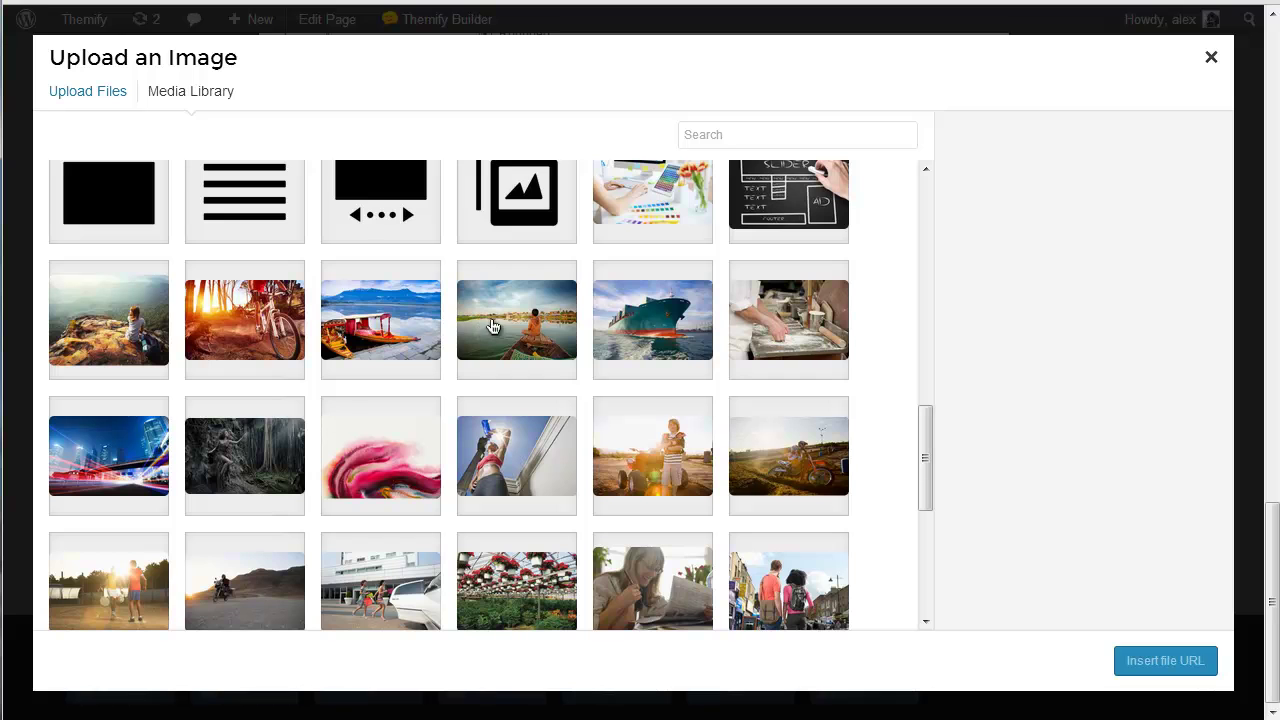
pyautogui.click(493, 326)
pyautogui.click(1157, 665)
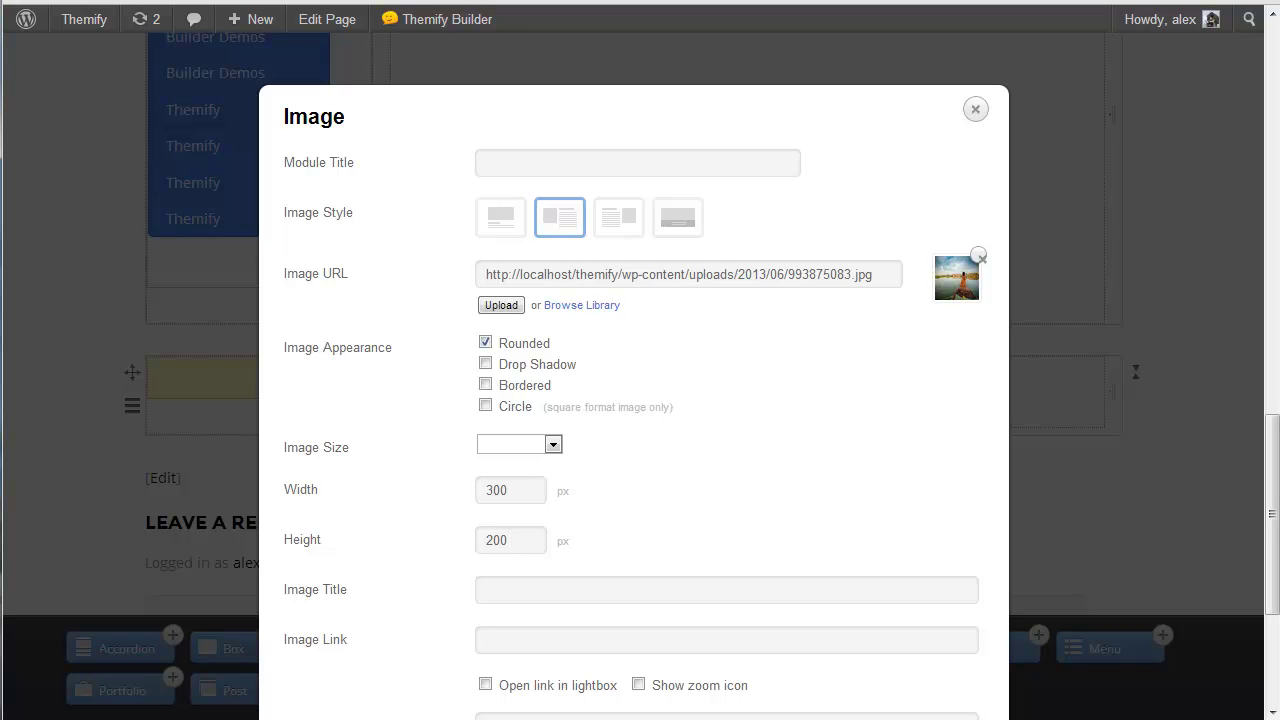
# Step: Set the image width to 200 px, add a "Lorem ipsum dolor sit amet" paragraph as its caption, and save the module
pyautogui.doubleClick(534, 493)
pyautogui.write('200')
pyautogui.scroll(-5, 702, 494)
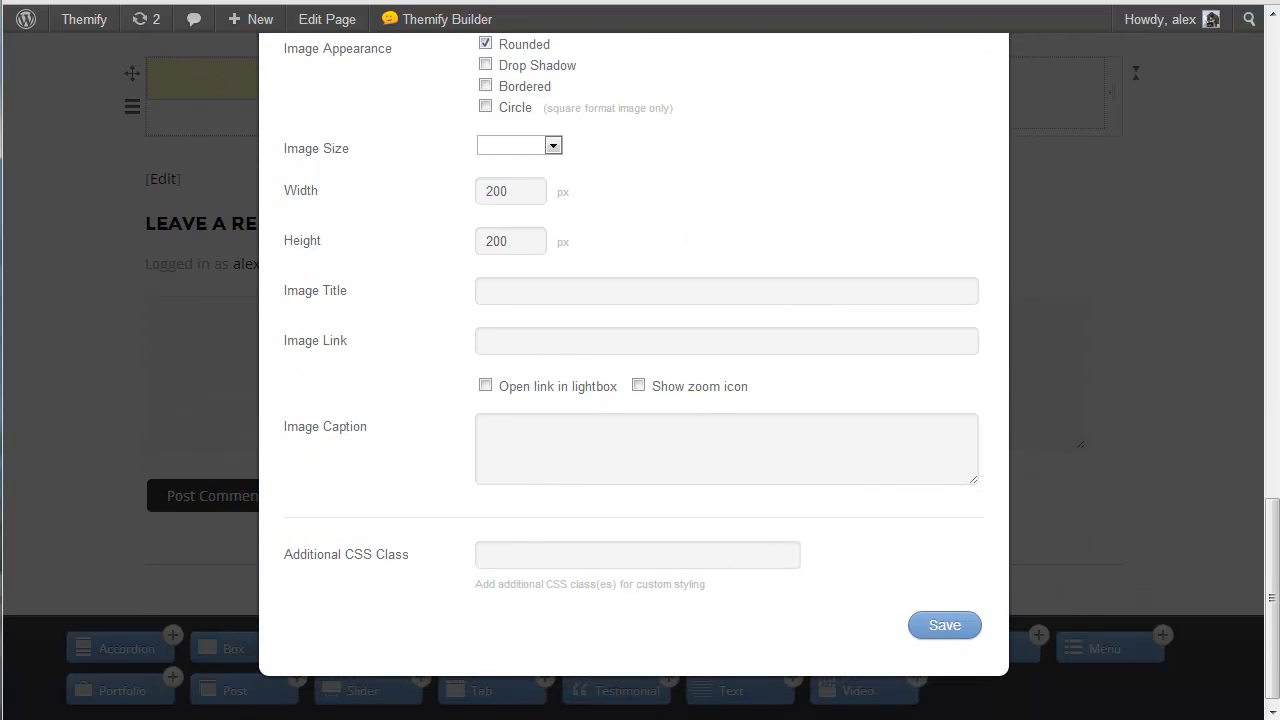
pyautogui.click(566, 428)
pyautogui.write('Lorem ipsum dolor sit amet, consectetur adipiscing elit. Vivamus sit amet erat sit amet nisi congue iaculis sed sed ipsum. Etiam ut magna mollis dui tincidunt laoreet viverra ut eros.')
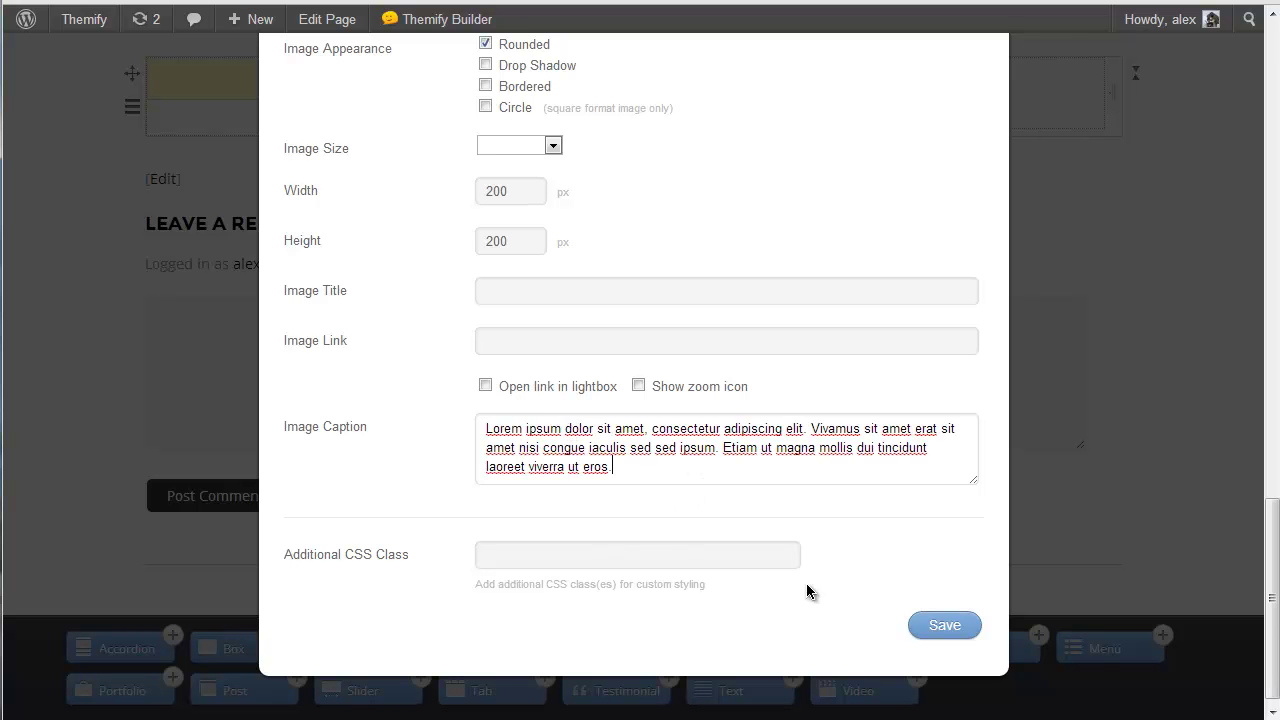
pyautogui.click(925, 621)
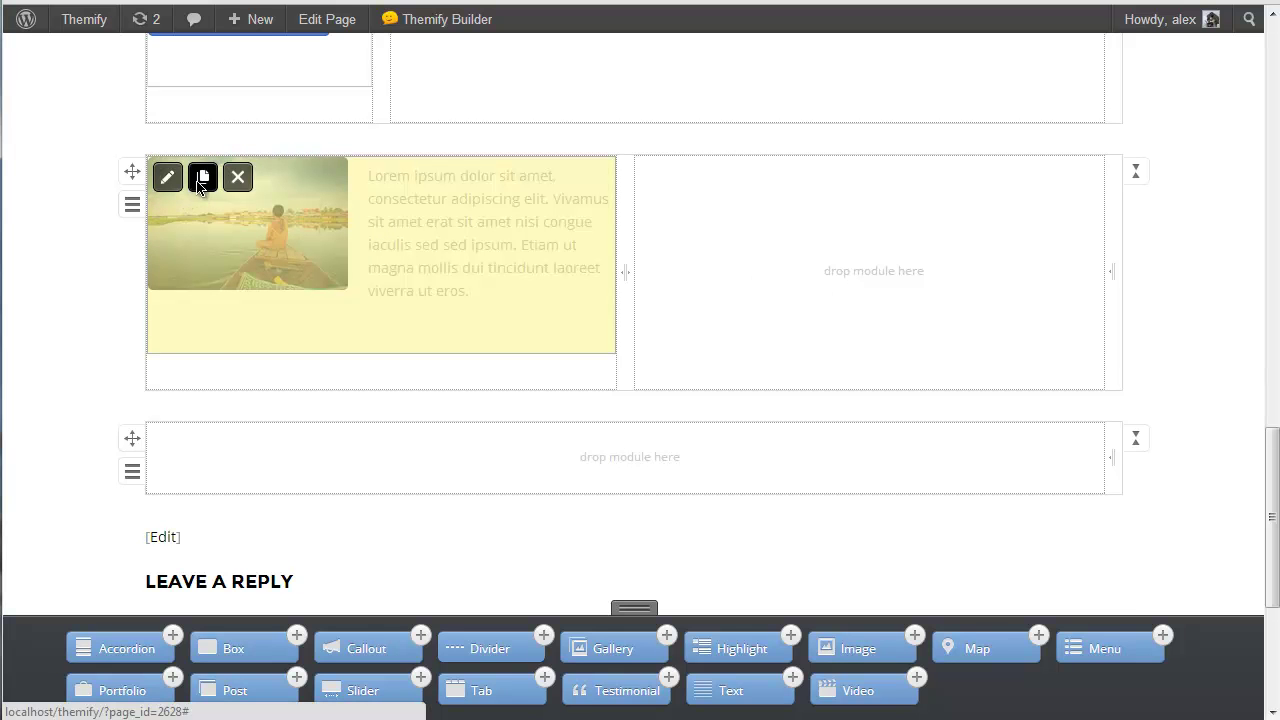
# Step: Duplicate the Image module and move the copy into the empty second column
pyautogui.click(198, 185)
pyautogui.moveTo(391, 426); pyautogui.dragTo(872, 283)
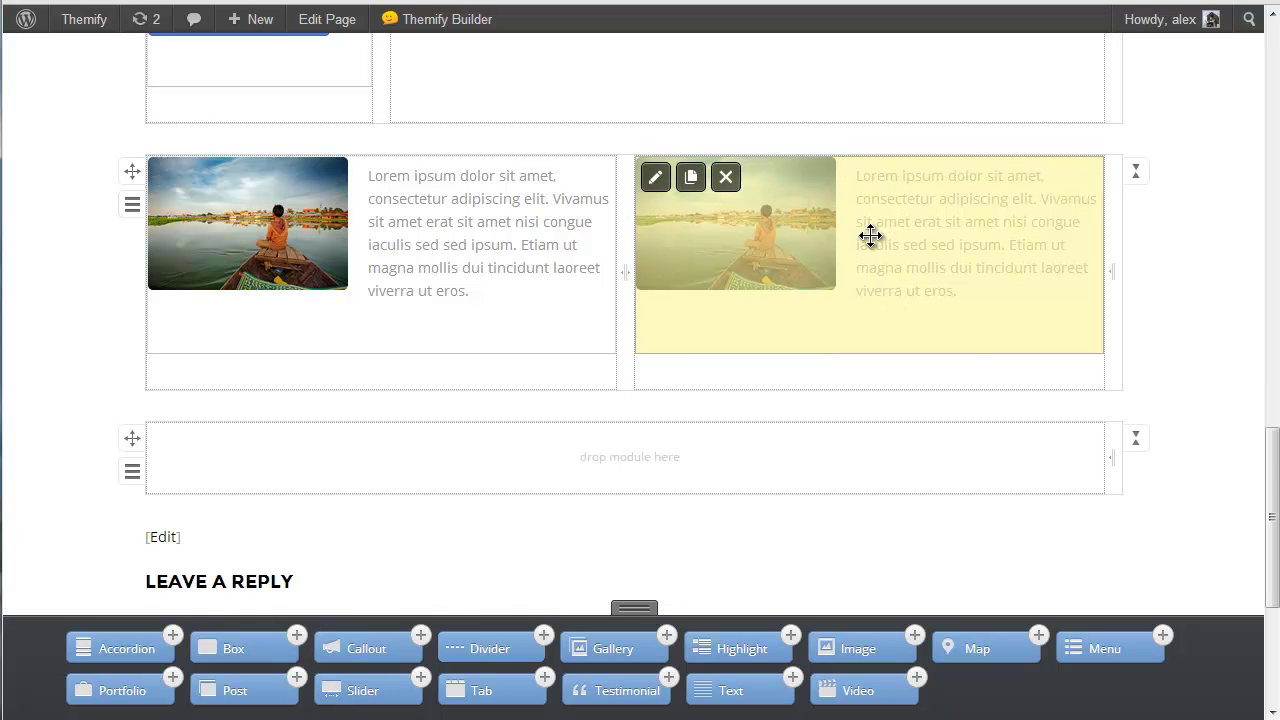
# Step: Replace the picture of the second column's Image module with 1178850132.jpg from the media library
pyautogui.doubleClick(969, 358)
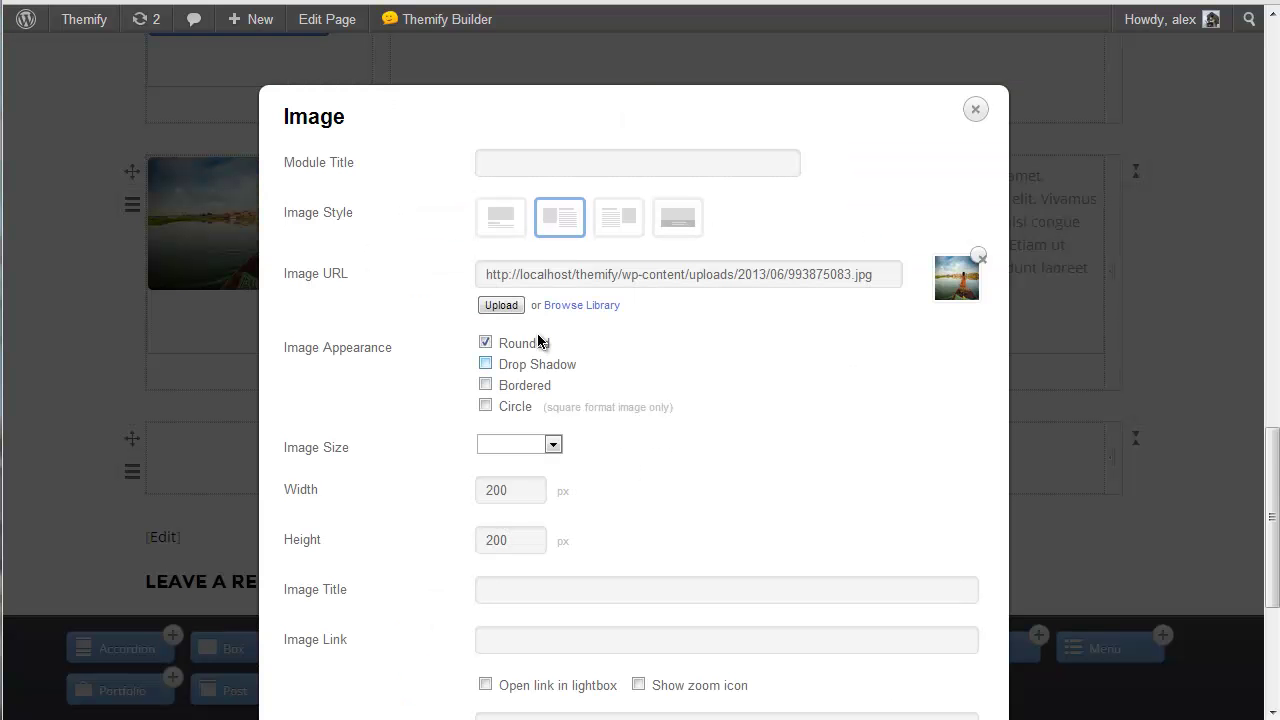
pyautogui.click(576, 316)
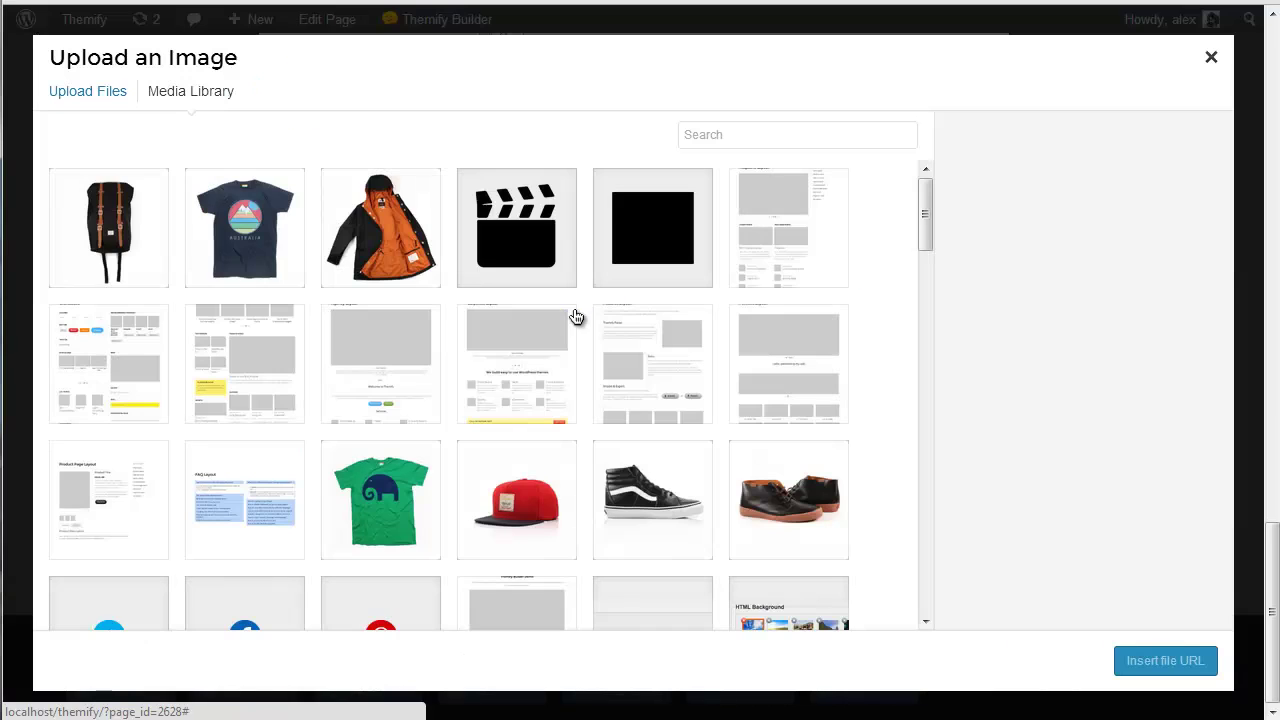
pyautogui.moveTo(930, 226); pyautogui.dragTo(931, 486)
pyautogui.click(500, 395)
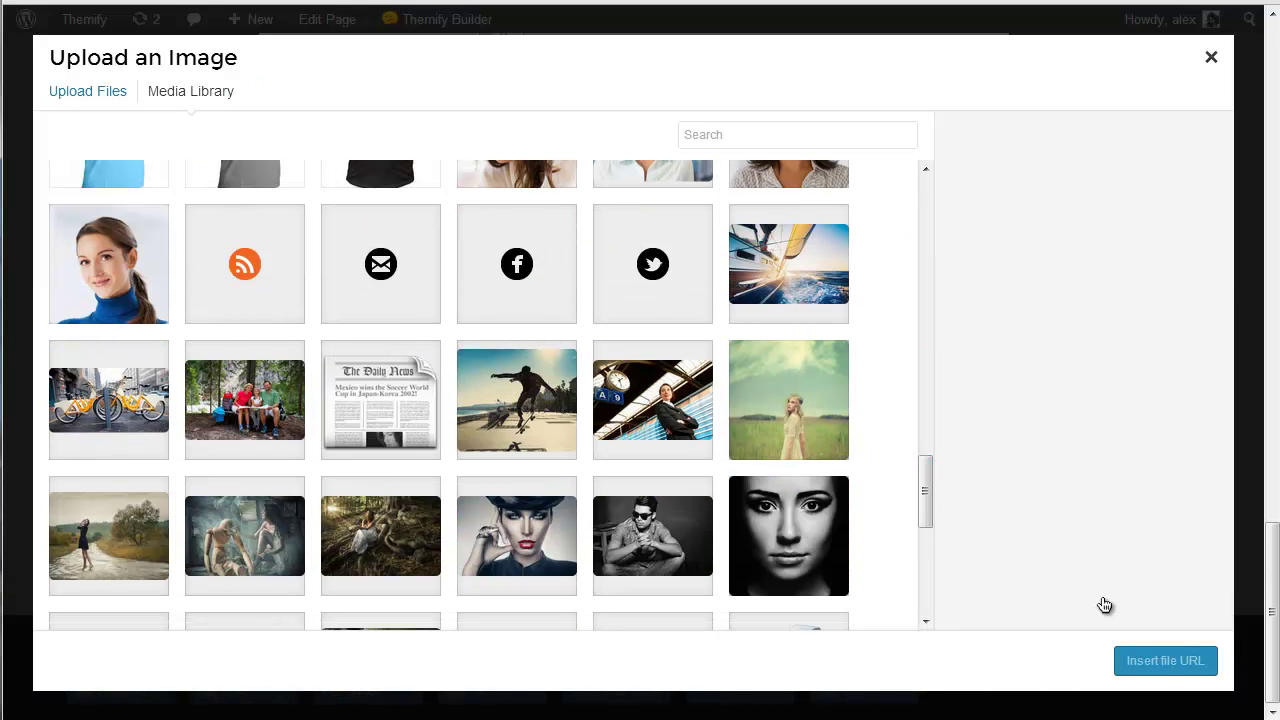
pyautogui.click(1150, 662)
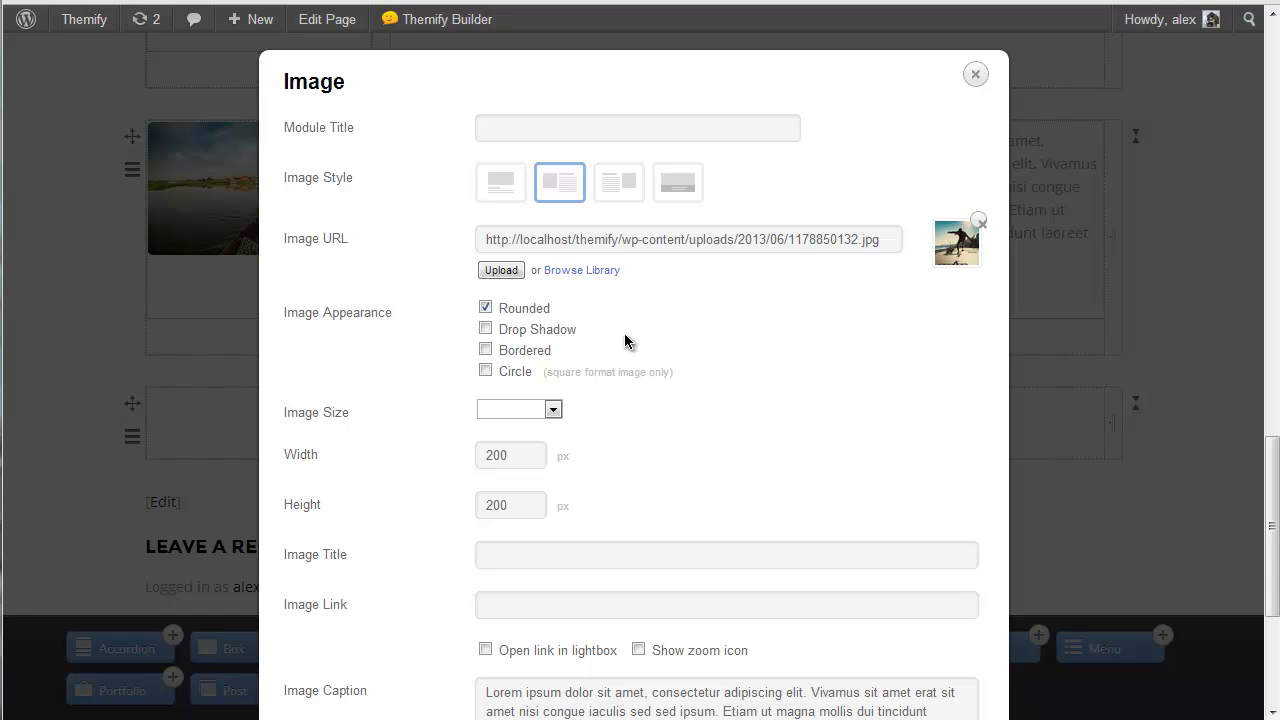
# Step: Use the image's own URL as its link, opening in a lightbox with the zoom icon shown
pyautogui.tripleClick(612, 245)
pyautogui.hotkey('ctrl', 'c')
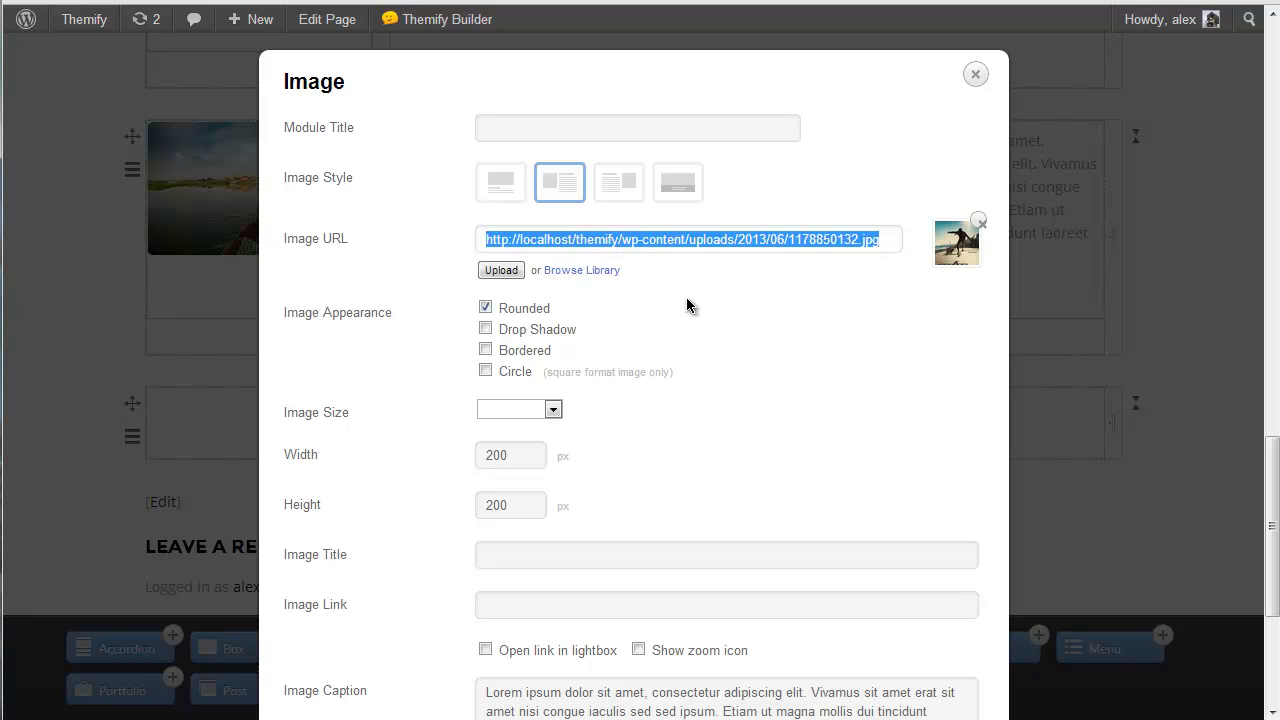
pyautogui.click(740, 315)
pyautogui.click(511, 603)
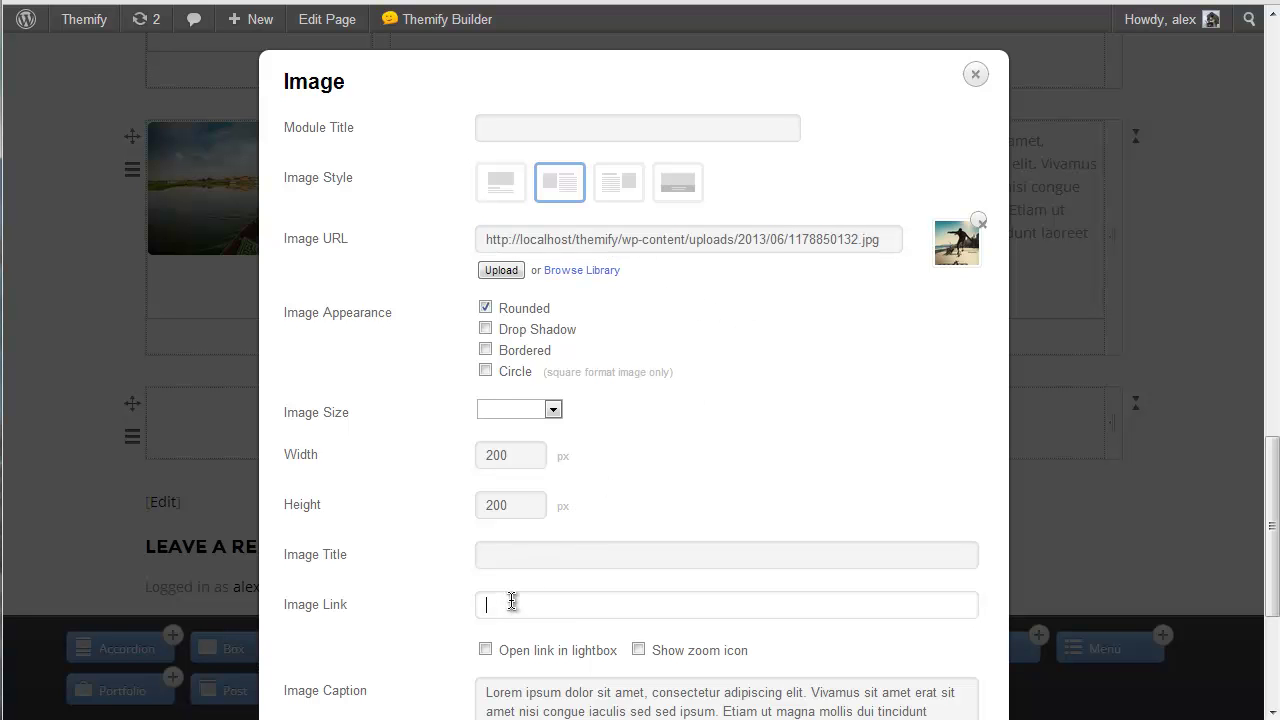
pyautogui.hotkey('ctrl', 'v')
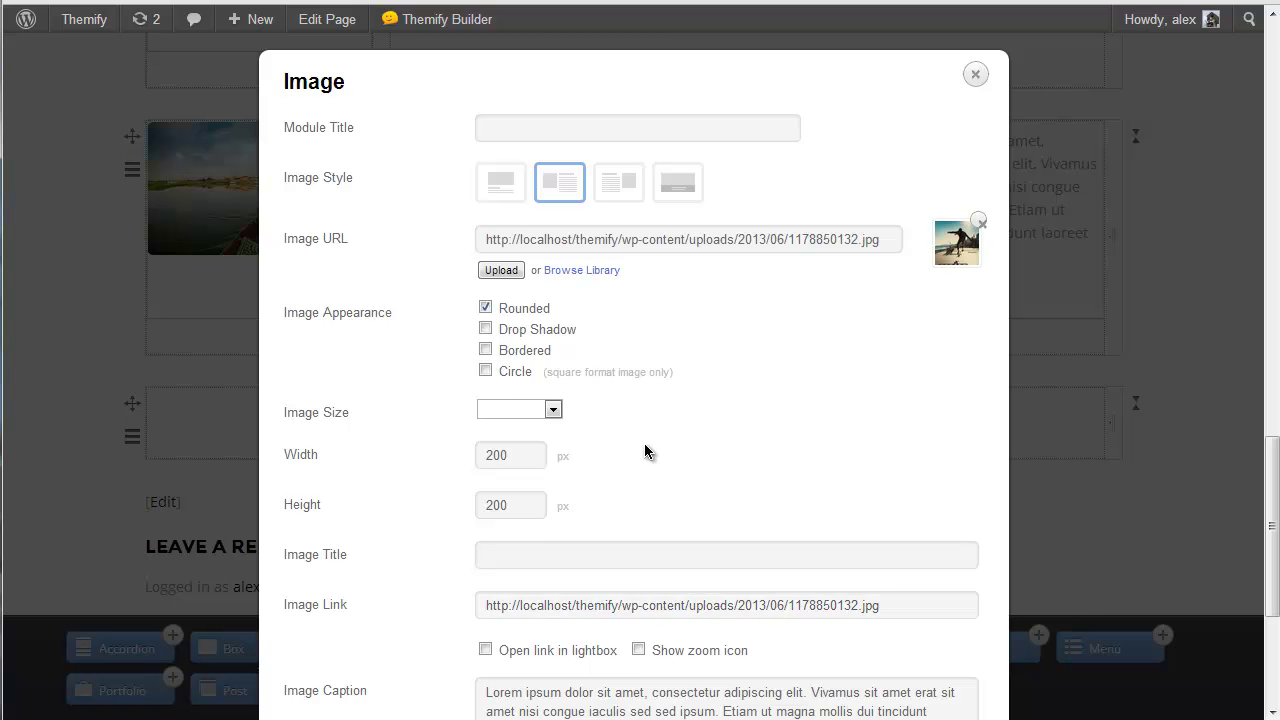
pyautogui.scroll(-2, 645, 450)
pyautogui.click(485, 453)
pyautogui.click(638, 453)
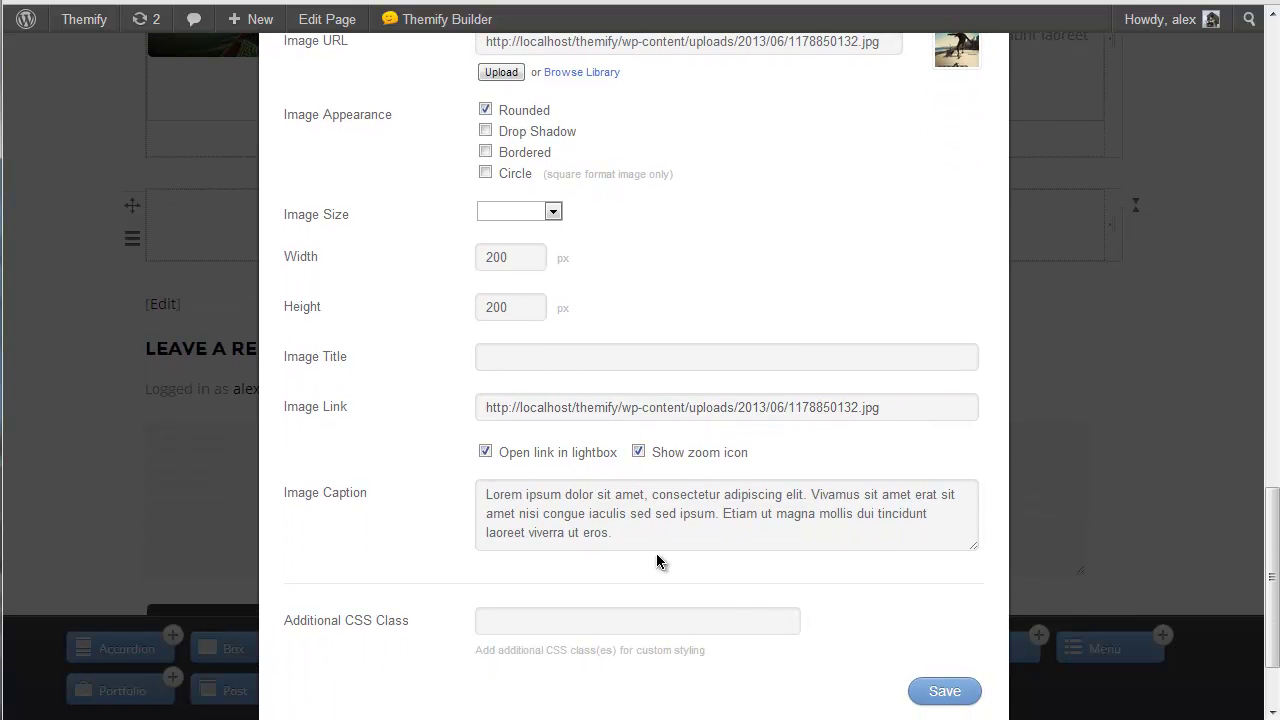
# Step: Clear the image caption, switch the module to the image-top style, and save it
pyautogui.moveTo(649, 530); pyautogui.dragTo(398, 468)
pyautogui.press('BackSpace')
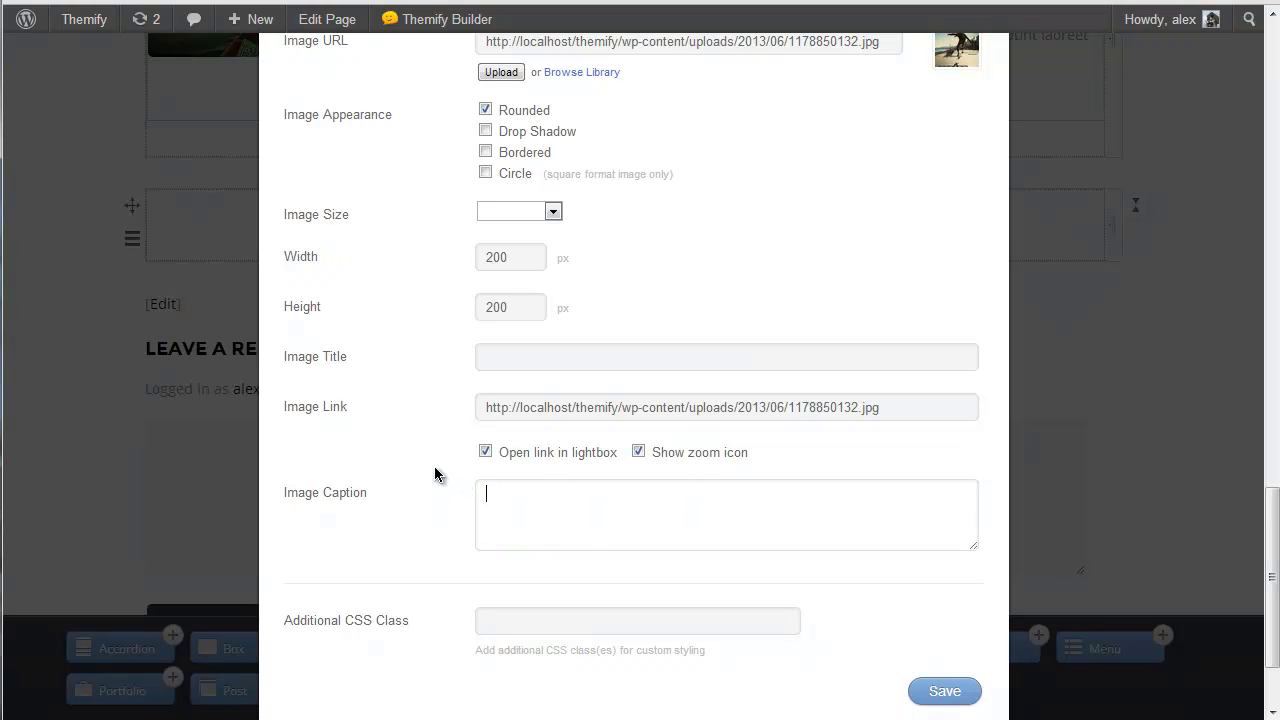
pyautogui.scroll(3, 434, 466)
pyautogui.scroll(1, 434, 474)
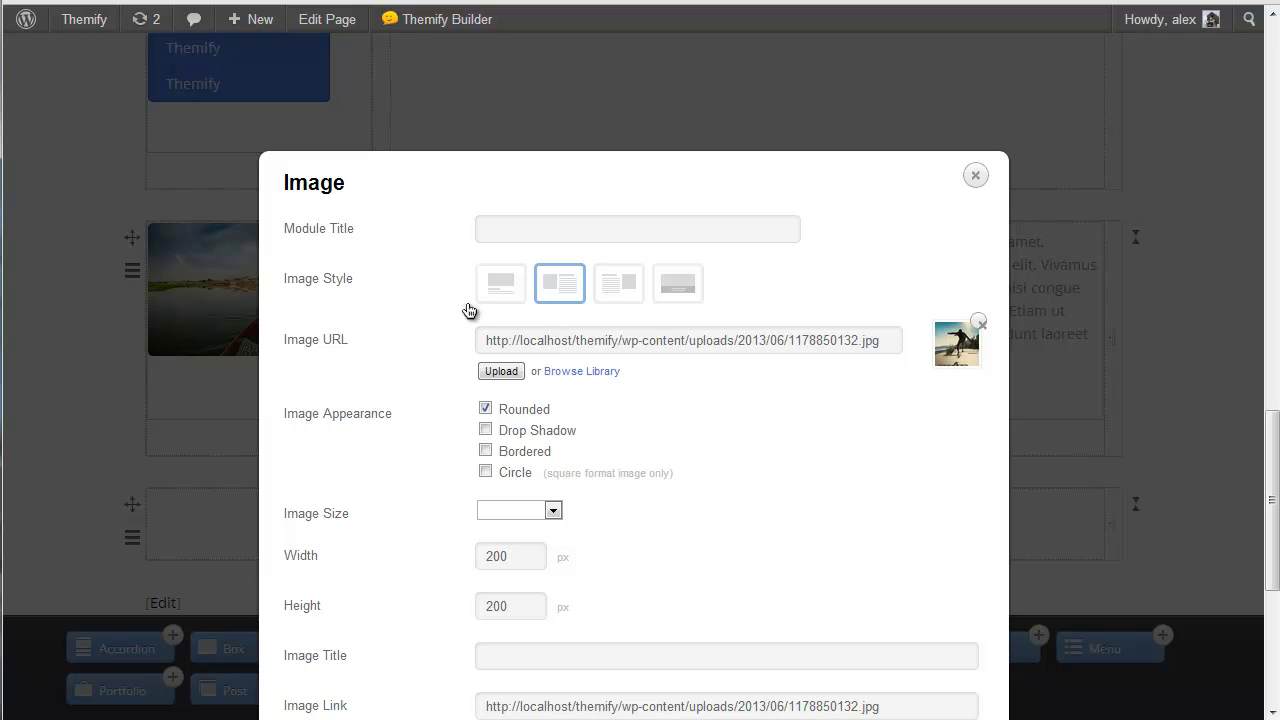
pyautogui.click(505, 291)
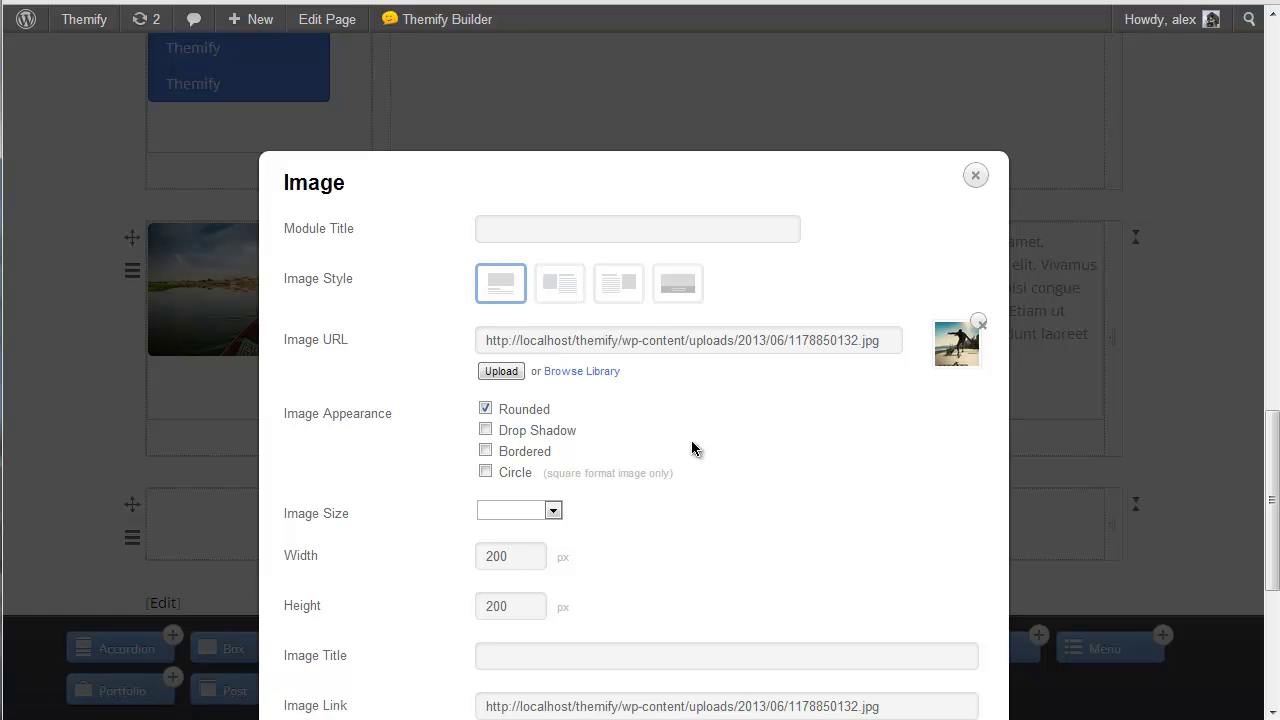
pyautogui.scroll(-1, 699, 445)
pyautogui.scroll(-3, 698, 445)
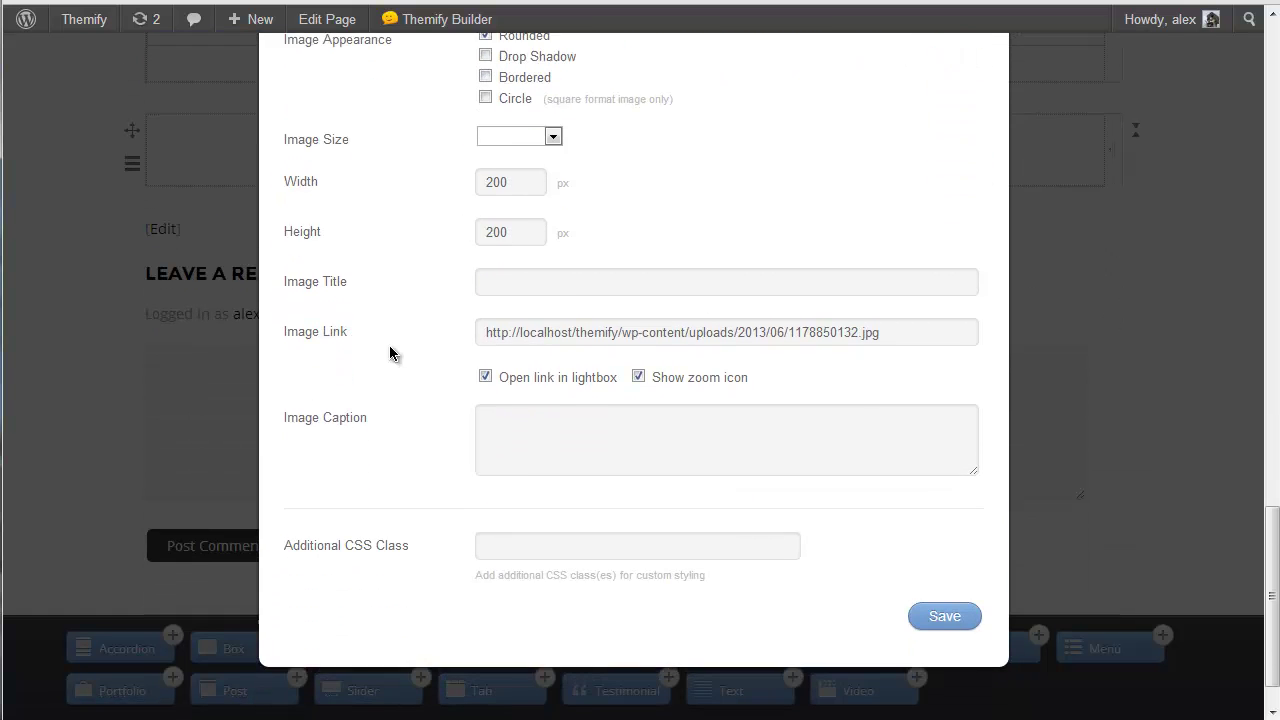
pyautogui.click(943, 592)
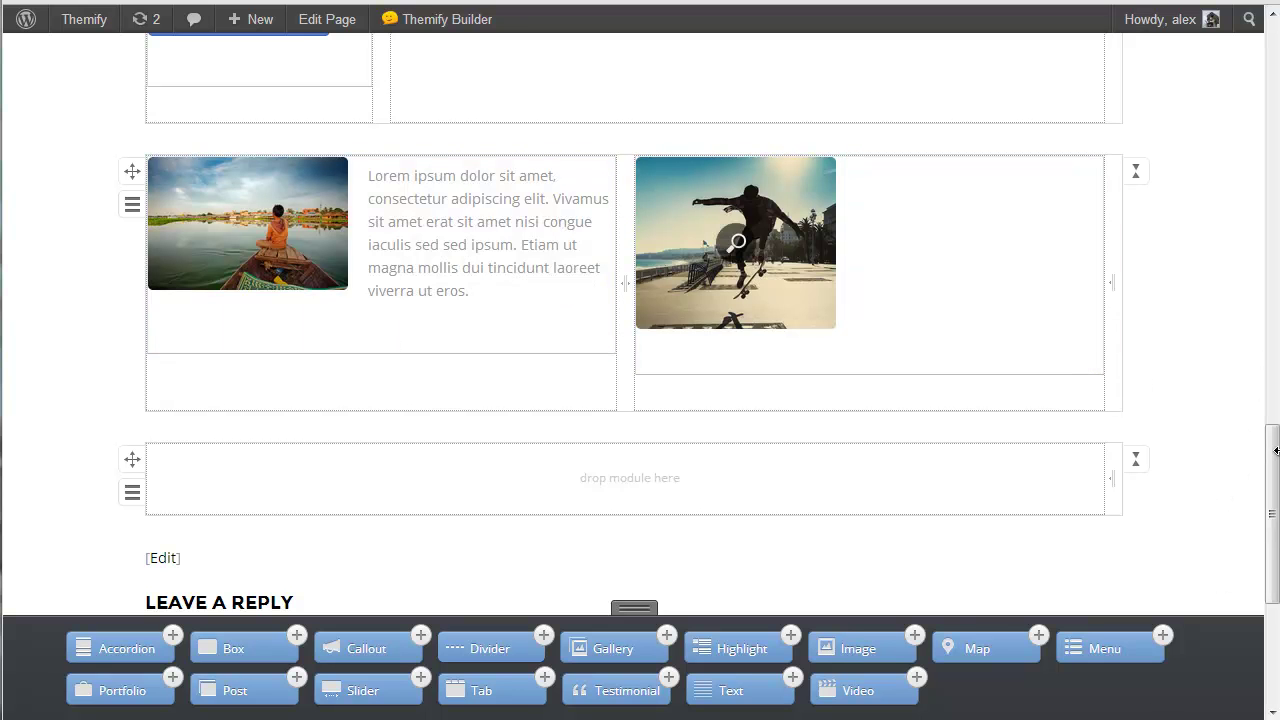
# Step: Add a Slider module to the empty row below the images and title it "Post Slider"
pyautogui.moveTo(1276, 499); pyautogui.dragTo(1276, 552)
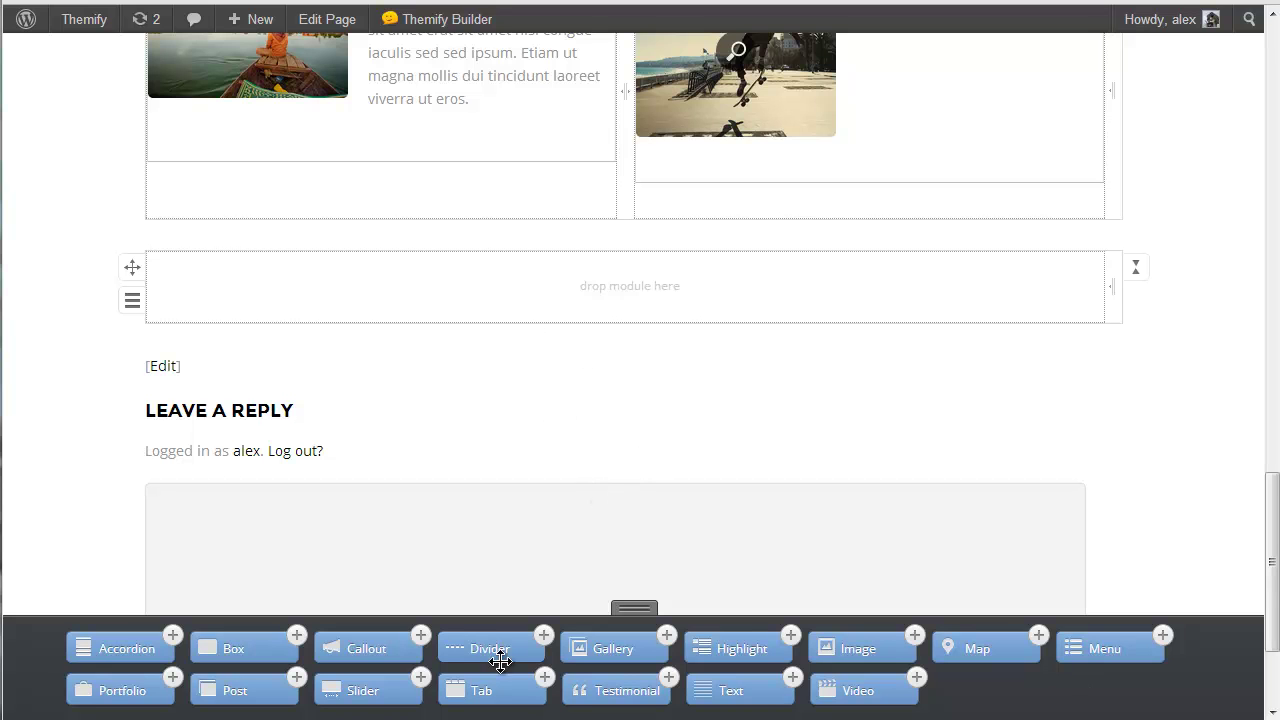
pyautogui.moveTo(346, 703); pyautogui.dragTo(513, 309)
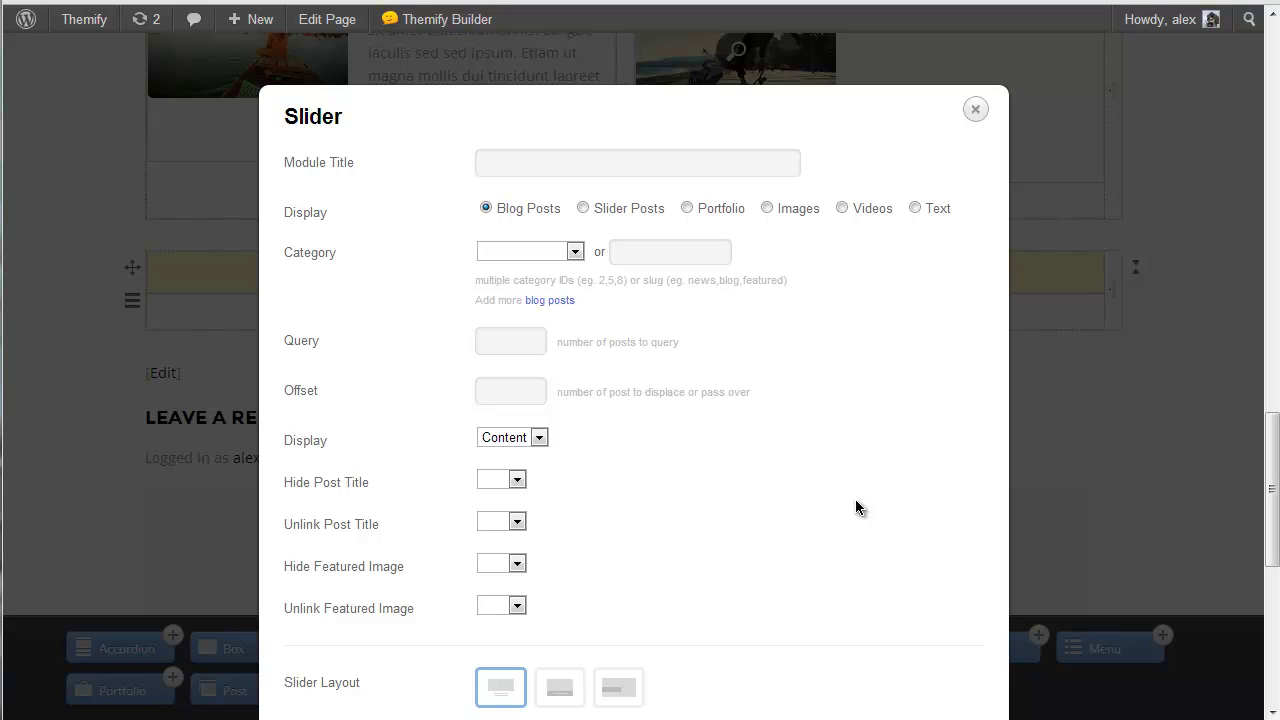
pyautogui.click(578, 163)
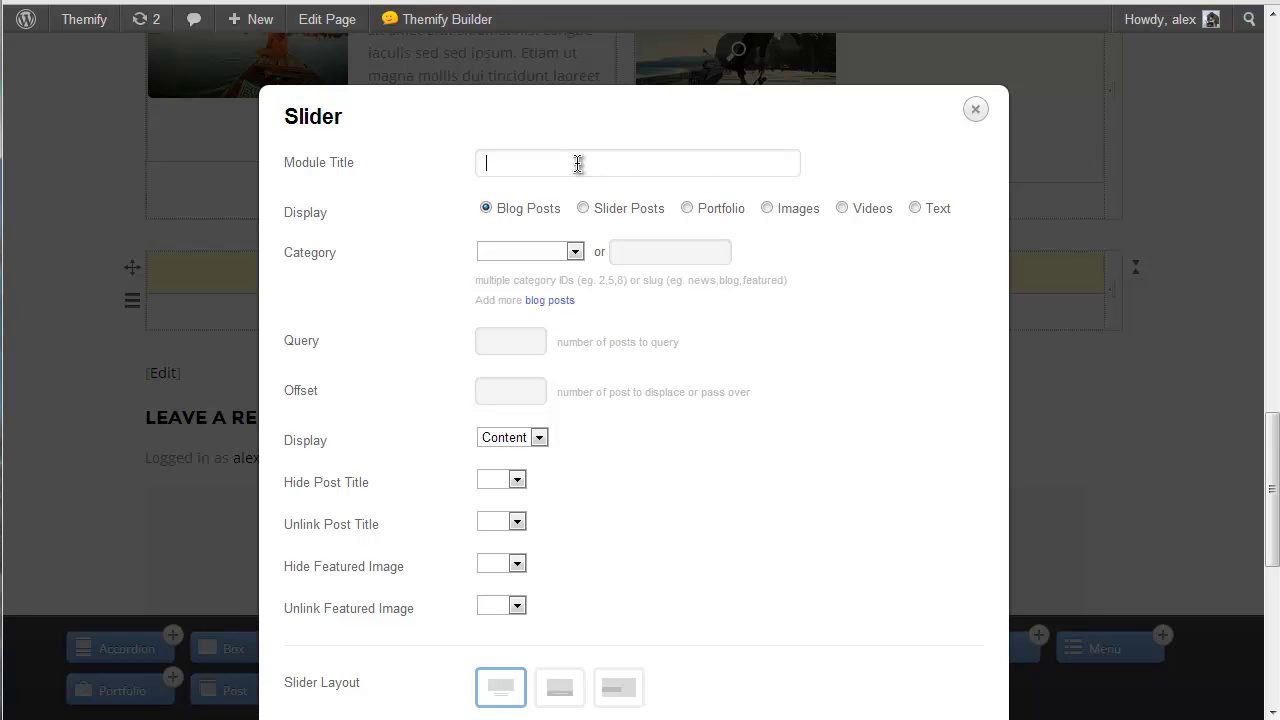
pyautogui.write('Post Slider')
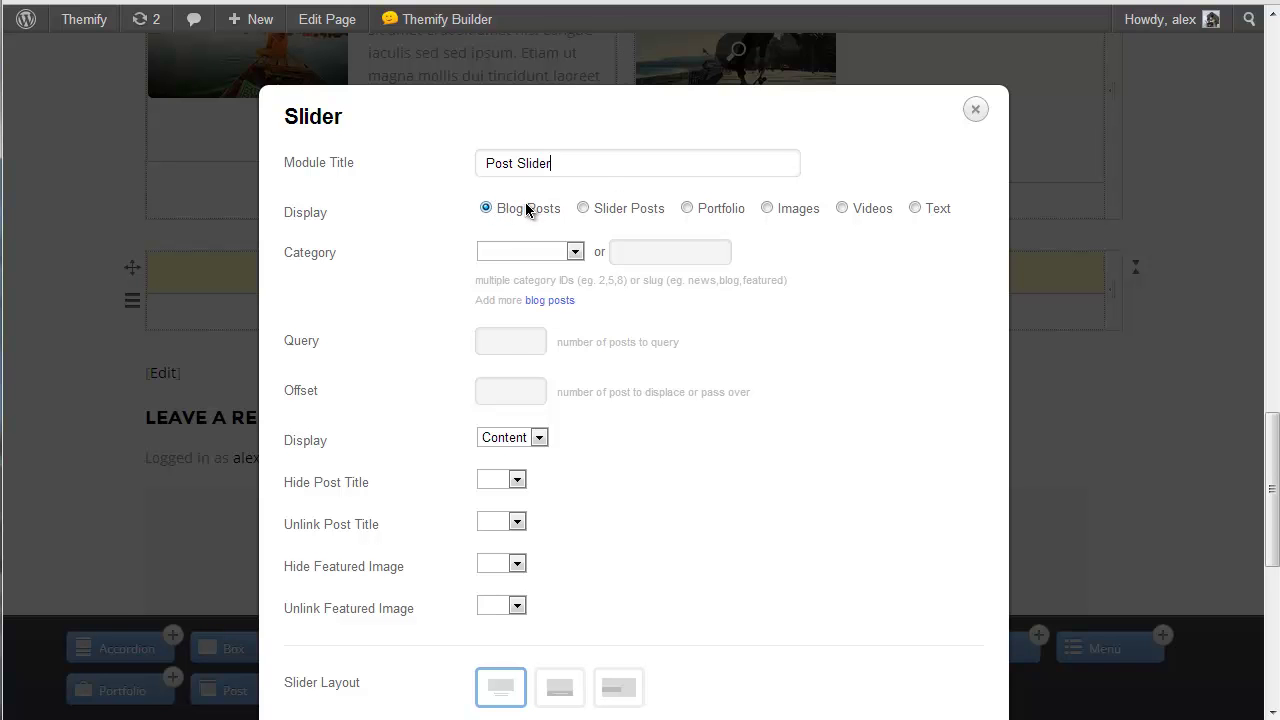
# Step: Have the slider query 3 blog posts from the Blog category and display their excerpts
pyautogui.click(574, 251)
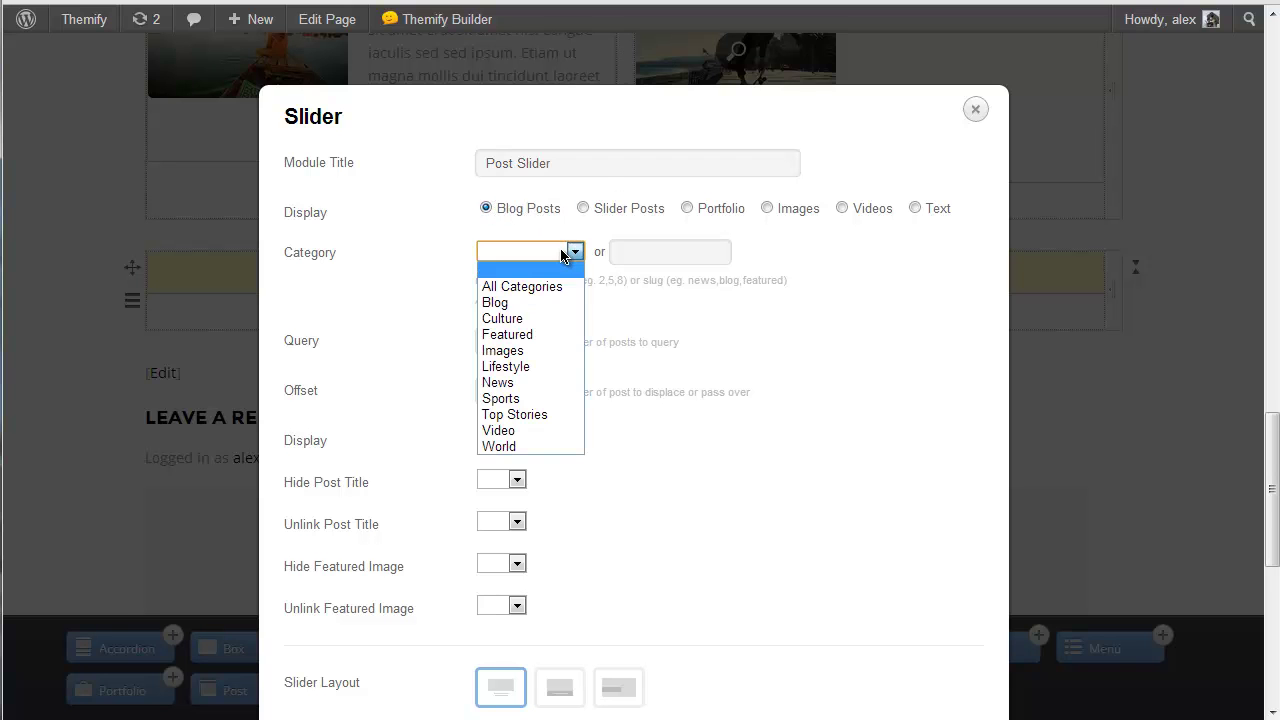
pyautogui.click(549, 303)
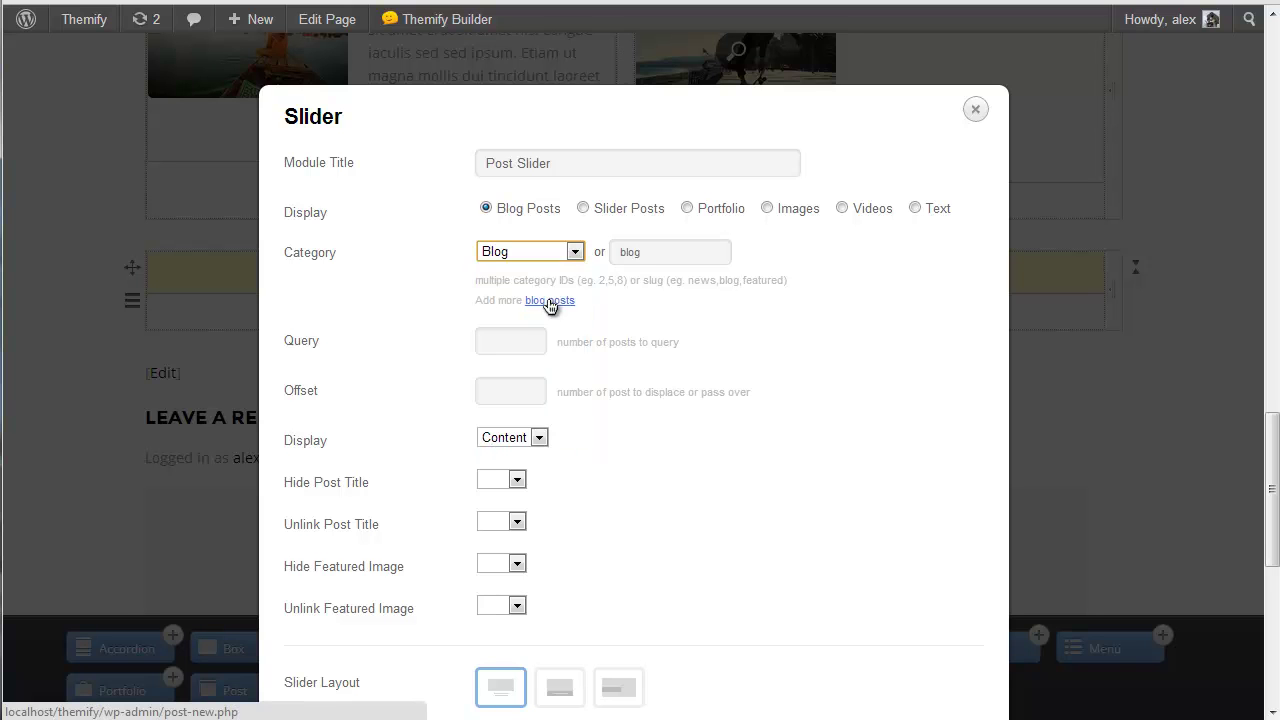
pyautogui.click(502, 332)
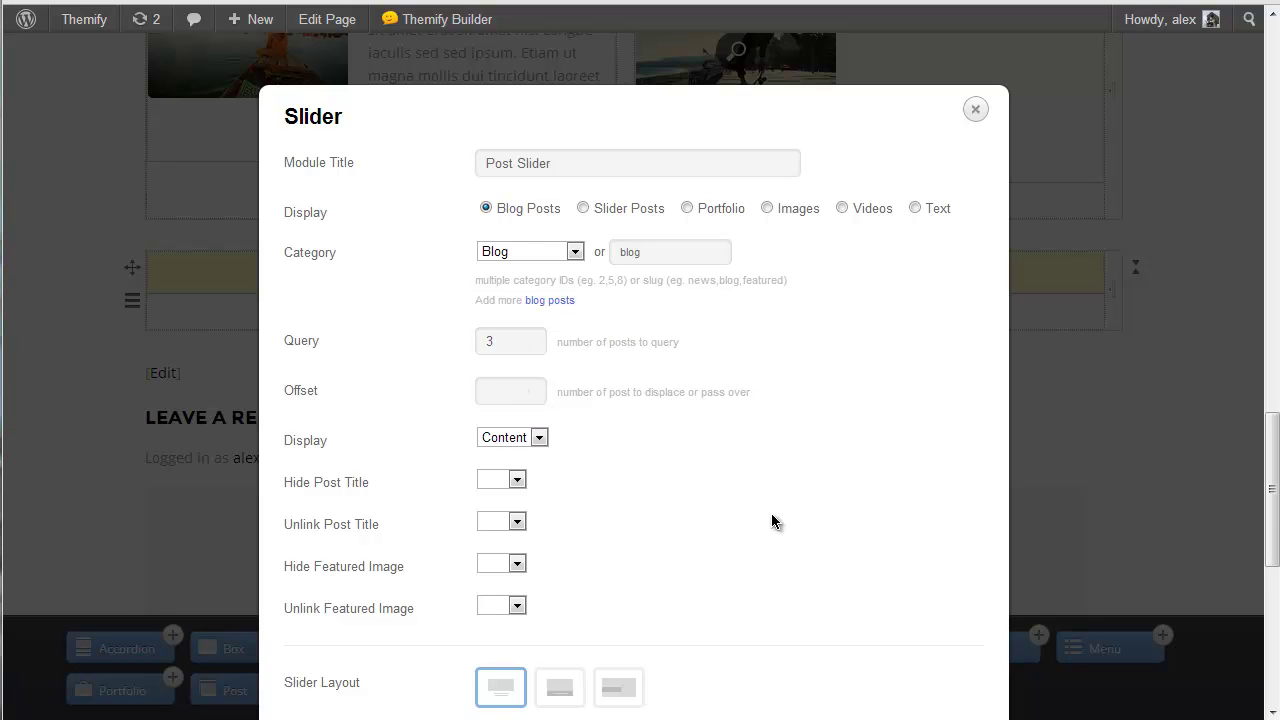
pyautogui.click(521, 395)
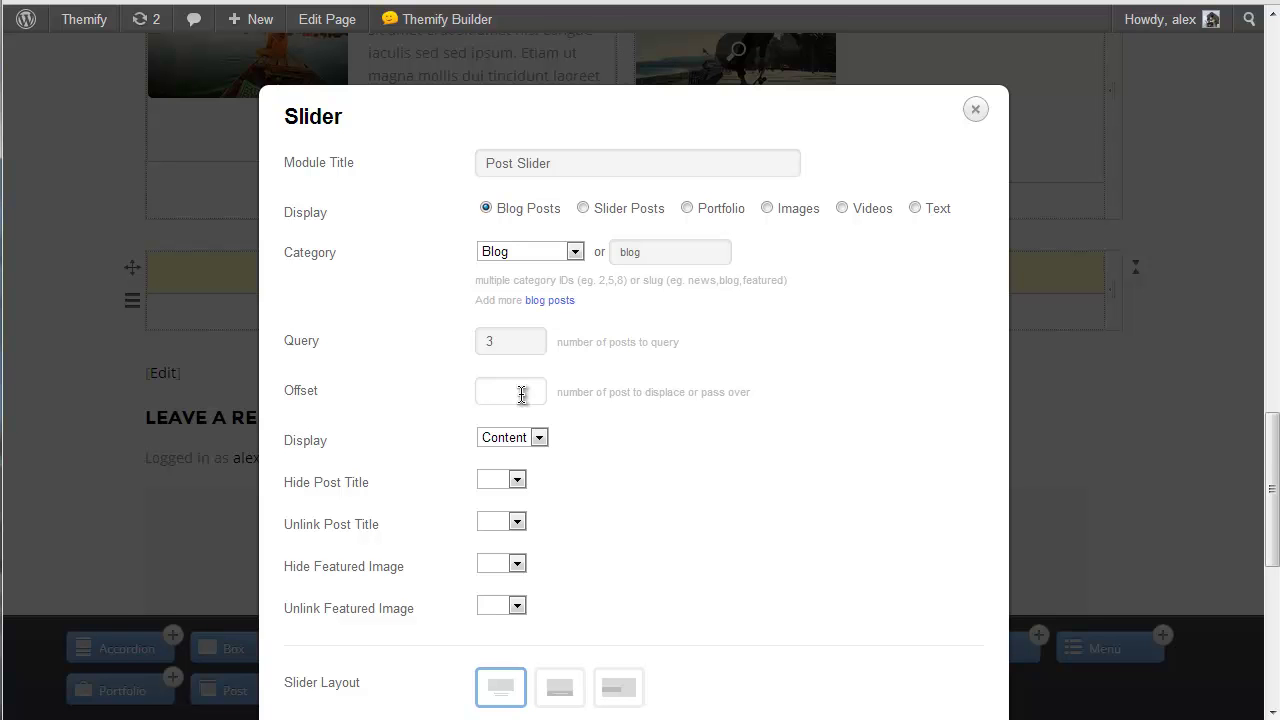
pyautogui.click(518, 438)
pyautogui.click(521, 474)
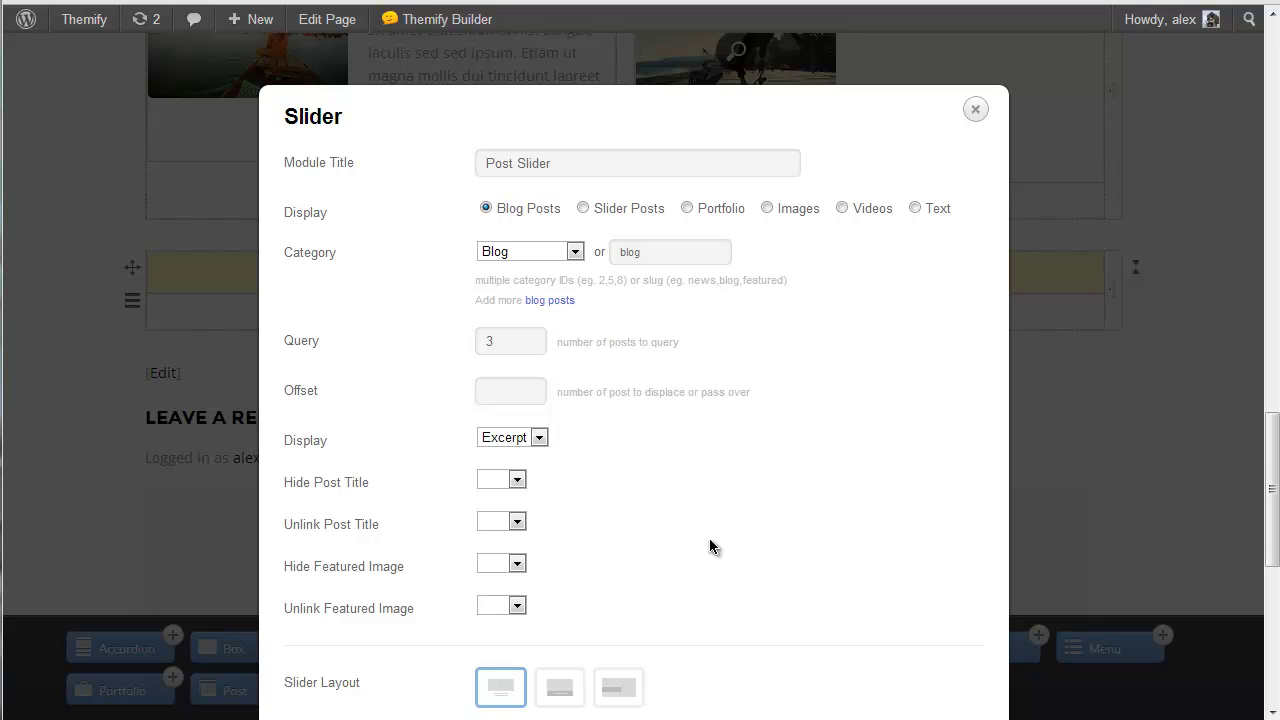
# Step: Set the slider's image width to 474 px and image height to 300 px
pyautogui.scroll(-3, 682, 508)
pyautogui.scroll(-1, 682, 510)
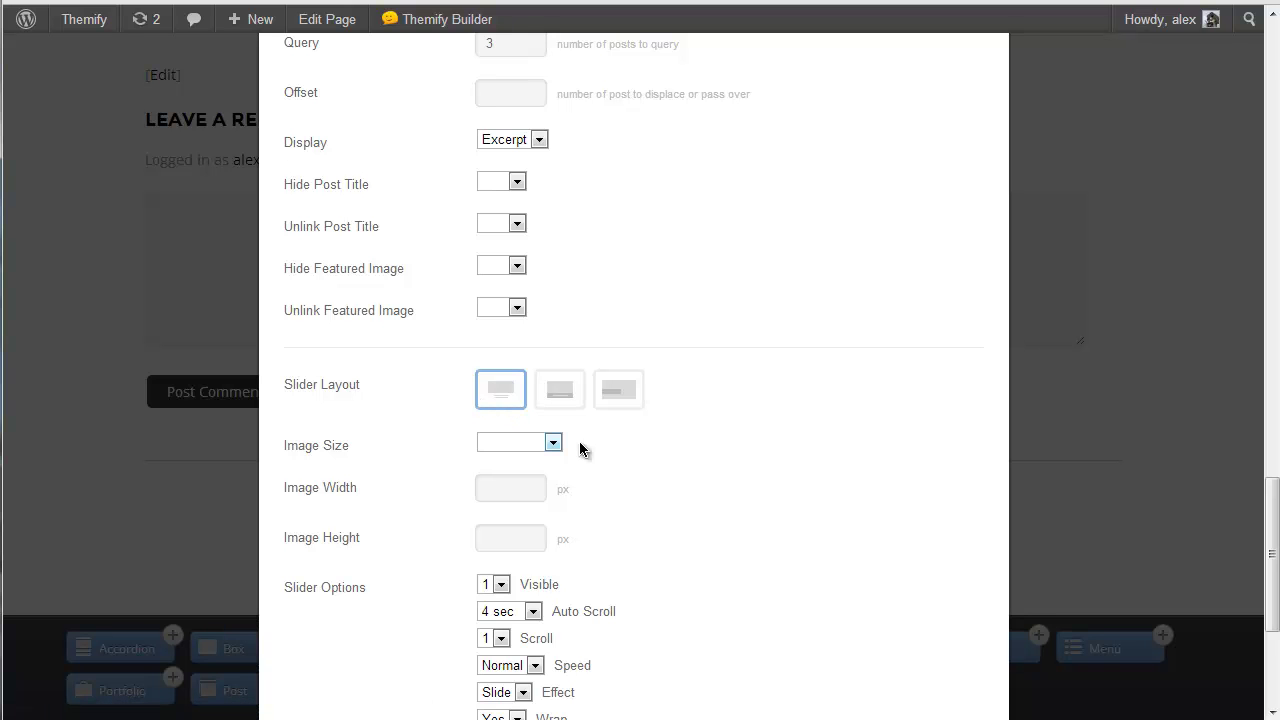
pyautogui.scroll(-1, 700, 430)
pyautogui.click(508, 388)
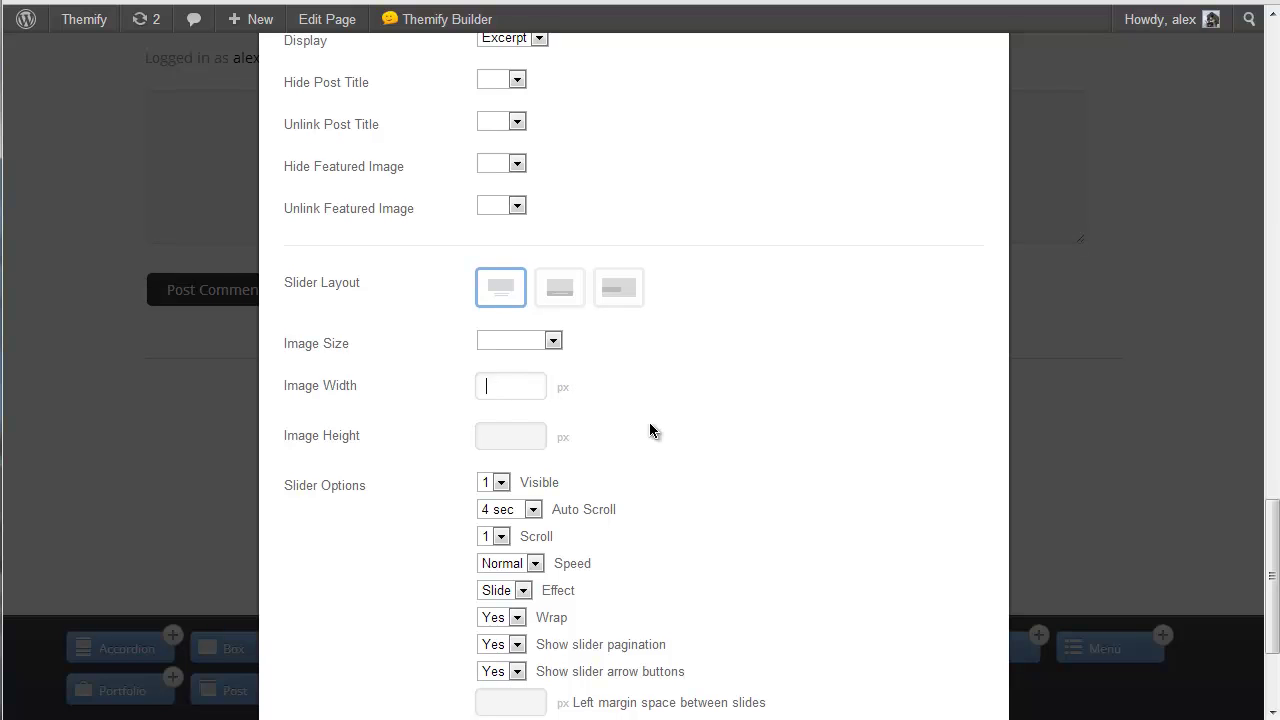
pyautogui.write('474')
pyautogui.click(519, 426)
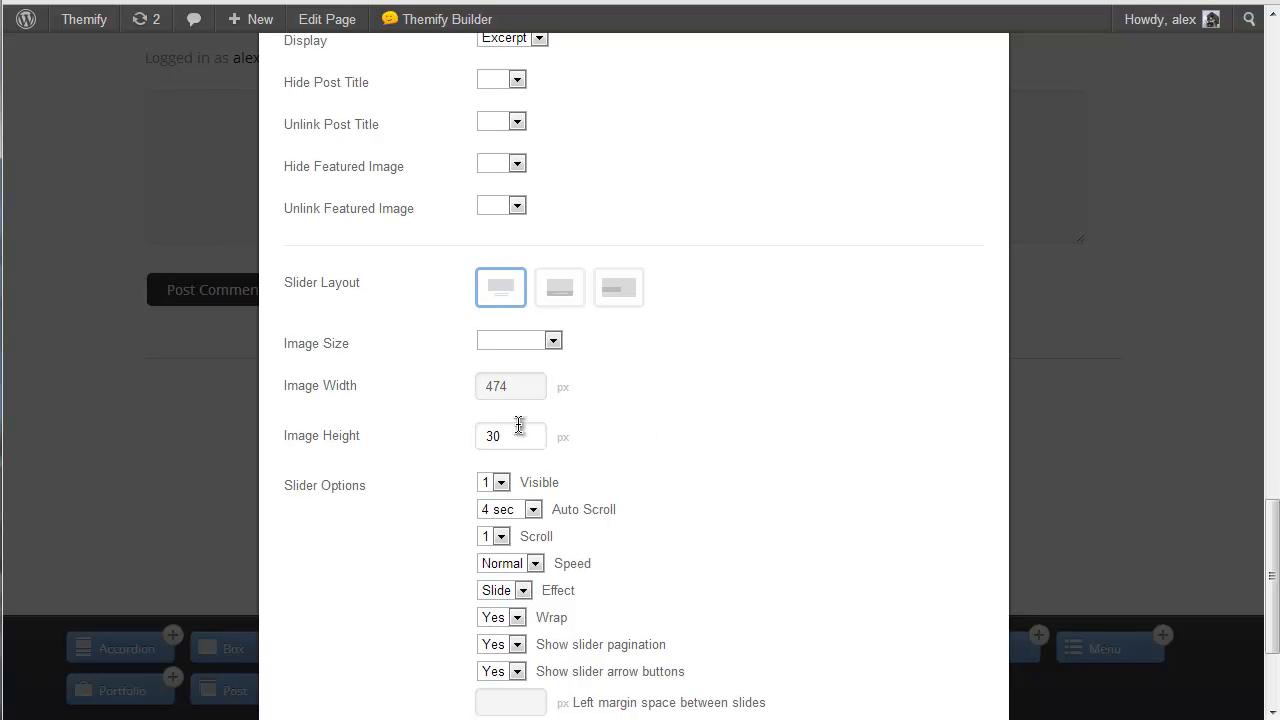
pyautogui.press('Tab')
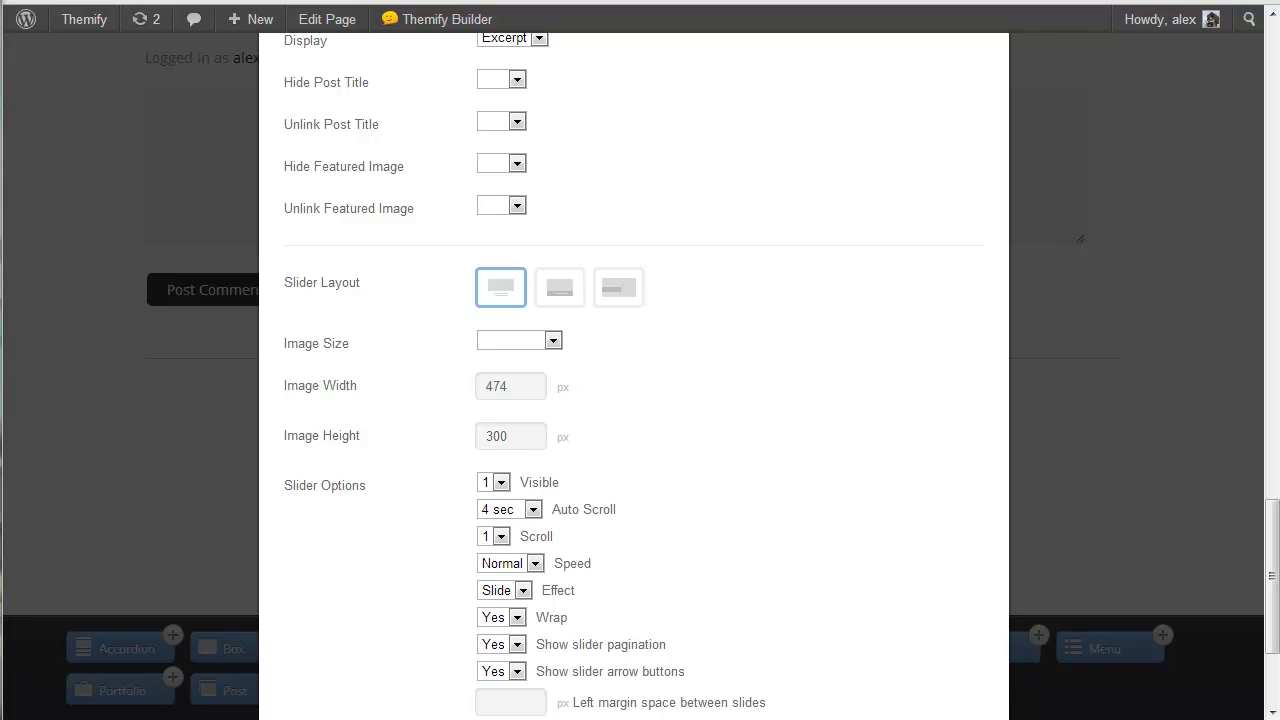
# Step: Set the slider's auto scroll to 5 sec and save the module
pyautogui.moveTo(1268, 514); pyautogui.dragTo(1274, 572)
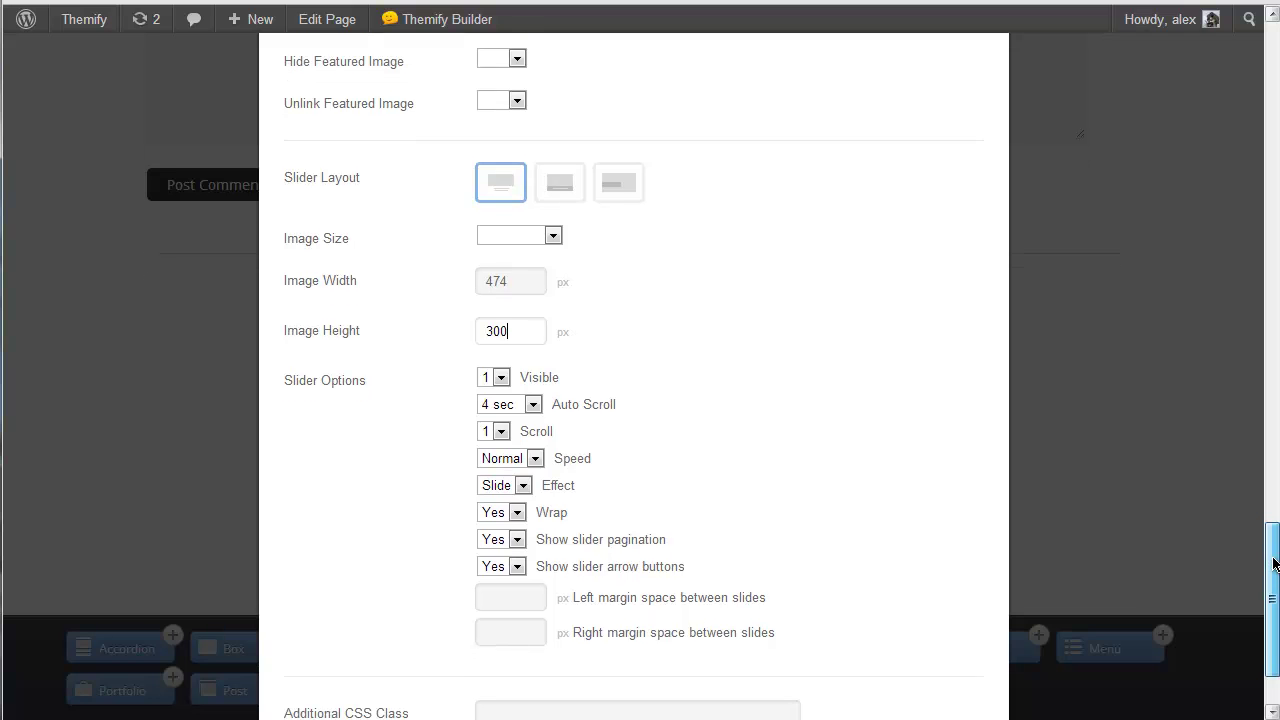
pyautogui.click(506, 397)
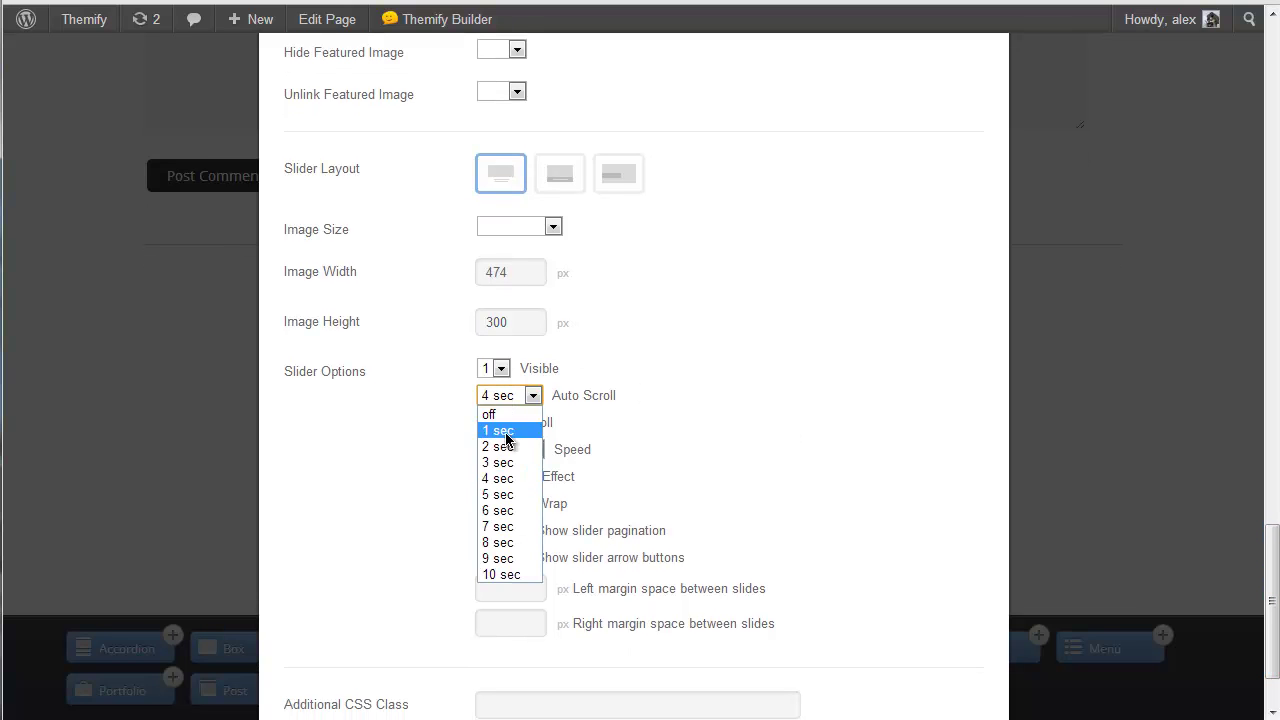
pyautogui.click(507, 494)
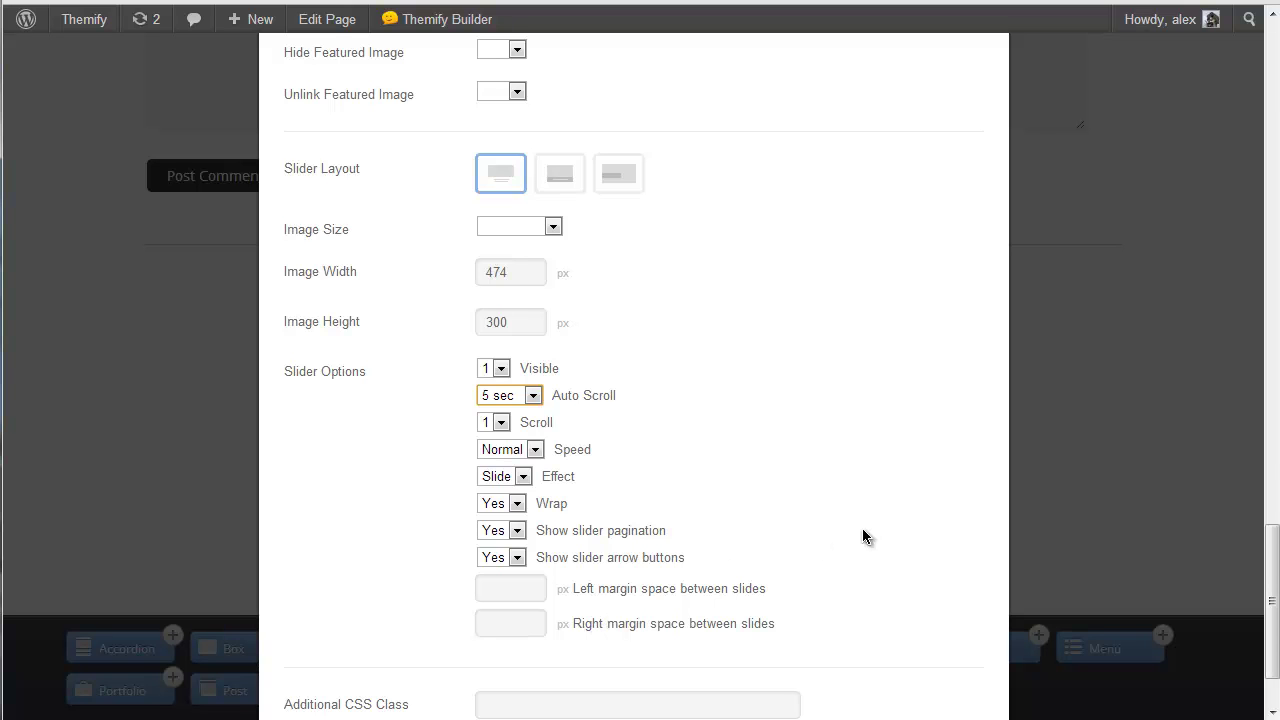
pyautogui.moveTo(1270, 565); pyautogui.dragTo(1276, 610)
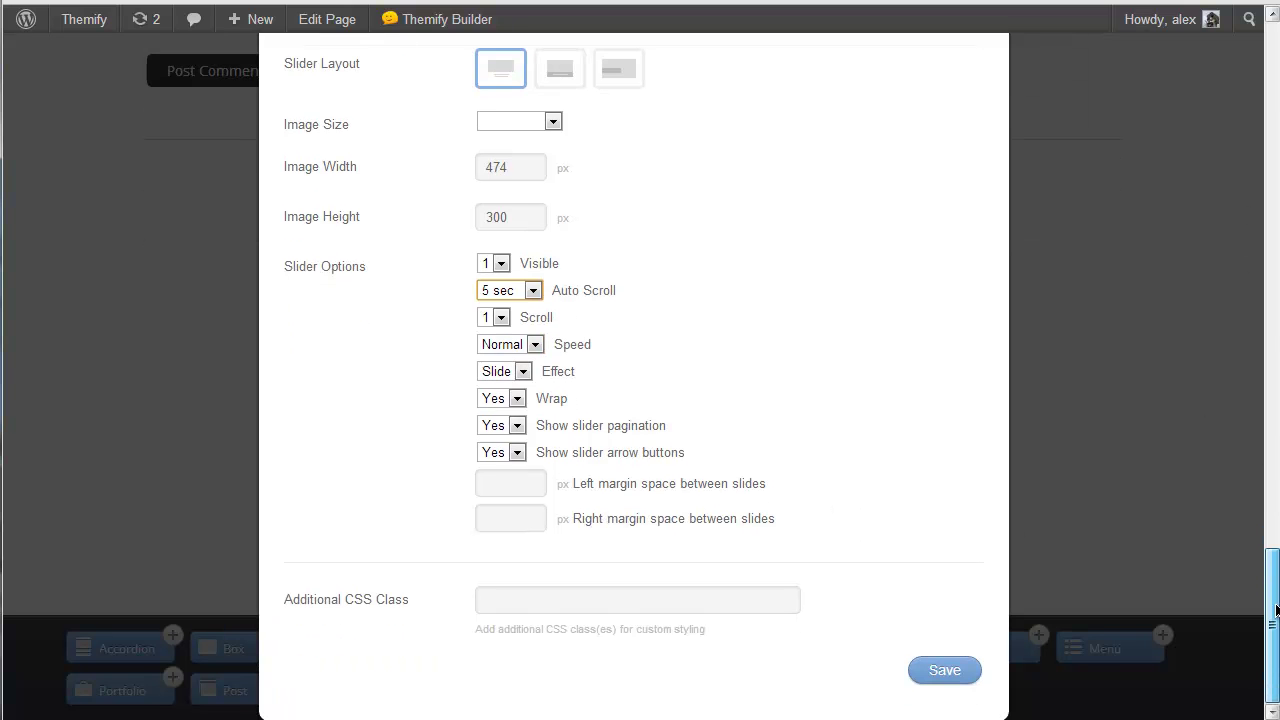
pyautogui.click(950, 672)
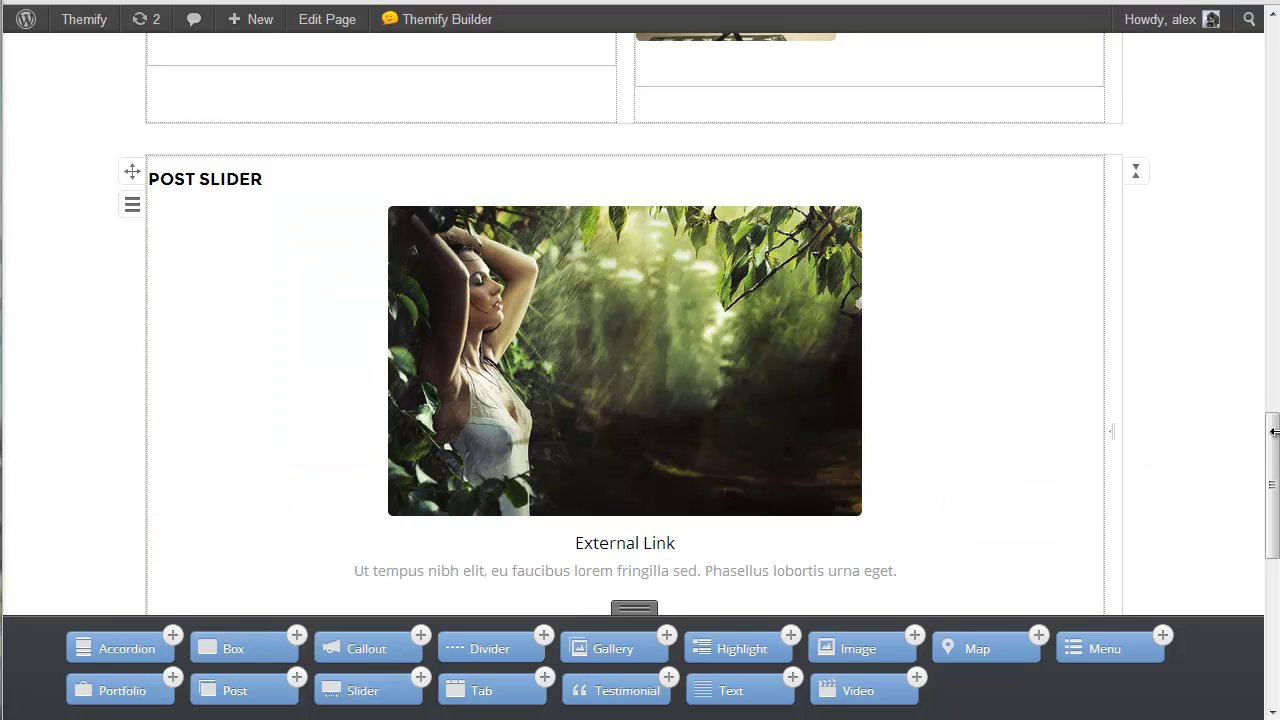
# Step: Split the Post Slider row into a half-width column for the slider and two quarter-width columns
pyautogui.moveTo(1273, 431); pyautogui.dragTo(1273, 445)
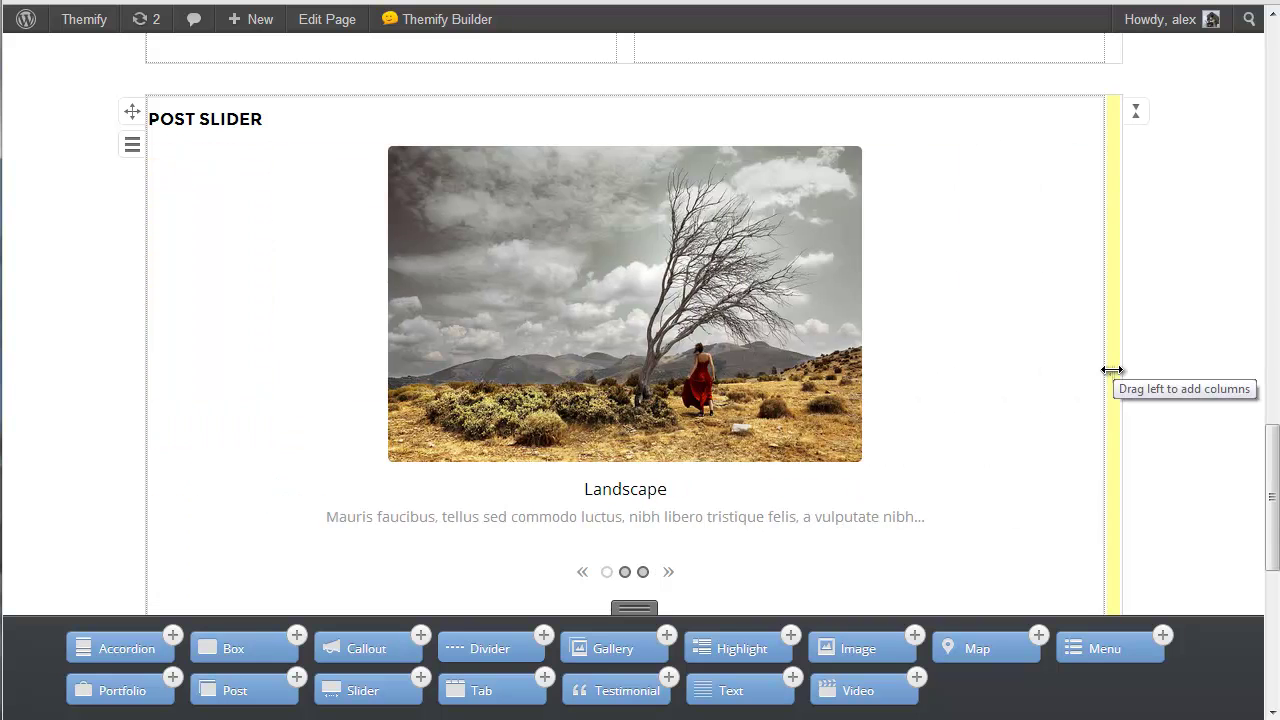
pyautogui.moveTo(1112, 370); pyautogui.dragTo(637, 336)
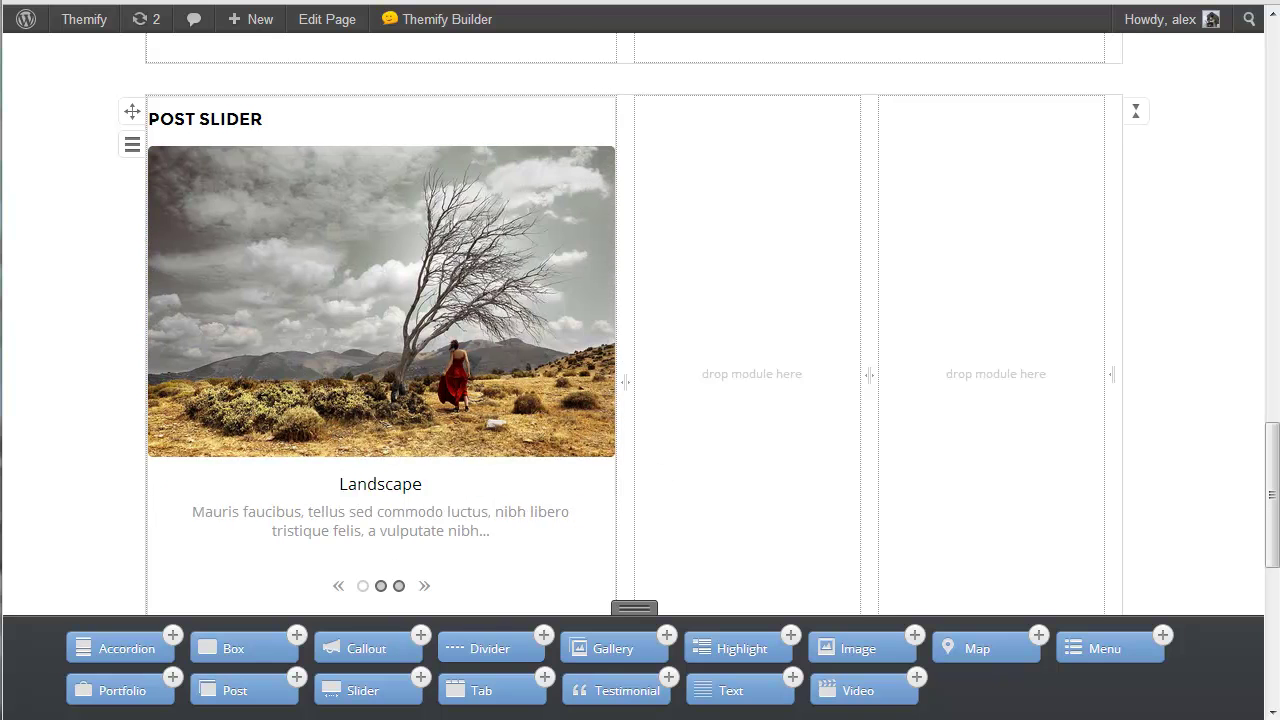
# Step: Add a slider module to the first quarter-width column beside the Post Slider and title it "Portfolio Slider"
pyautogui.moveTo(1275, 446); pyautogui.dragTo(1276, 449)
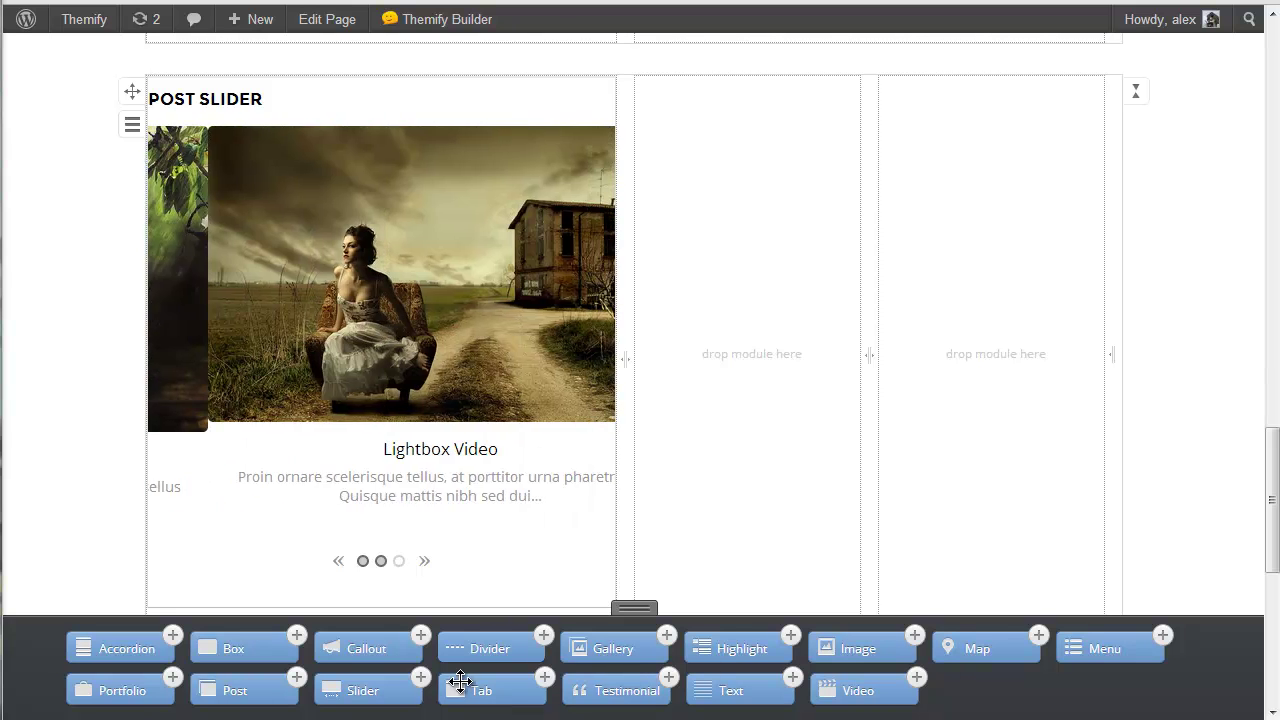
pyautogui.moveTo(366, 689); pyautogui.dragTo(714, 313)
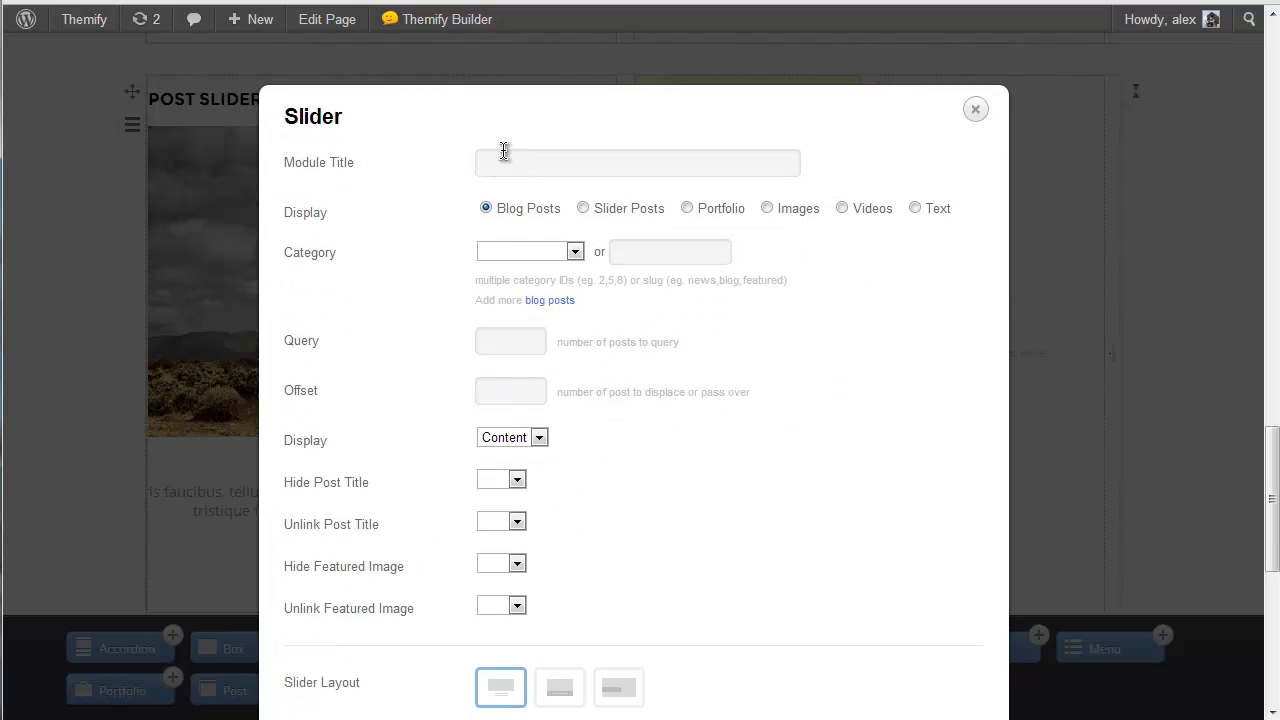
pyautogui.click(504, 158)
pyautogui.write('Pr')
pyautogui.press('BackSpace')
pyautogui.write('ortfo')
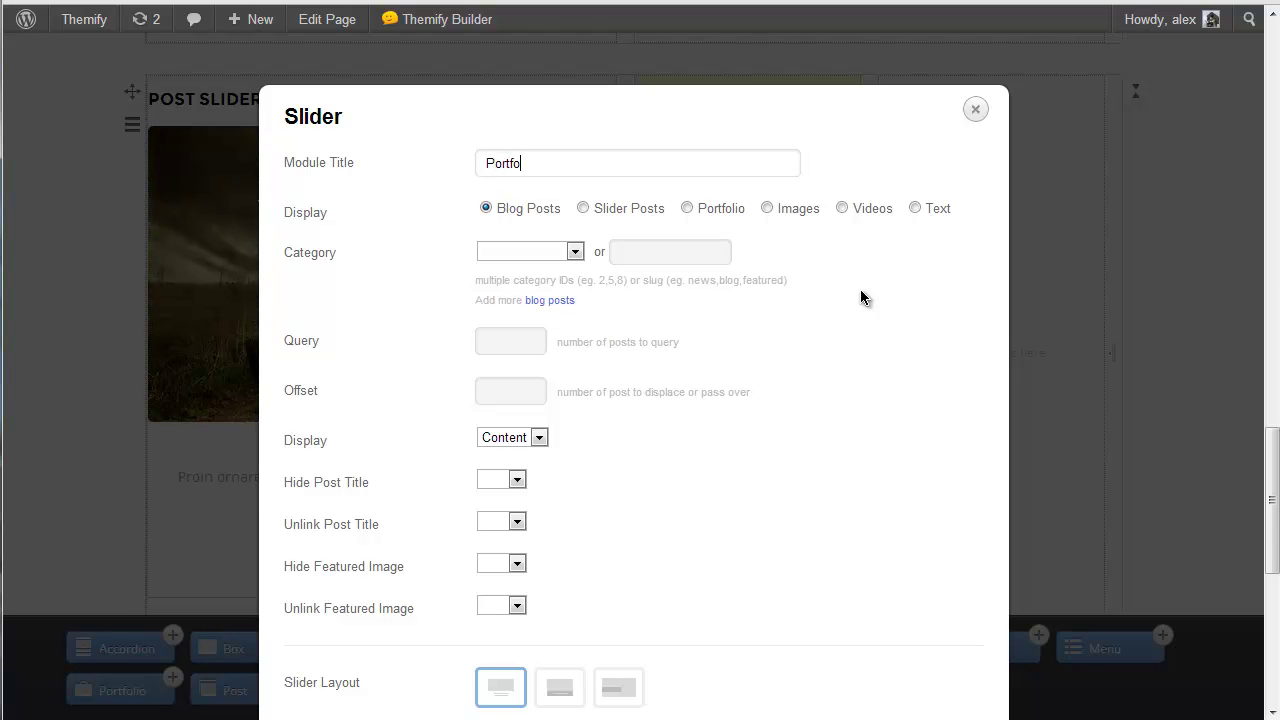
pyautogui.write('lio Slider')
# Step: Have the slider query 3 portfolio posts from the Photos category with the content display set to None
pyautogui.click(687, 208)
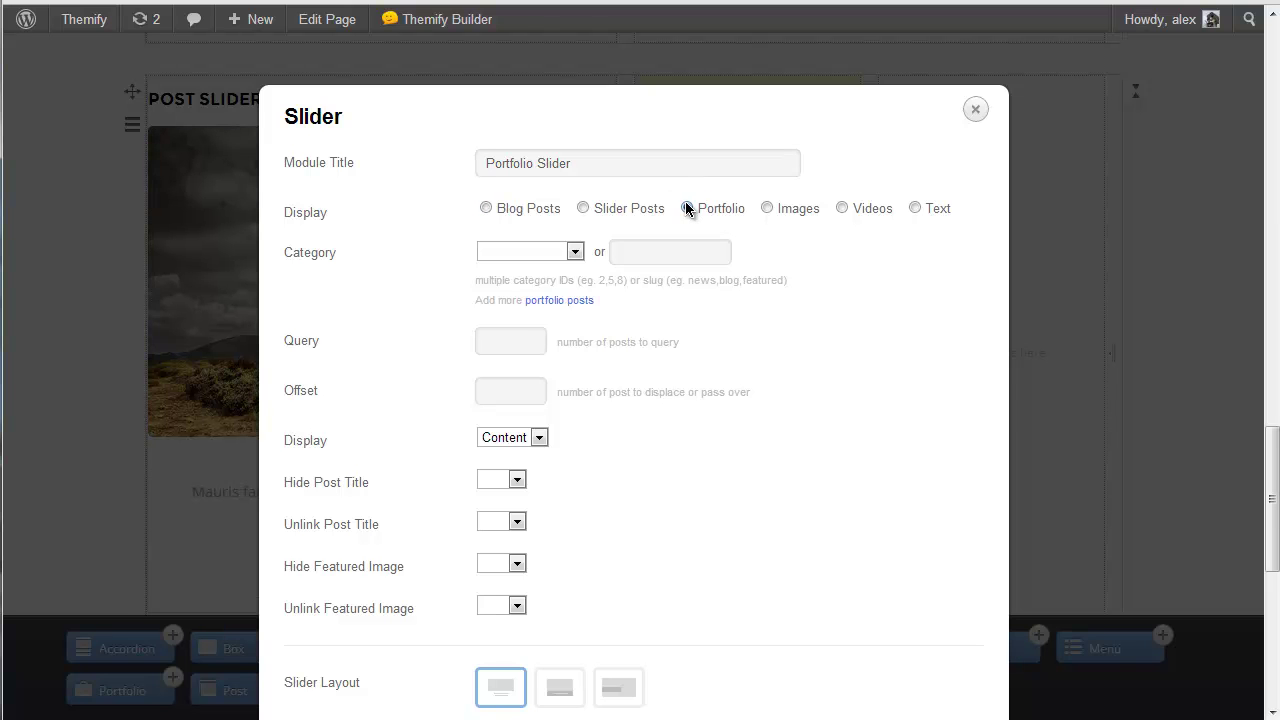
pyautogui.click(538, 251)
pyautogui.click(520, 318)
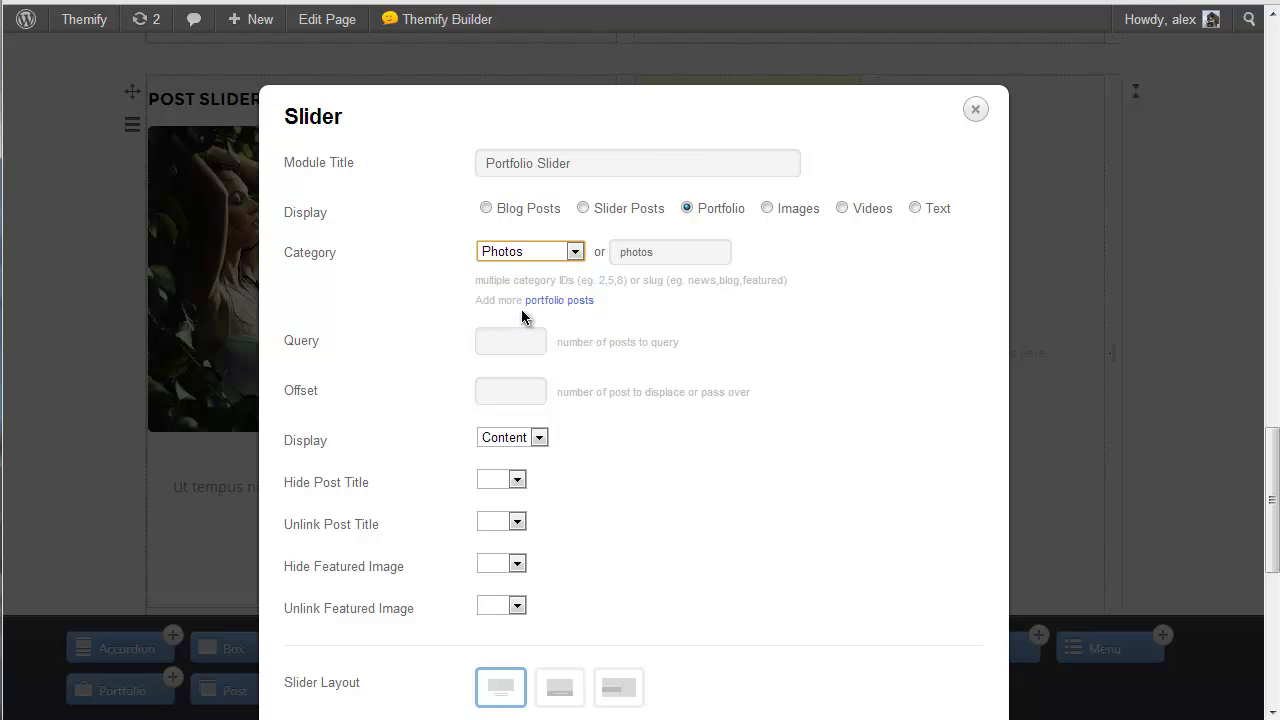
pyautogui.click(520, 333)
pyautogui.write('3')
pyautogui.click(636, 420)
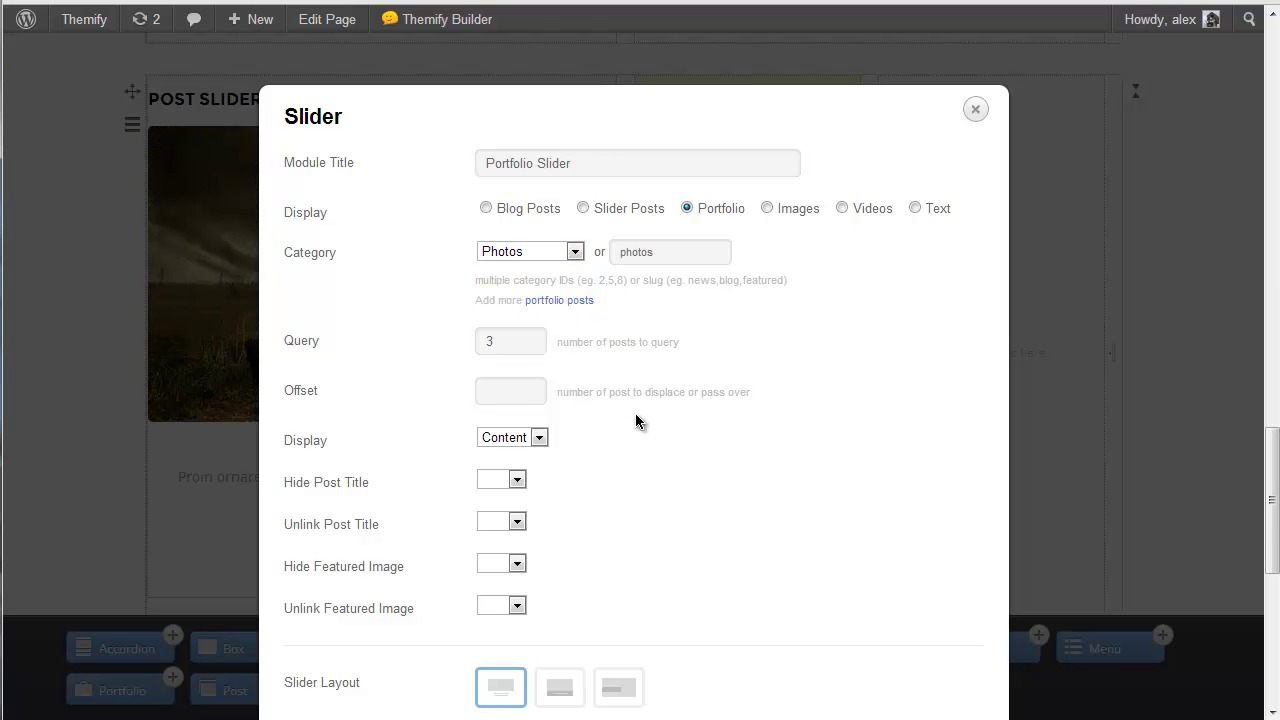
pyautogui.click(531, 433)
pyautogui.click(512, 489)
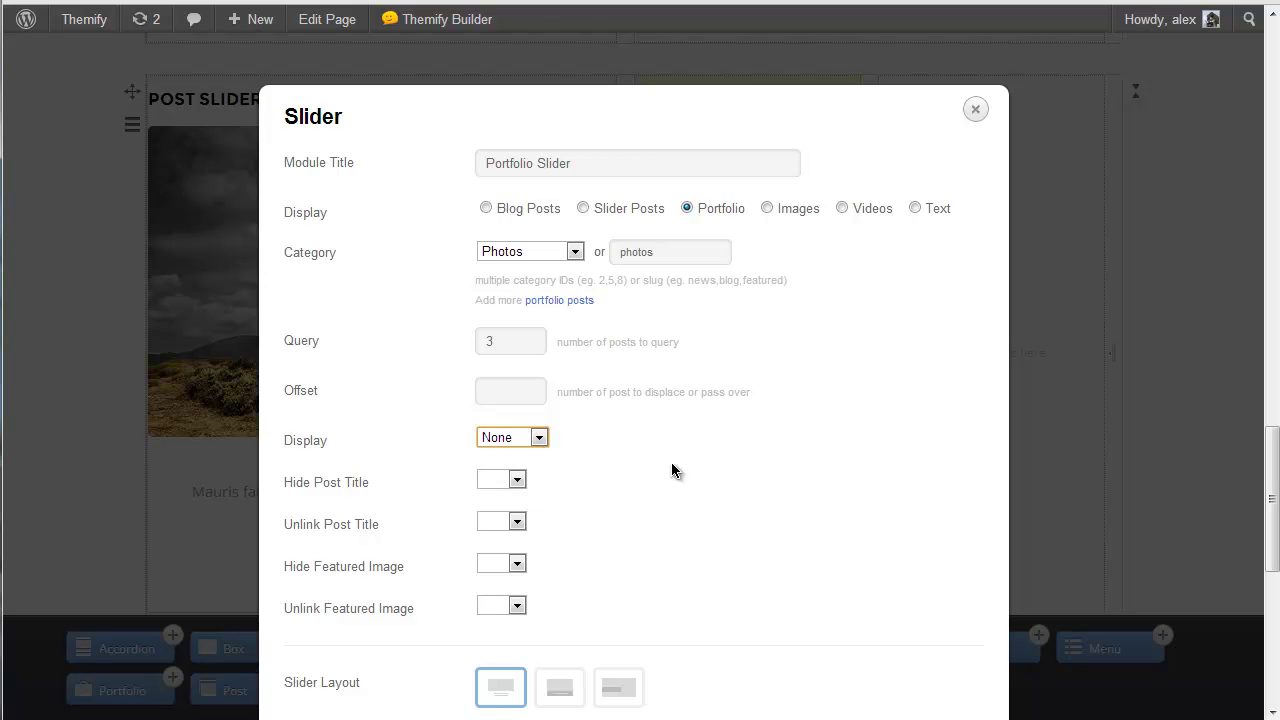
# Step: Choose the second slider layout, with the caption overlaid on the image, for the Portfolio Slider
pyautogui.scroll(-1, 671, 462)
pyautogui.scroll(-5, 671, 462)
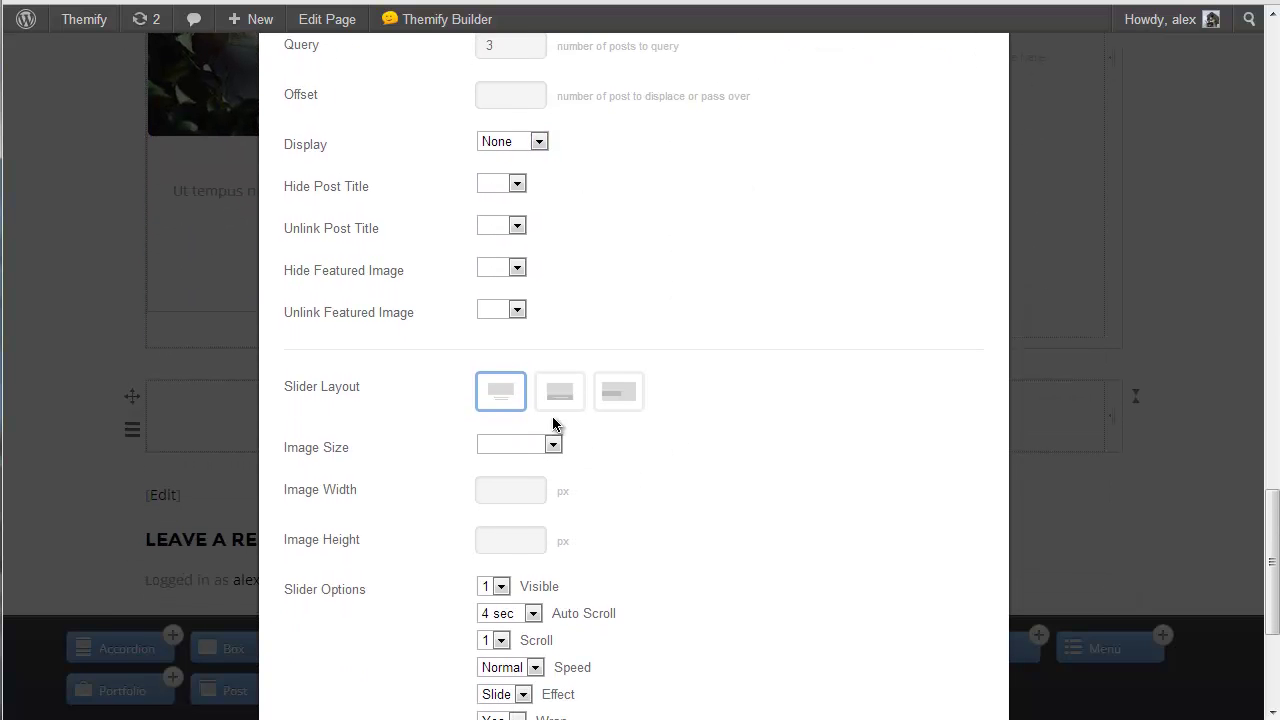
pyautogui.click(558, 408)
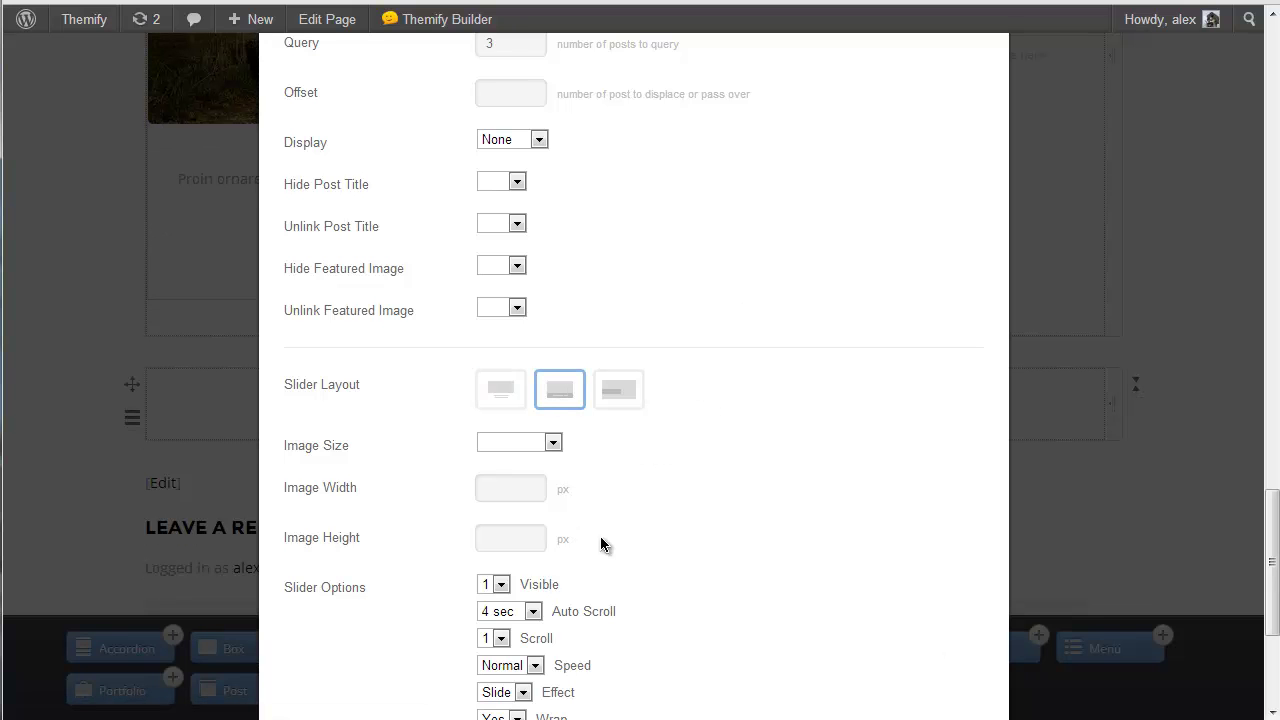
# Step: Set the Portfolio Slider's image width to 225 px and image height to 170 px, and save the module
pyautogui.scroll(-2, 694, 483)
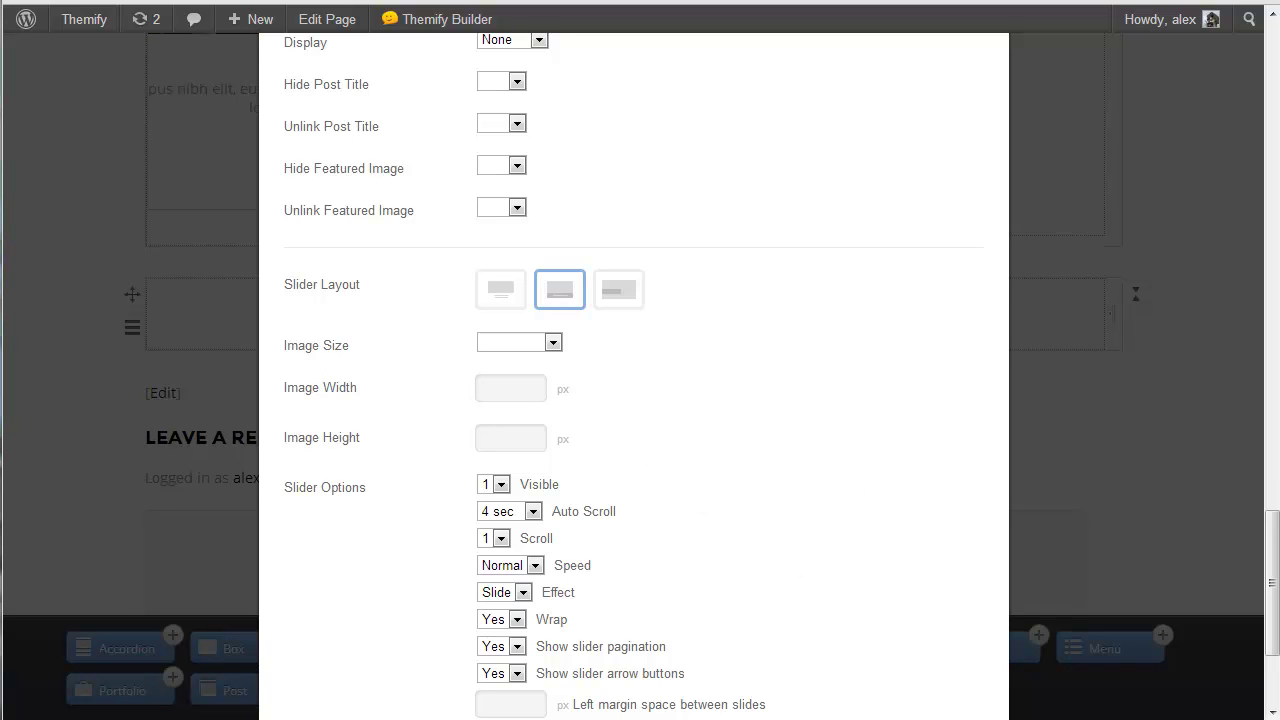
pyautogui.click(502, 380)
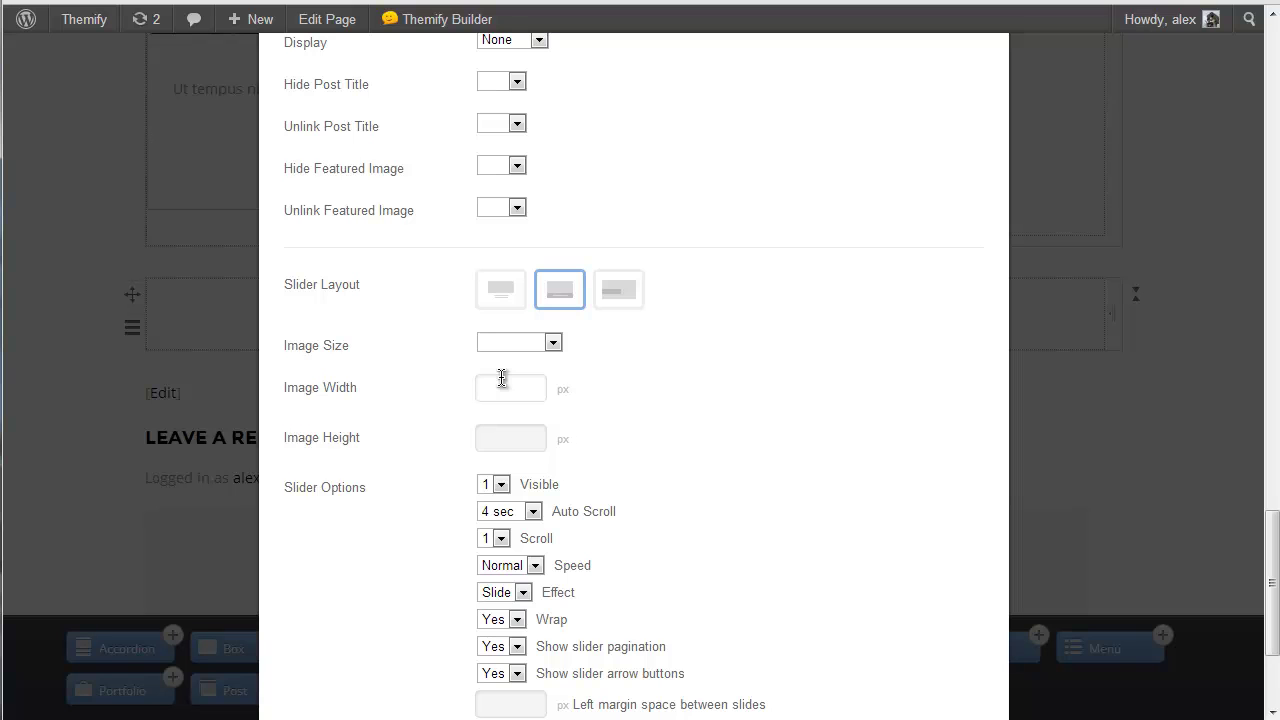
pyautogui.write('225')
pyautogui.click(498, 432)
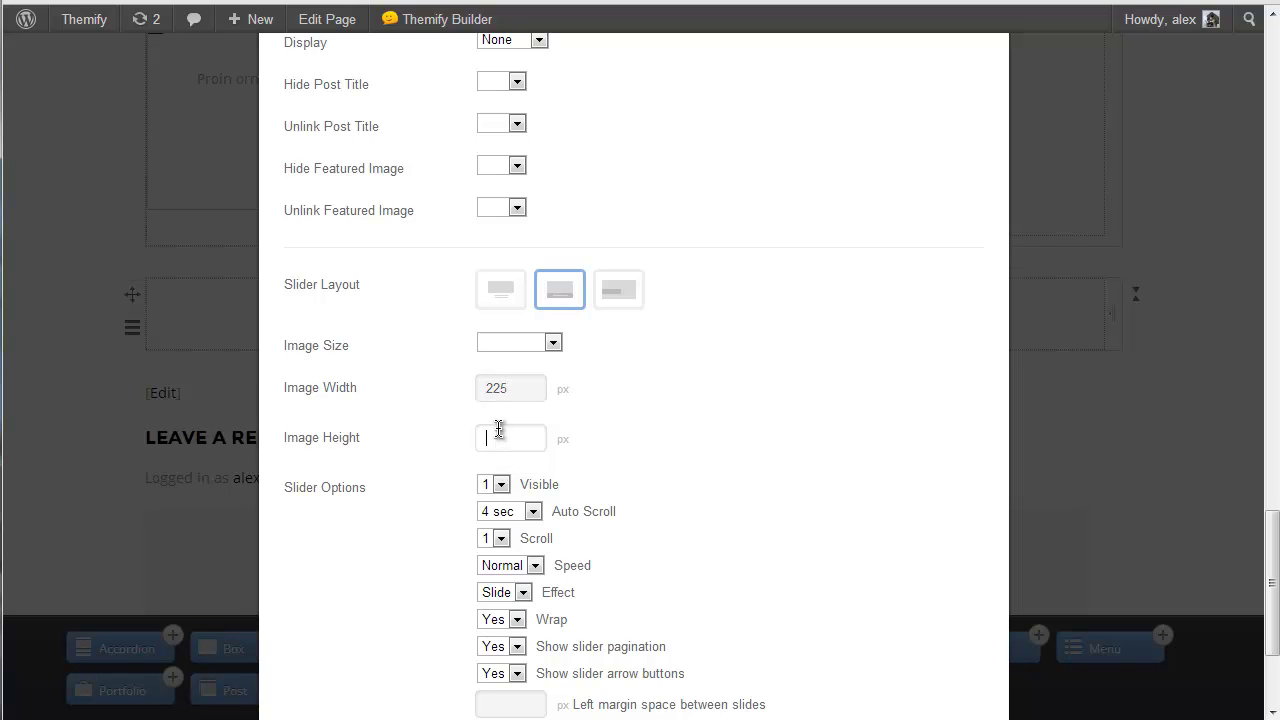
pyautogui.write('170')
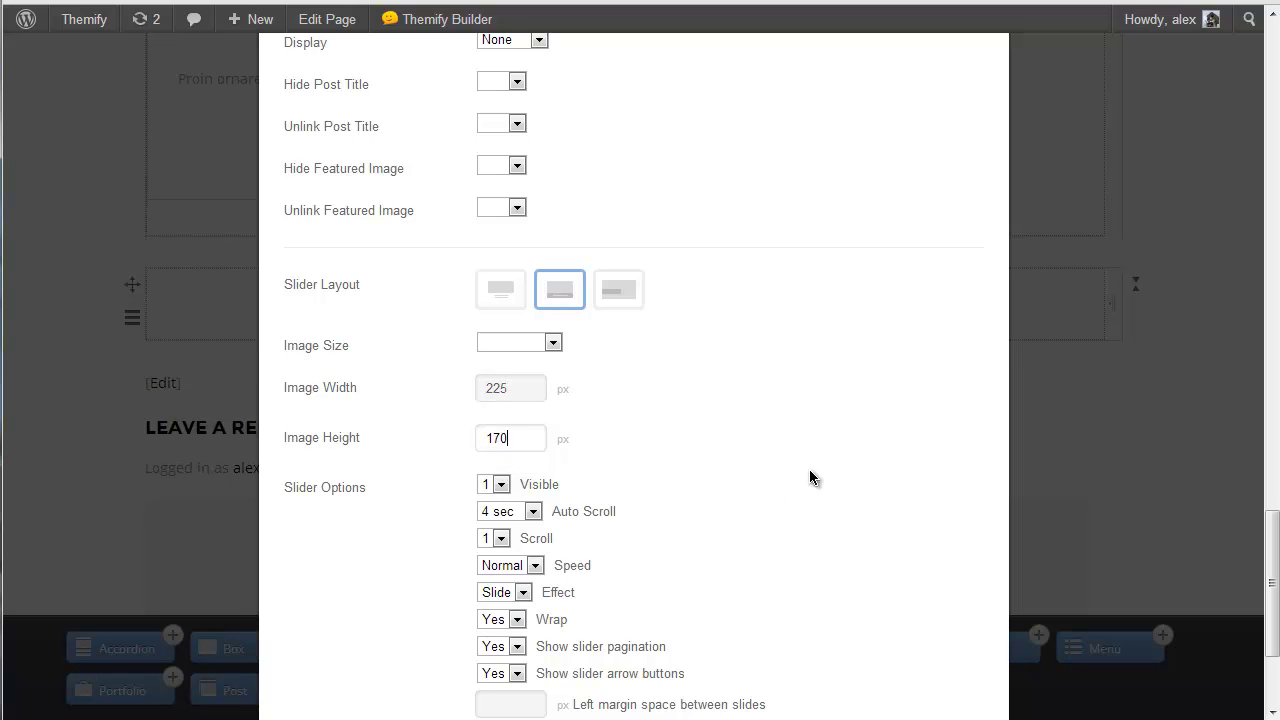
pyautogui.moveTo(1276, 550); pyautogui.dragTo(1276, 614)
pyautogui.click(950, 667)
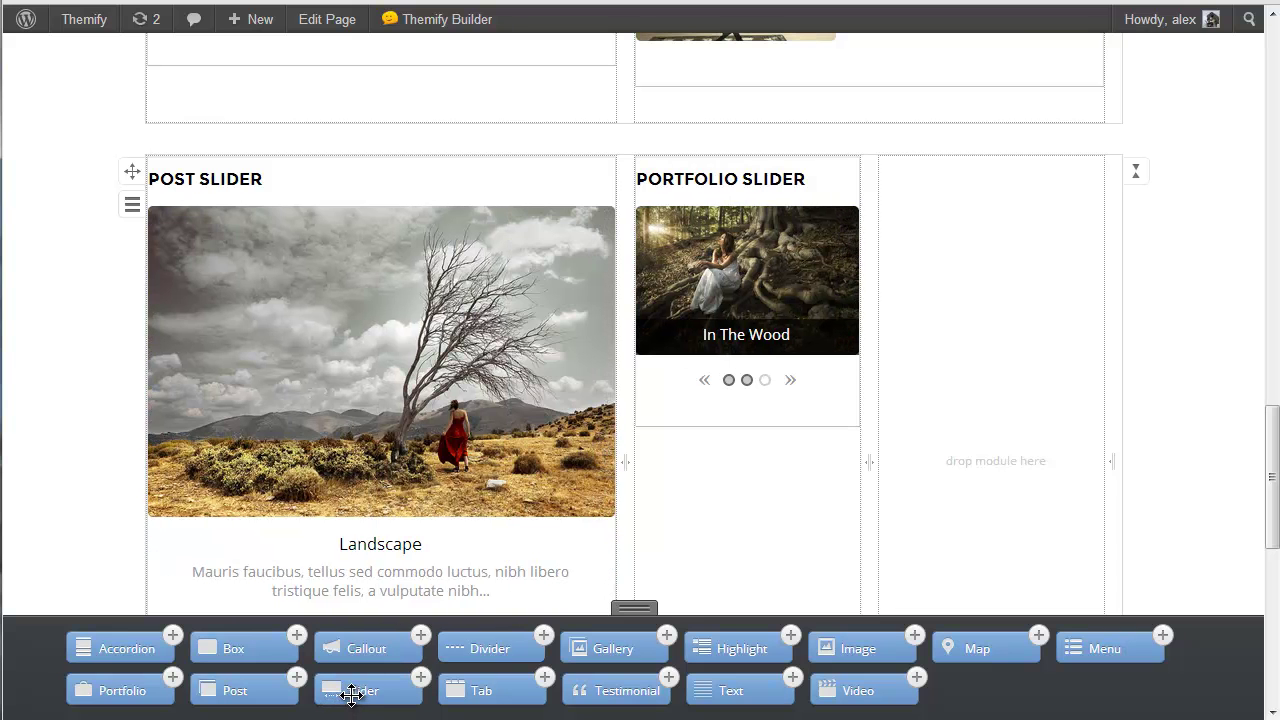
# Step: Add a slider module below the Portfolio Slider, title it "Video Slider" and set it to display videos
pyautogui.moveTo(351, 697); pyautogui.dragTo(717, 498)
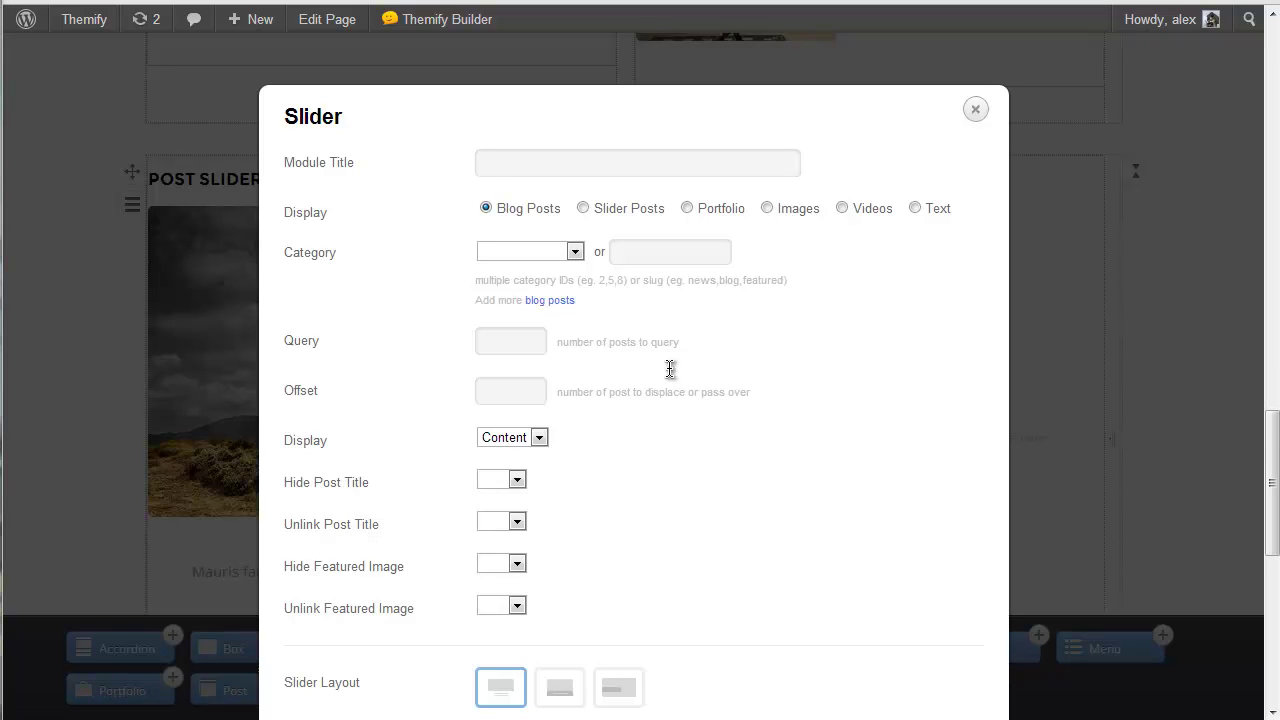
pyautogui.click(522, 168)
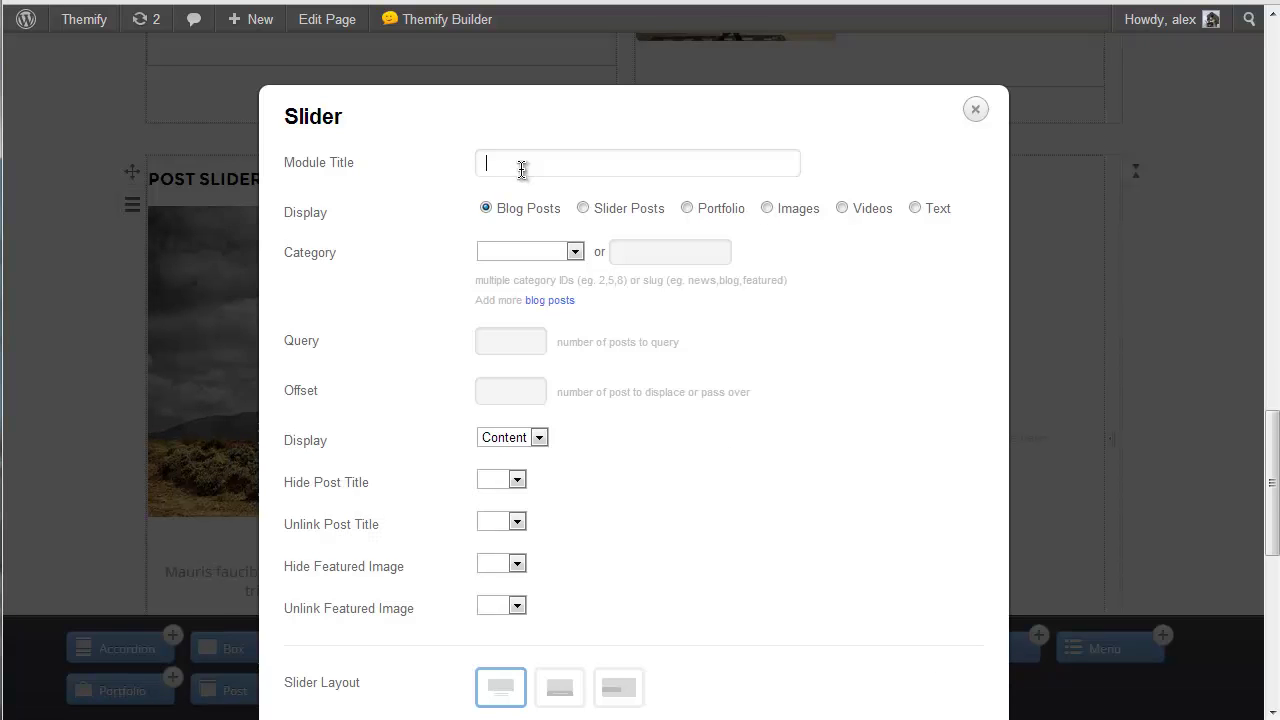
pyautogui.write('Video Slider')
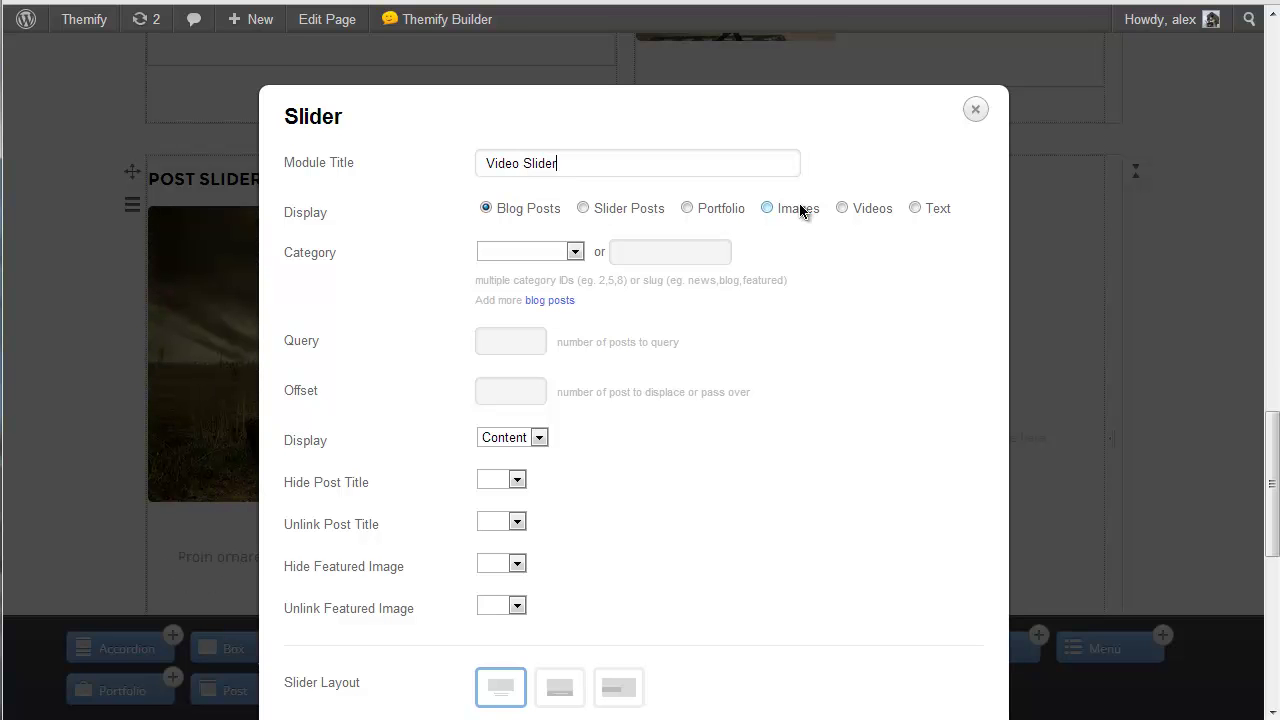
pyautogui.click(841, 209)
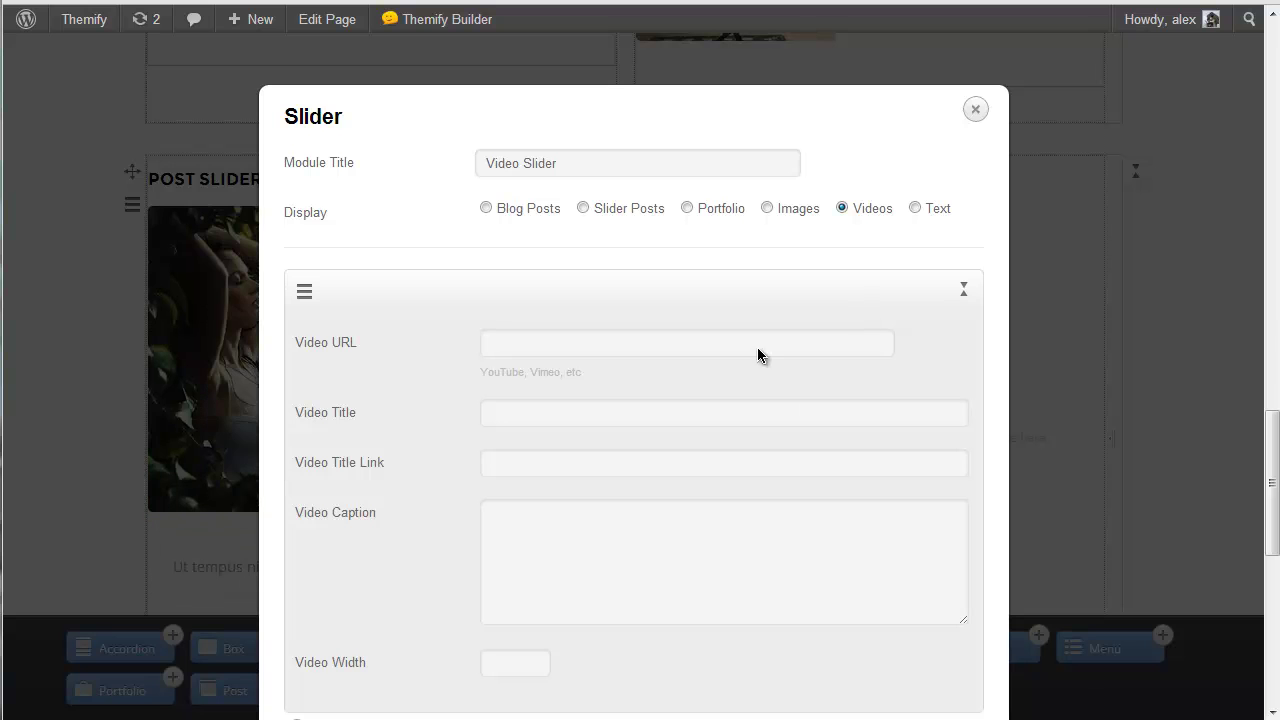
pyautogui.moveTo(1272, 470); pyautogui.dragTo(1272, 487)
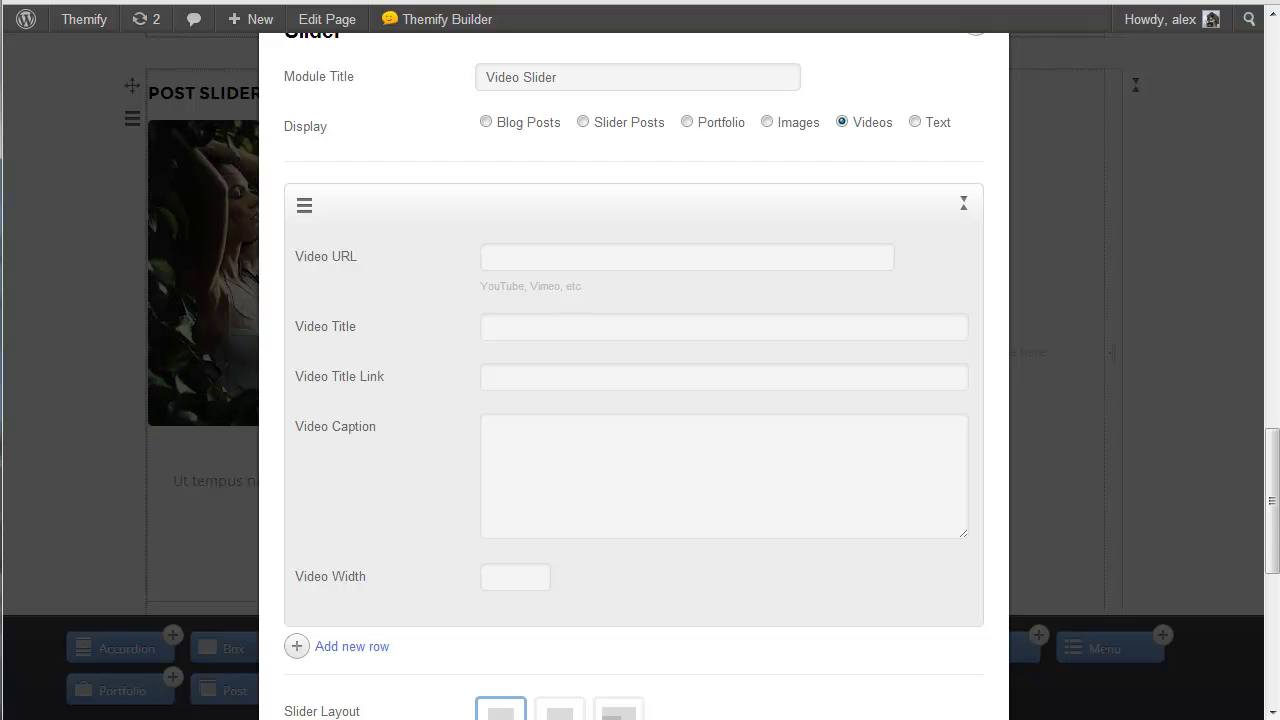
pyautogui.click(550, 258)
pyautogui.write('http://vimeo.com/6929537')
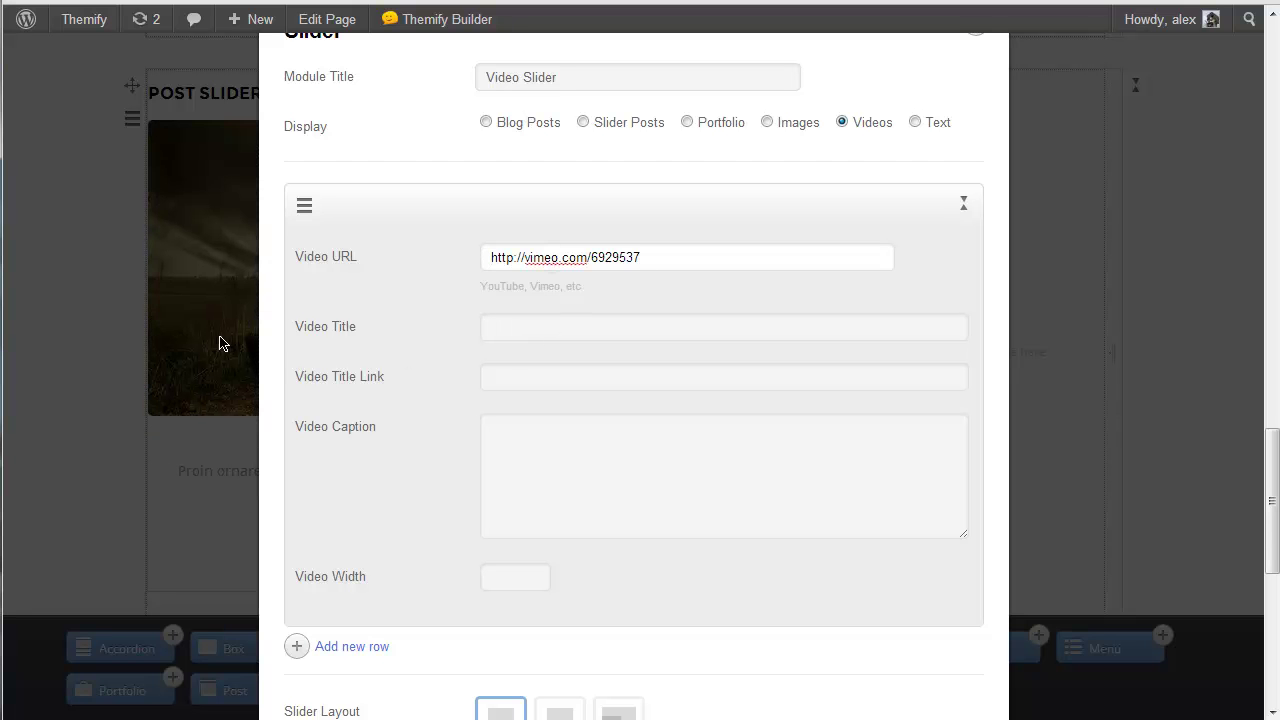
pyautogui.click(527, 327)
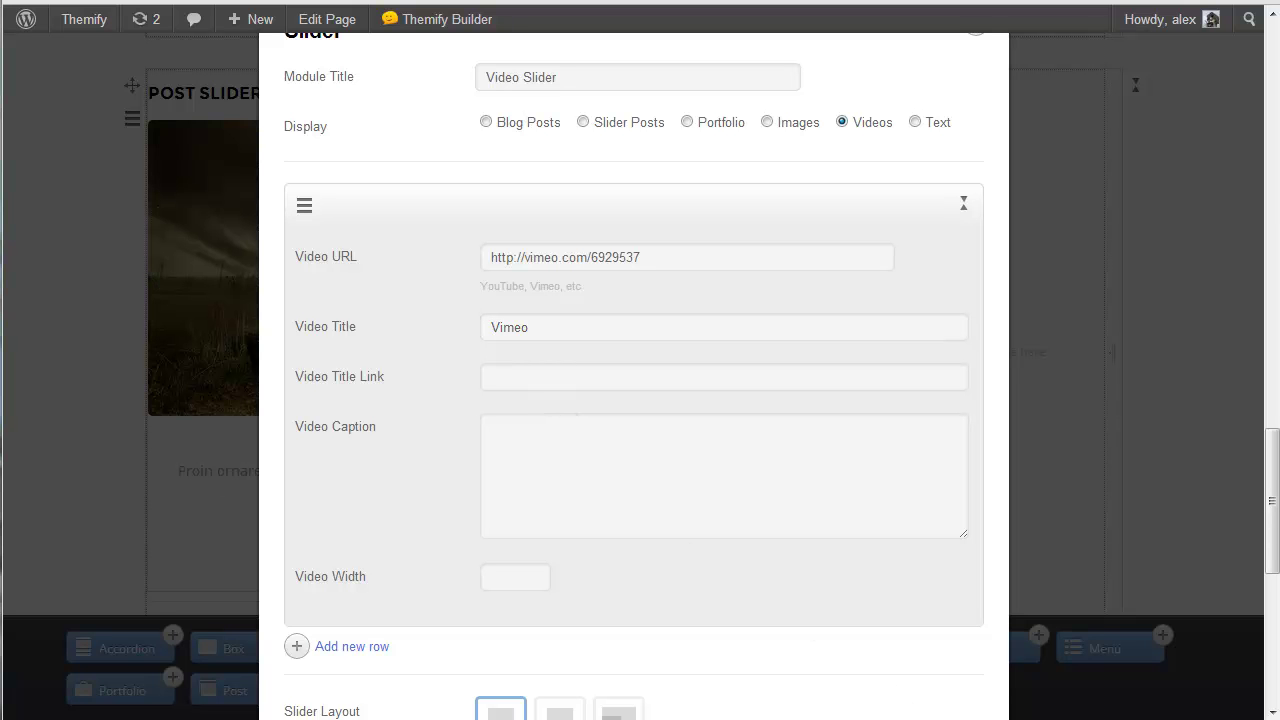
pyautogui.scroll(-2, 321, 588)
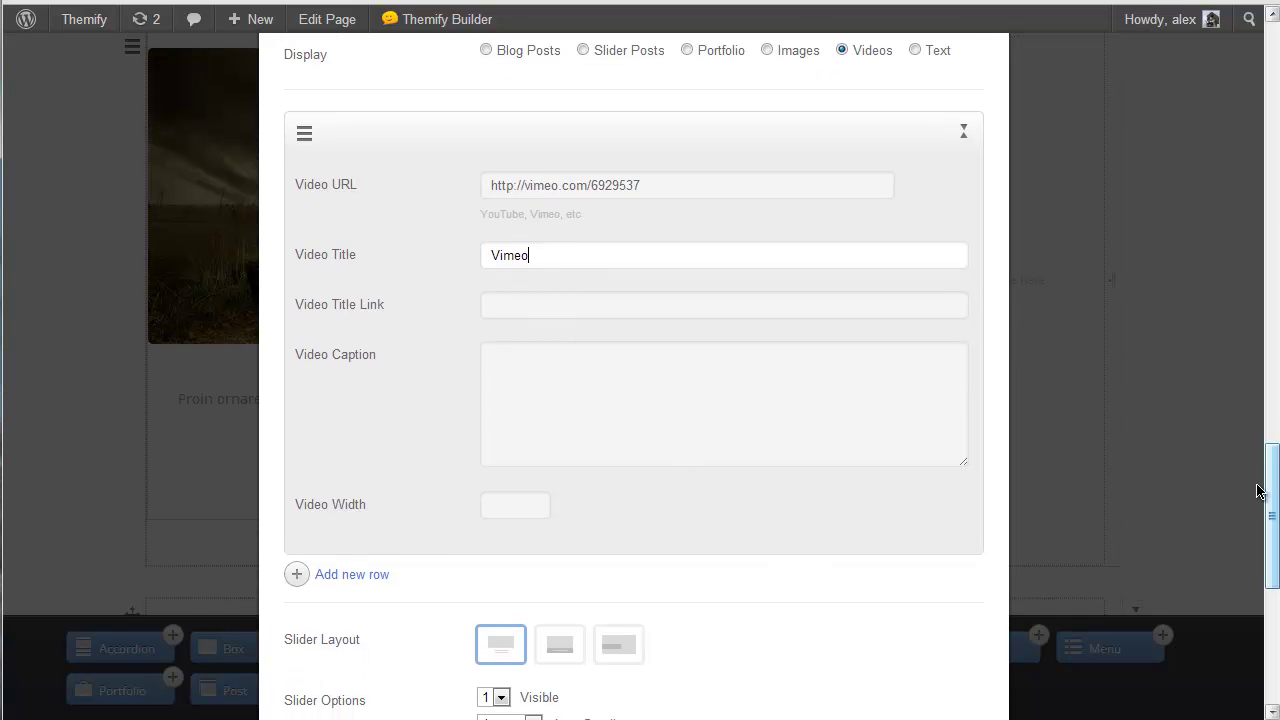
pyautogui.click(321, 586)
pyautogui.scroll(-5, 486, 545)
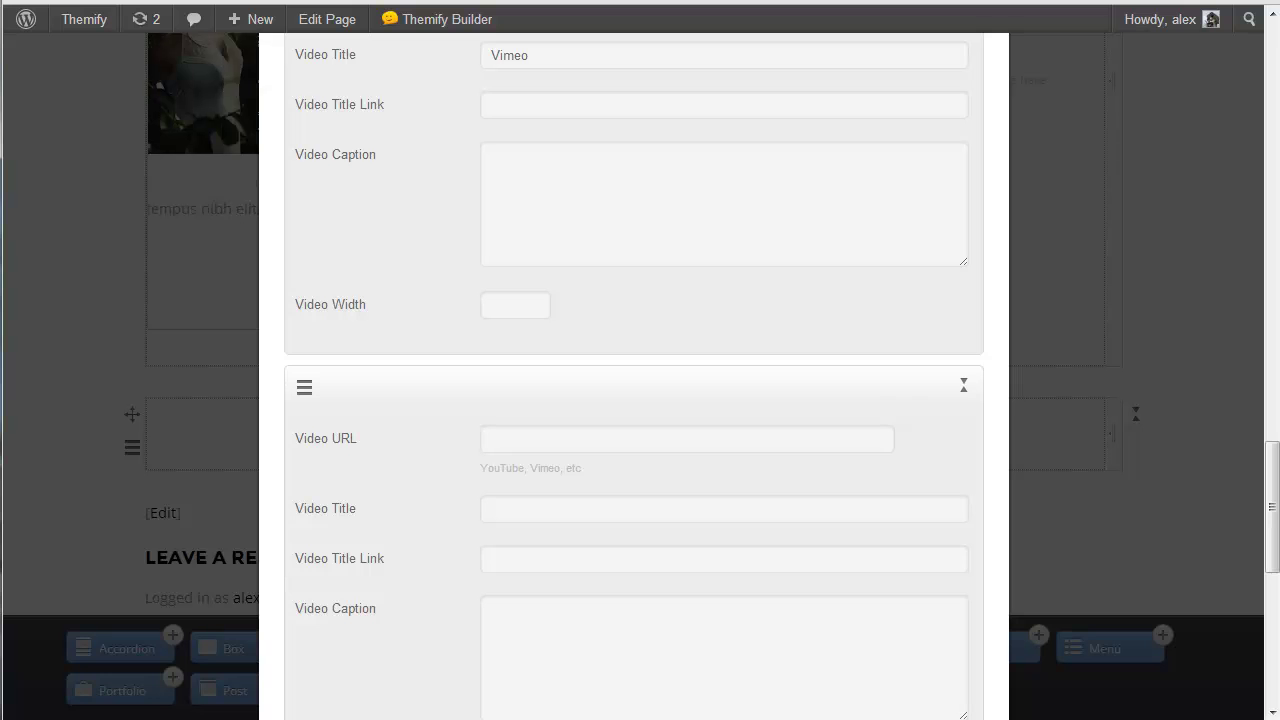
pyautogui.click(563, 429)
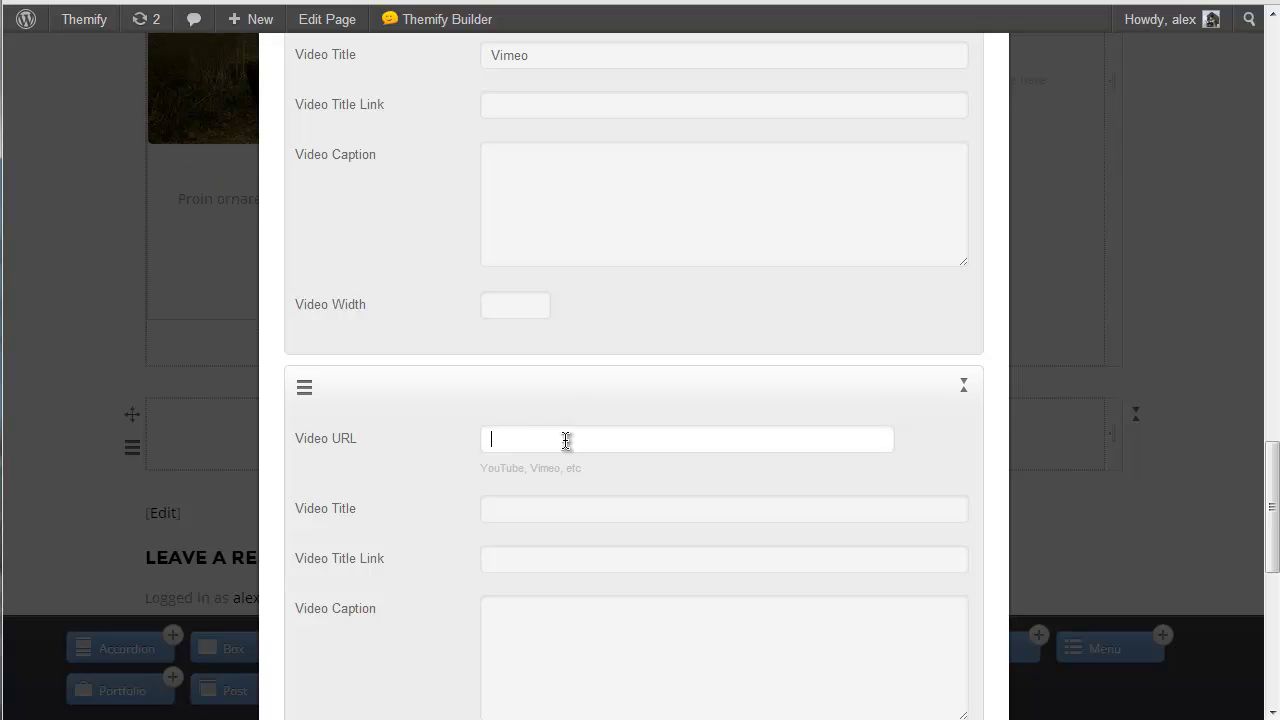
pyautogui.write('http://www.youtube.com/watch?v=NmRTreaCJXs')
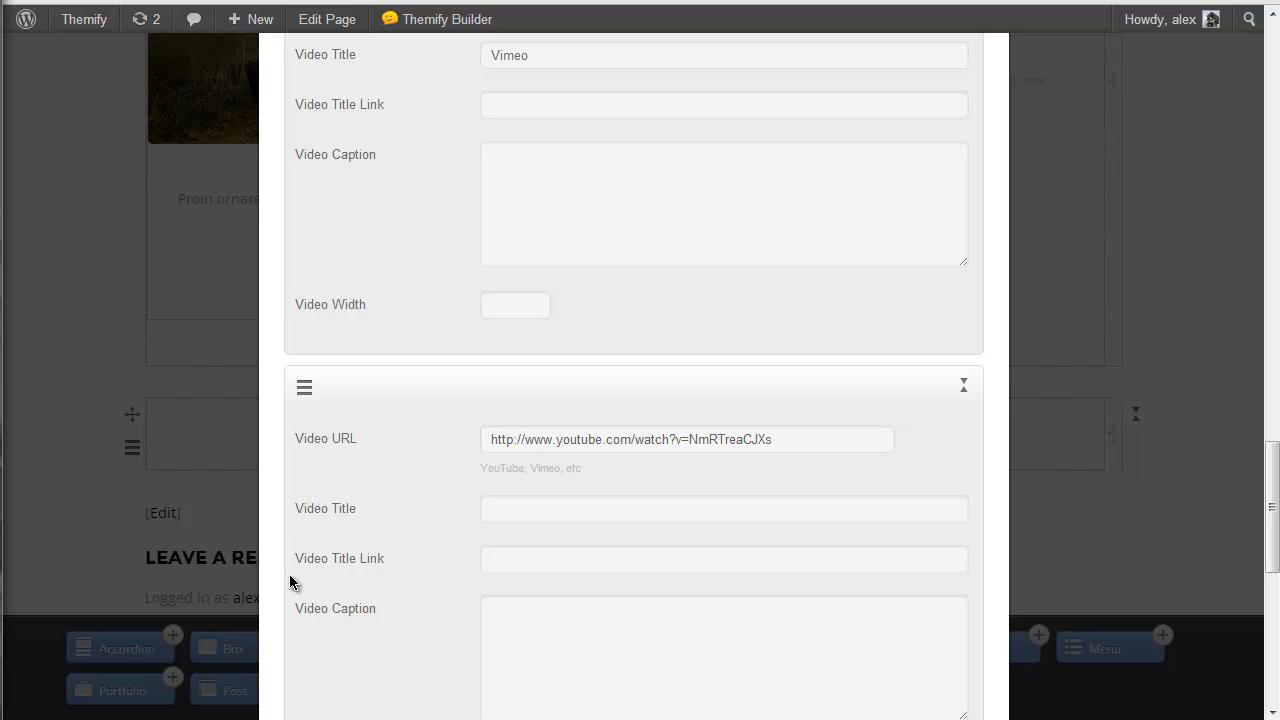
pyautogui.click(530, 512)
pyautogui.write('YouTube')
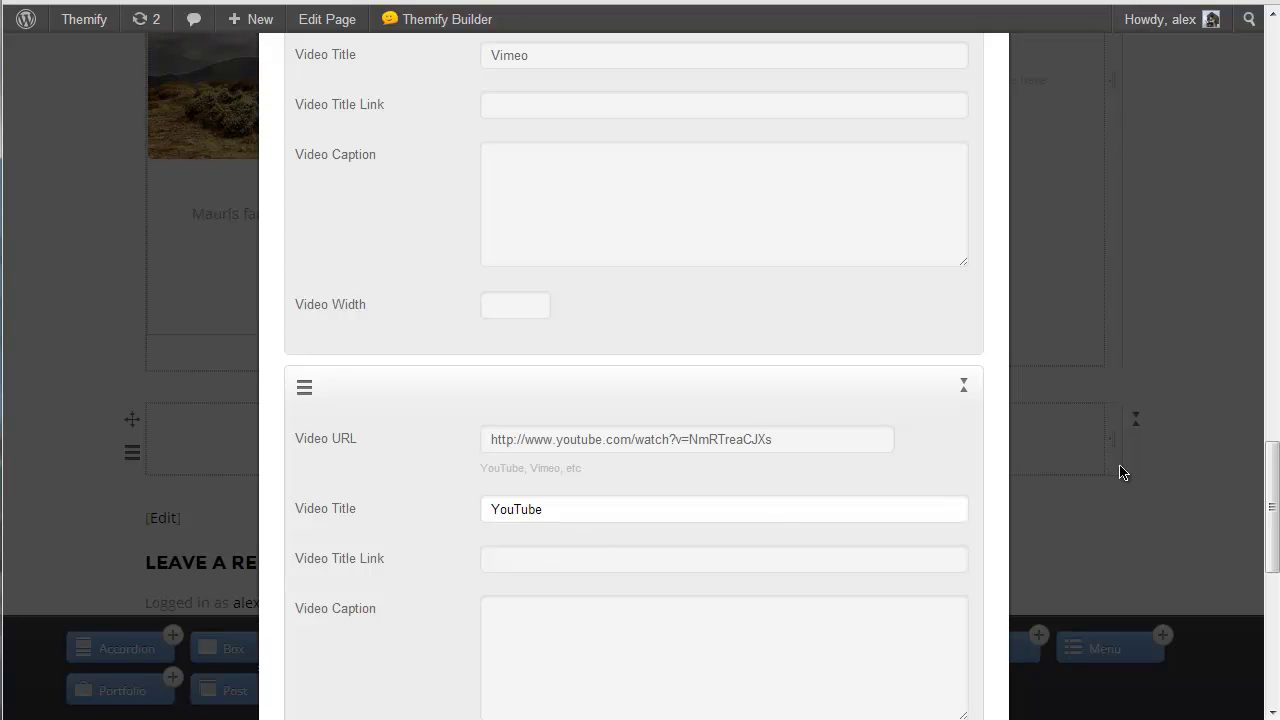
# Step: Add a third, blank video row and move it above the YouTube row
pyautogui.moveTo(1272, 472); pyautogui.dragTo(1272, 497)
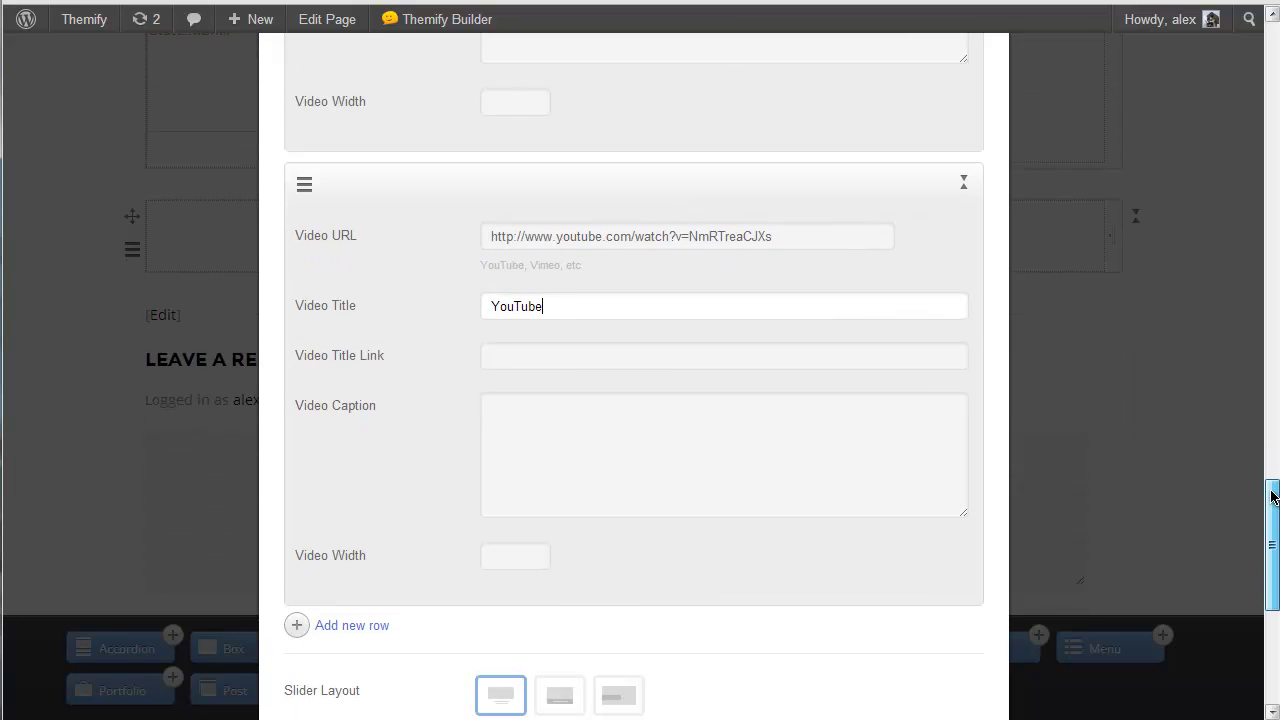
pyautogui.click(350, 625)
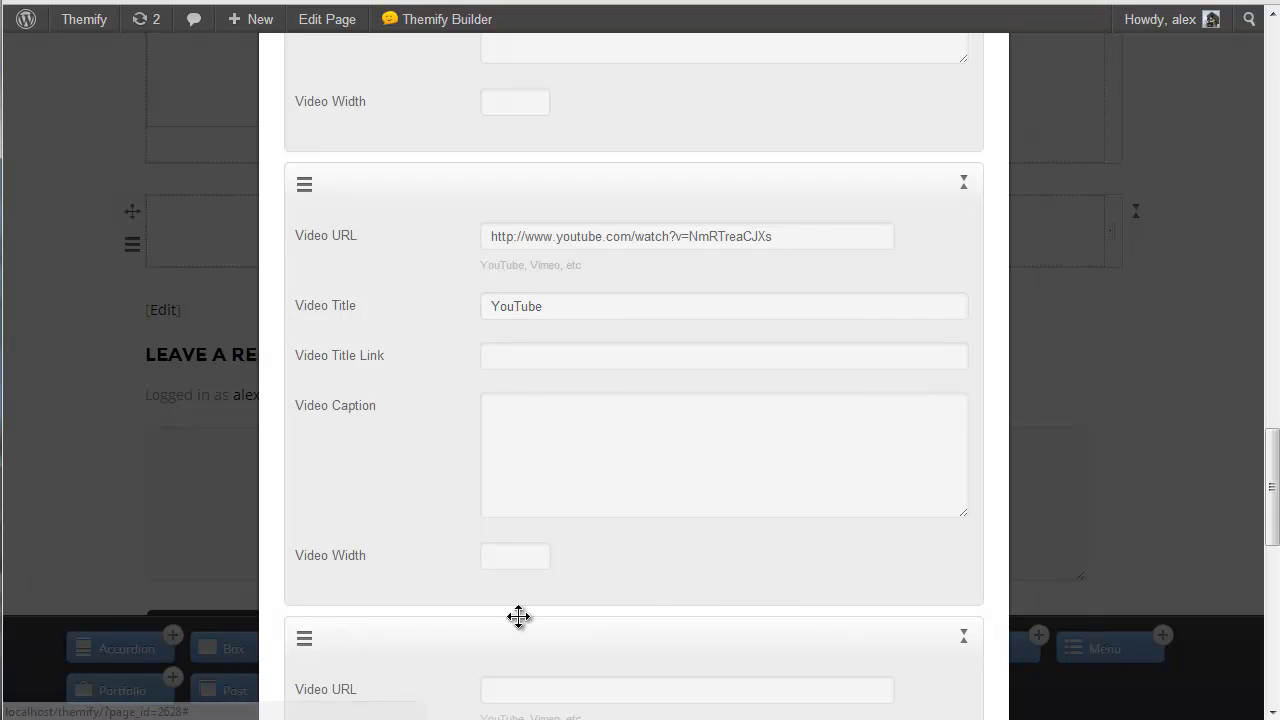
pyautogui.moveTo(1269, 509); pyautogui.dragTo(1277, 572)
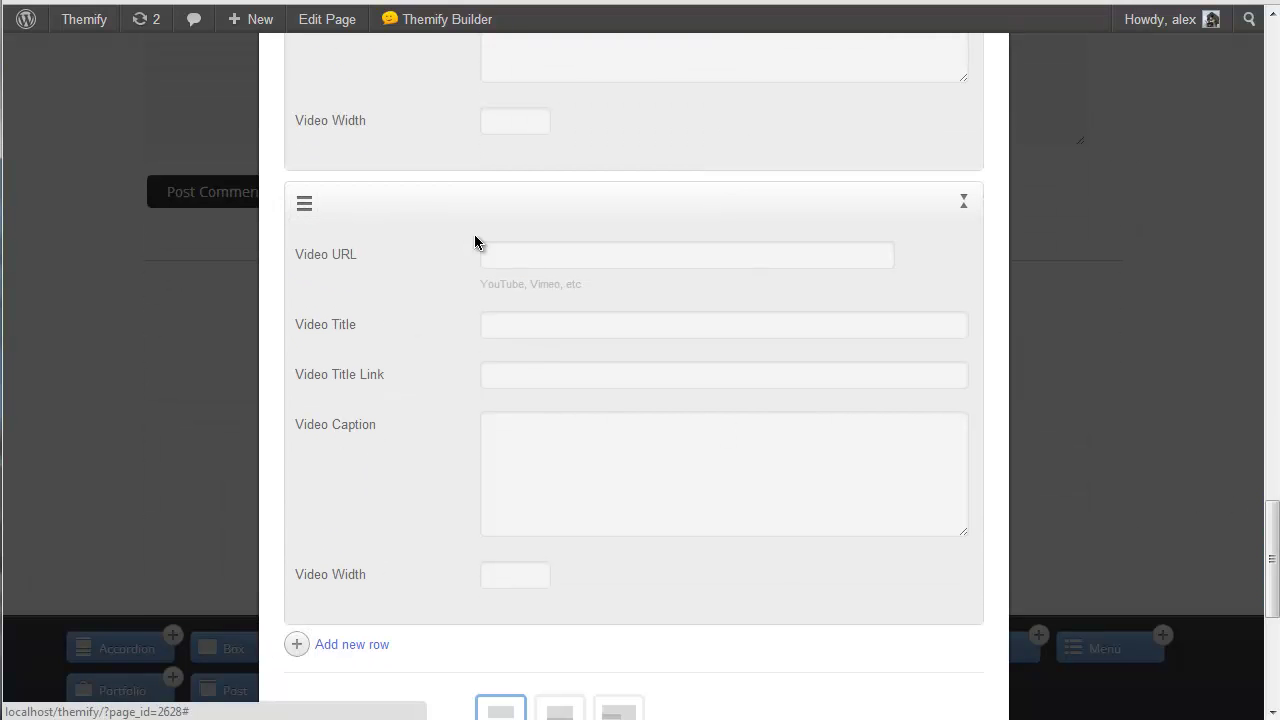
pyautogui.scroll(3, 566, 243)
pyautogui.moveTo(443, 517); pyautogui.dragTo(445, 116)
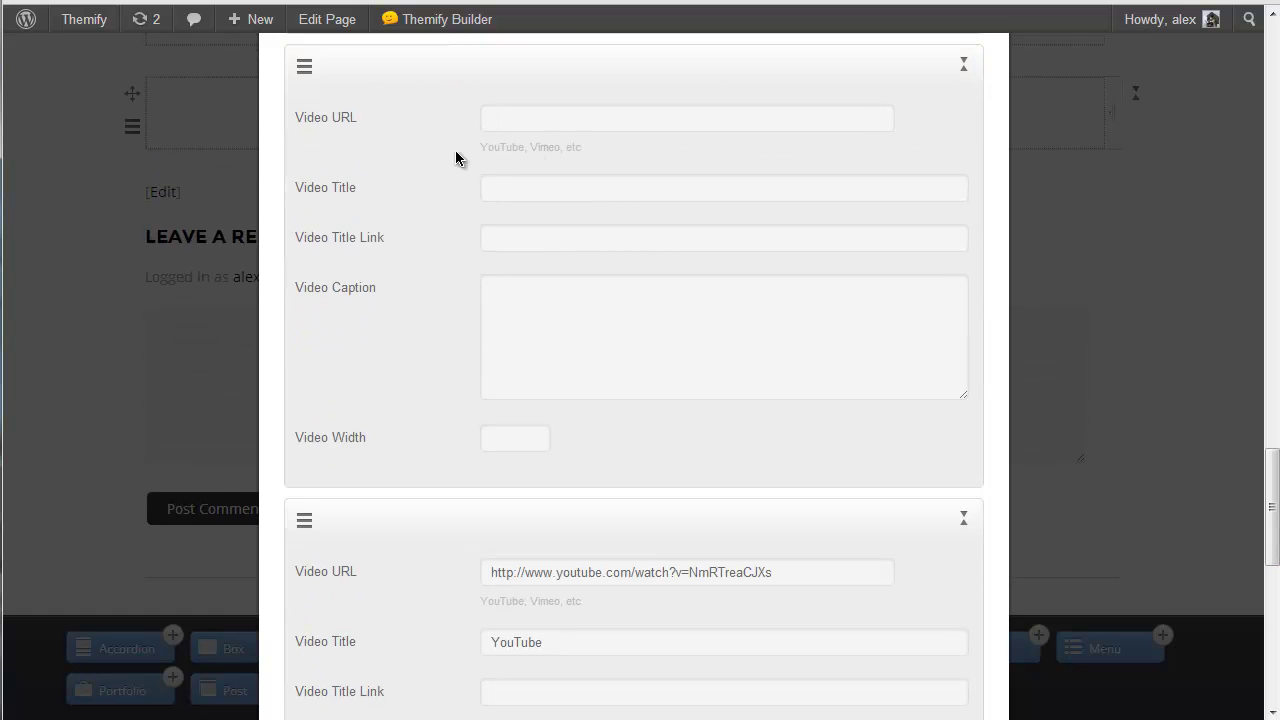
# Step: Delete the blank video row above the YouTube row
pyautogui.moveTo(303, 80)
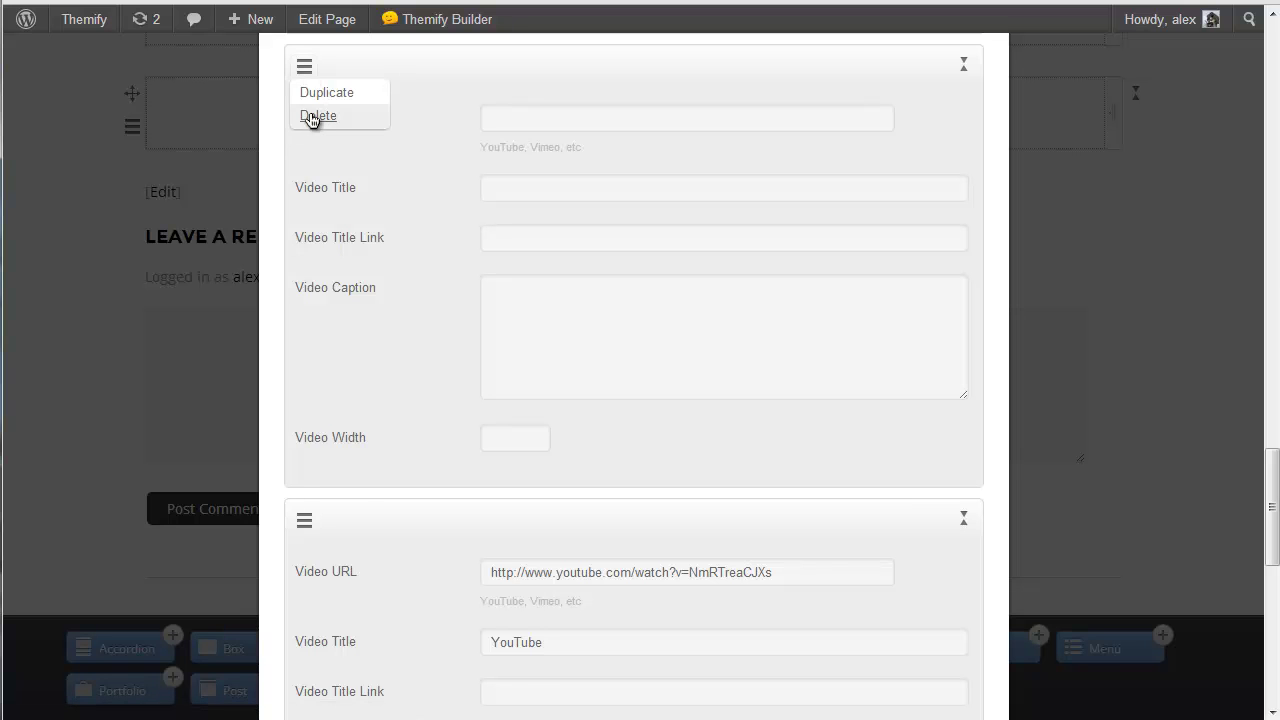
pyautogui.click(316, 116)
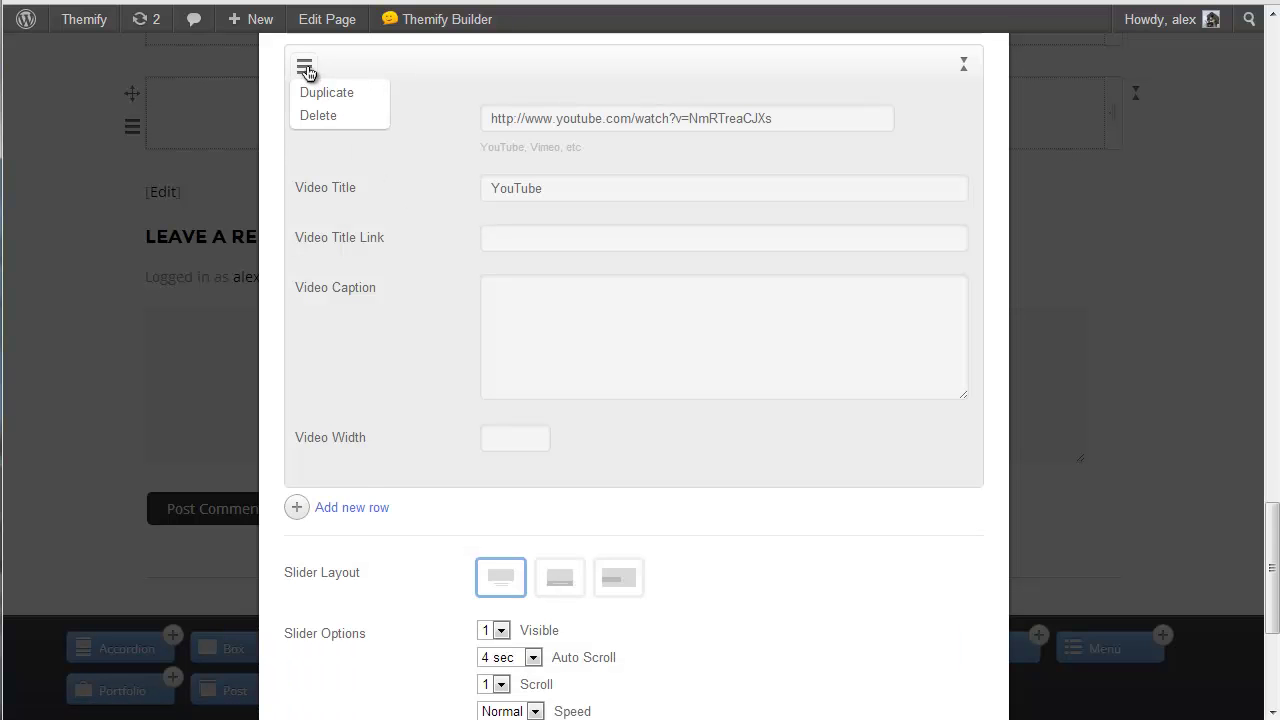
pyautogui.moveTo(299, 88)
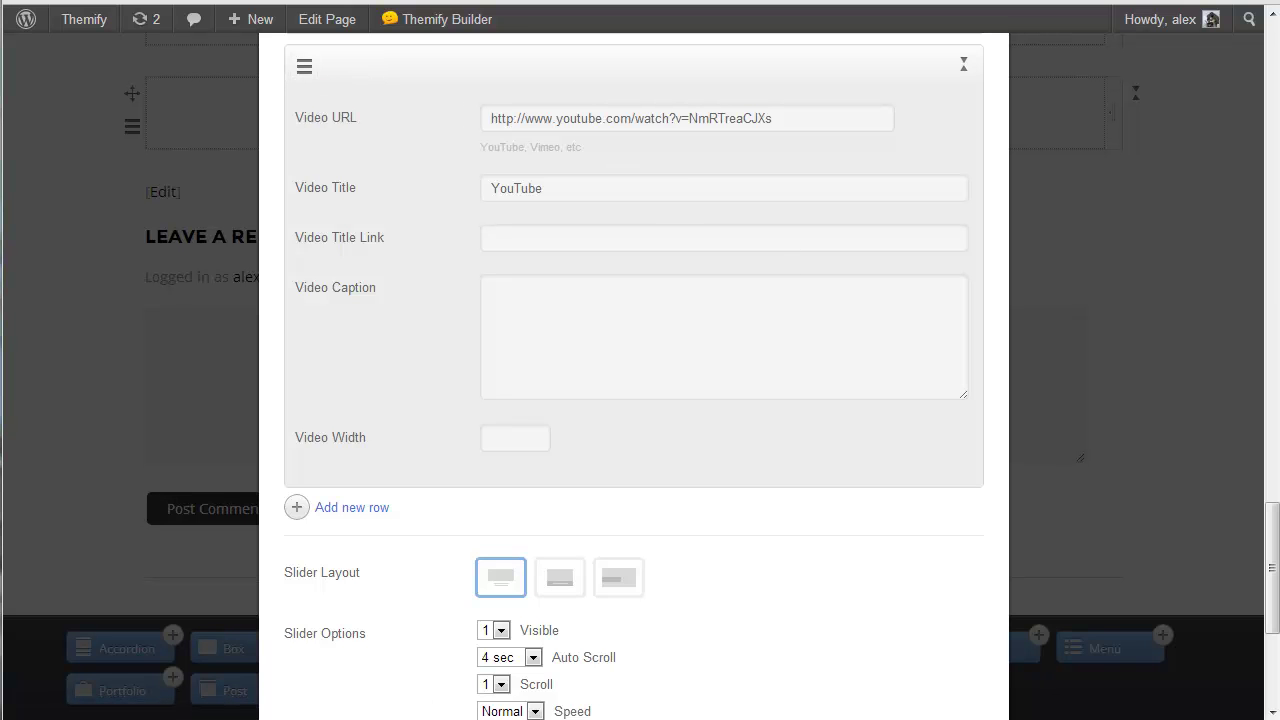
# Step: Save the video slider module, keeping its default slider layout and options
pyautogui.moveTo(1272, 534); pyautogui.dragTo(1275, 596)
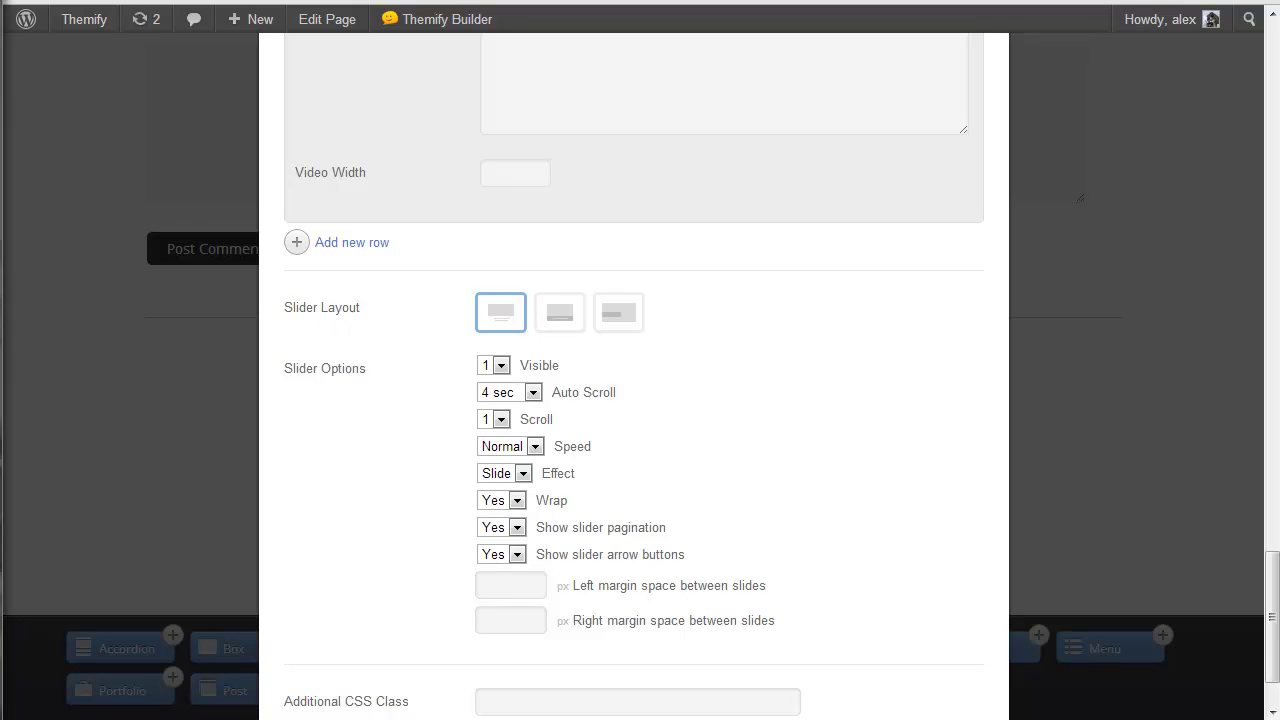
pyautogui.moveTo(1272, 571); pyautogui.dragTo(1272, 585)
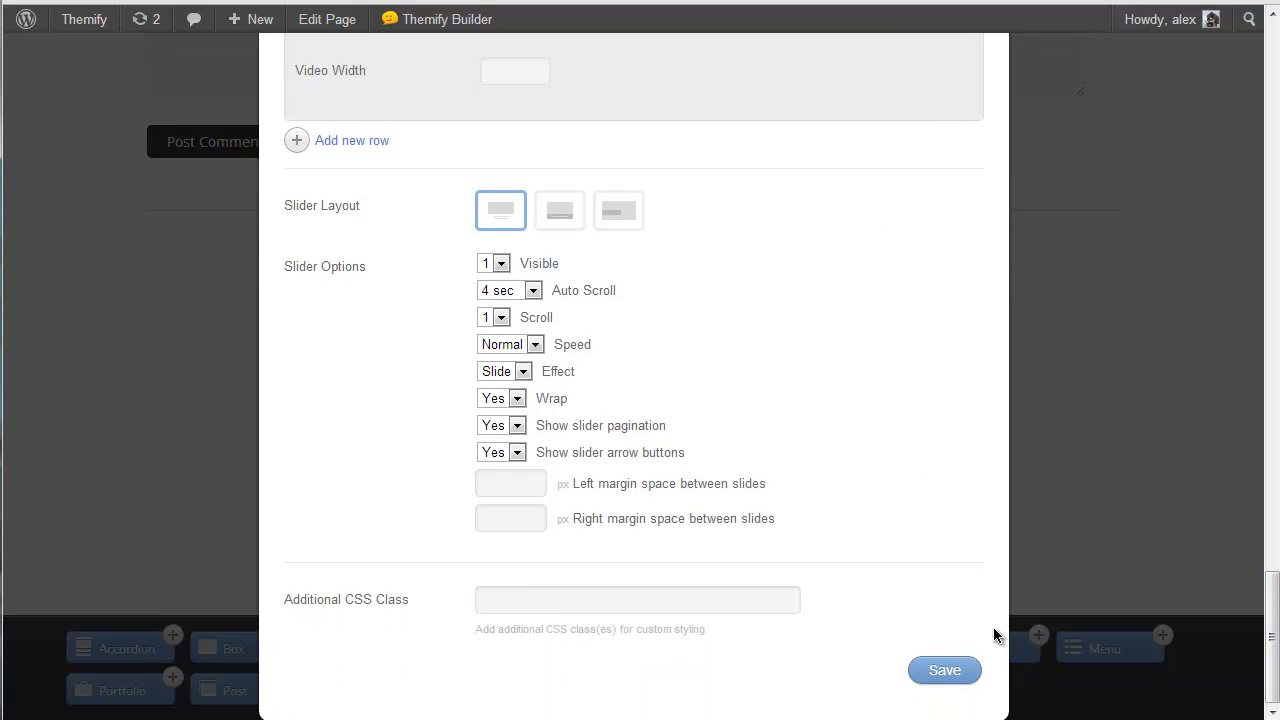
pyautogui.click(946, 670)
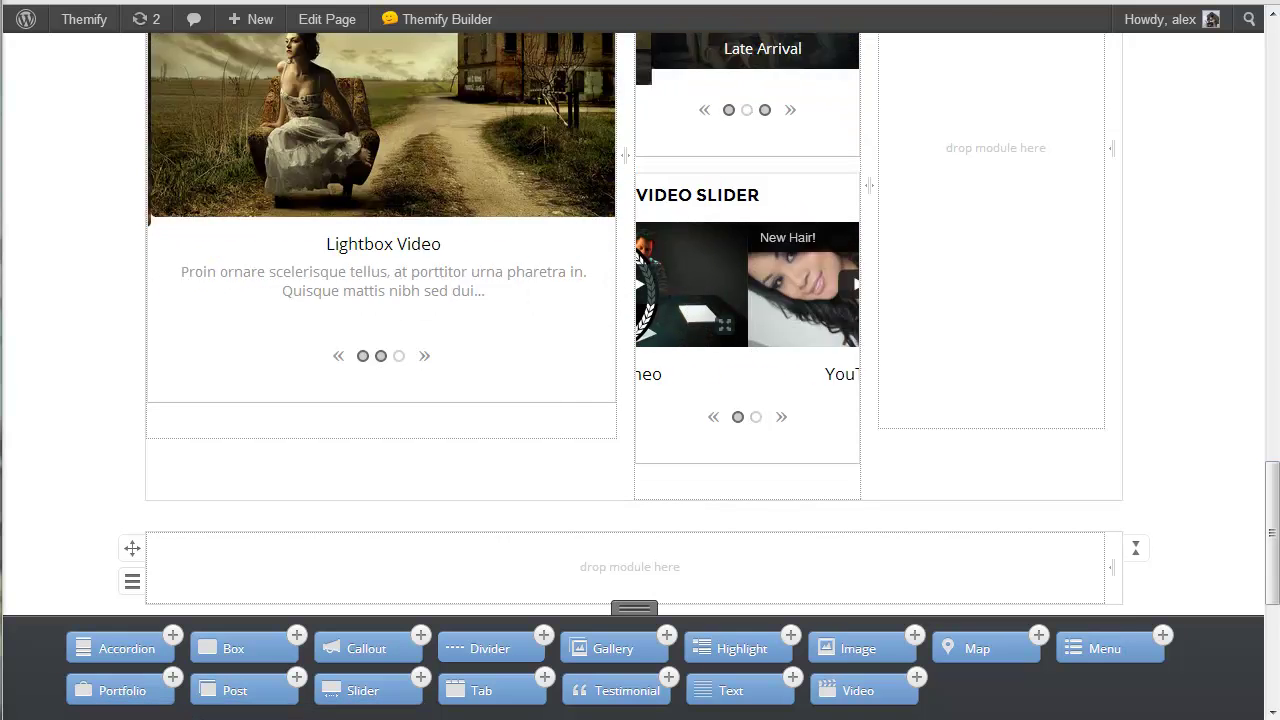
# Step: Add a Slider module to the empty third column beside the portfolio slider, titled "Image Slider" and displaying Images
pyautogui.moveTo(1276, 592); pyautogui.dragTo(1276, 538)
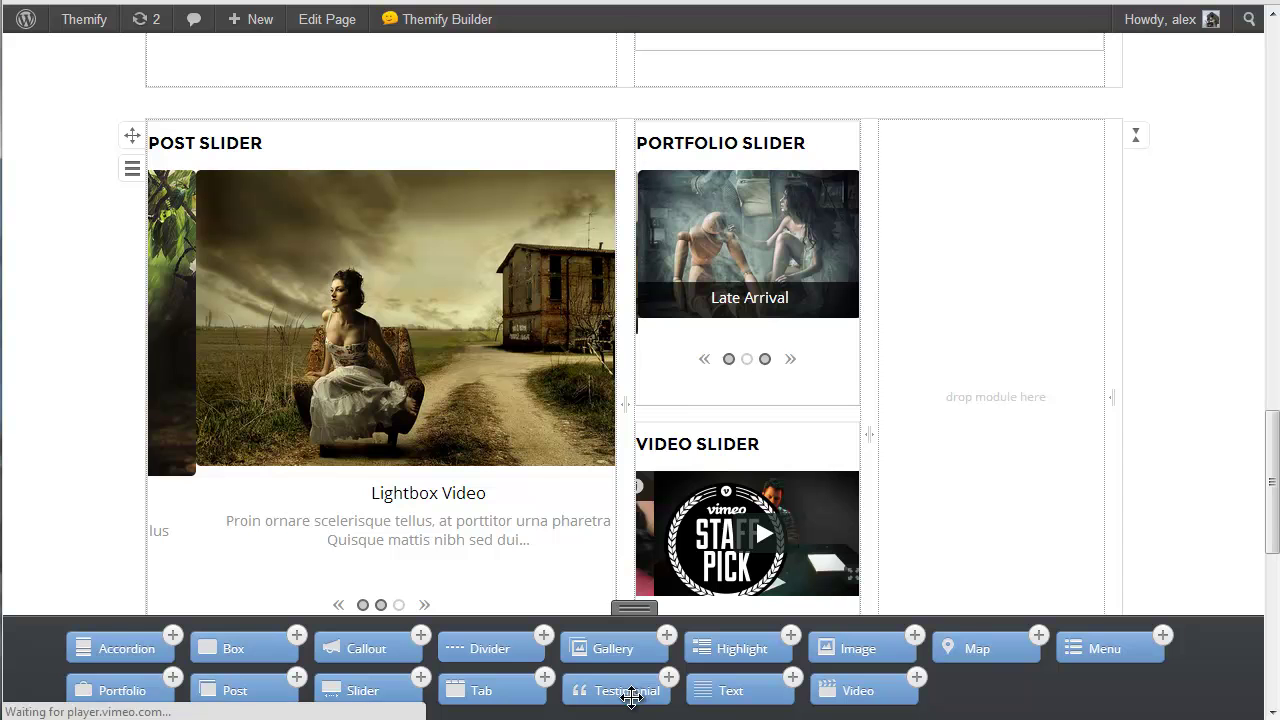
pyautogui.moveTo(389, 689); pyautogui.dragTo(957, 298)
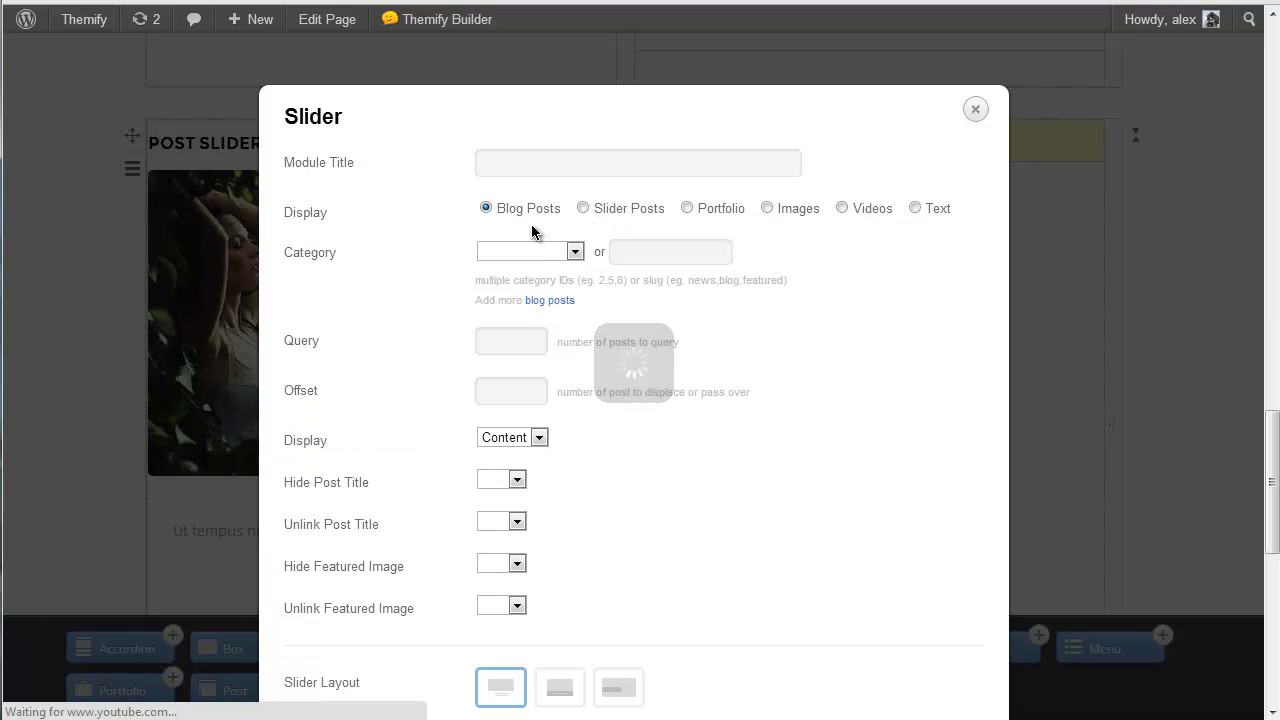
pyautogui.click(514, 156)
pyautogui.write('Image ')
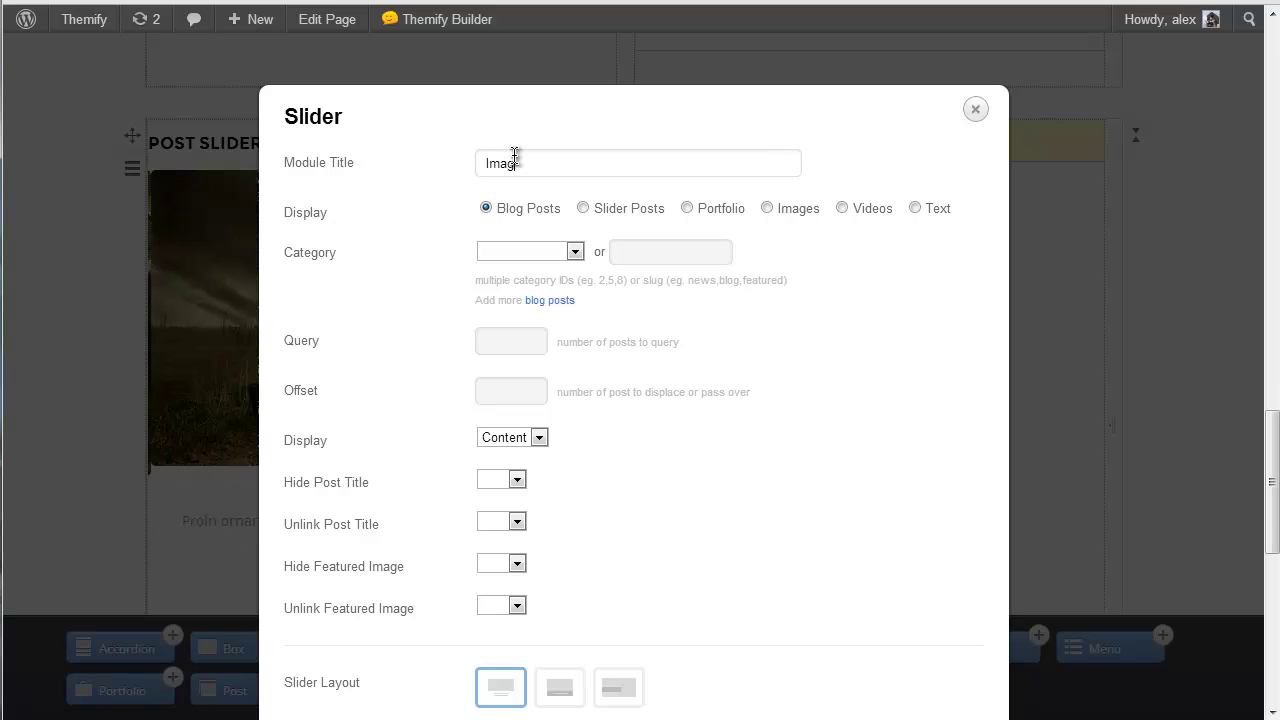
pyautogui.write('Slider')
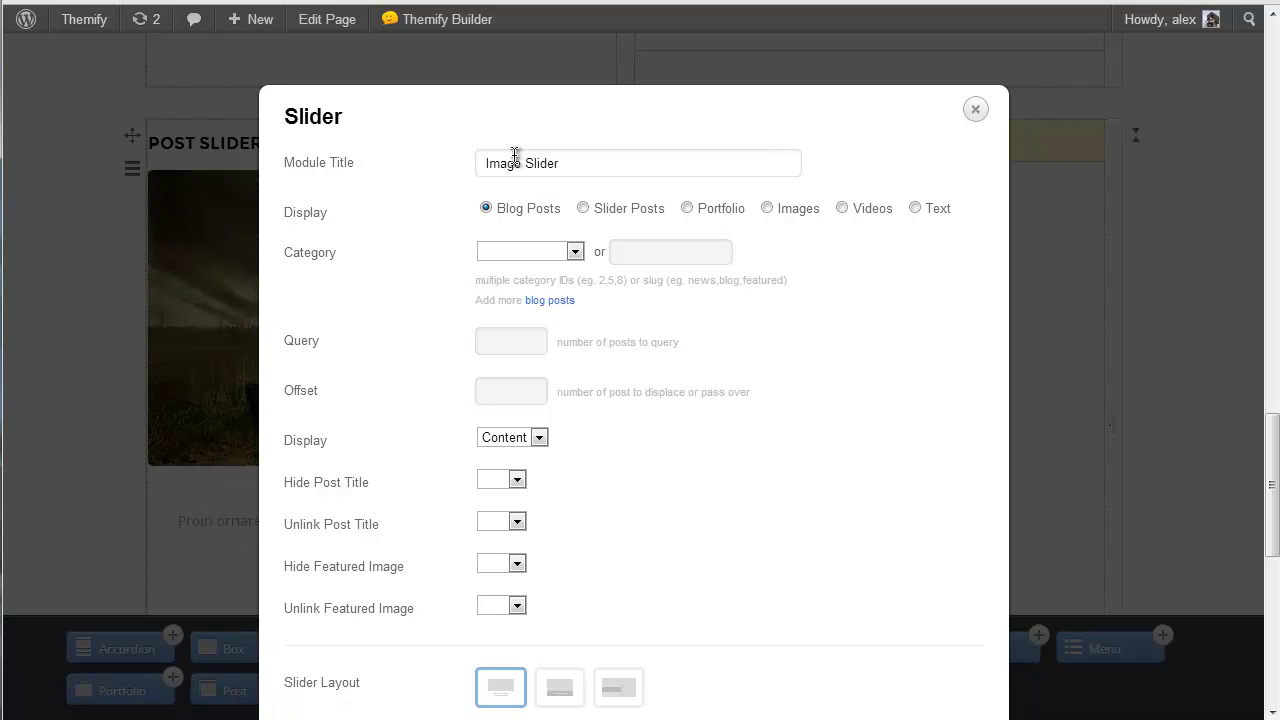
pyautogui.click(767, 207)
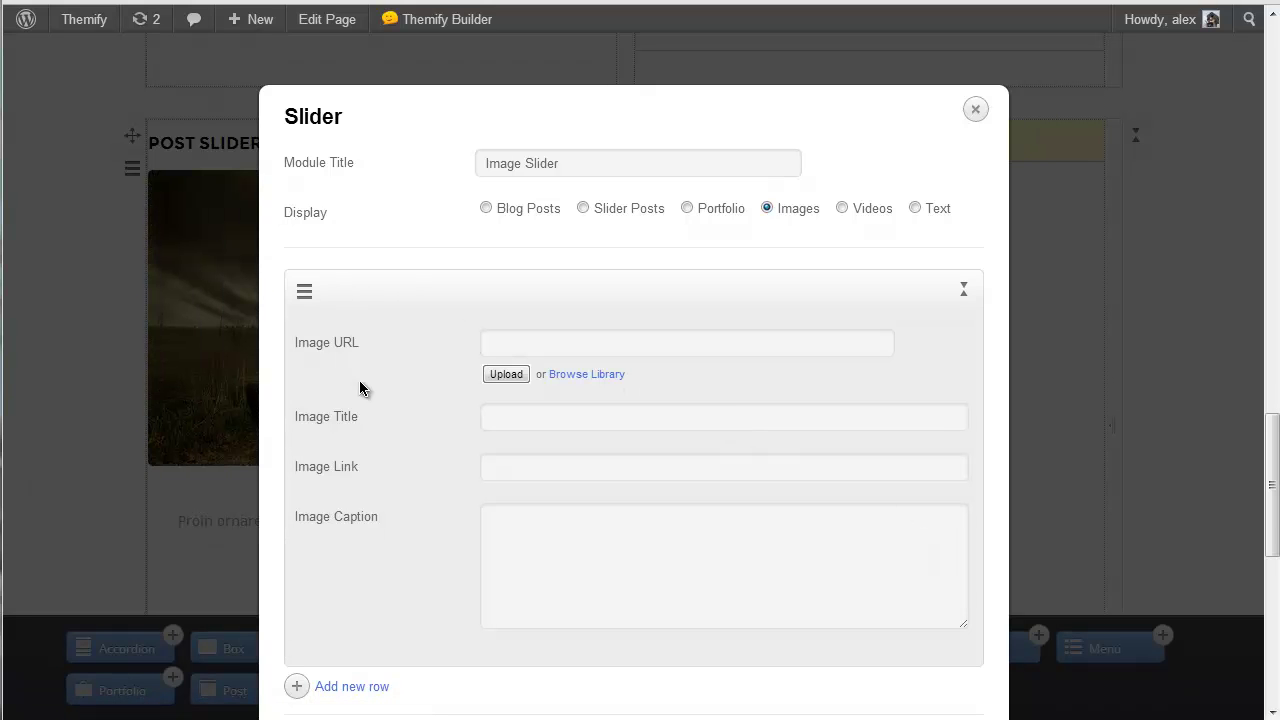
# Step: Insert 606372431.jpg, the woman standing in a field, from the media library as the first slide's image
pyautogui.click(530, 342)
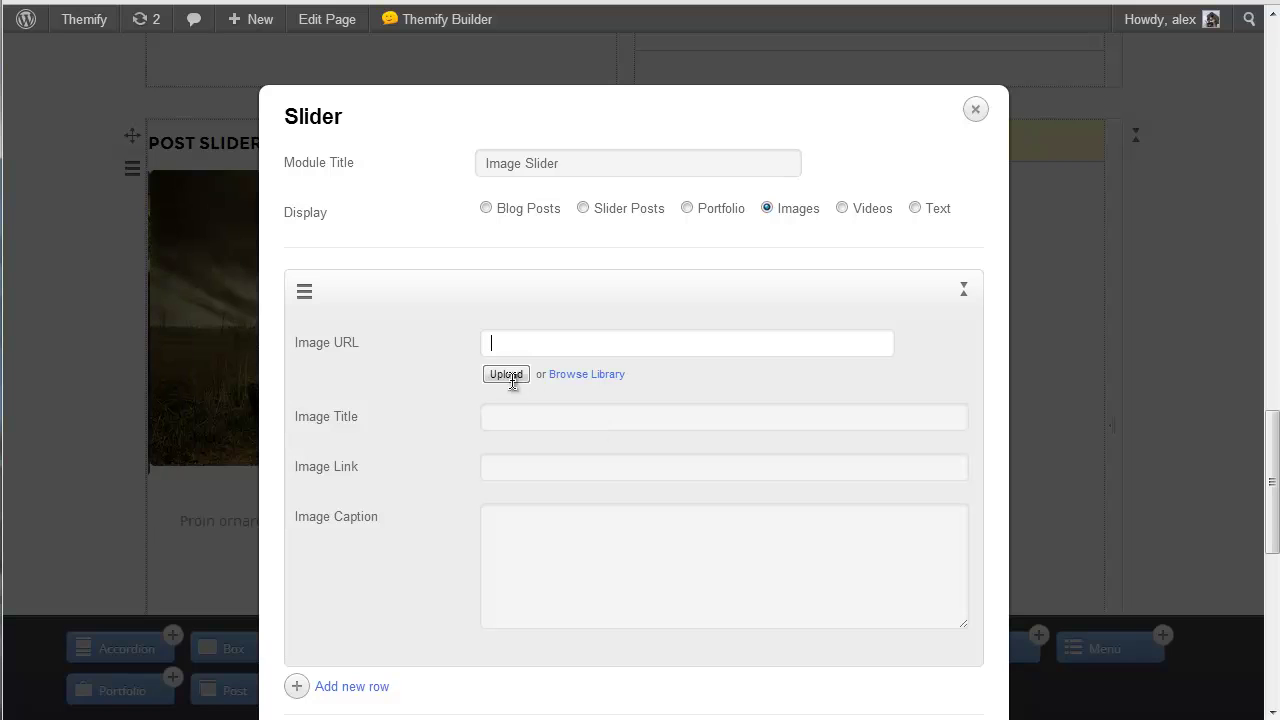
pyautogui.click(577, 376)
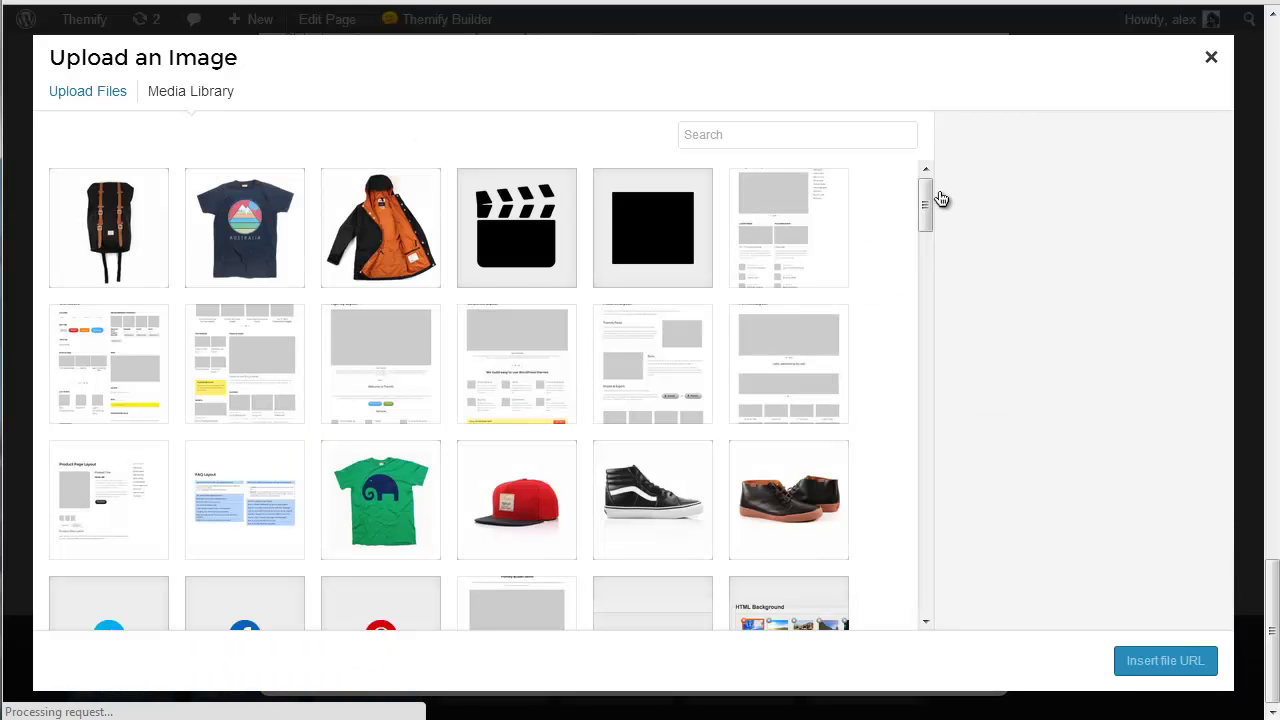
pyautogui.scroll(-15, 914, 386)
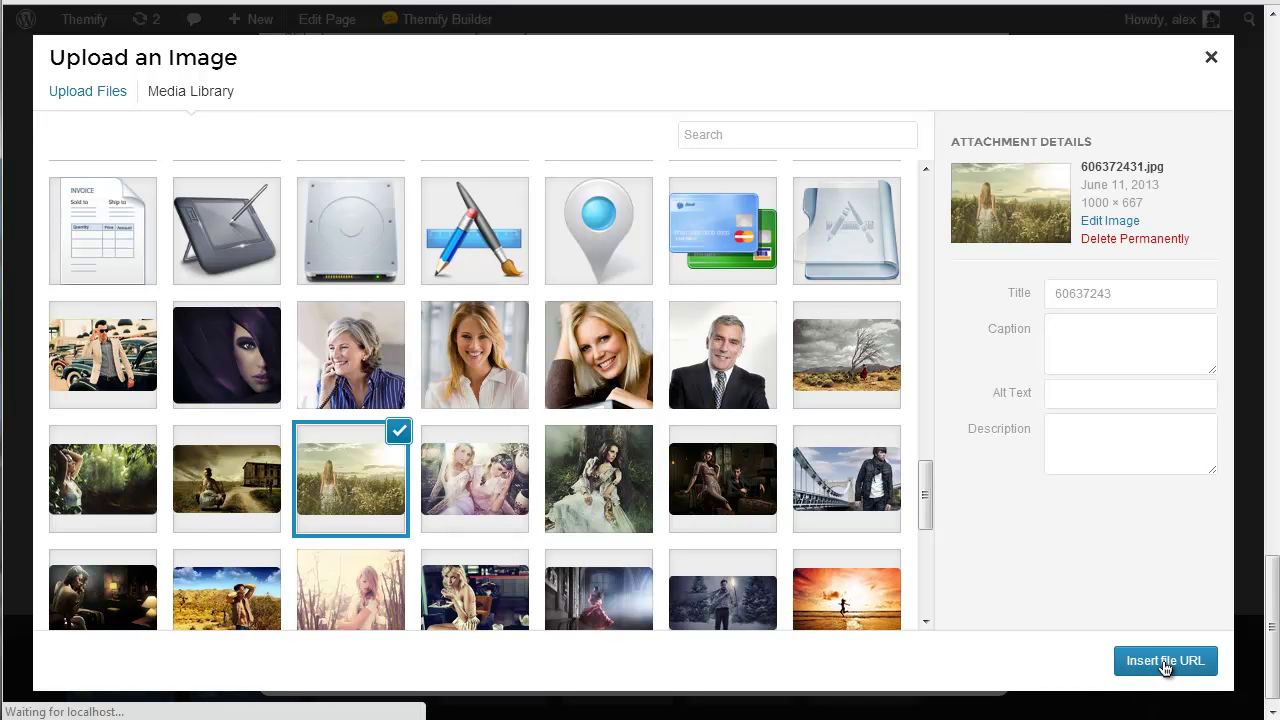
pyautogui.click(1165, 661)
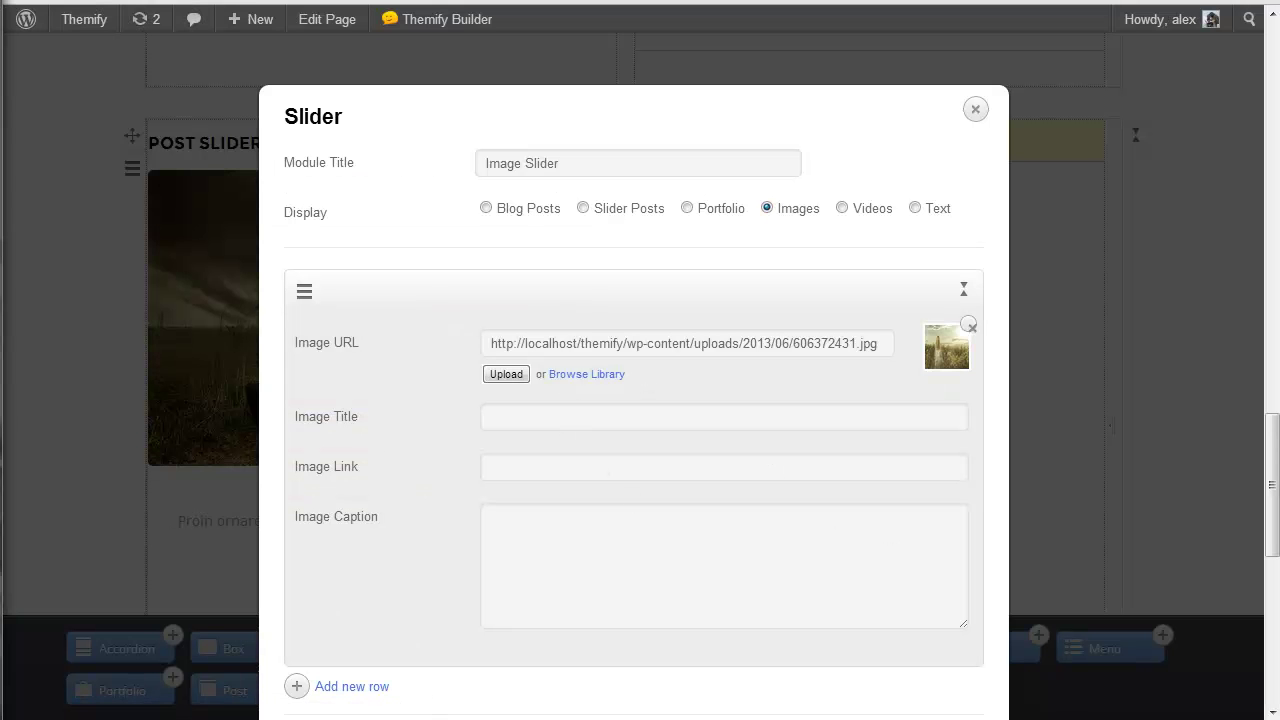
pyautogui.click(654, 413)
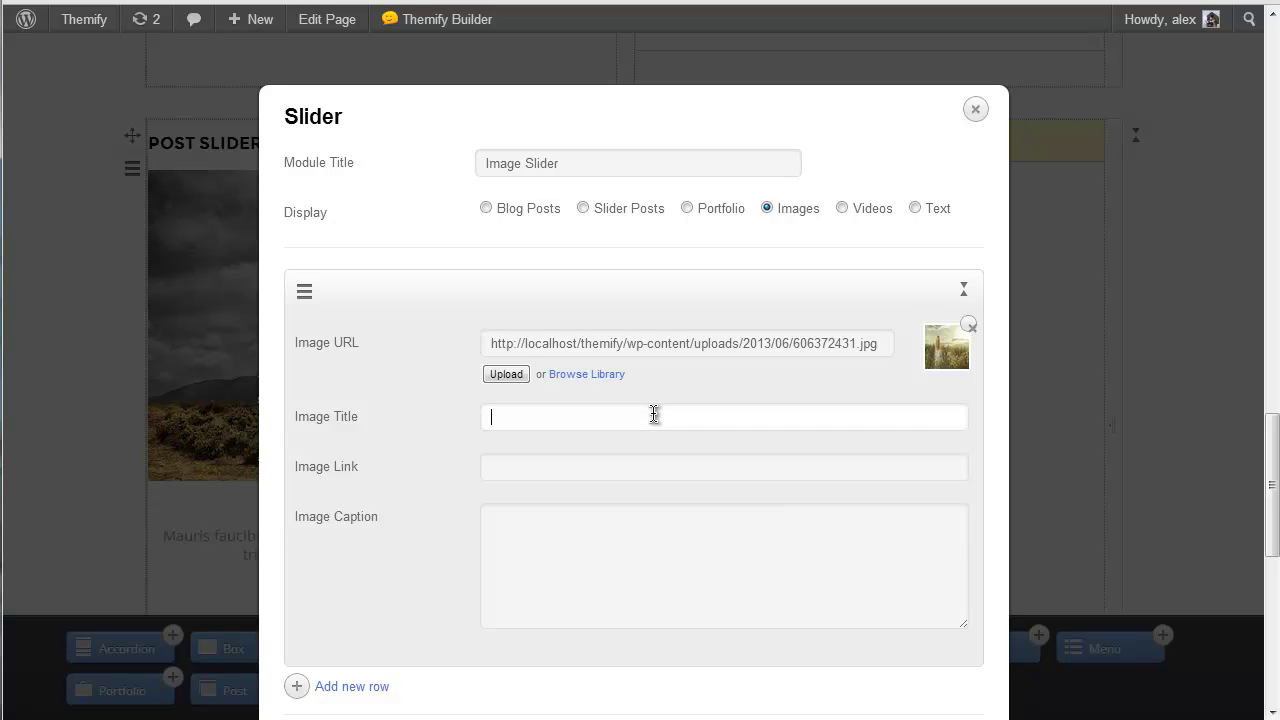
pyautogui.write('Imagee')
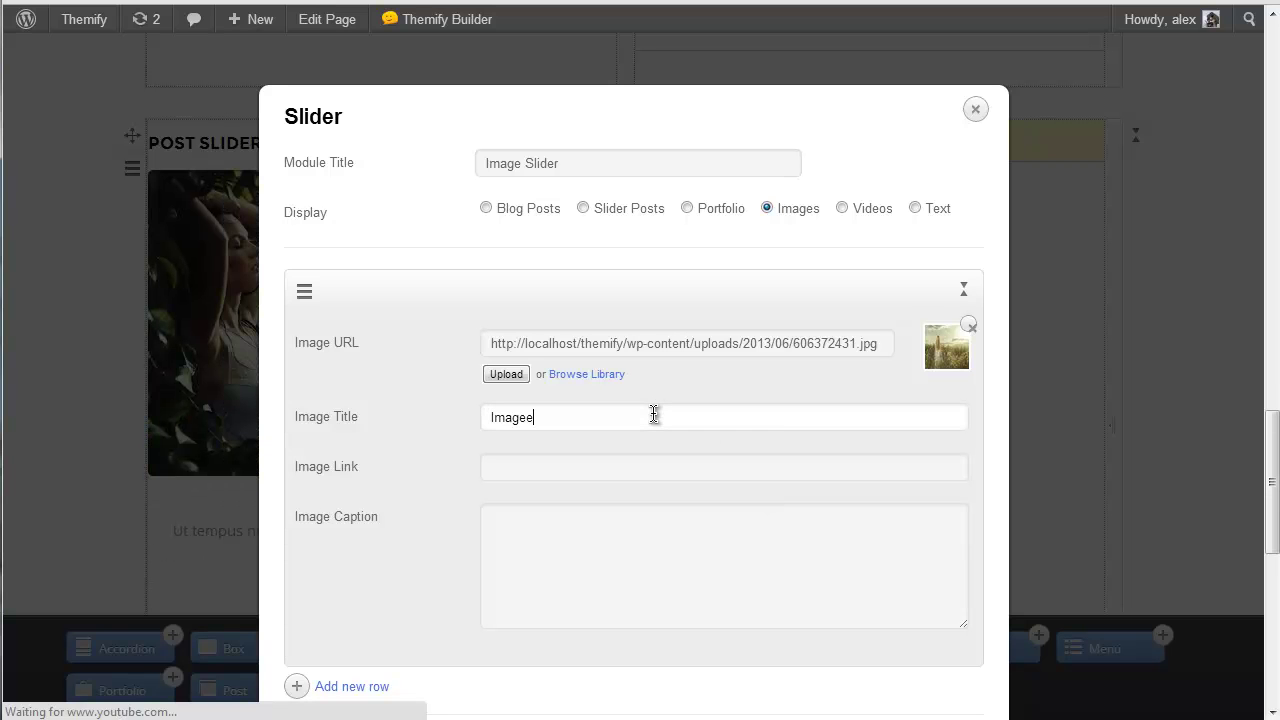
pyautogui.press('BackSpace')
pyautogui.write('With Link')
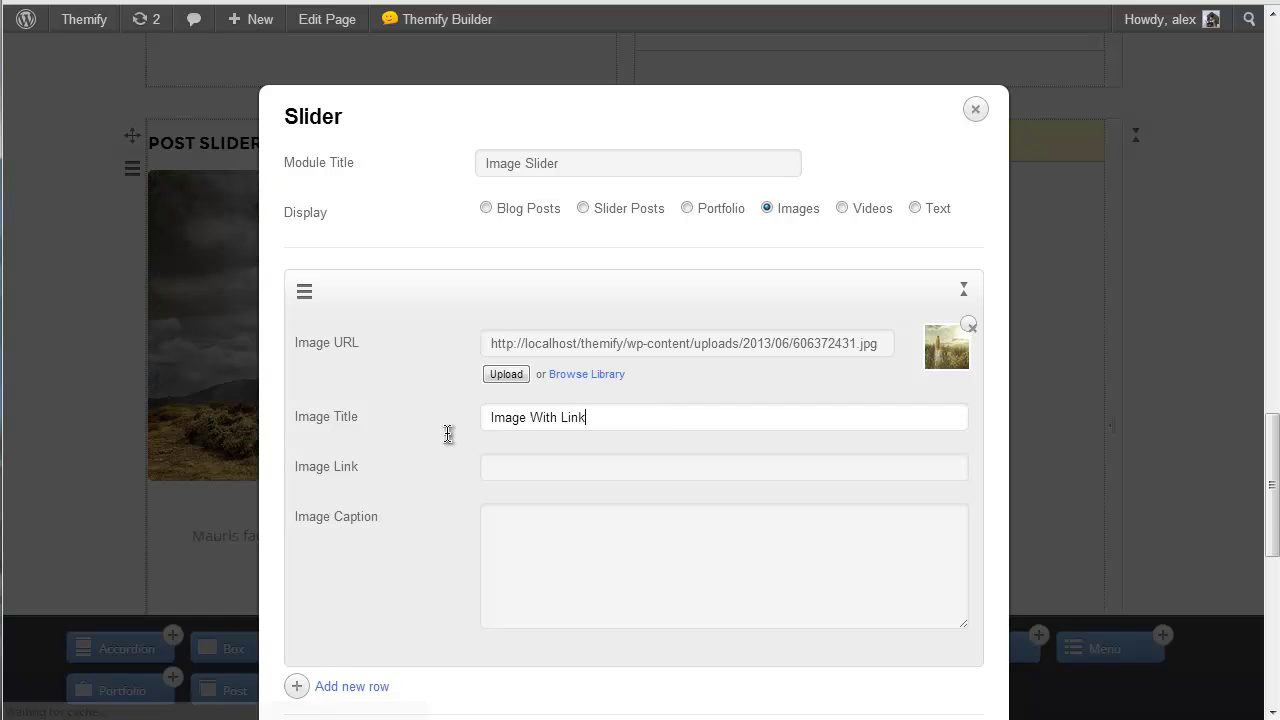
pyautogui.click(519, 467)
pyautogui.write('h')
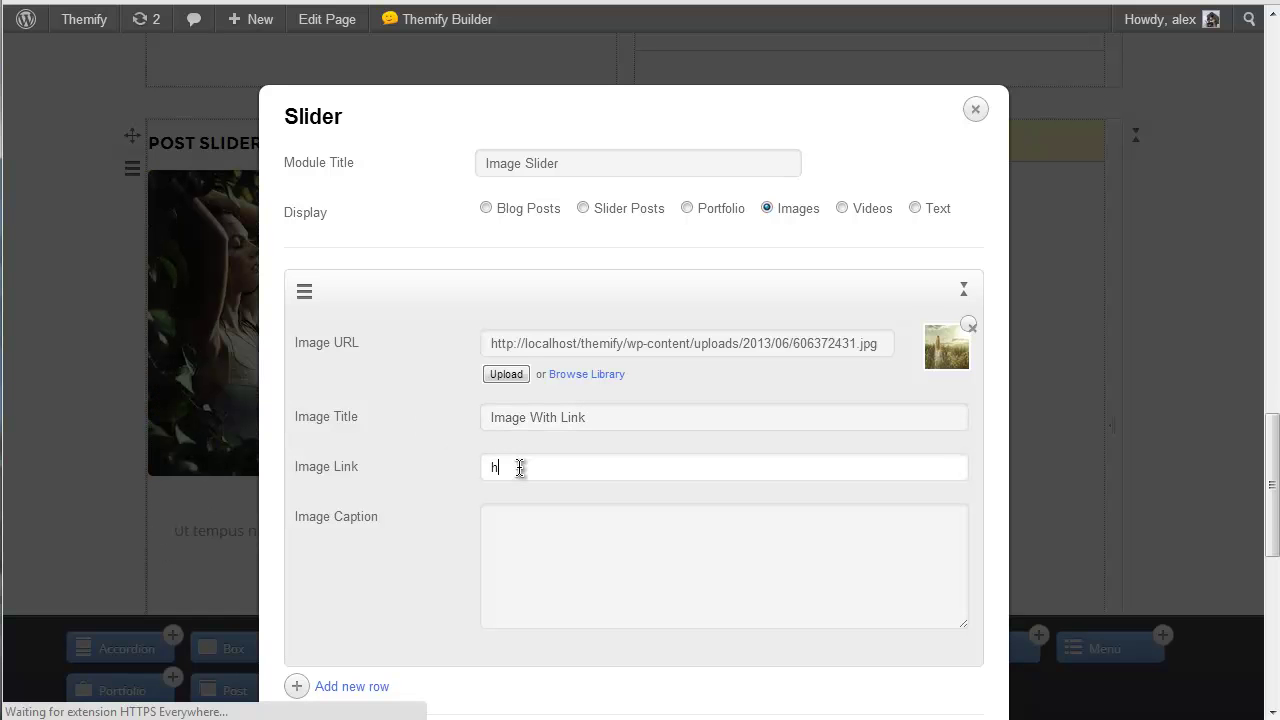
pyautogui.write('ttp://themify.me')
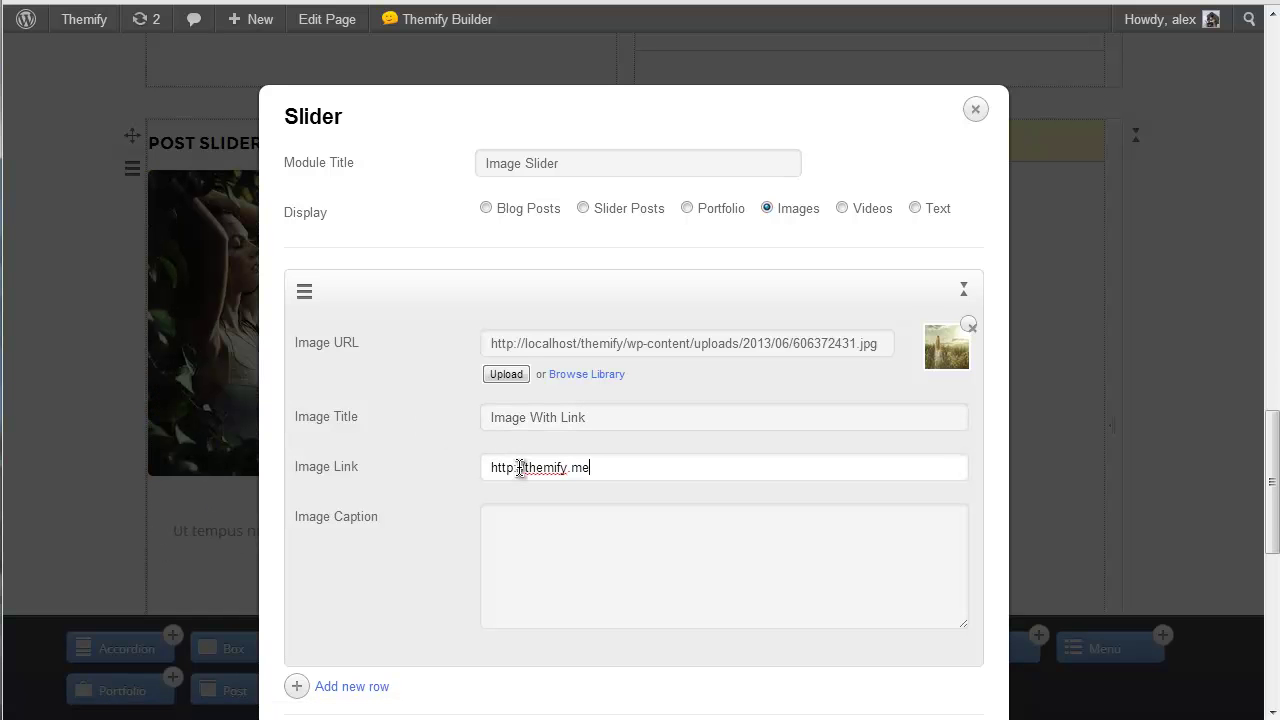
# Step: Add a second image row using australia.jpg from the media library and title it "Image Without Link"
pyautogui.click(330, 687)
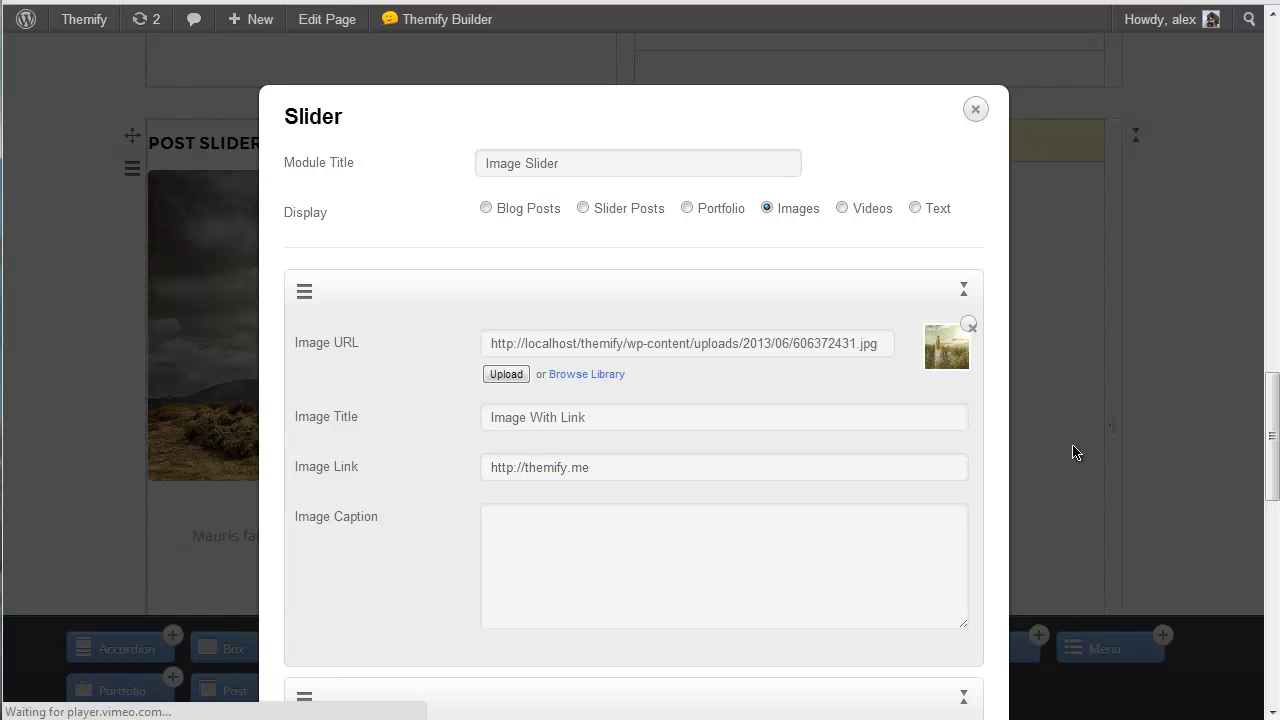
pyautogui.moveTo(1274, 423); pyautogui.dragTo(1276, 498)
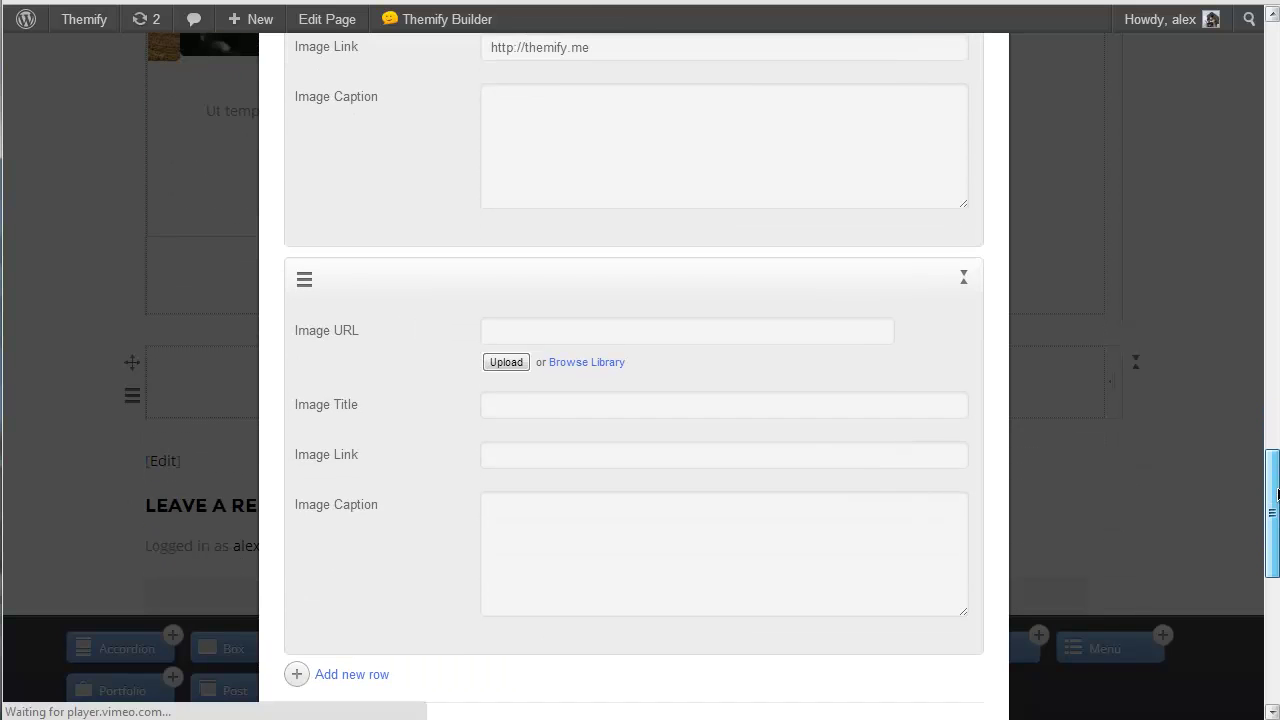
pyautogui.click(598, 364)
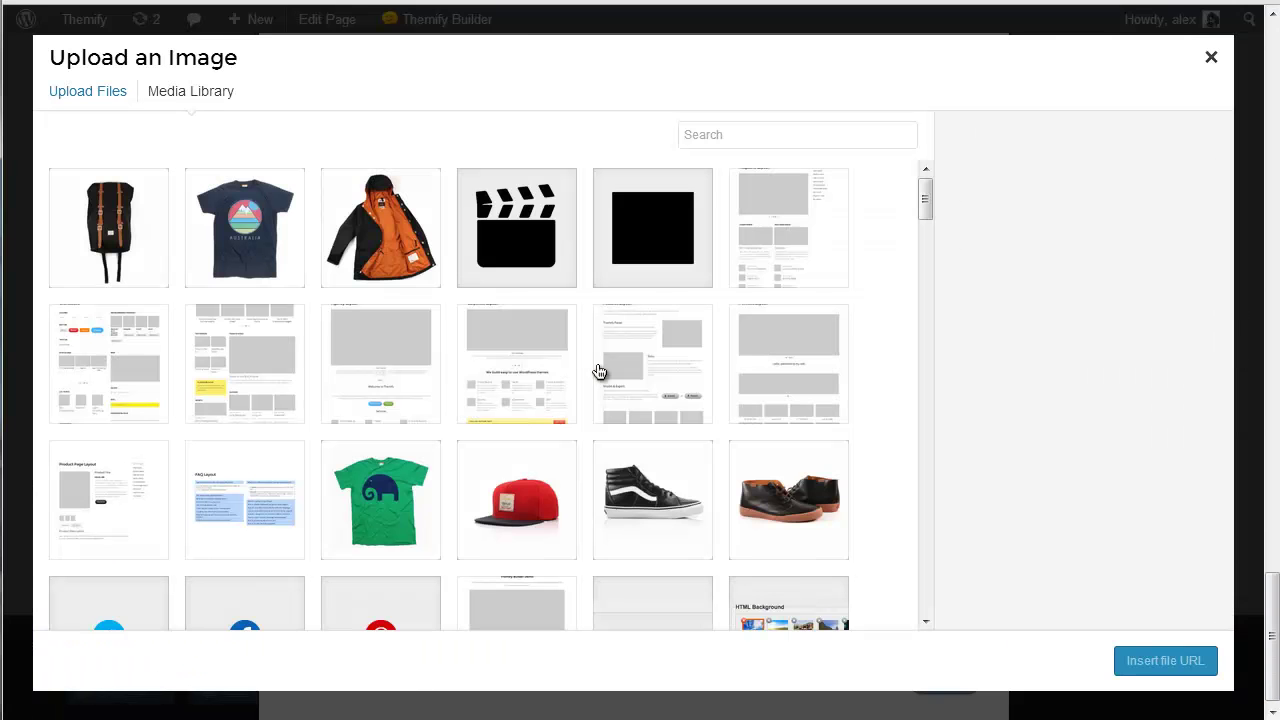
pyautogui.click(245, 228)
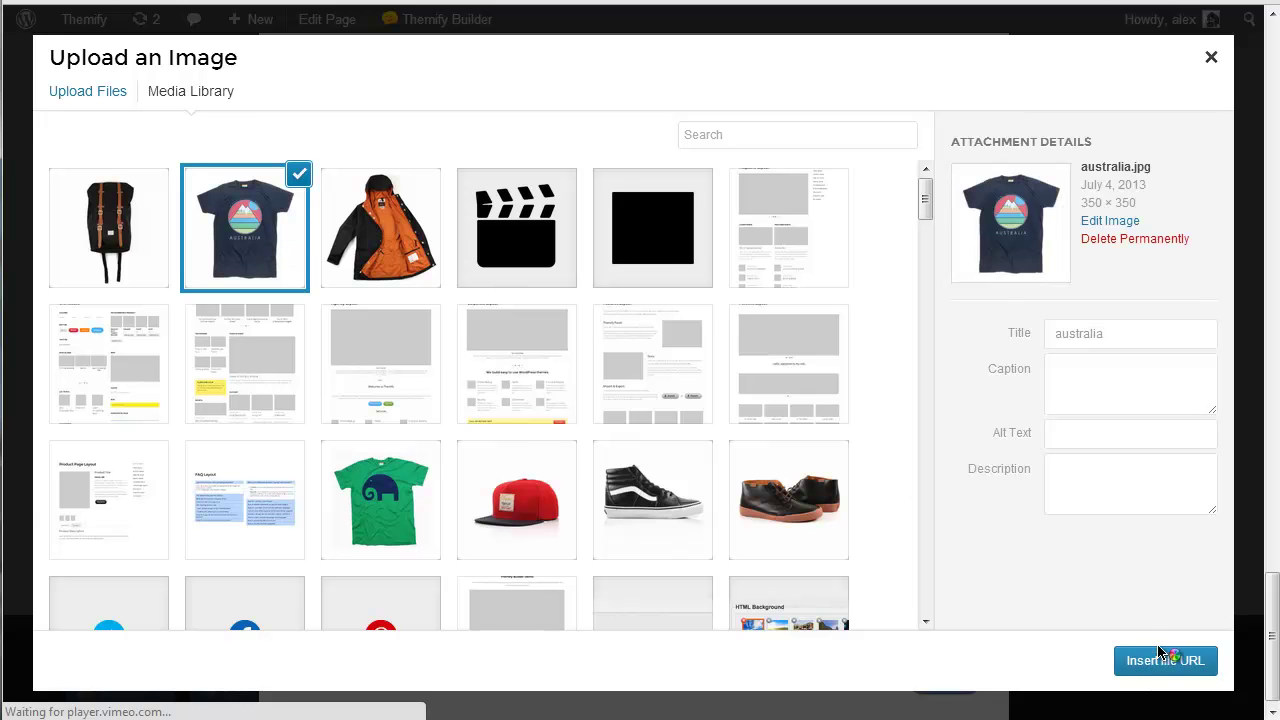
pyautogui.click(1166, 660)
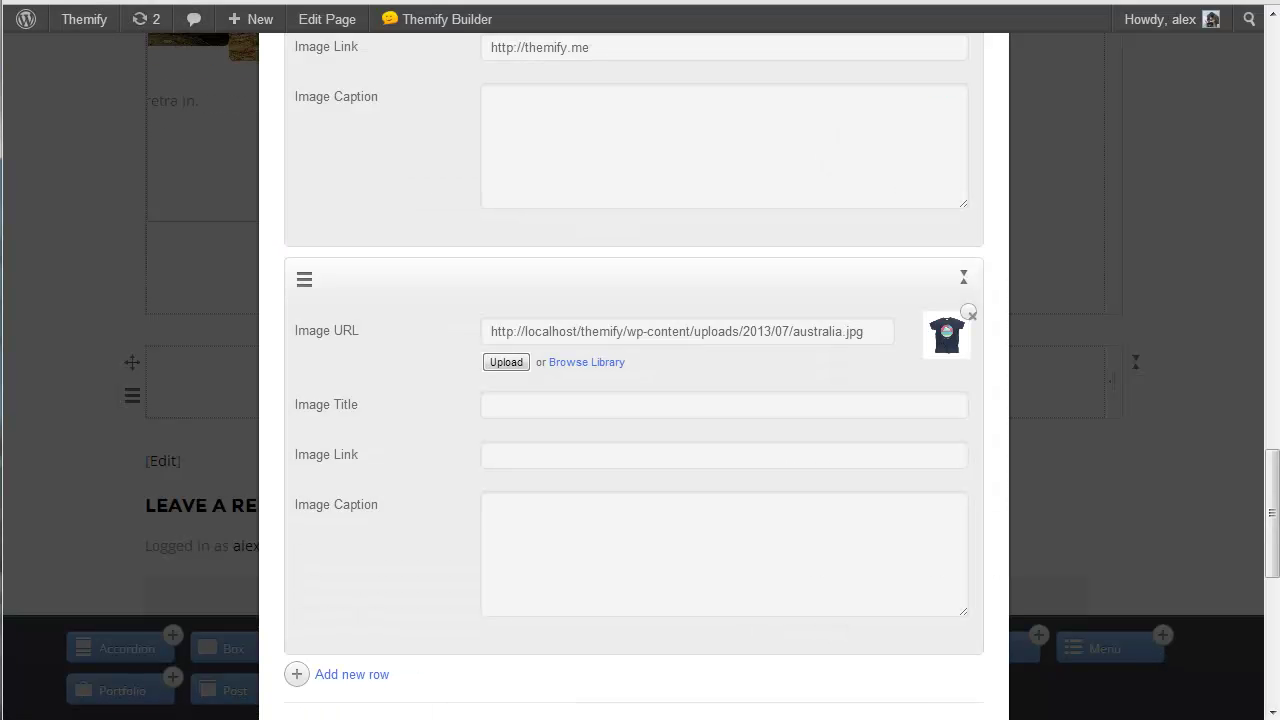
pyautogui.write('Image Without Link')
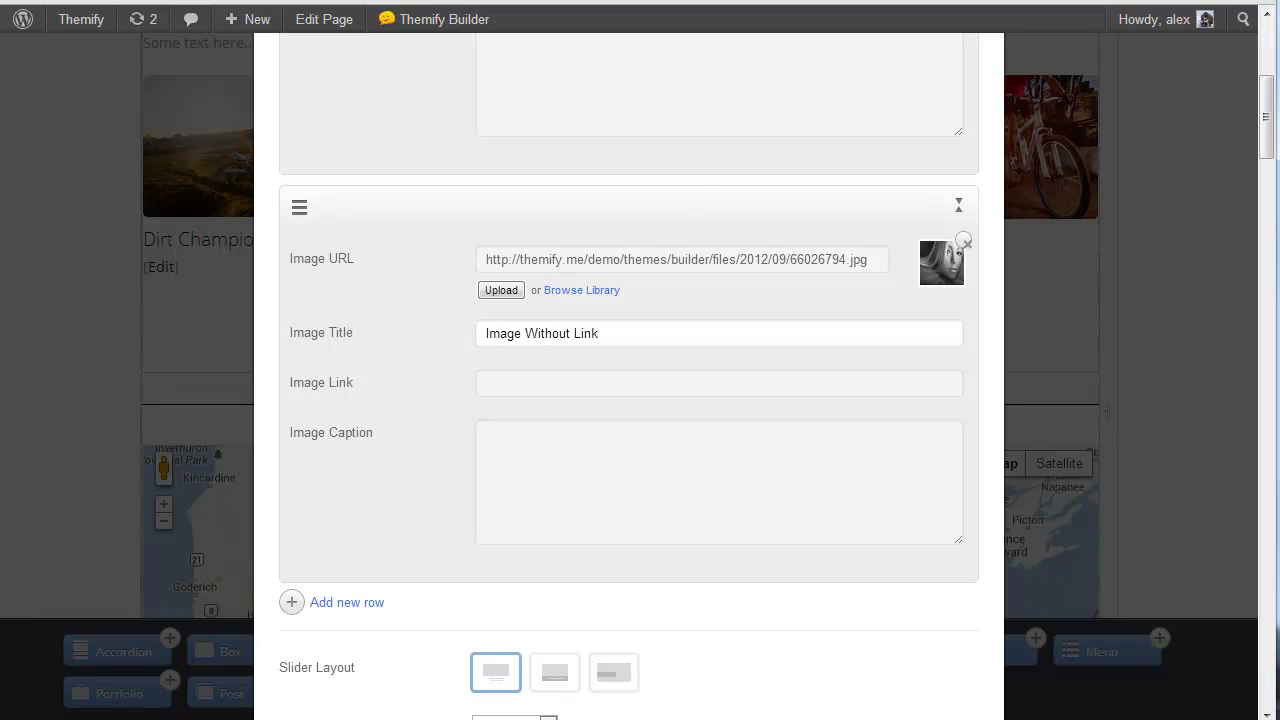
# Step: Save the image slider module, leaving its image size and slider options at their defaults
pyautogui.moveTo(1274, 103); pyautogui.dragTo(1272, 212)
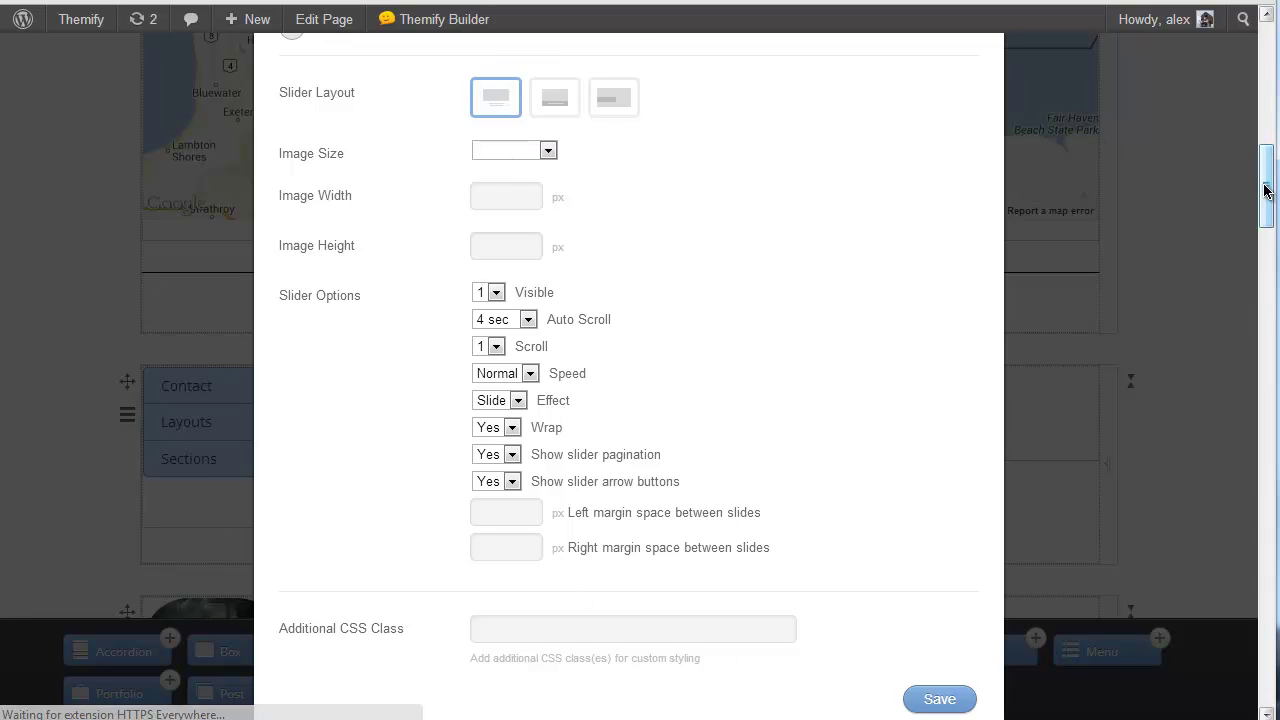
pyautogui.moveTo(1265, 190); pyautogui.dragTo(1268, 194)
pyautogui.click(941, 664)
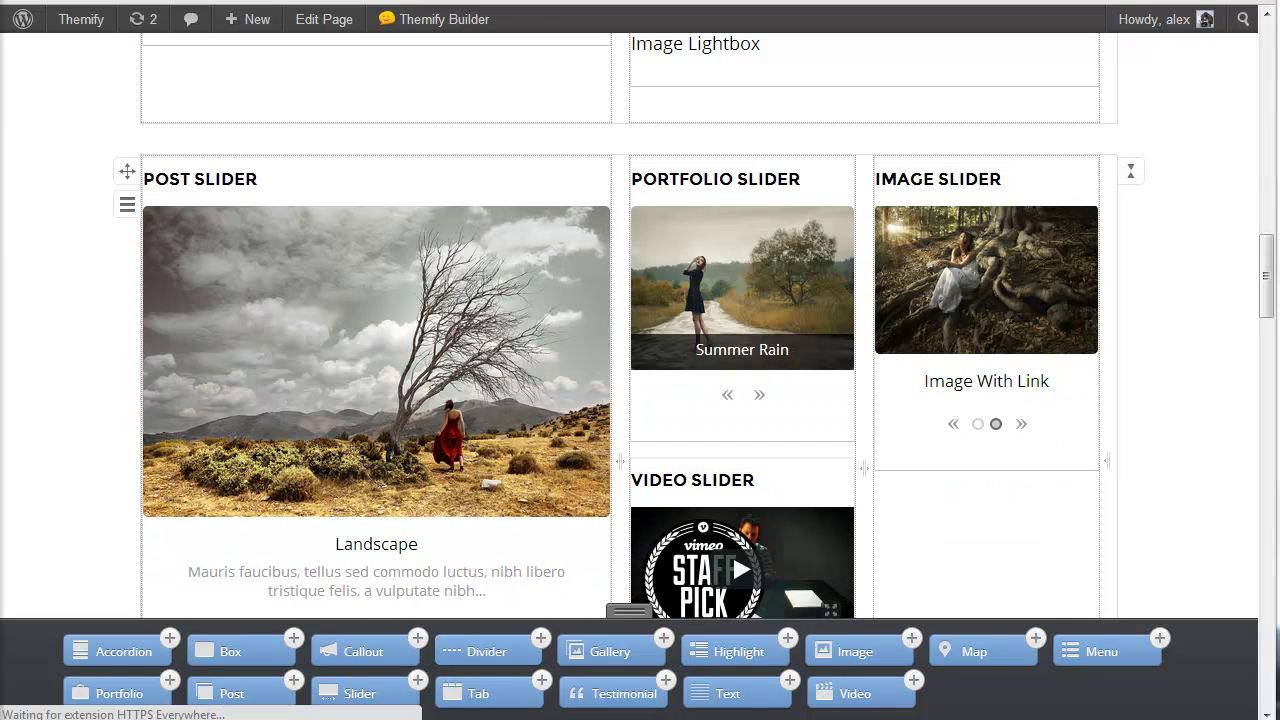
# Step: Add another Slider module below the image slider, titled "Text Slider" and displaying Text
pyautogui.moveTo(354, 690); pyautogui.dragTo(950, 539)
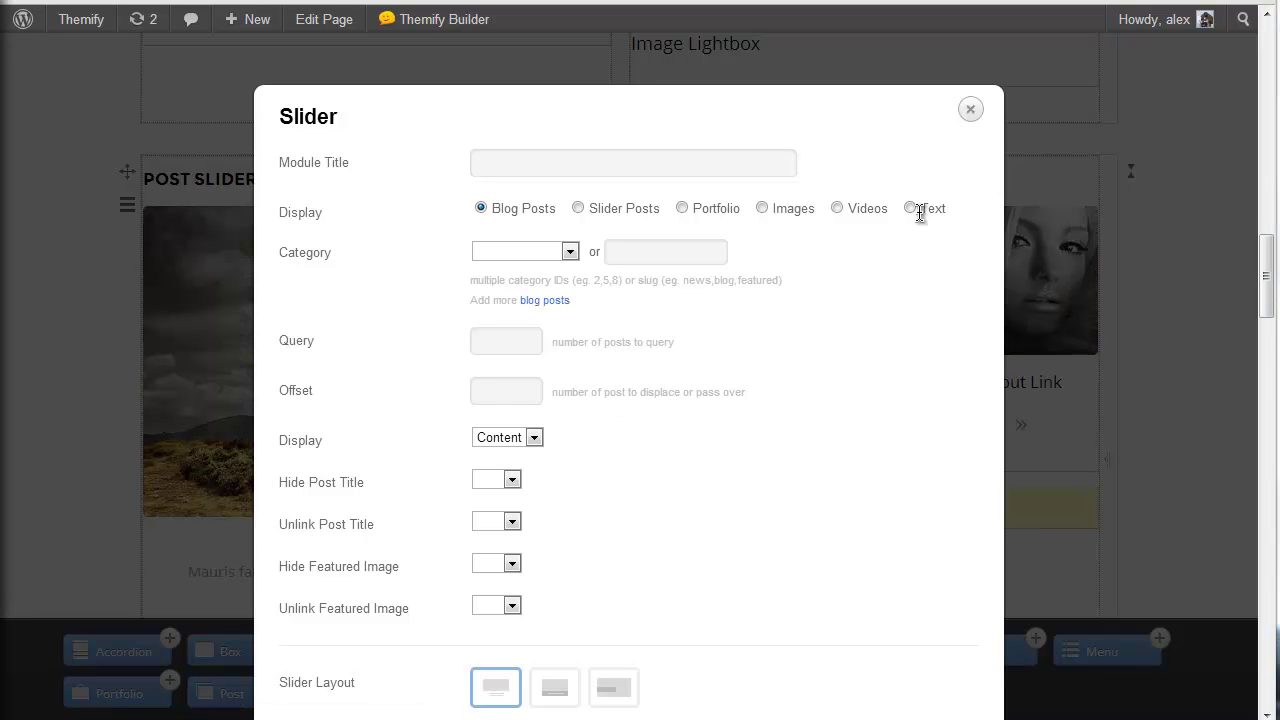
pyautogui.click(581, 168)
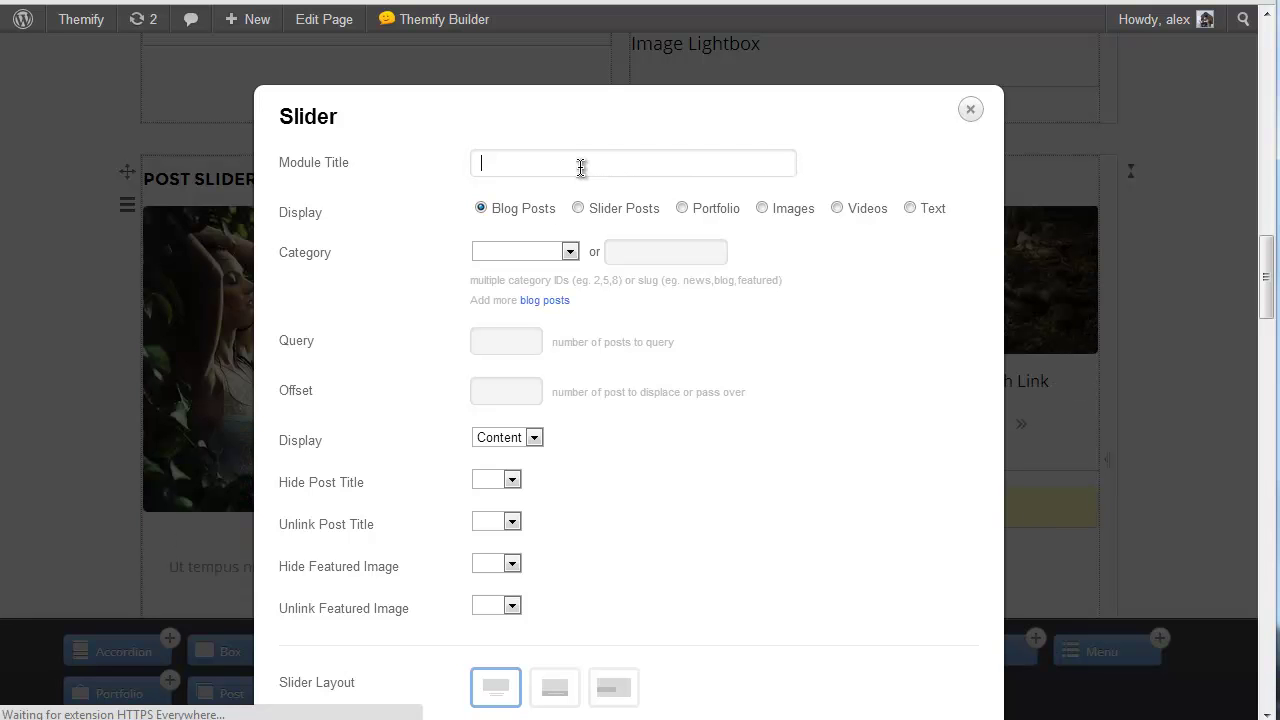
pyautogui.write('Text Slider')
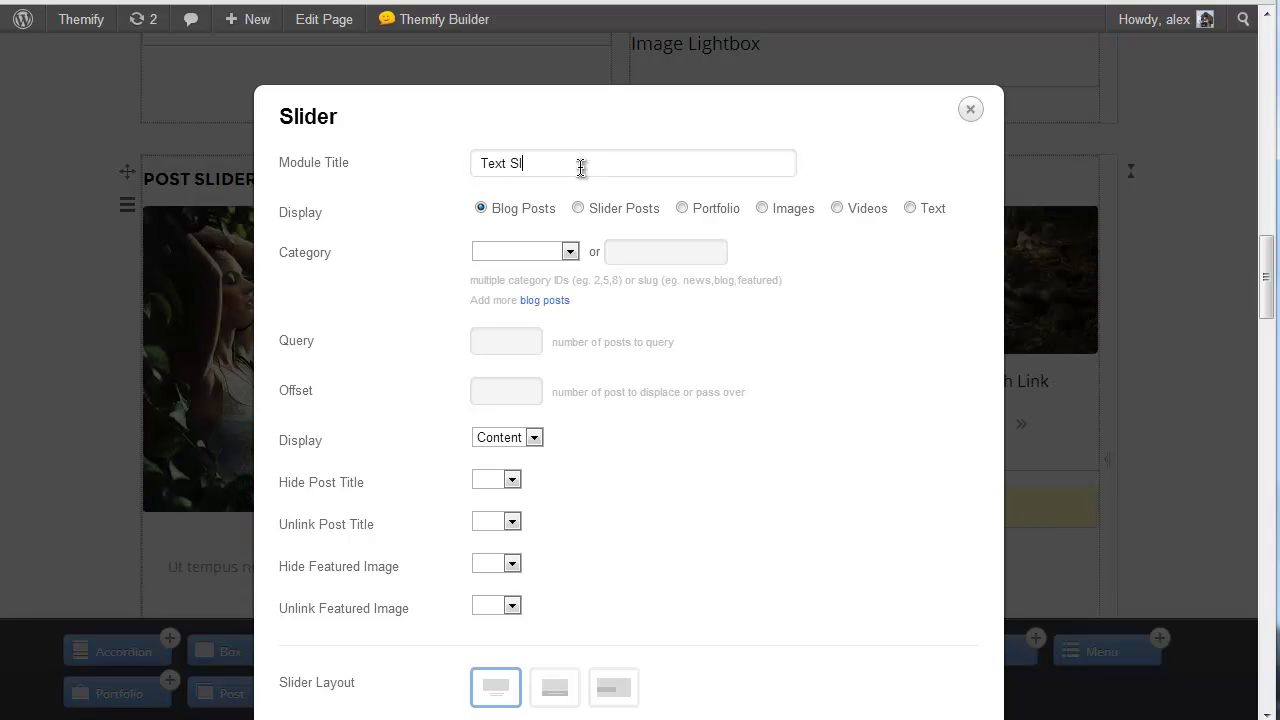
pyautogui.click(911, 207)
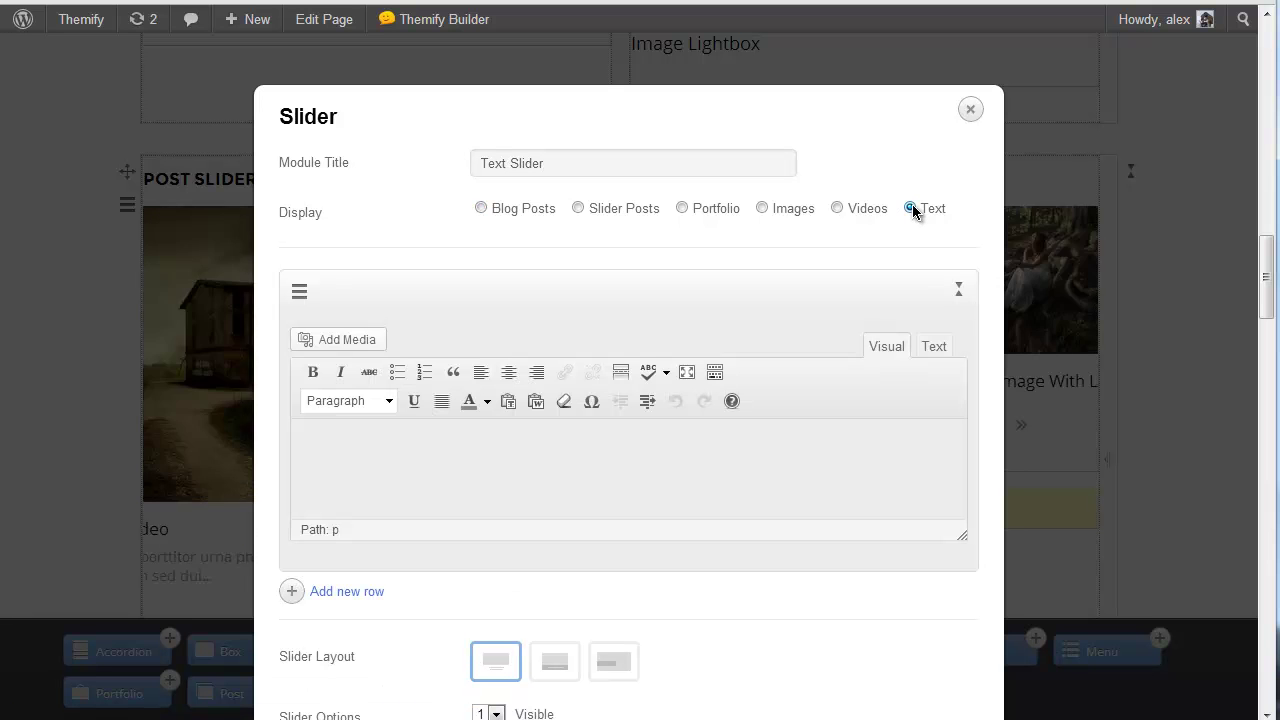
# Step: Write two text slides with bold headings "Text Slide One" and "Text Slide Two", each followed by "You can insert any content here using the visual editor."
pyautogui.click(452, 491)
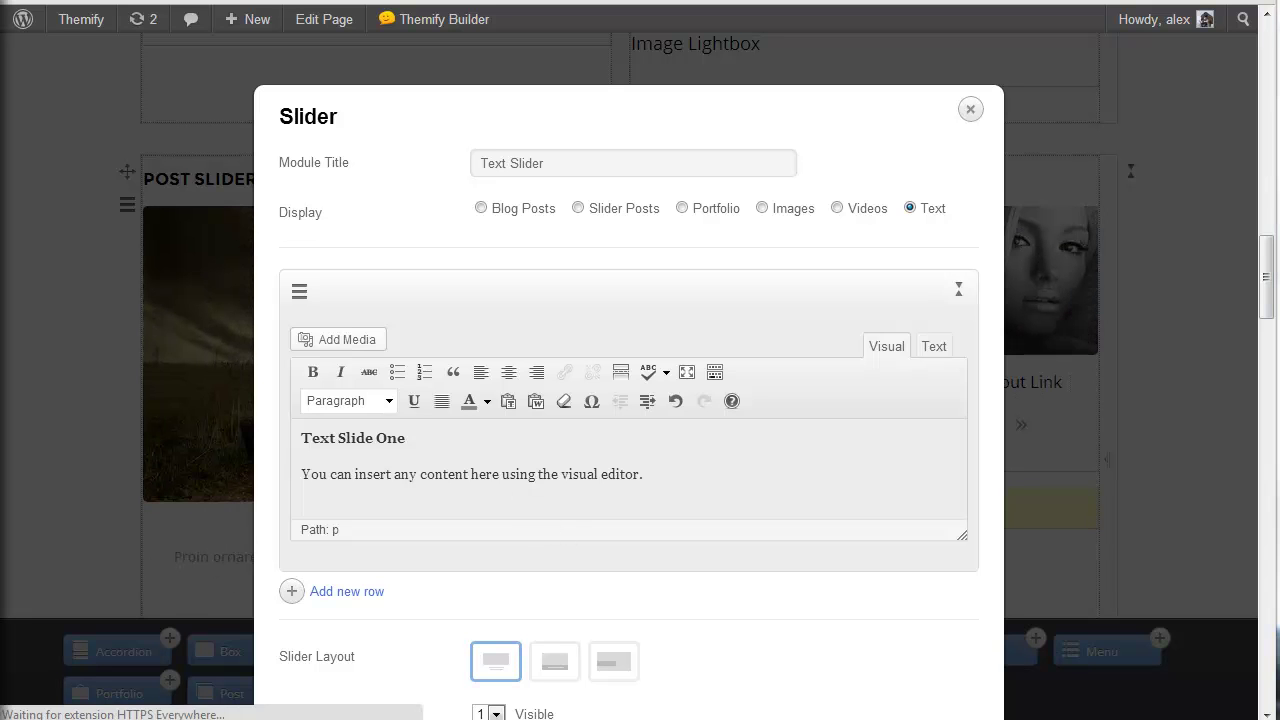
pyautogui.click(328, 592)
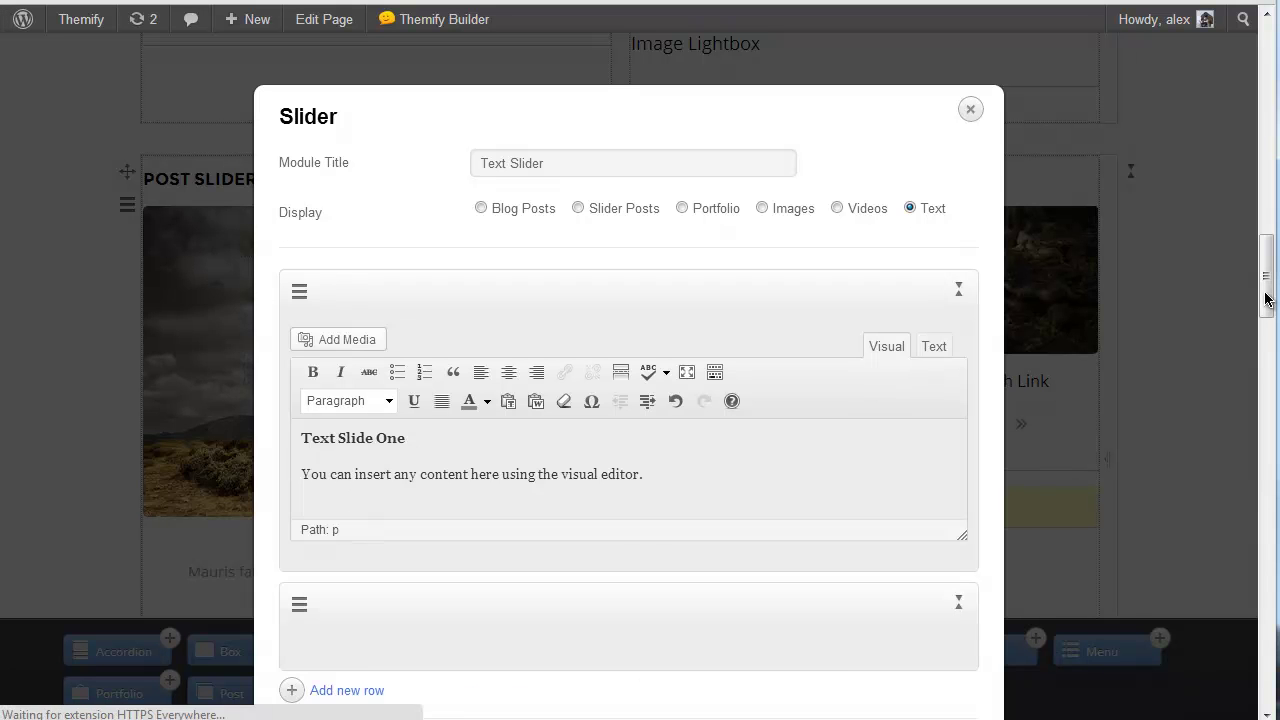
pyautogui.moveTo(1266, 277); pyautogui.dragTo(1266, 340)
pyautogui.click(371, 369)
pyautogui.write('Text Slide Two You can insert any content here using the visual editor.')
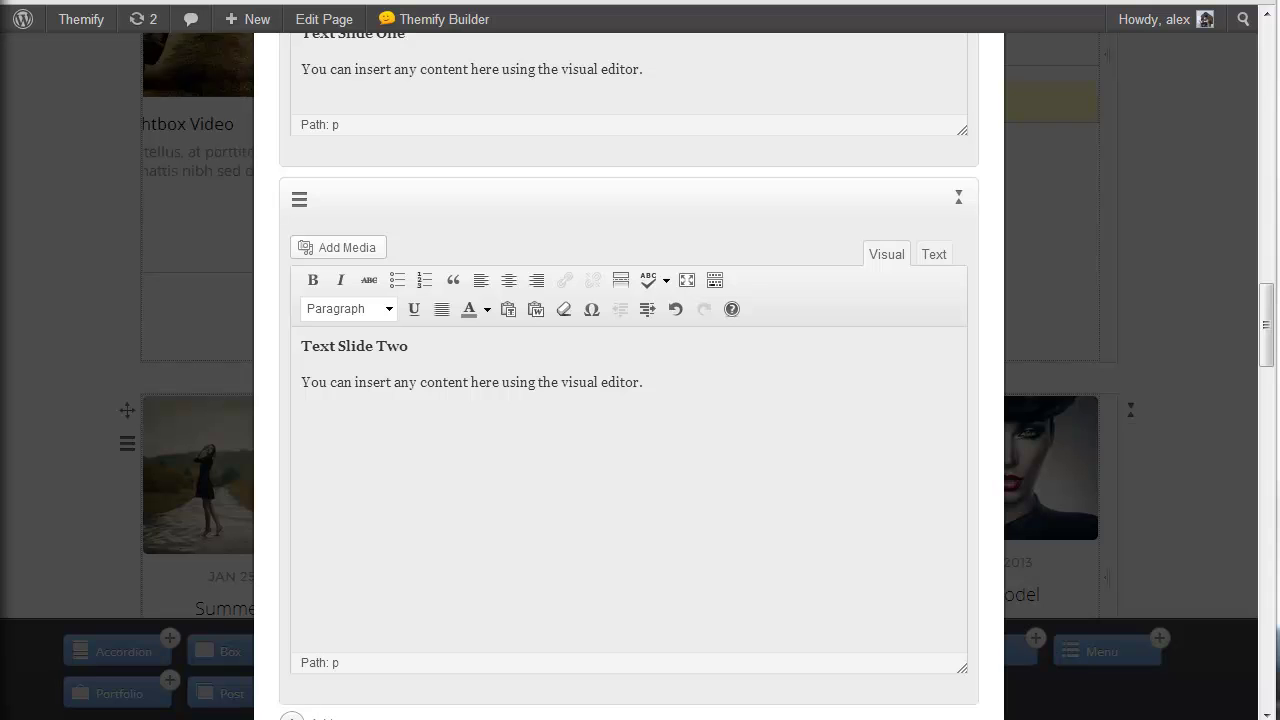
# Step: Add a third text slide with bold heading "Text Slide Three" and the line "You can insert any content here using the visual editor."
pyautogui.moveTo(1270, 330); pyautogui.dragTo(1266, 360)
pyautogui.click(350, 451)
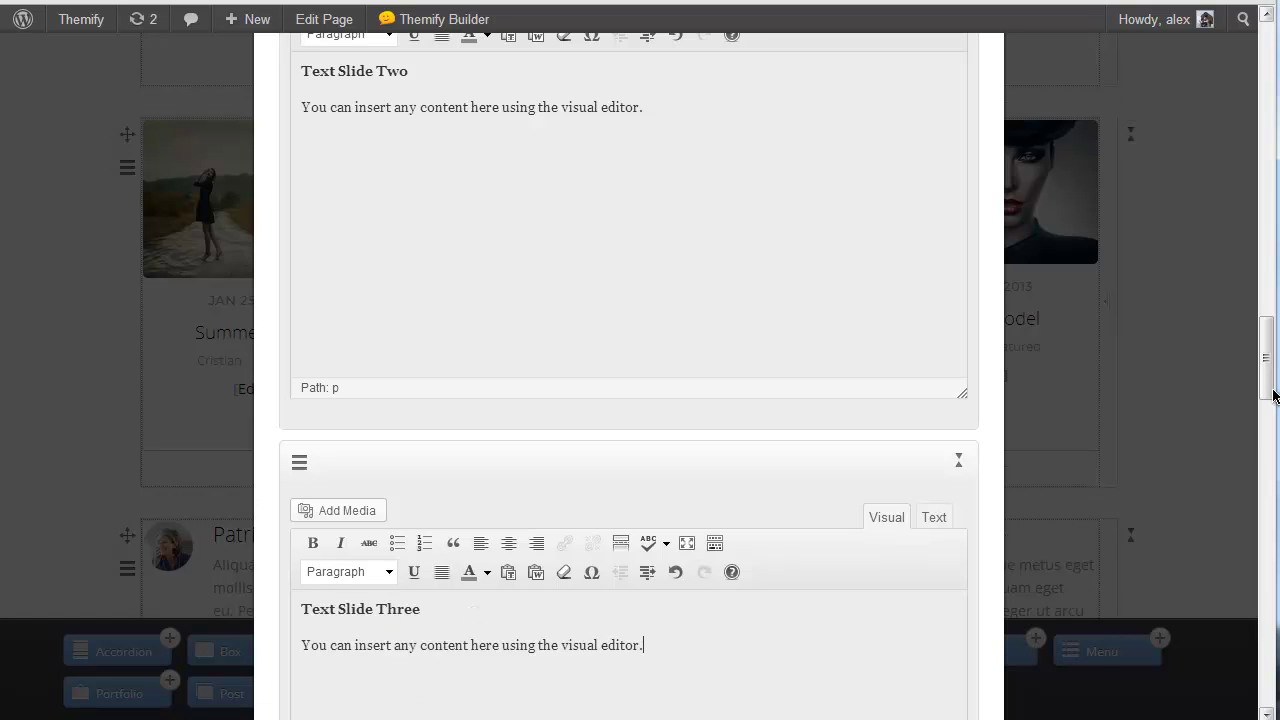
pyautogui.moveTo(331, 464)
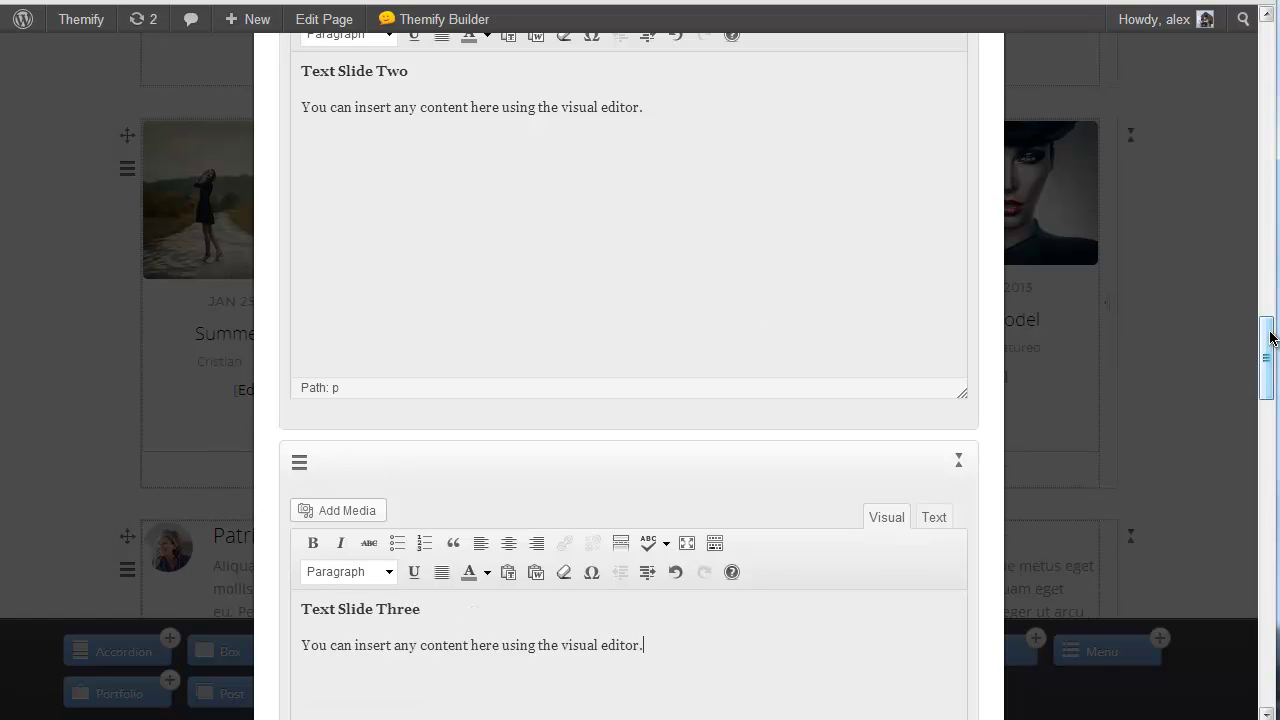
pyautogui.moveTo(1272, 338); pyautogui.dragTo(1272, 332)
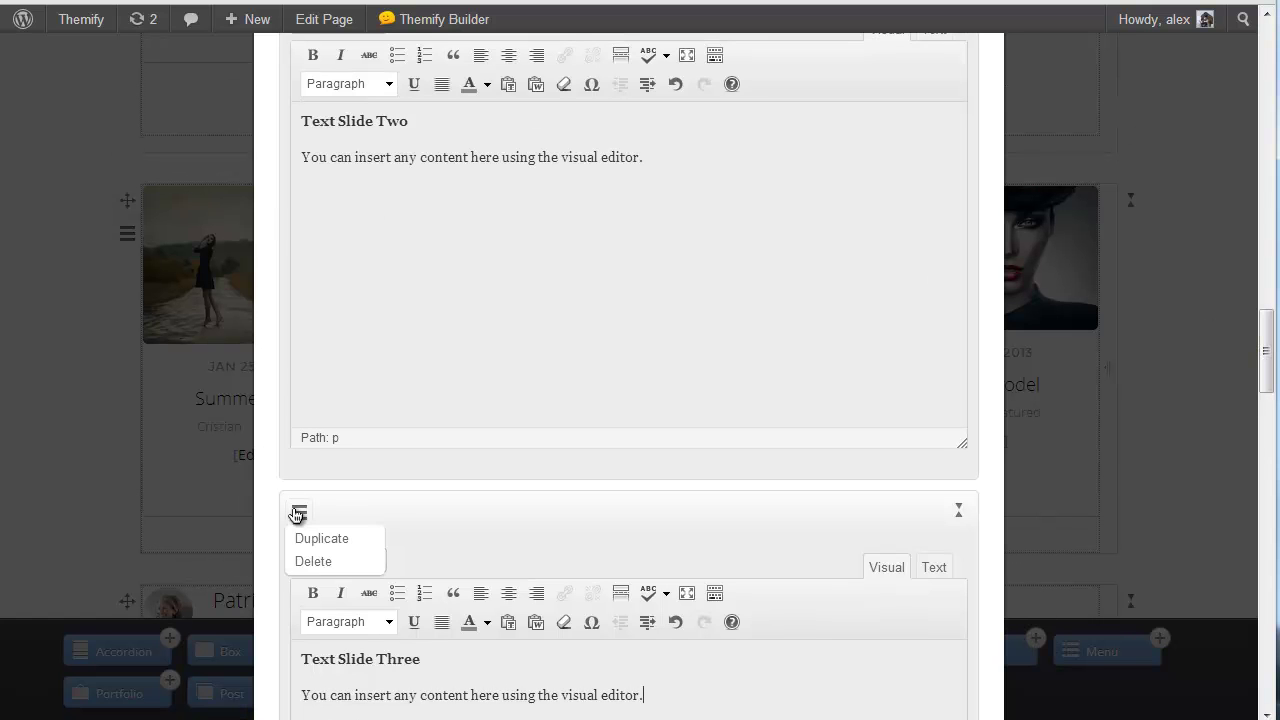
# Step: Save the text slider module, leaving its slider layout and slider options at their defaults
pyautogui.moveTo(1270, 371); pyautogui.dragTo(1270, 428)
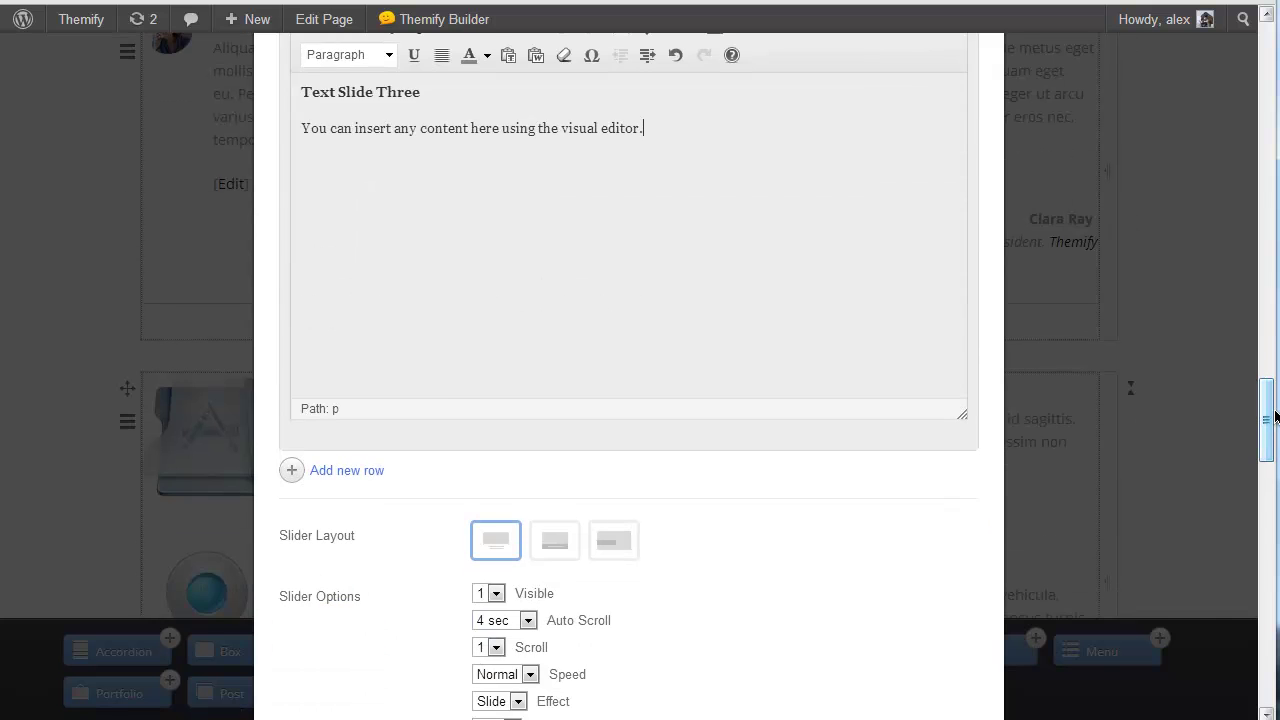
pyautogui.click(1191, 674)
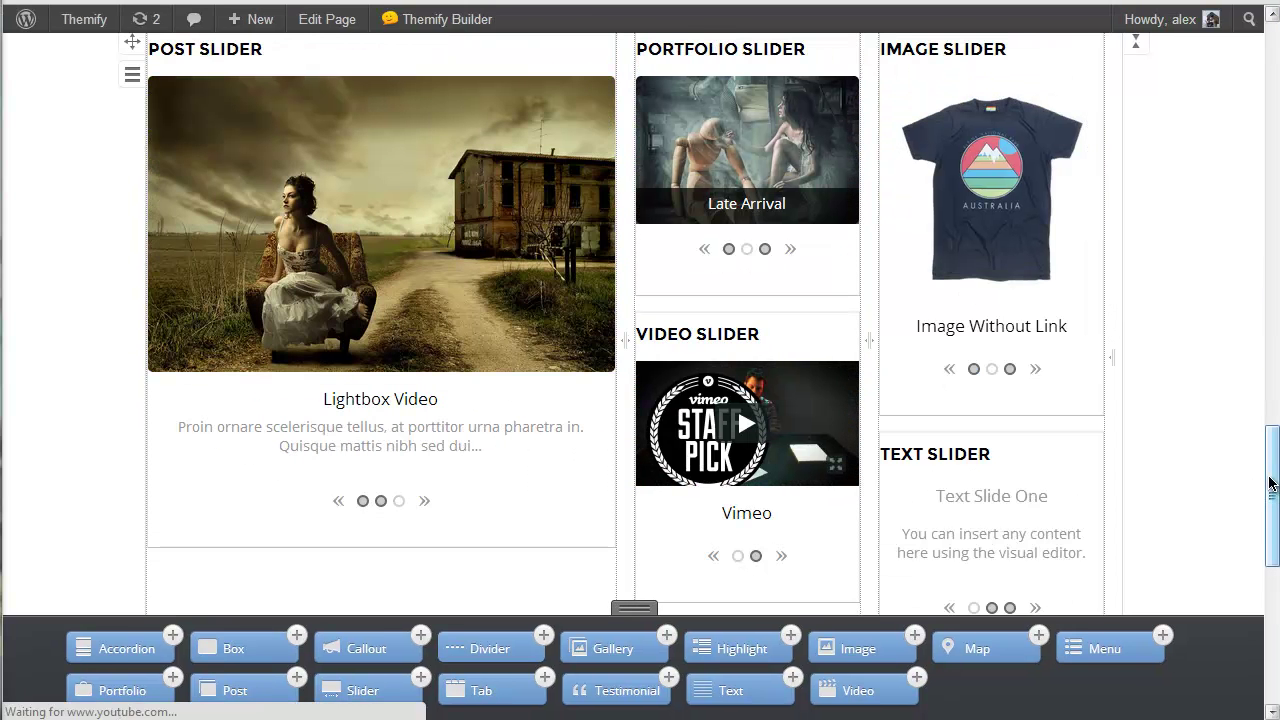
pyautogui.moveTo(1274, 486); pyautogui.dragTo(1275, 515)
pyautogui.scroll(3, 1274, 495)
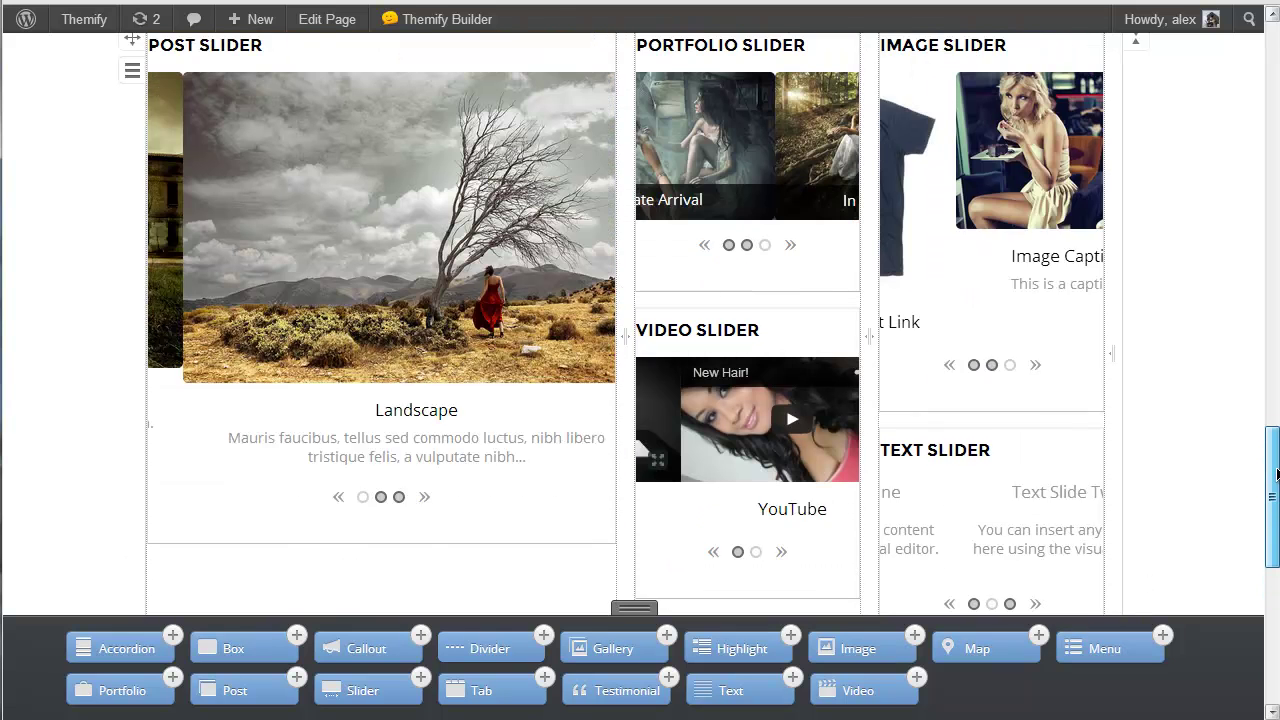
# Step: Add a Portfolio module to the empty row below the sliders, with category All Categories and a limit of 4 posts
pyautogui.scroll(-4, 1274, 493)
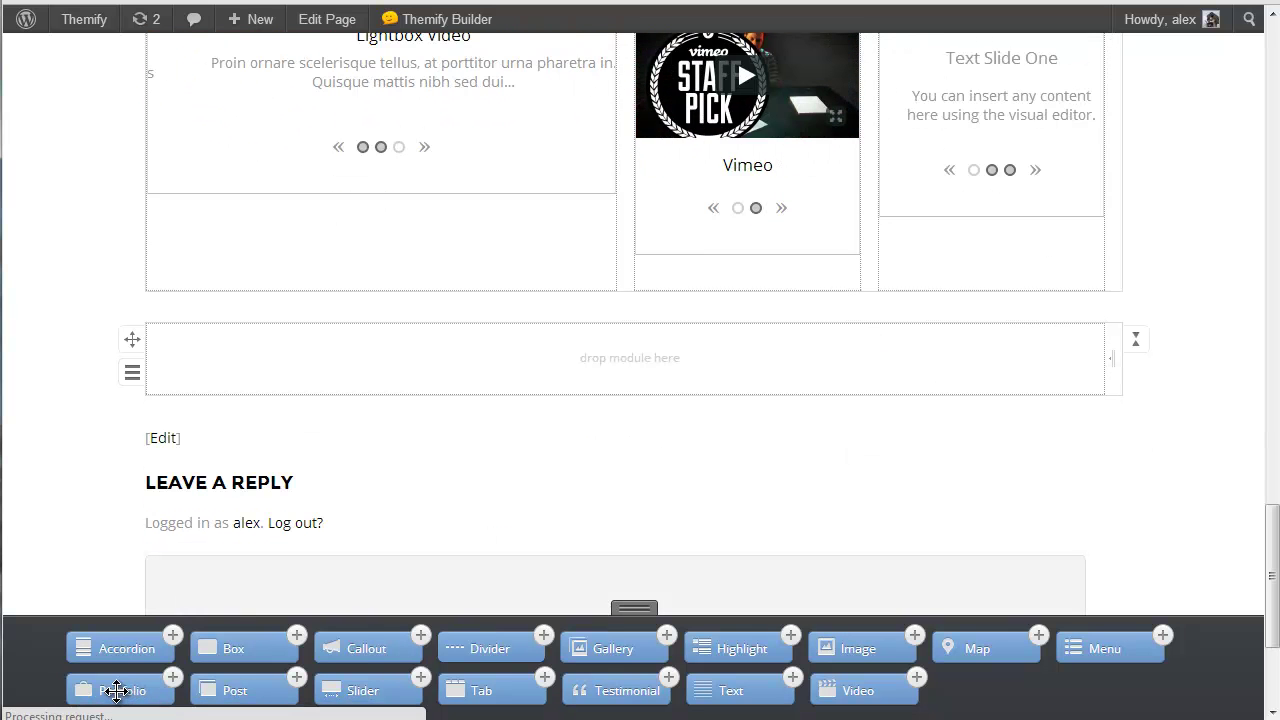
pyautogui.moveTo(175, 686); pyautogui.dragTo(300, 386)
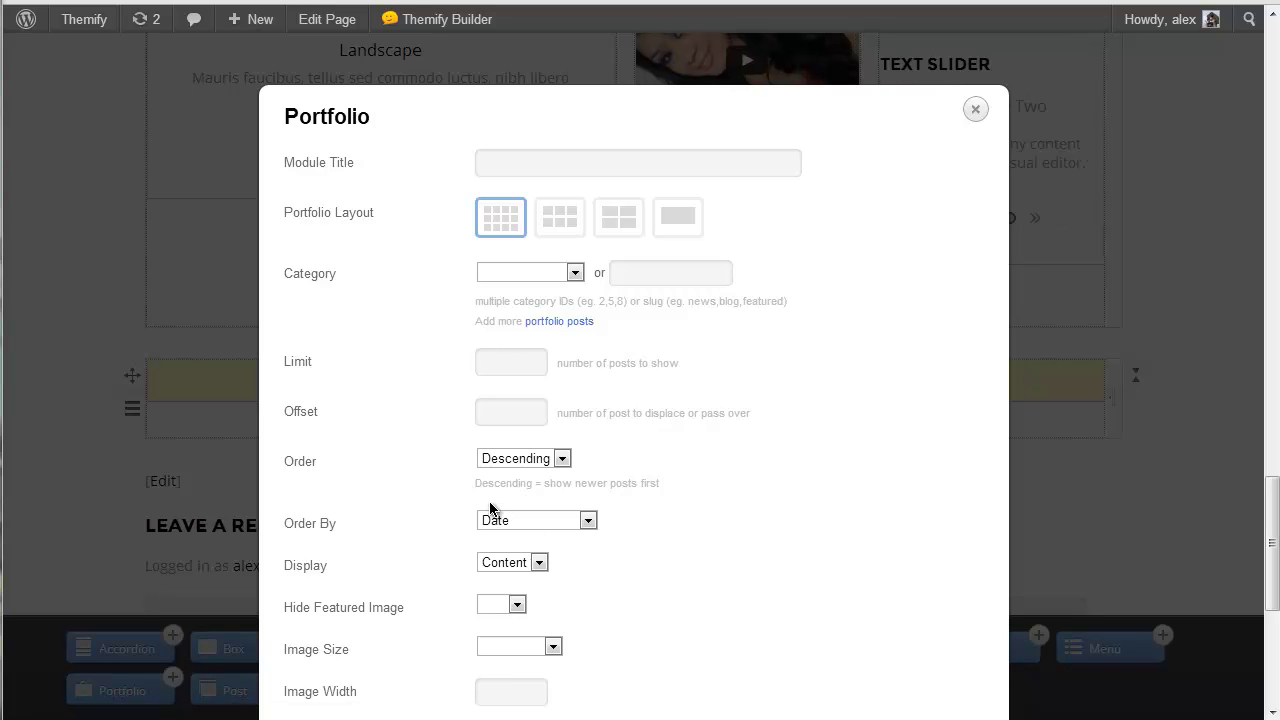
pyautogui.click(574, 273)
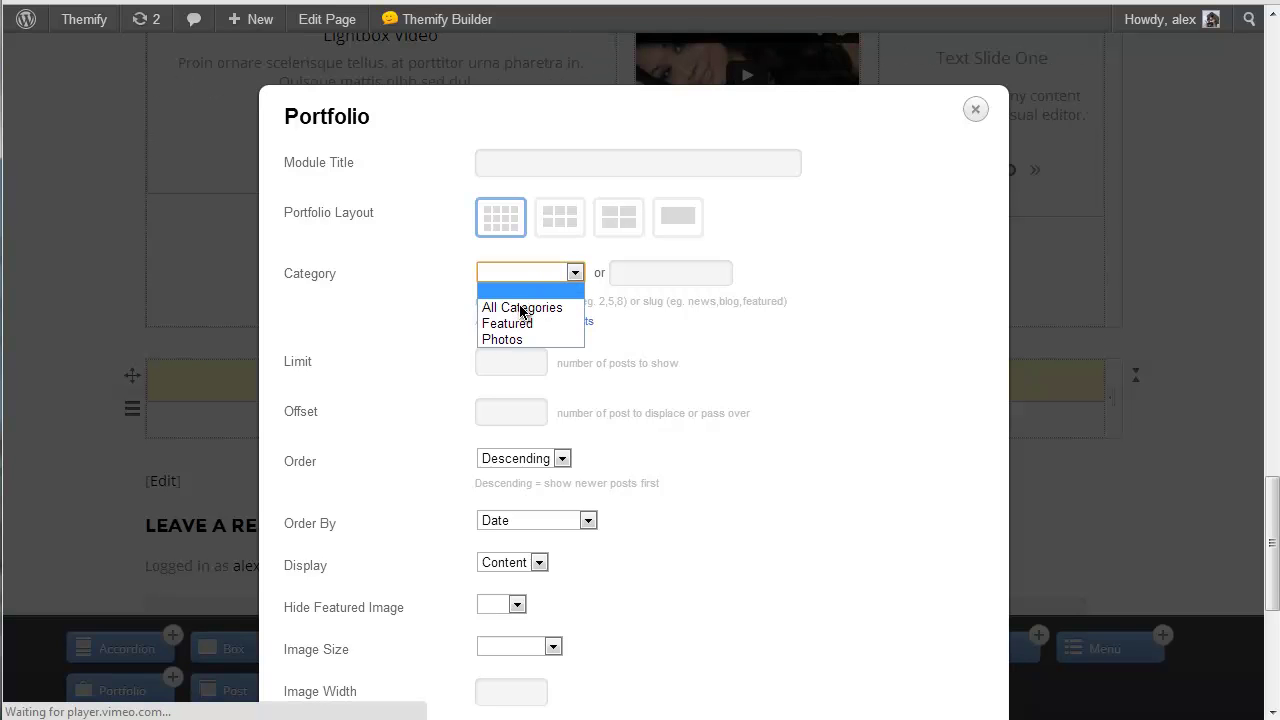
pyautogui.click(522, 308)
pyautogui.click(496, 361)
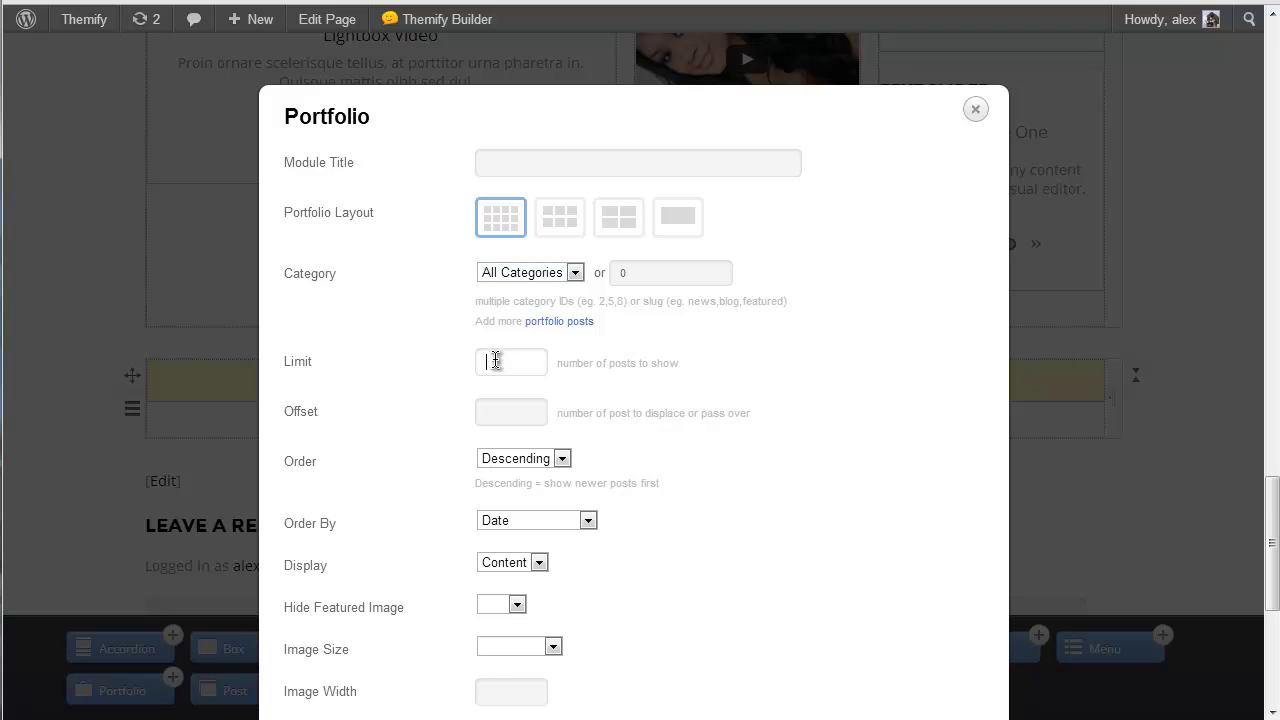
pyautogui.write('4')
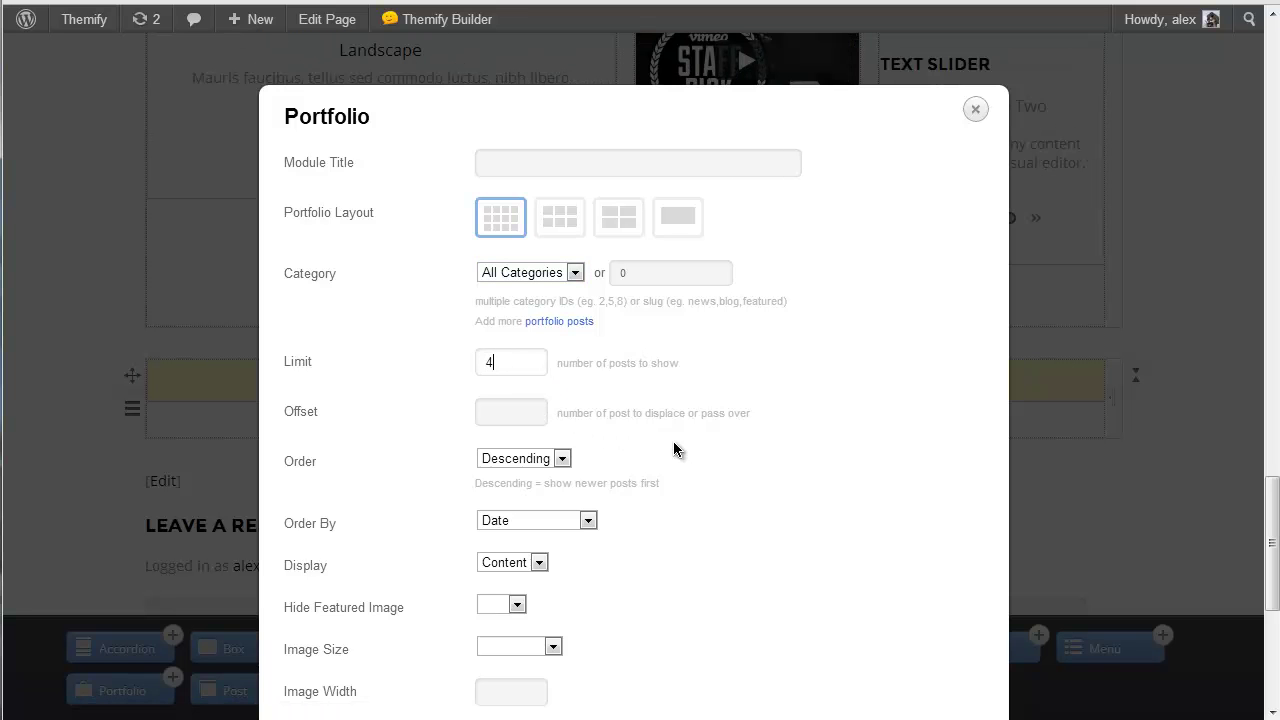
# Step: Set the portfolio's display to None, image width to 225 and image height to 120, and save the module
pyautogui.click(519, 569)
pyautogui.click(519, 570)
pyautogui.click(510, 616)
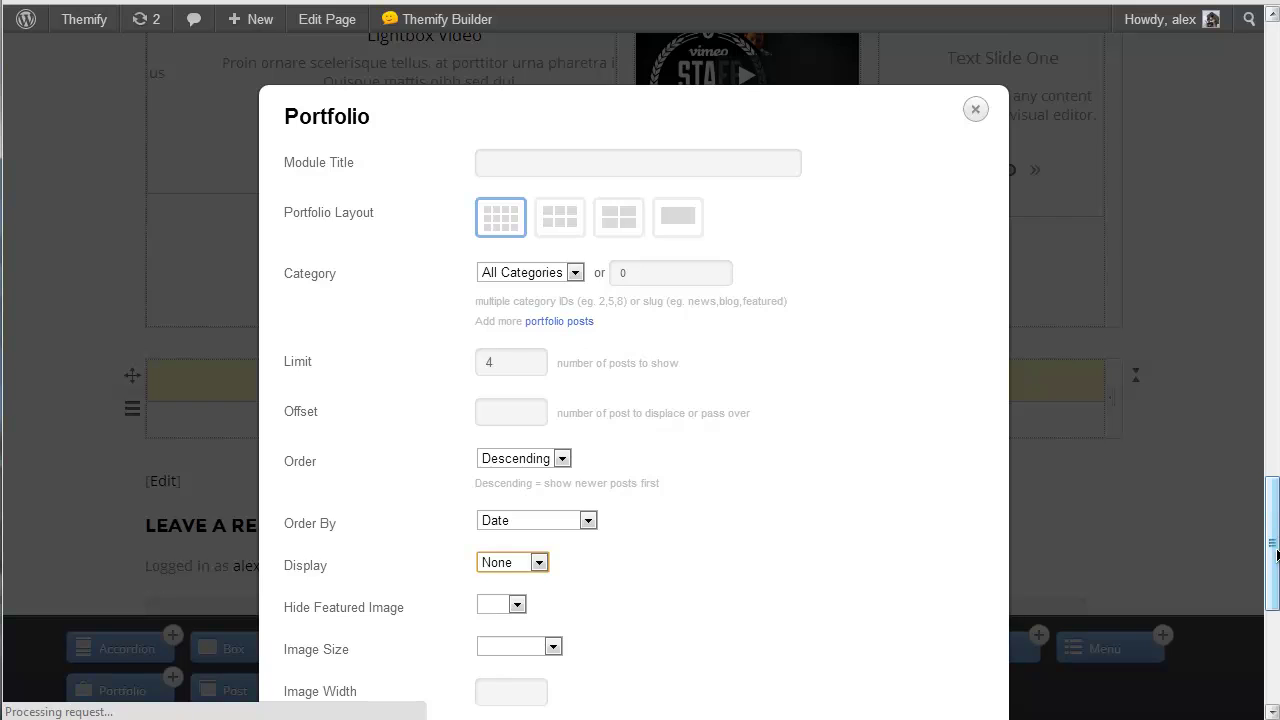
pyautogui.moveTo(1274, 520); pyautogui.dragTo(1276, 556)
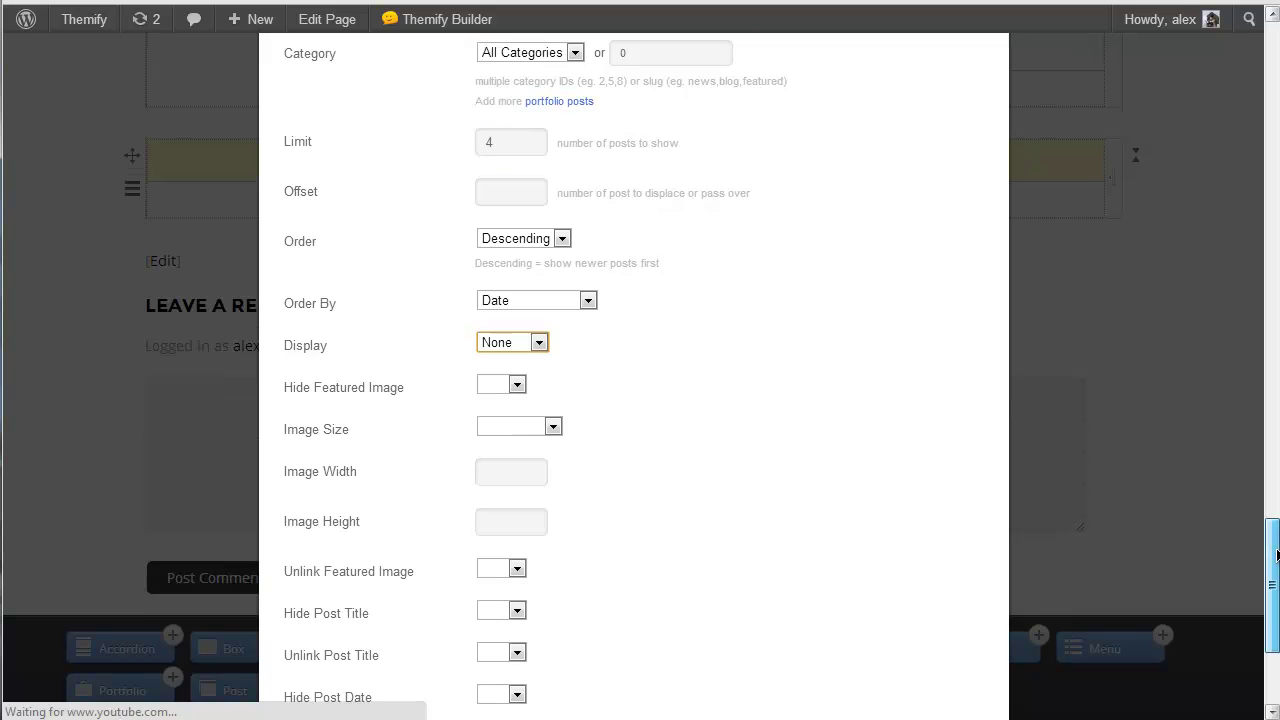
pyautogui.click(509, 474)
pyautogui.write('225')
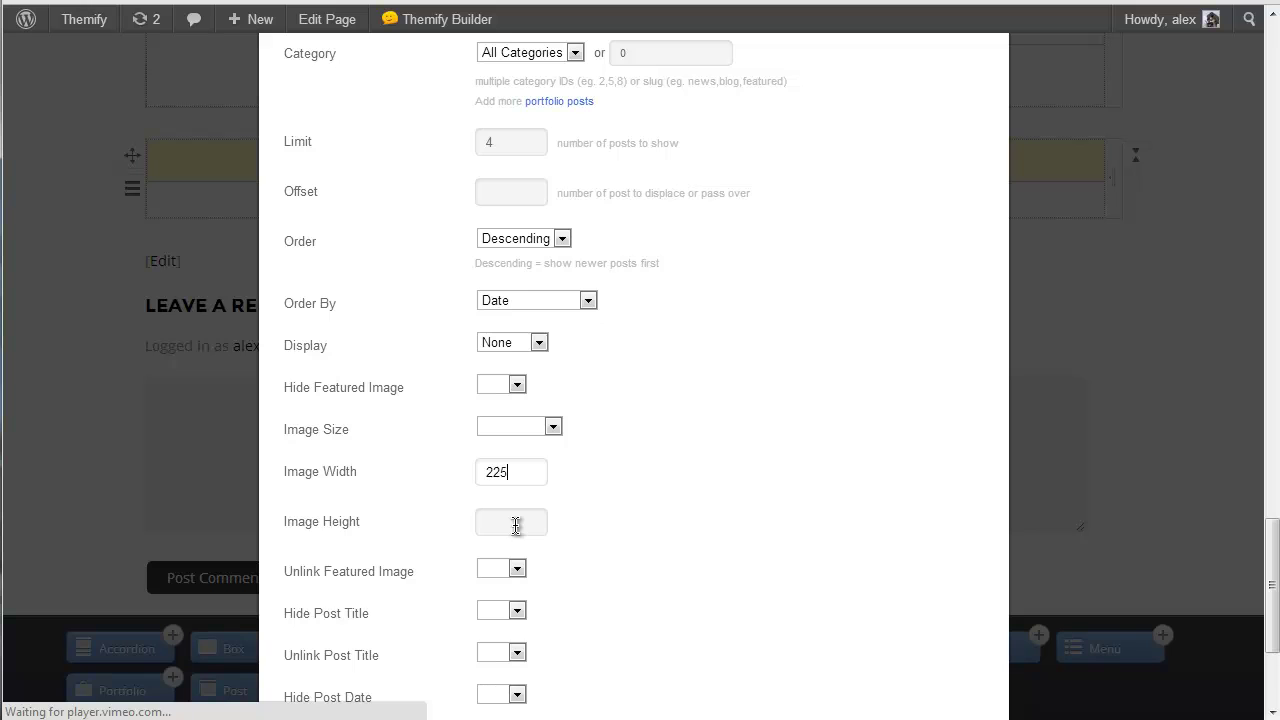
pyautogui.click(515, 525)
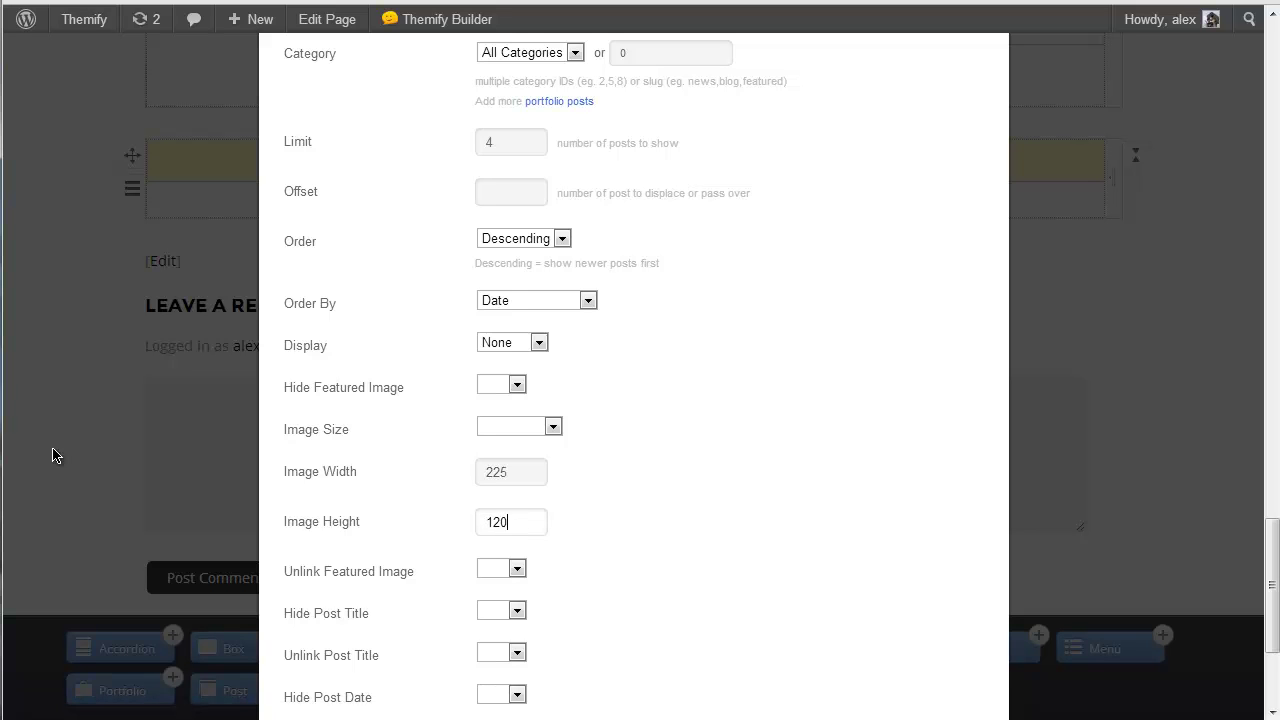
pyautogui.write('120')
pyautogui.click(1160, 532)
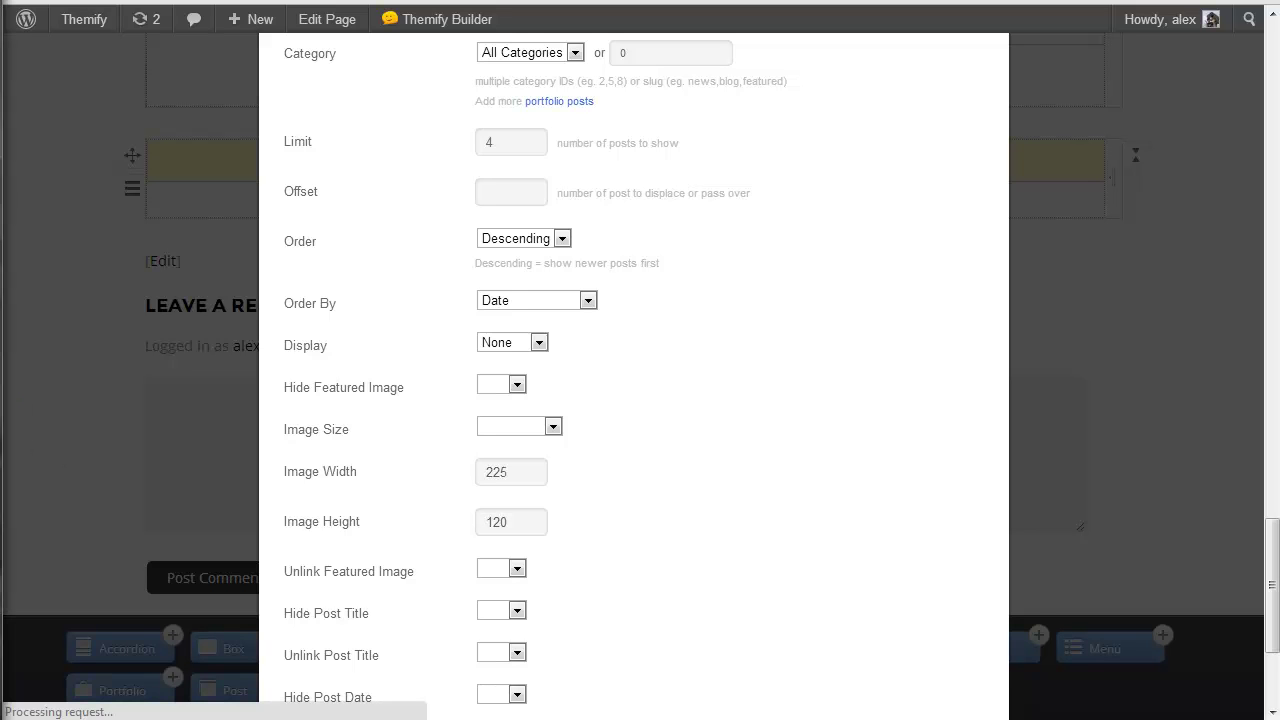
pyautogui.moveTo(1268, 563); pyautogui.dragTo(1271, 603)
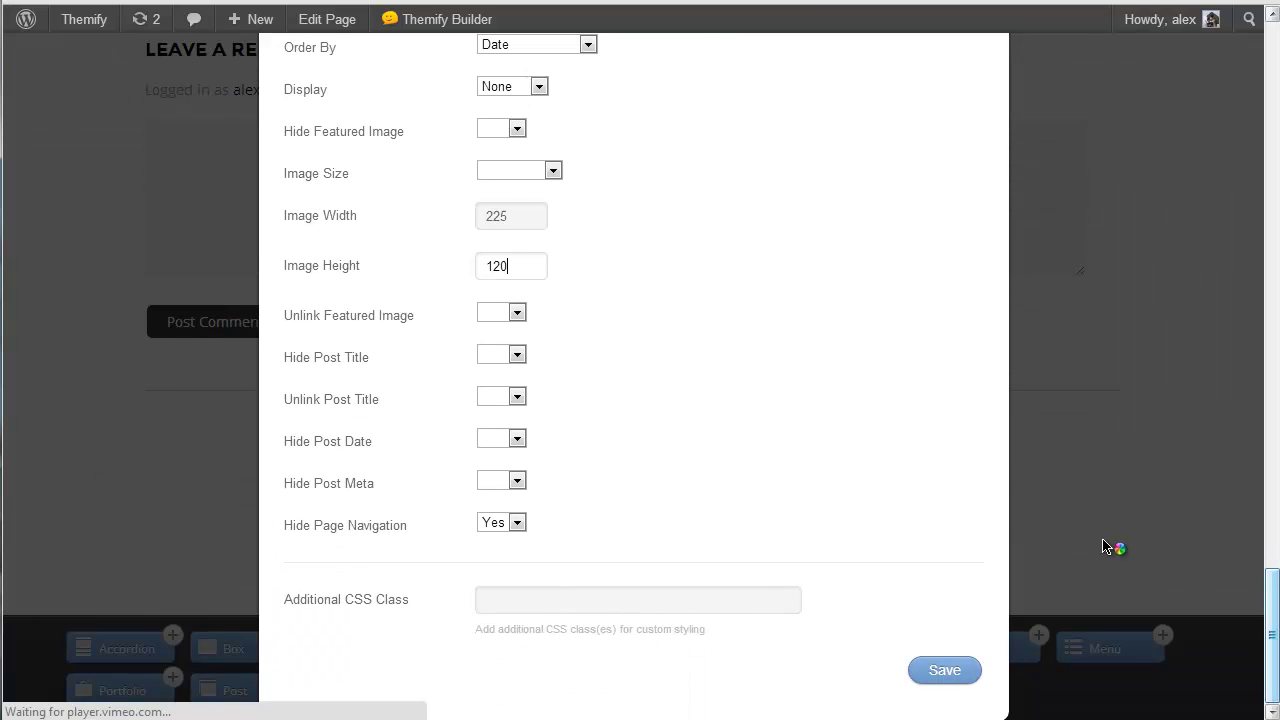
pyautogui.click(940, 670)
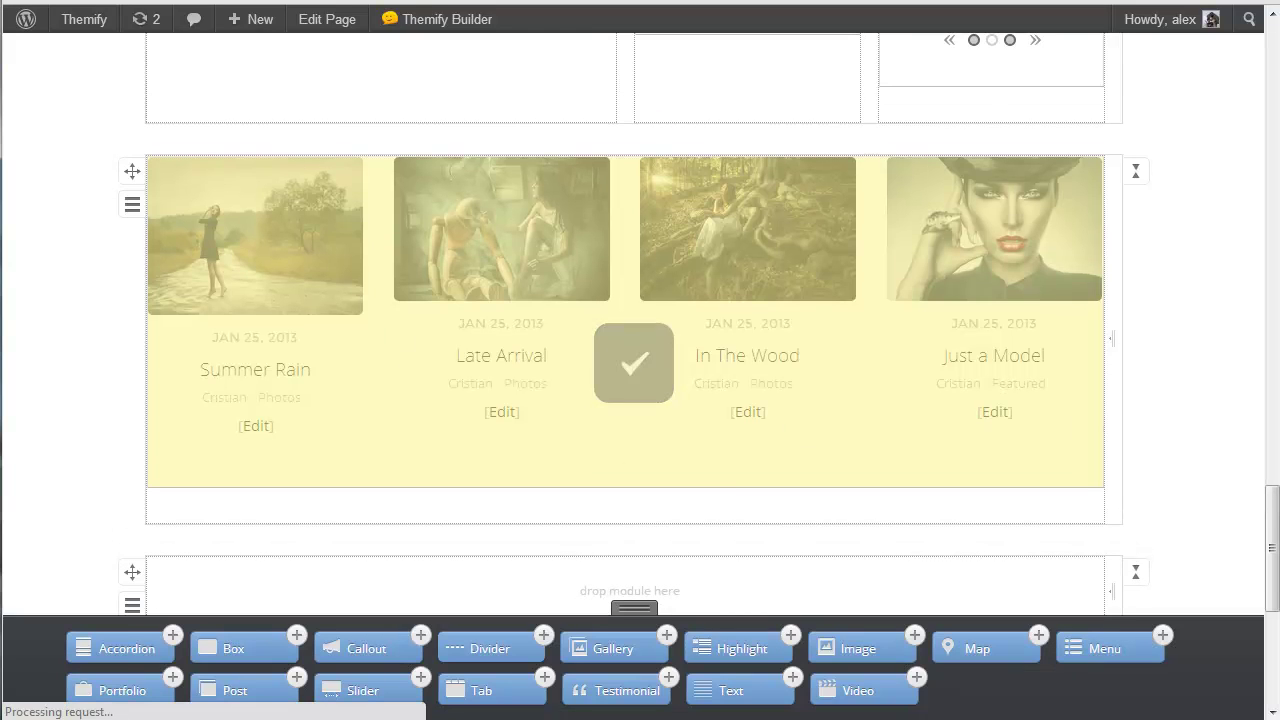
# Step: Add a Testimonial module below the portfolio, using the three-column grid layout, category All Categories and a limit of 3 posts
pyautogui.scroll(-1, 1270, 523)
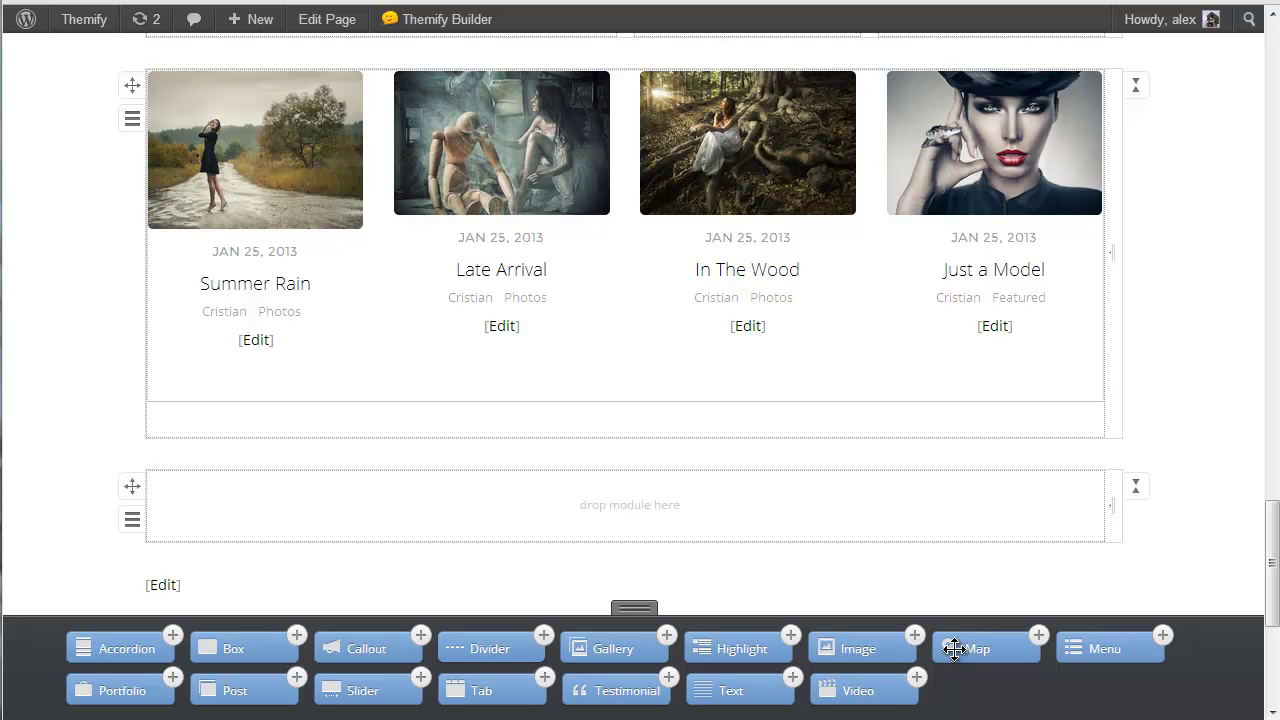
pyautogui.moveTo(614, 691); pyautogui.dragTo(353, 440)
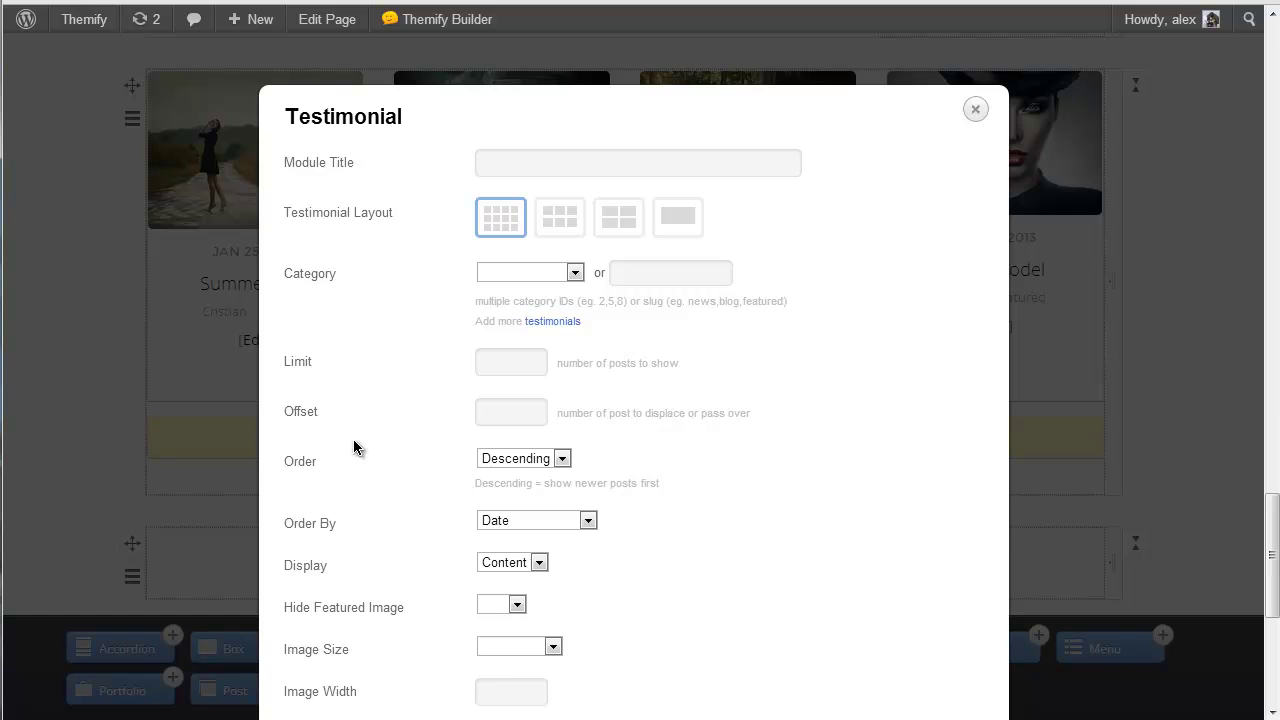
pyautogui.click(560, 228)
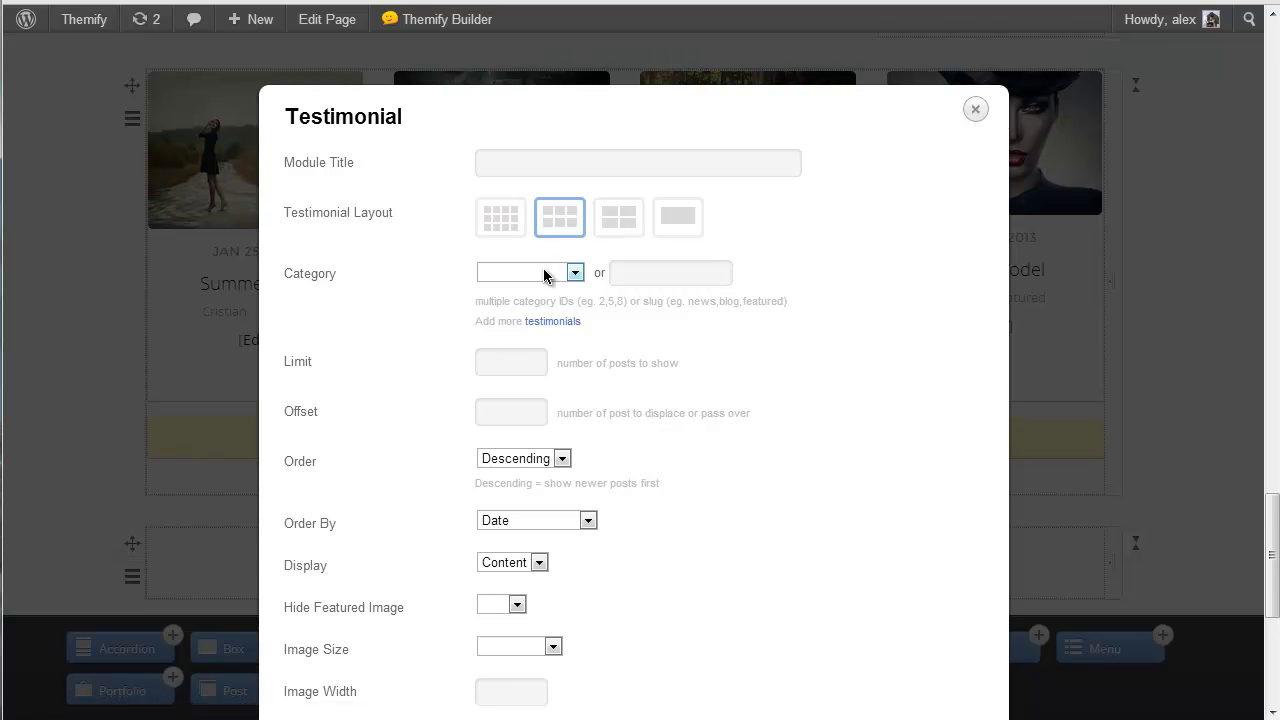
pyautogui.click(572, 272)
pyautogui.click(535, 309)
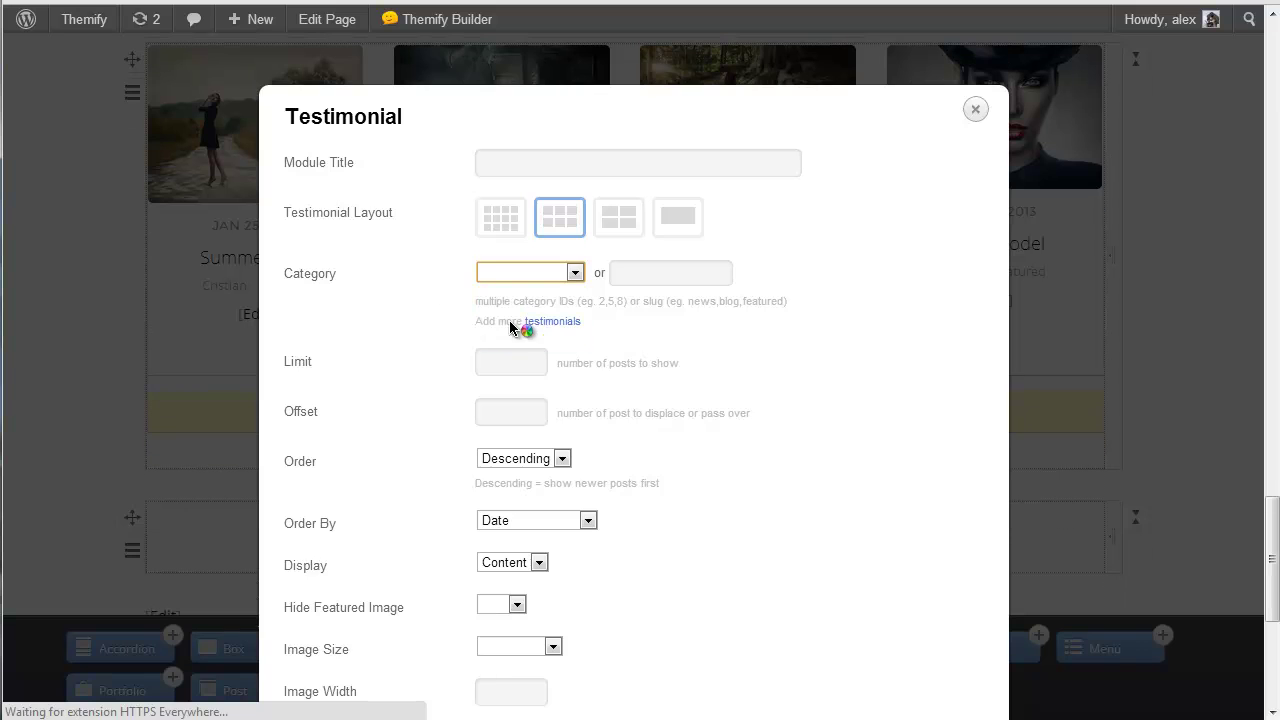
pyautogui.click(496, 357)
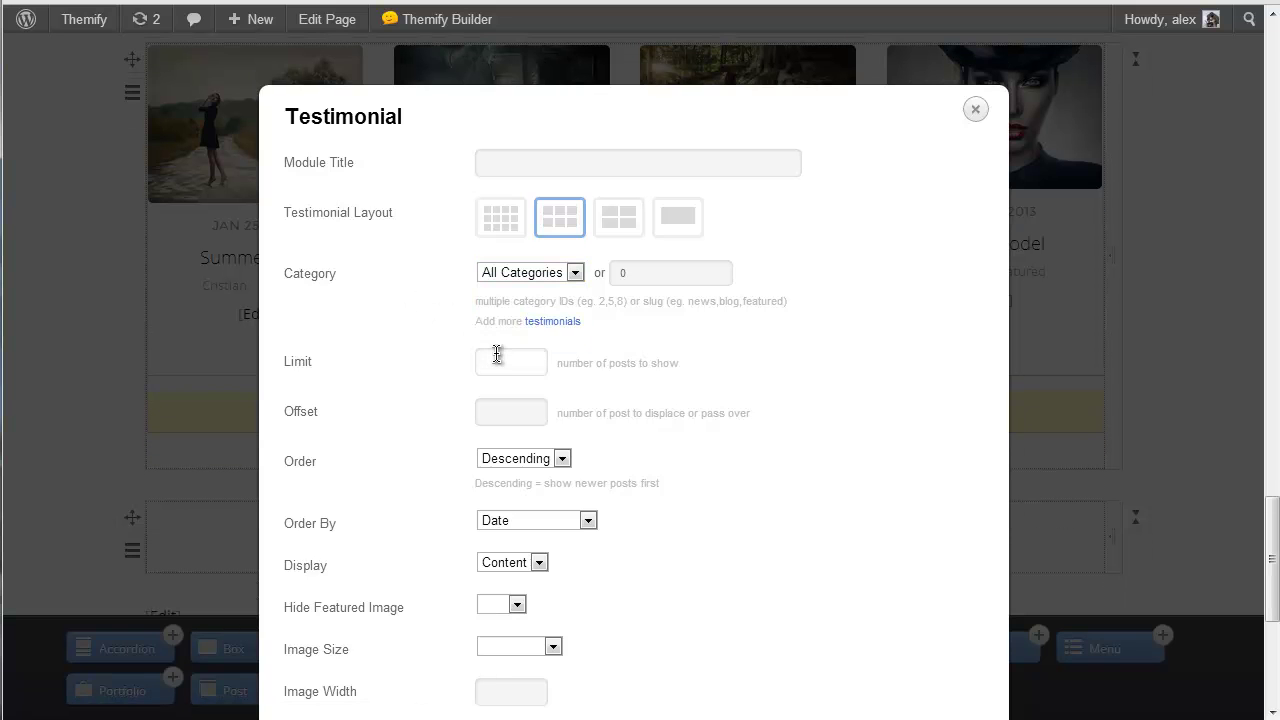
pyautogui.write('3')
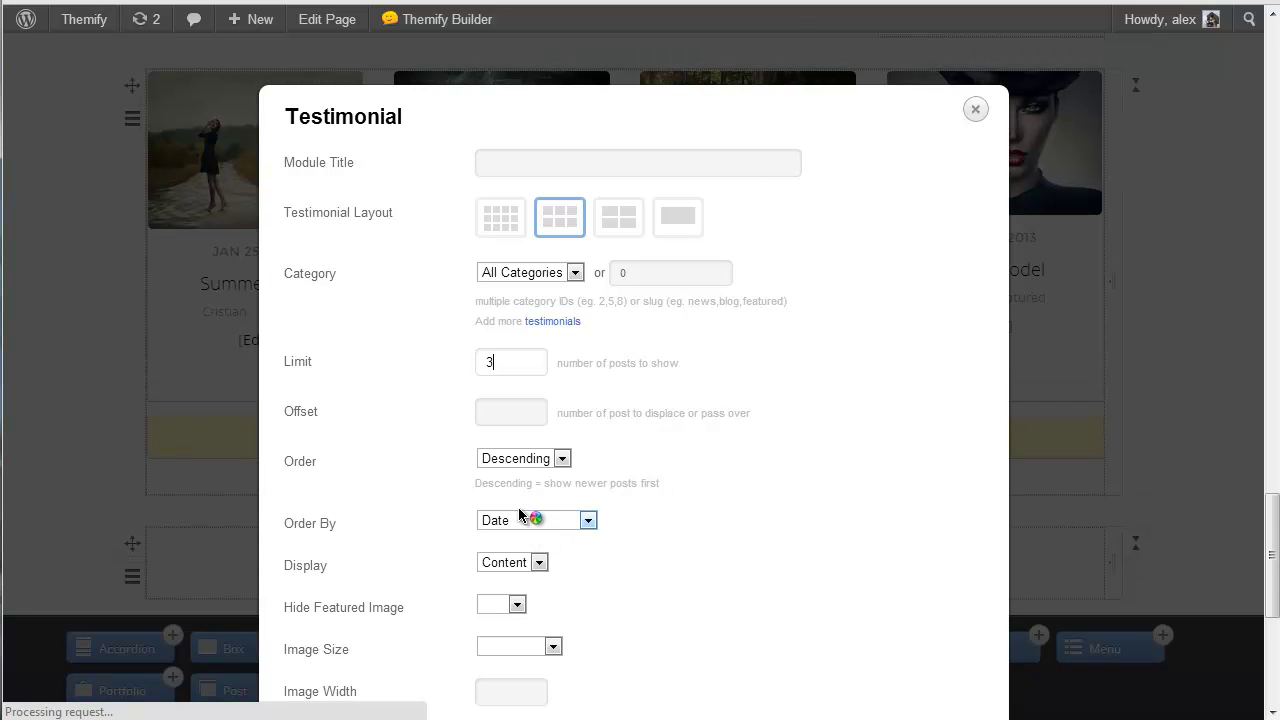
# Step: Set the testimonials' display to Excerpt, image width and height to 50, and save the module
pyautogui.click(505, 565)
pyautogui.click(518, 592)
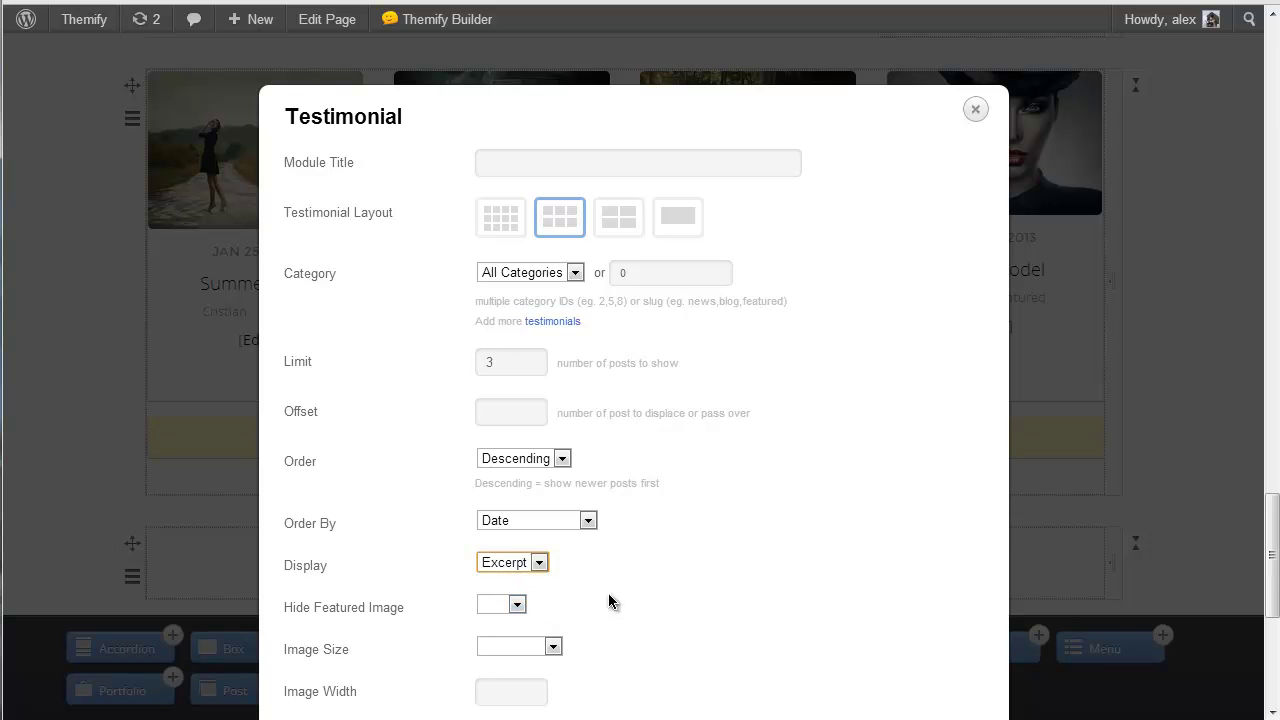
pyautogui.moveTo(1273, 553); pyautogui.dragTo(1273, 587)
pyautogui.click(492, 501)
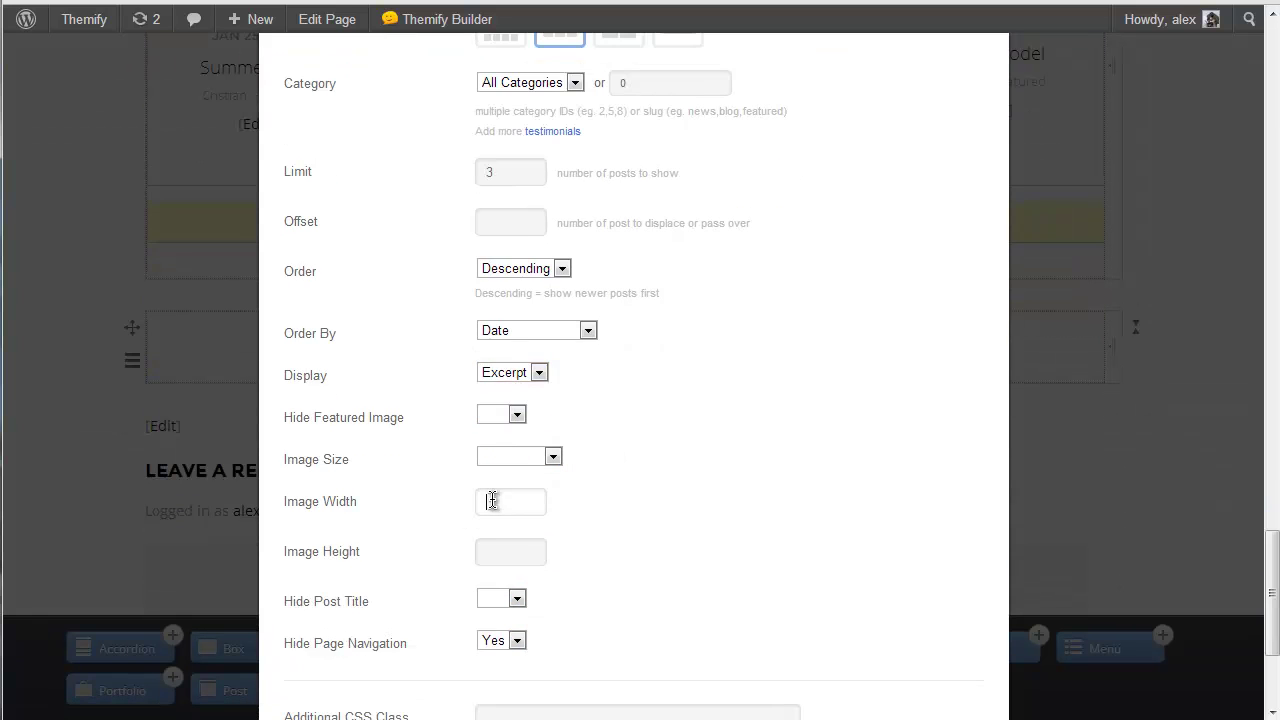
pyautogui.write('50')
pyautogui.press('Tab')
pyautogui.write('50')
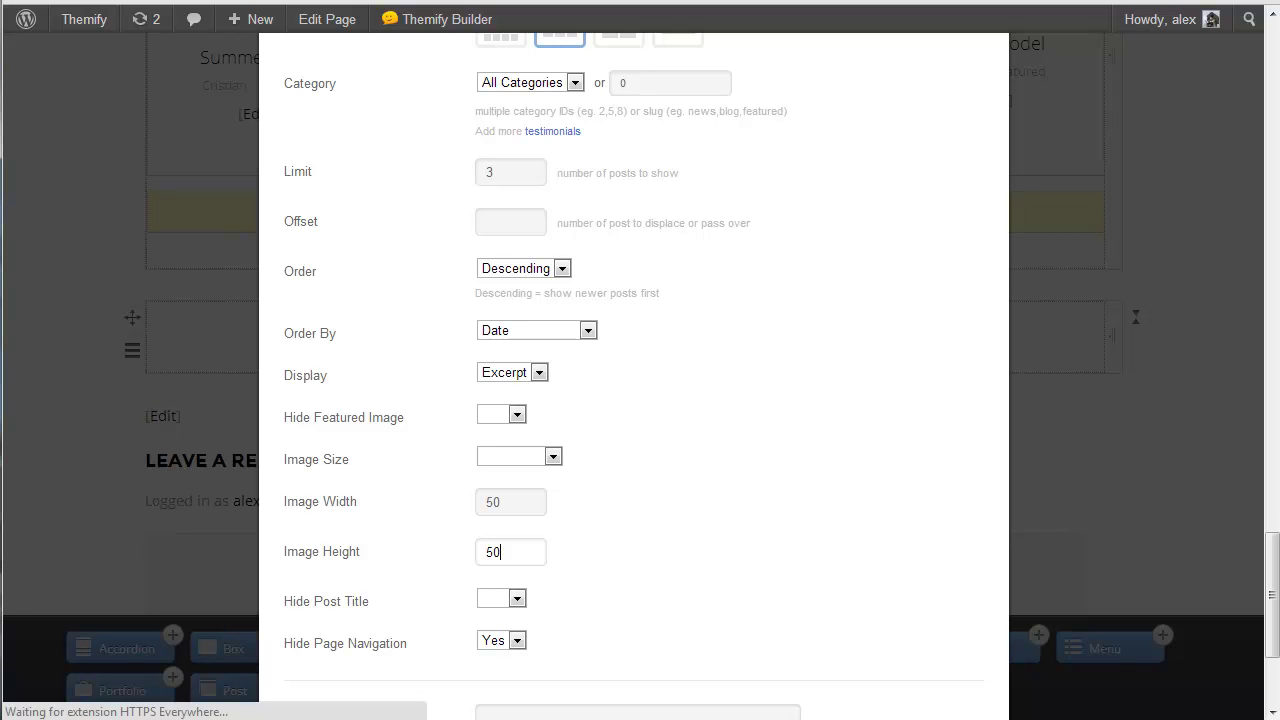
pyautogui.click(4, 505)
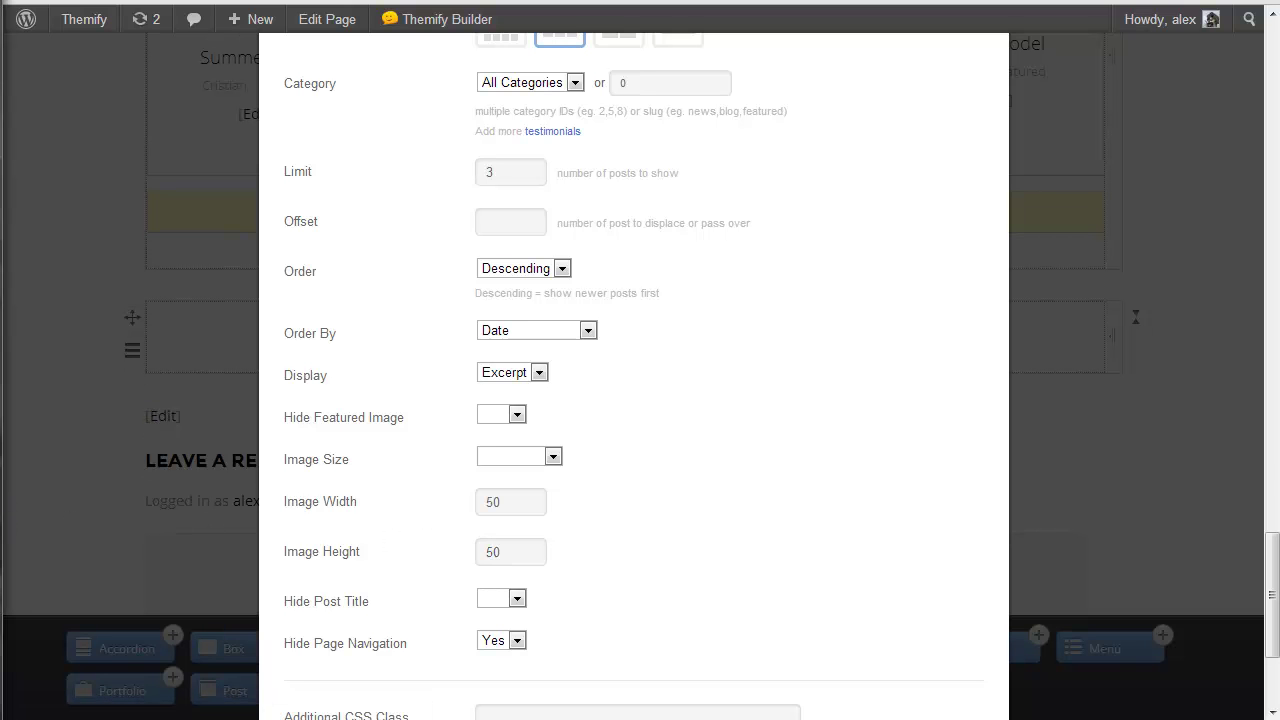
pyautogui.click(1272, 565)
pyautogui.scroll(-3, 1272, 565)
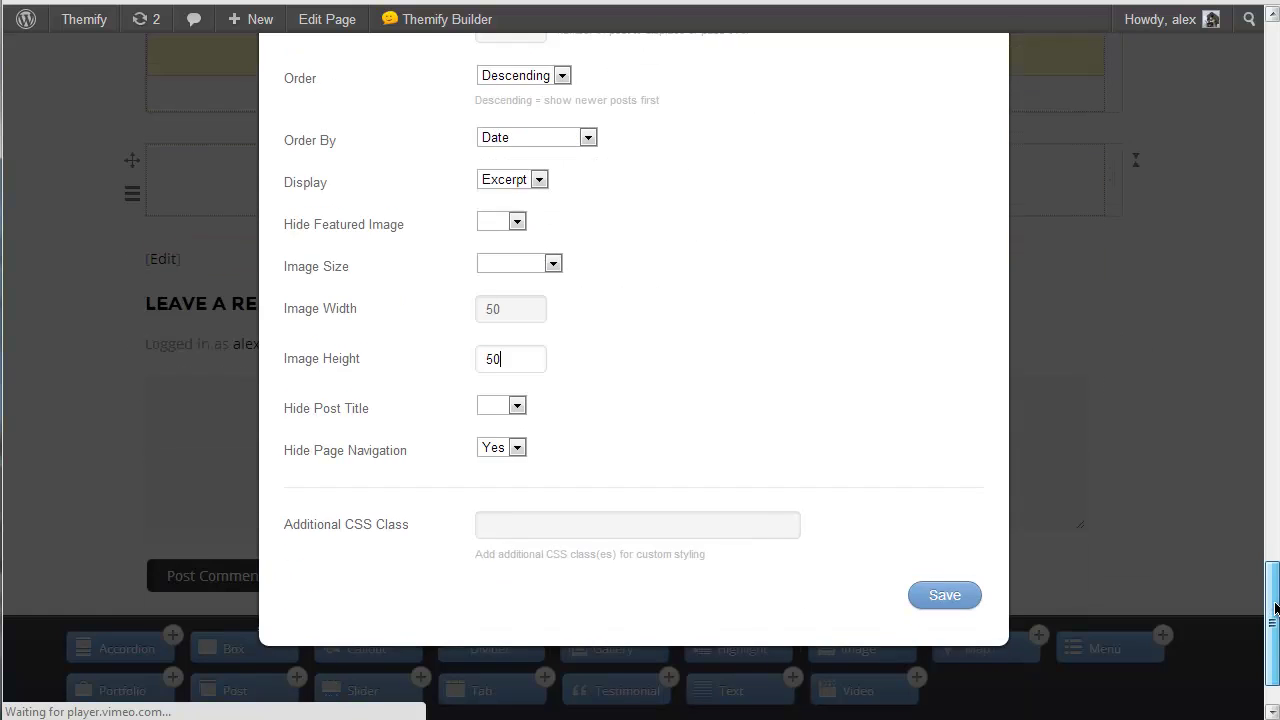
pyautogui.click(945, 572)
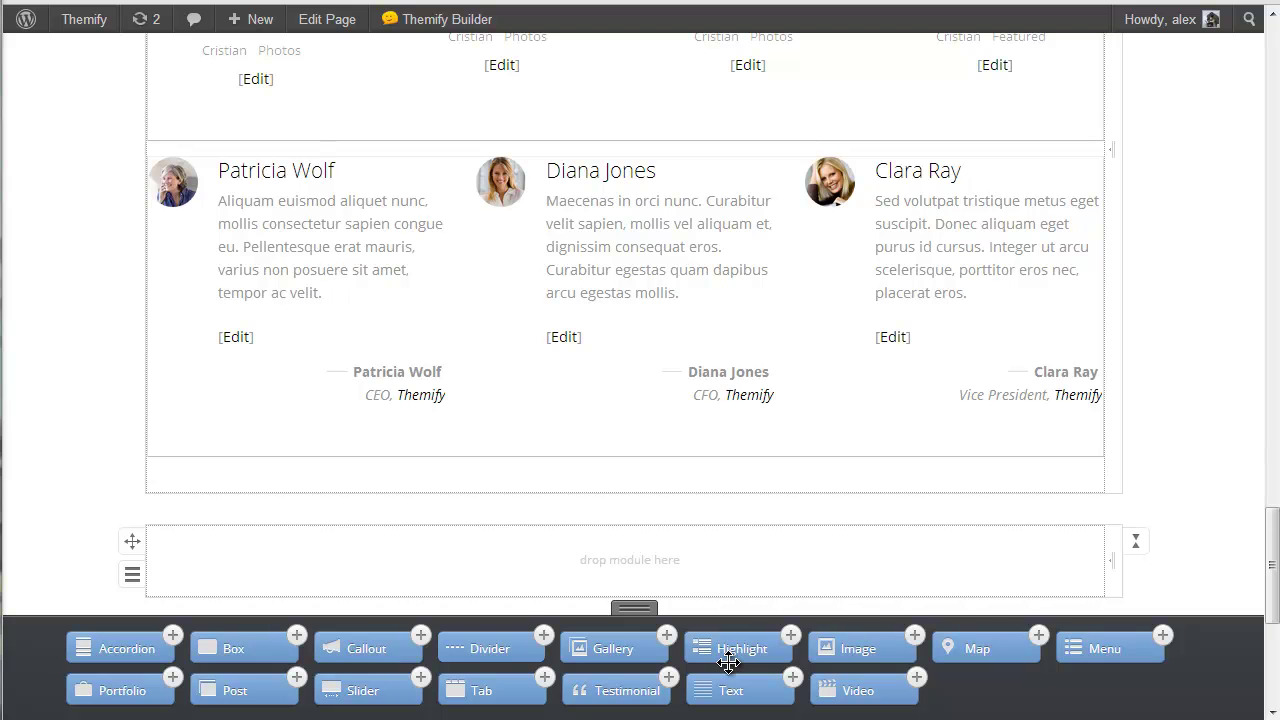
# Step: Add and save a Highlight module below the testimonials, using the two-column grid layout, category Features and a limit of 4 posts
pyautogui.moveTo(737, 648); pyautogui.dragTo(590, 478)
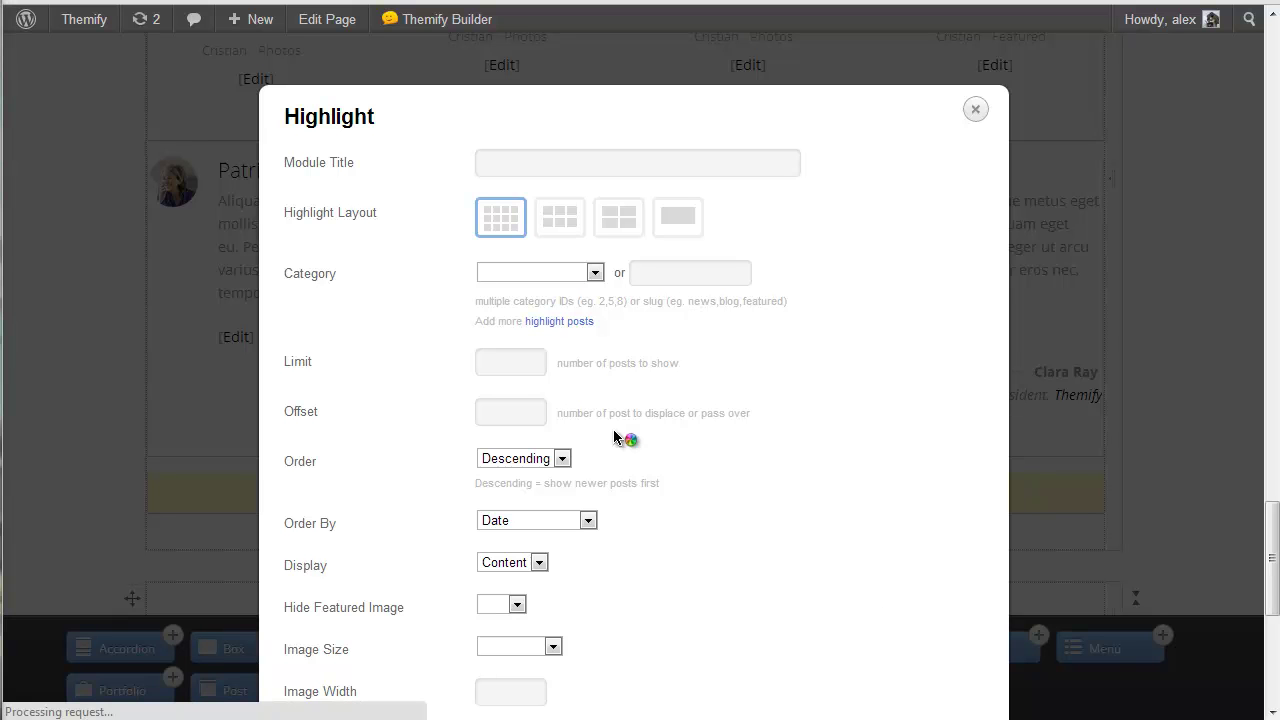
pyautogui.click(621, 217)
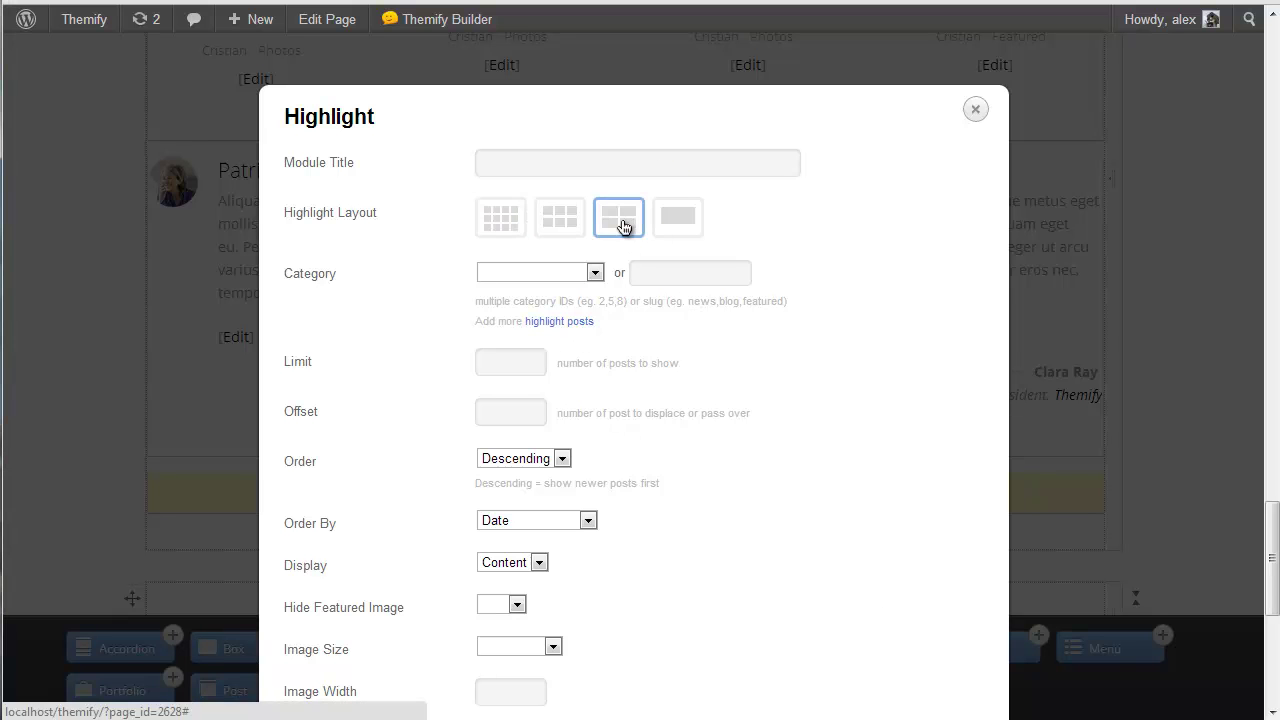
pyautogui.click(525, 268)
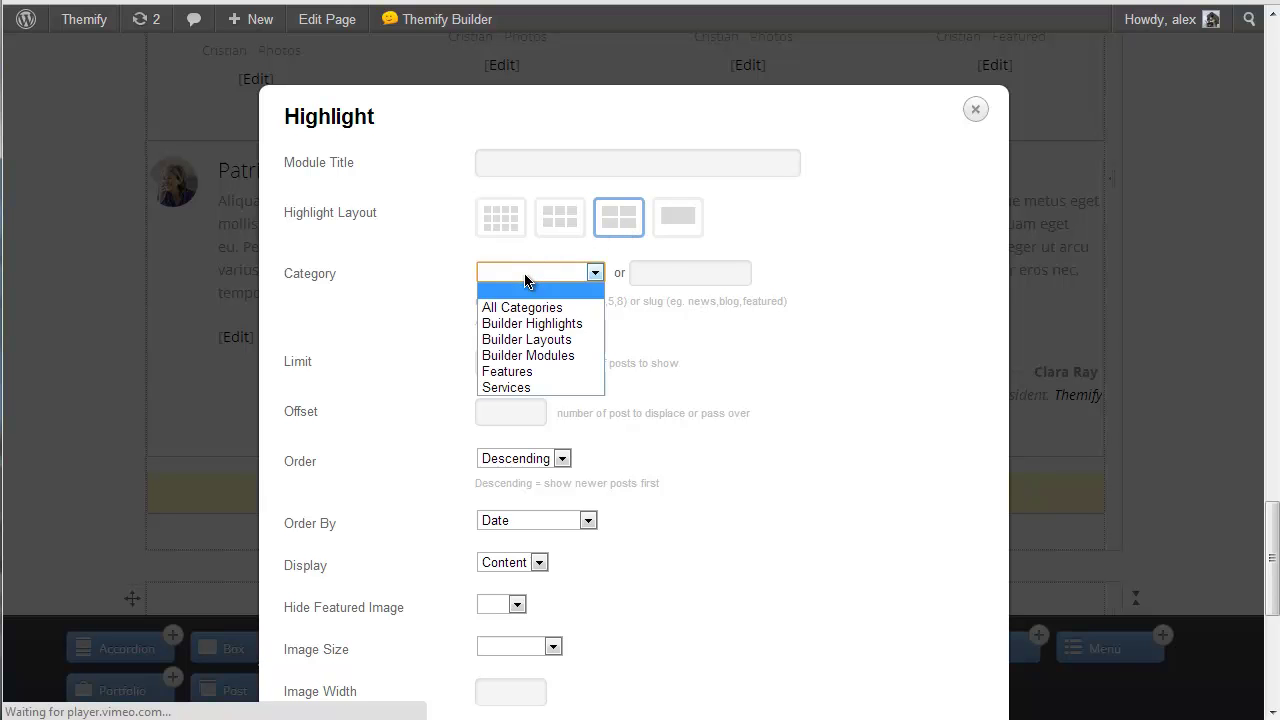
pyautogui.click(540, 372)
pyautogui.click(521, 364)
pyautogui.write('4')
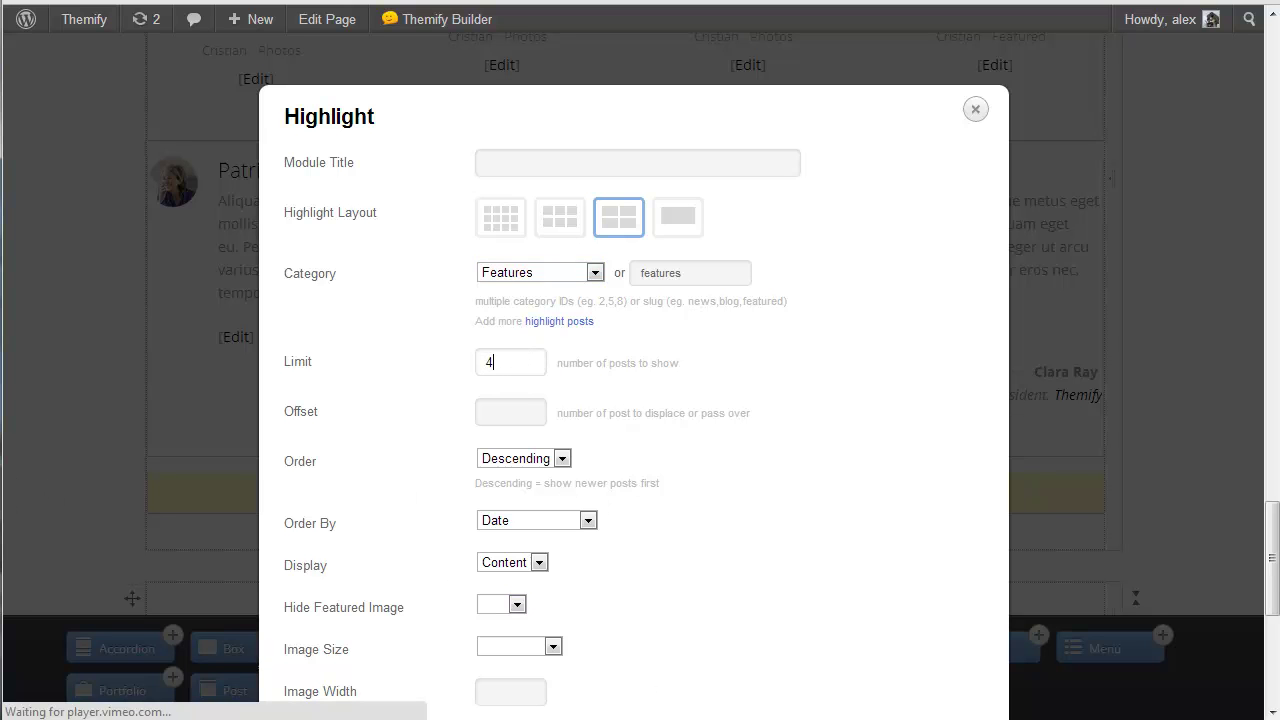
pyautogui.moveTo(1273, 535); pyautogui.dragTo(1273, 600)
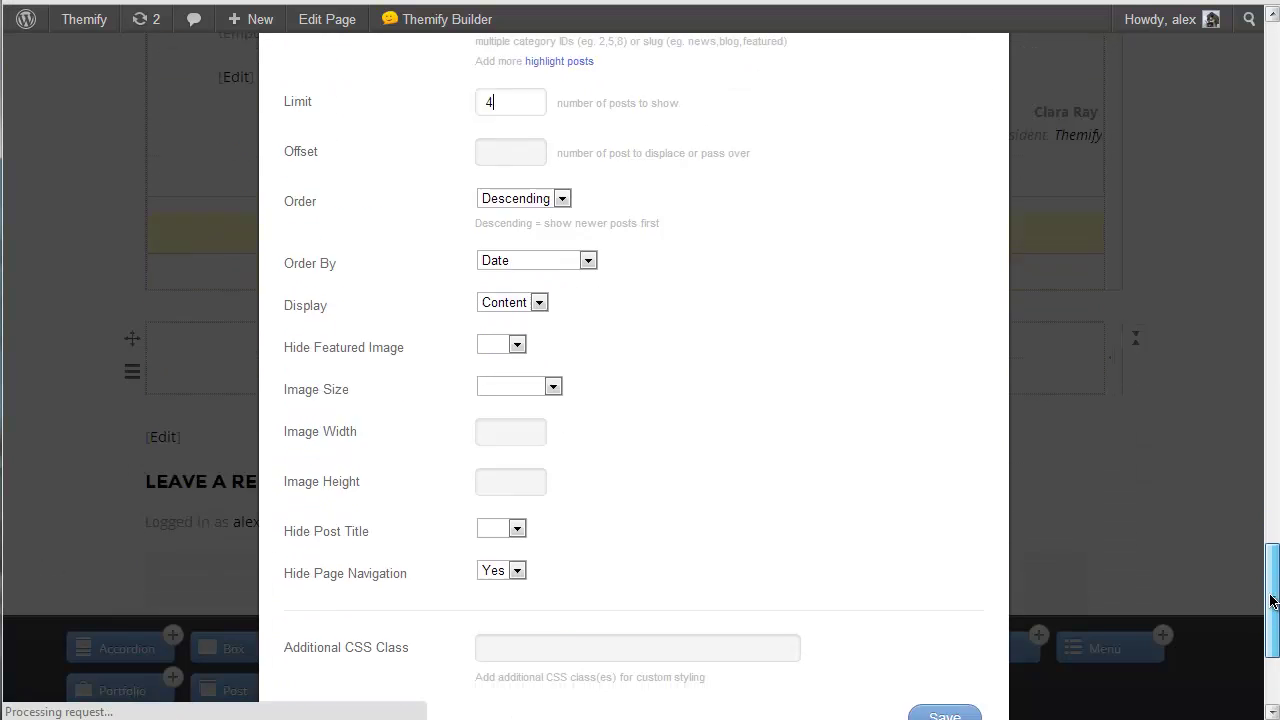
pyautogui.click(966, 552)
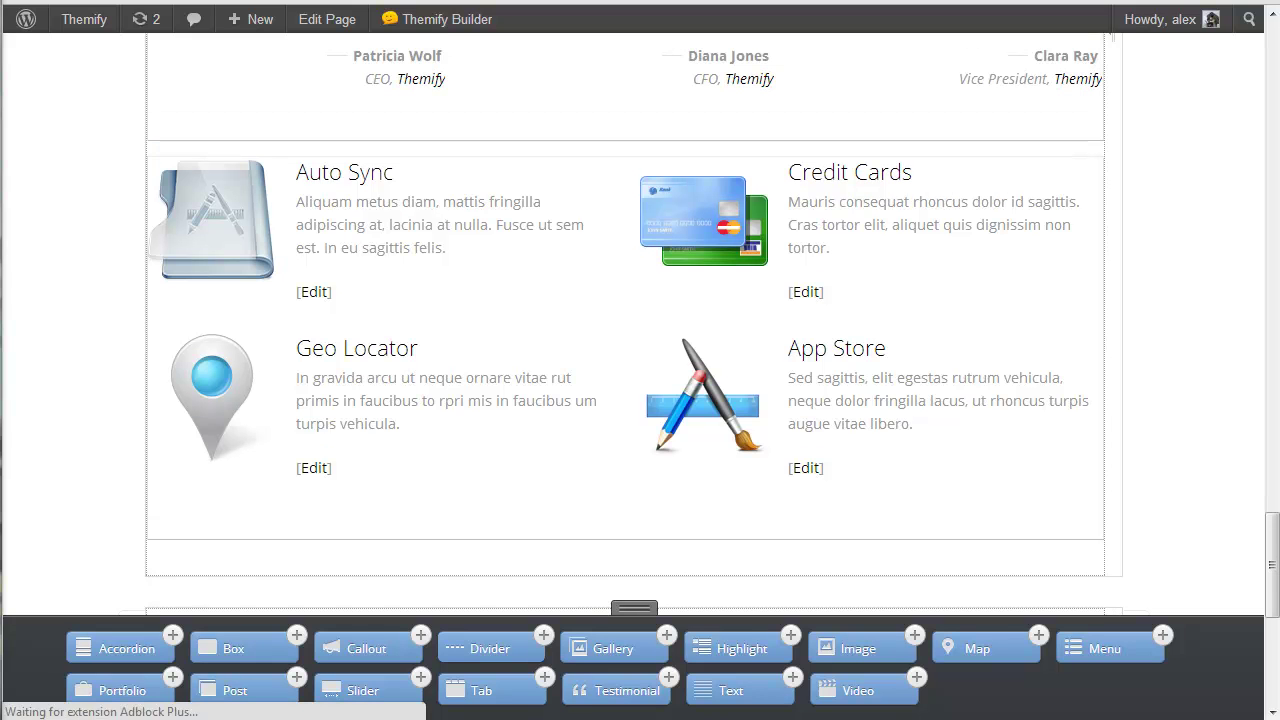
# Step: Add a yellow Callout module below the highlights with heading "Themify Builder is Awesome!" and text "Display a call of action text block."
pyautogui.moveTo(1271, 528); pyautogui.dragTo(1272, 550)
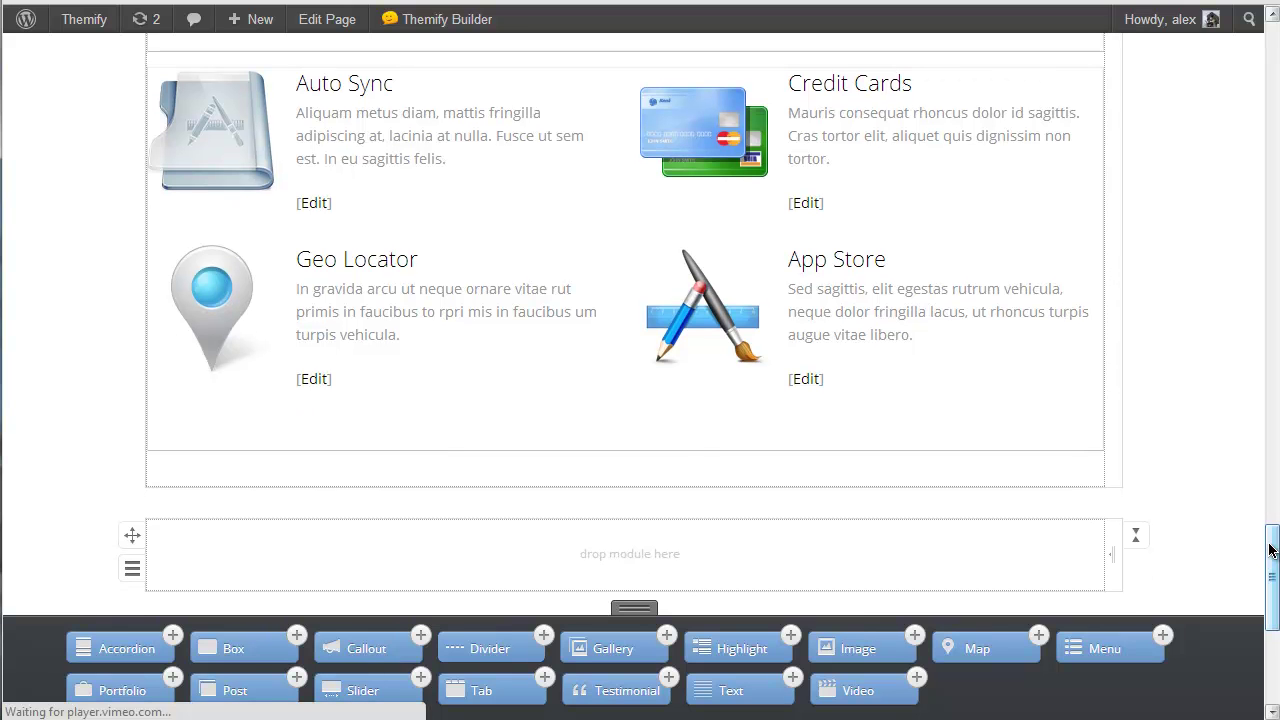
pyautogui.moveTo(363, 650); pyautogui.dragTo(317, 488)
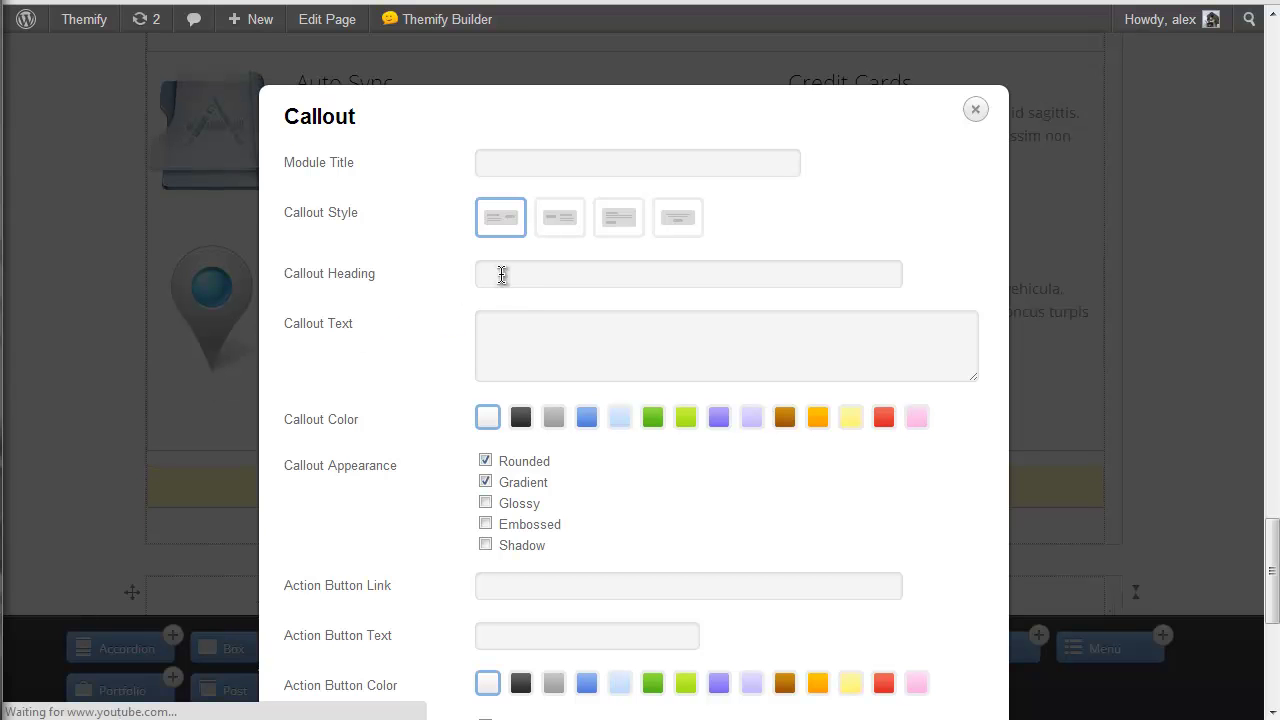
pyautogui.click(537, 278)
pyautogui.write('Themify Builder is Awesome!')
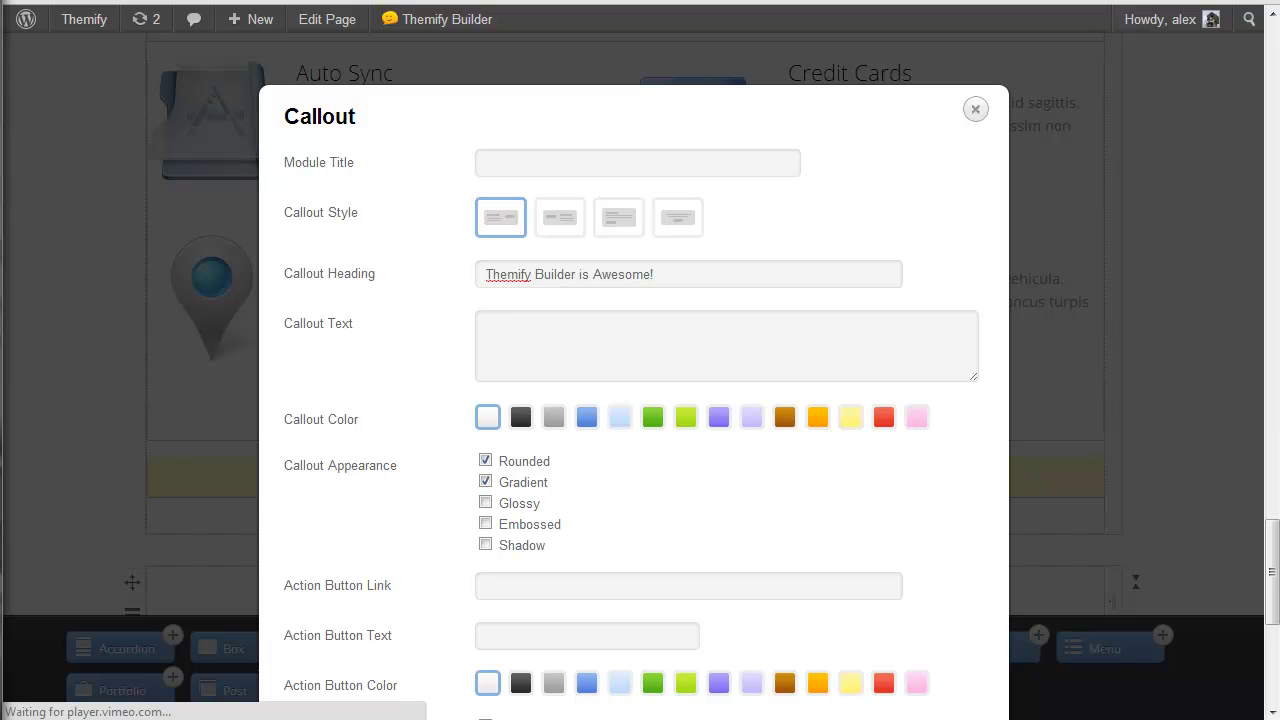
pyautogui.click(528, 332)
pyautogui.write('Display a call of action text block.')
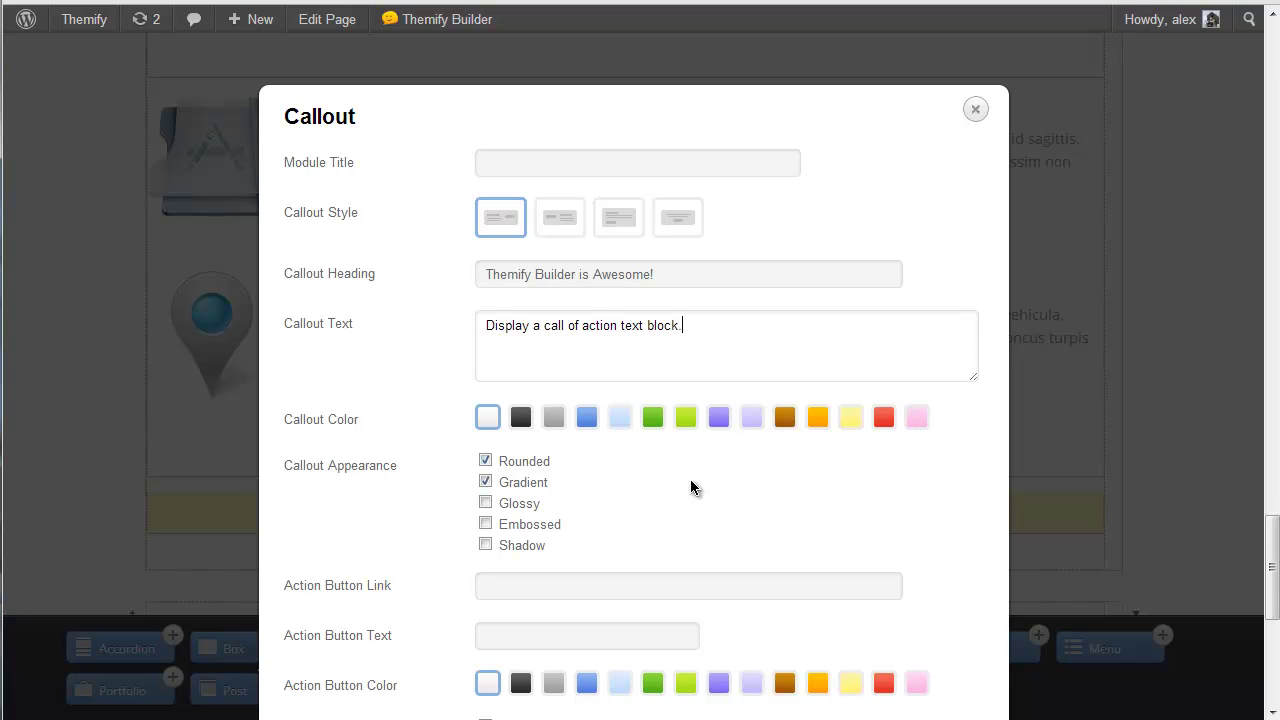
pyautogui.click(850, 420)
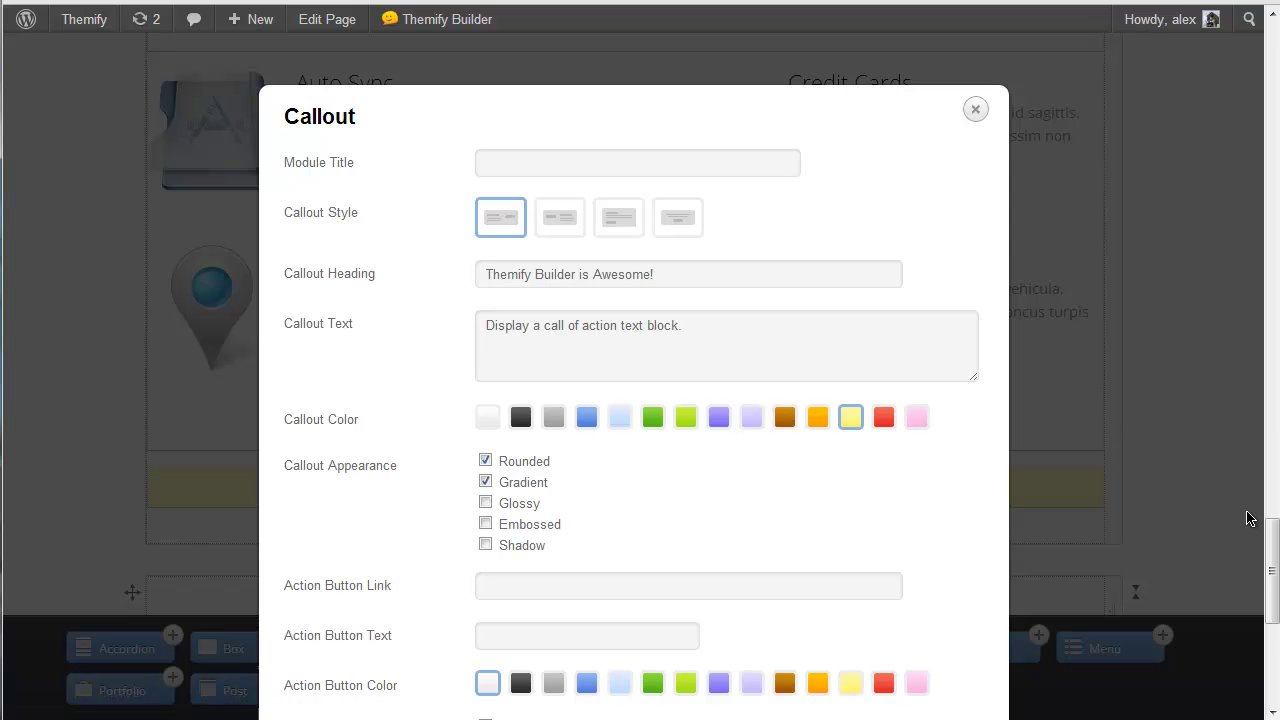
pyautogui.scroll(-3, 1273, 572)
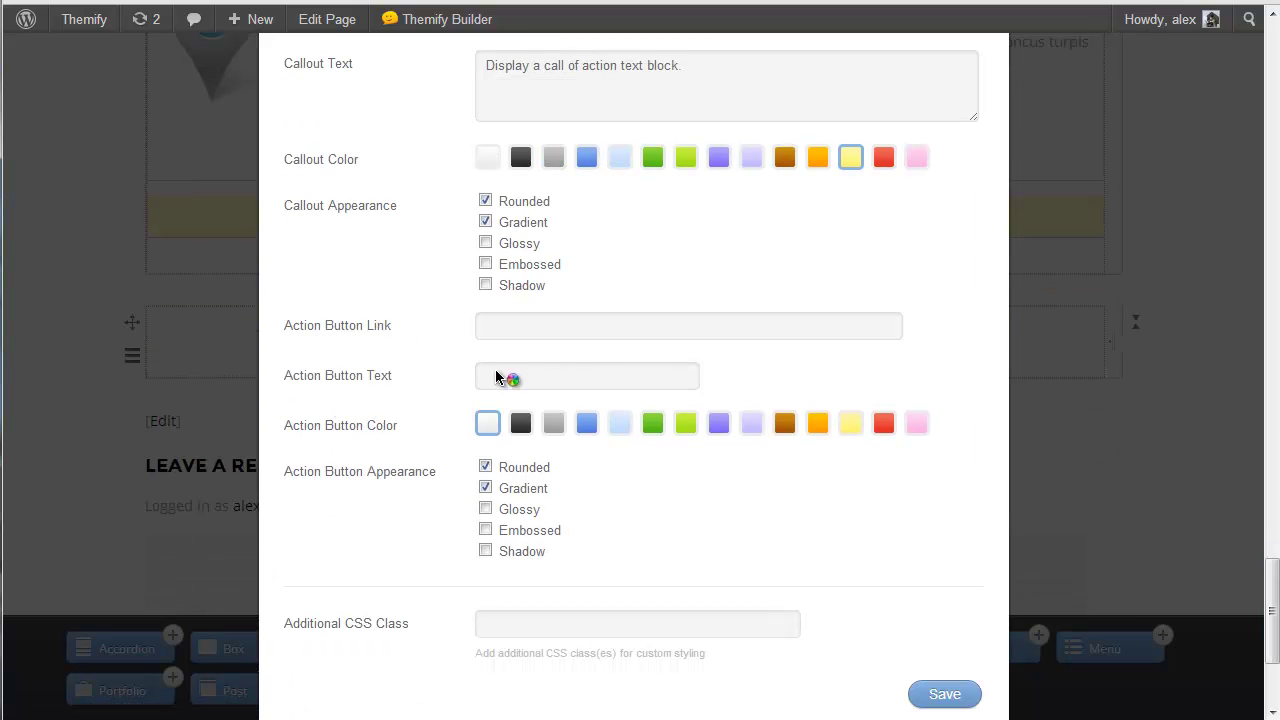
pyautogui.click(572, 328)
pyautogui.write('h')
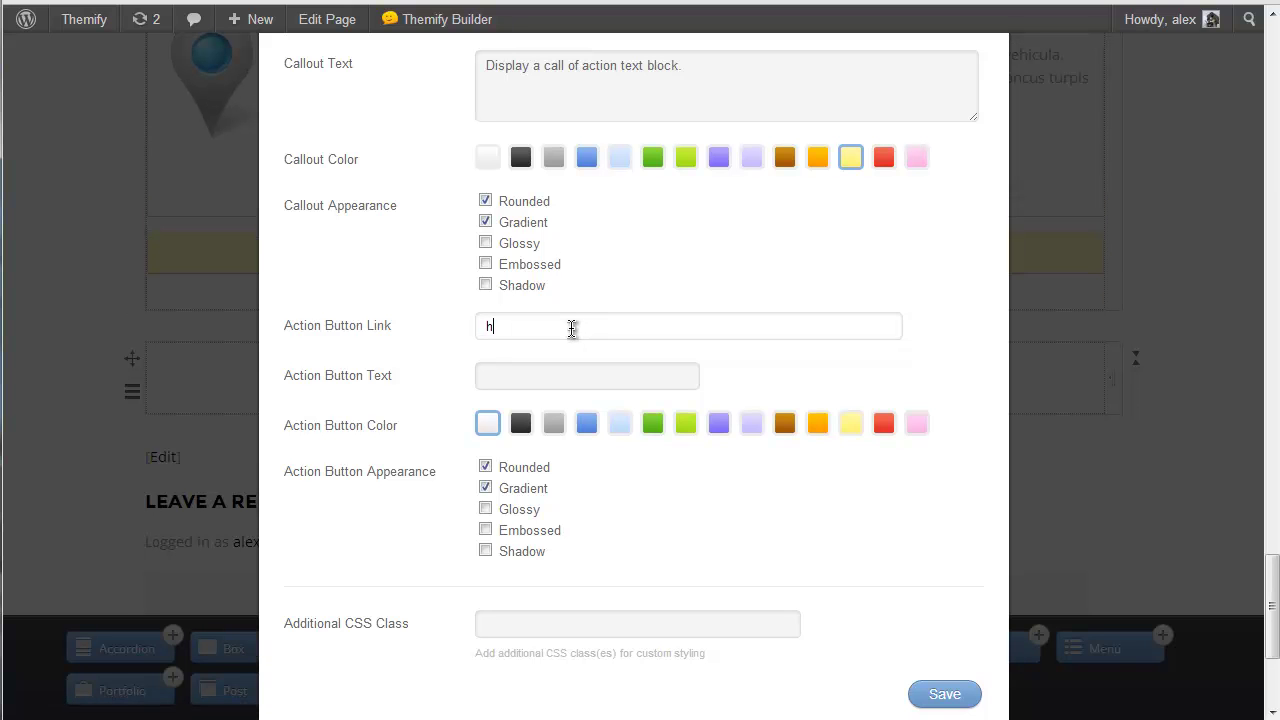
pyautogui.write('ttp://')
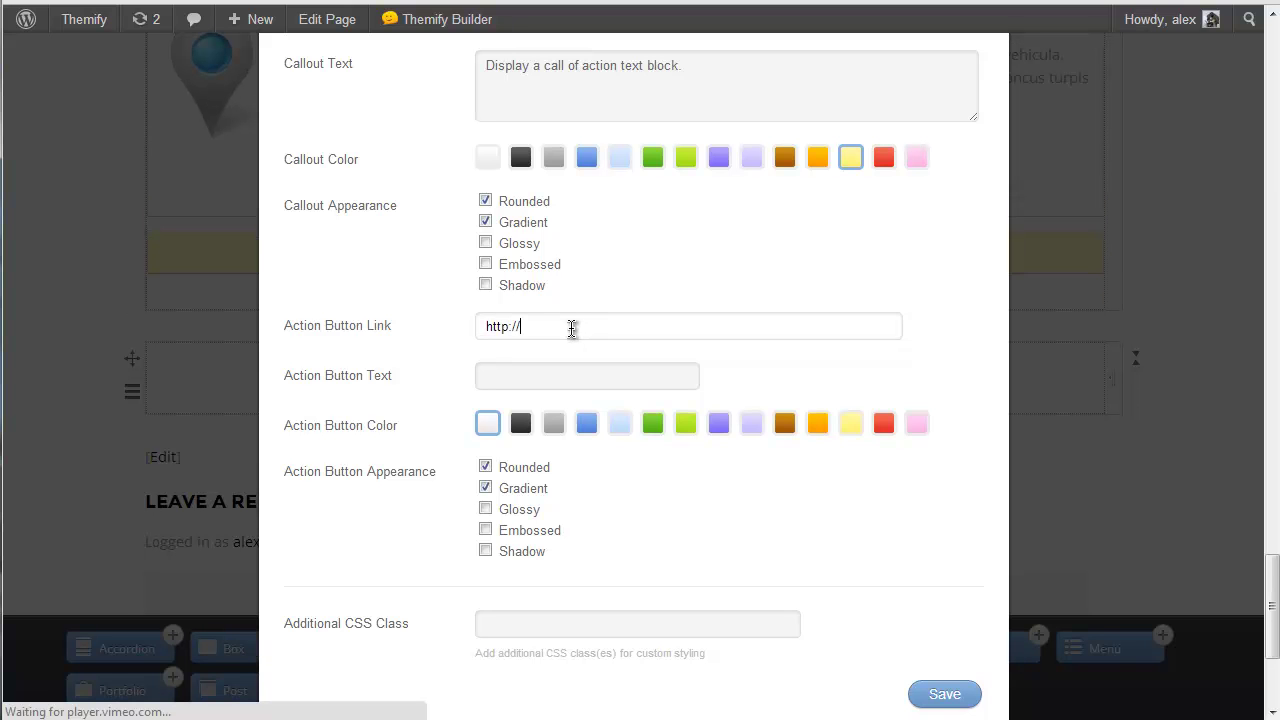
pyautogui.write('themify.me')
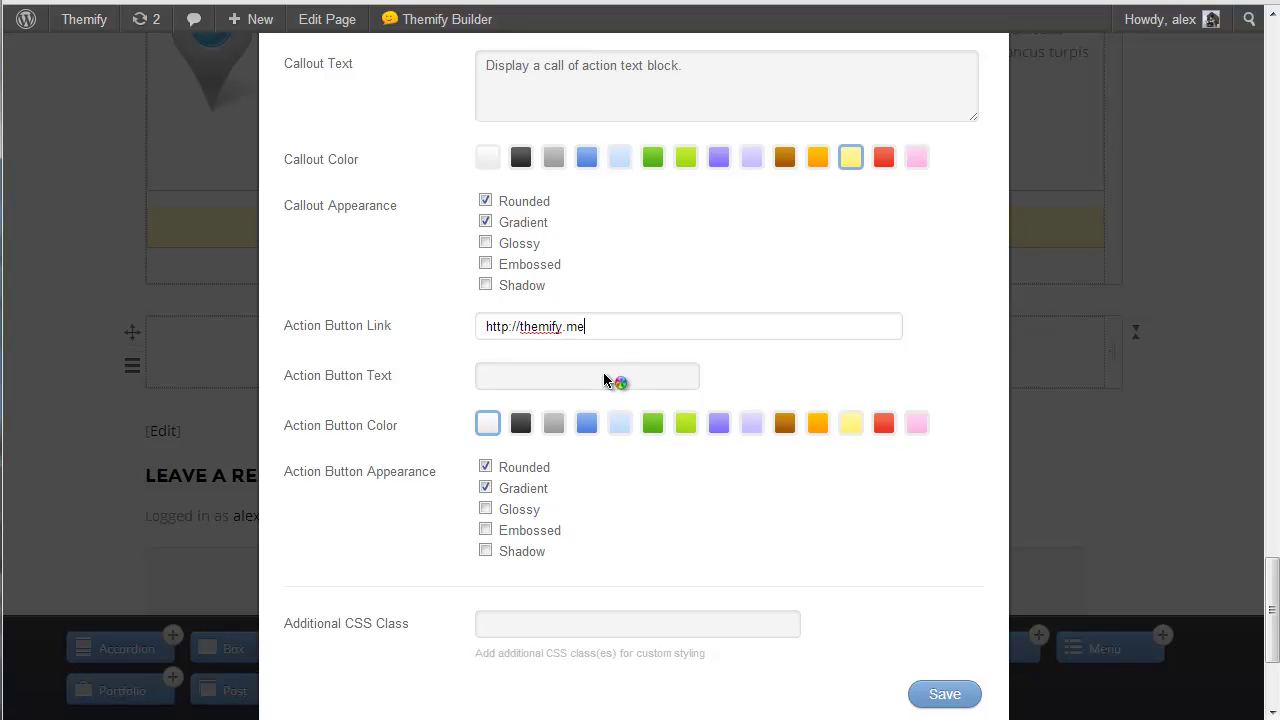
pyautogui.click(546, 371)
pyautogui.write('Callout Button')
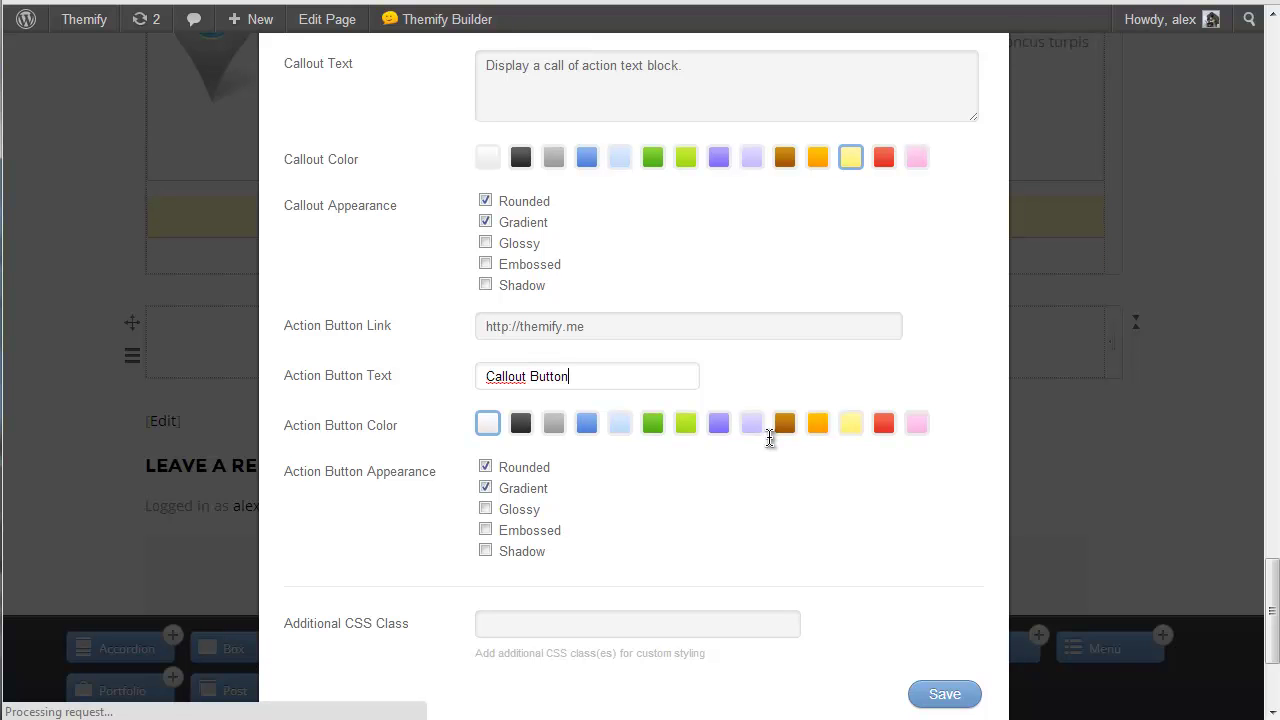
pyautogui.click(785, 424)
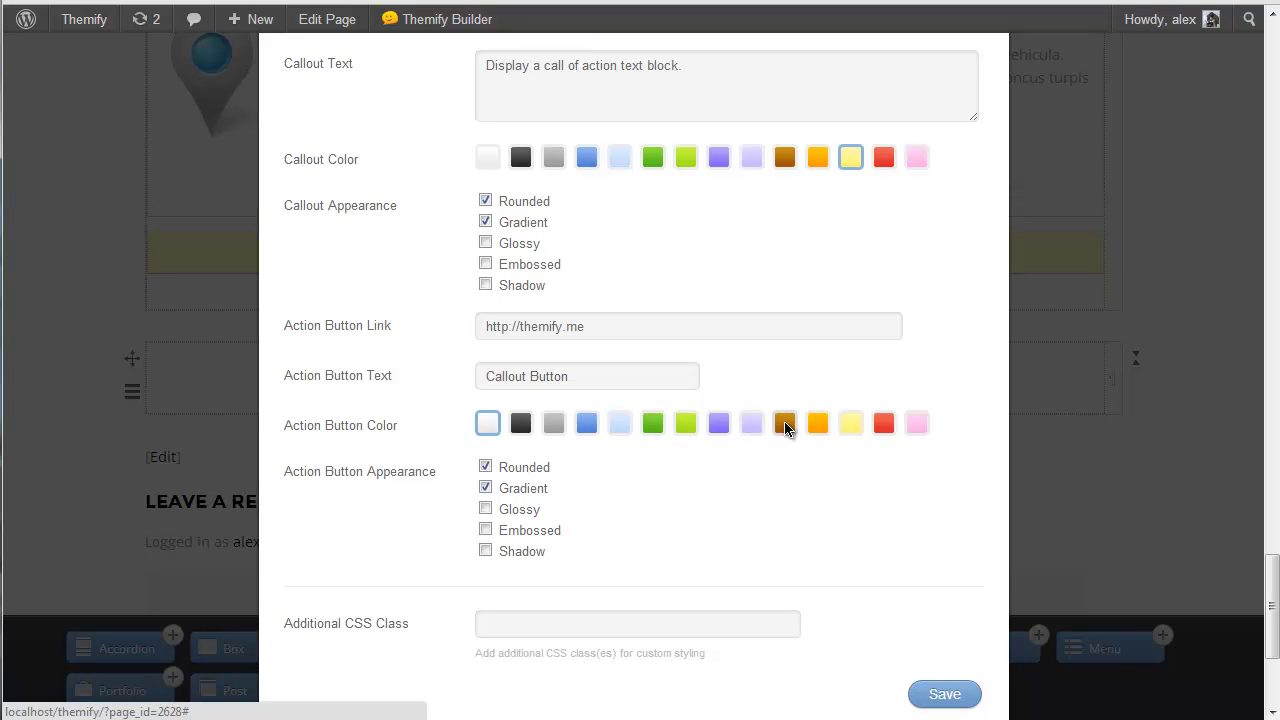
pyautogui.click(486, 489)
pyautogui.click(946, 696)
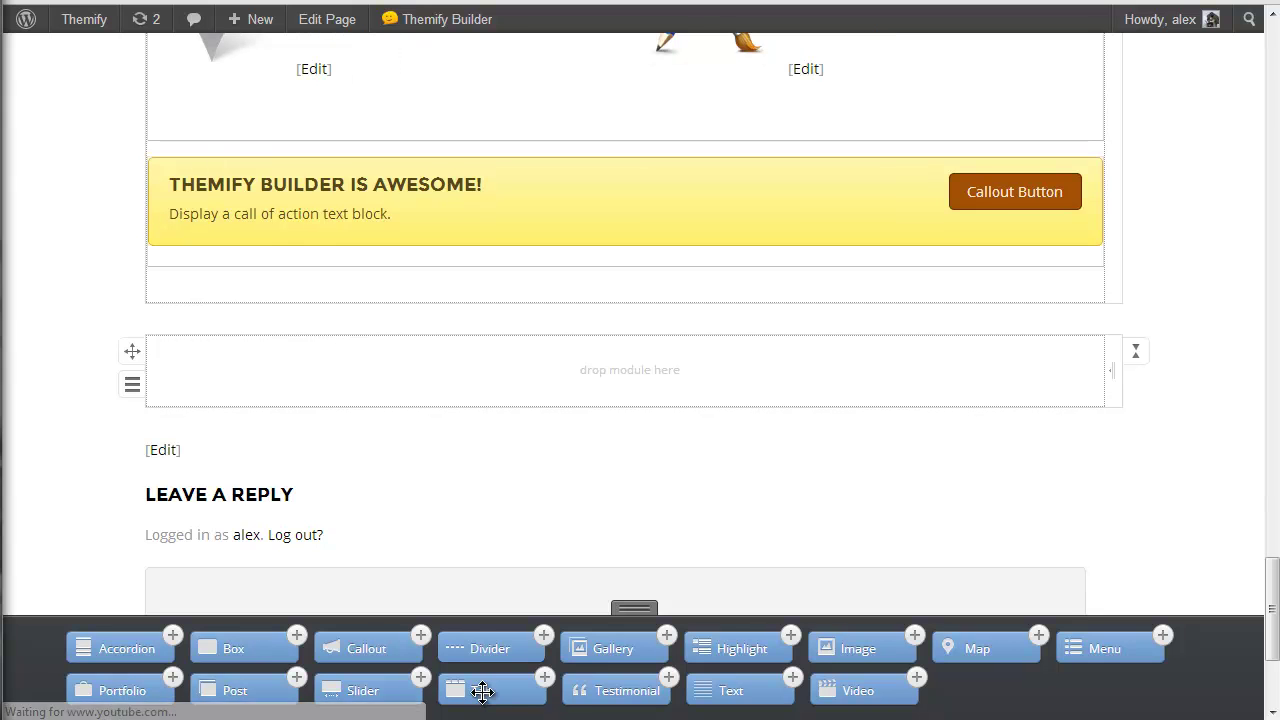
# Step: Add a Tab module to the empty row below the callout, using the vertical tab layout, white color and no Gradient
pyautogui.moveTo(482, 691); pyautogui.dragTo(503, 429)
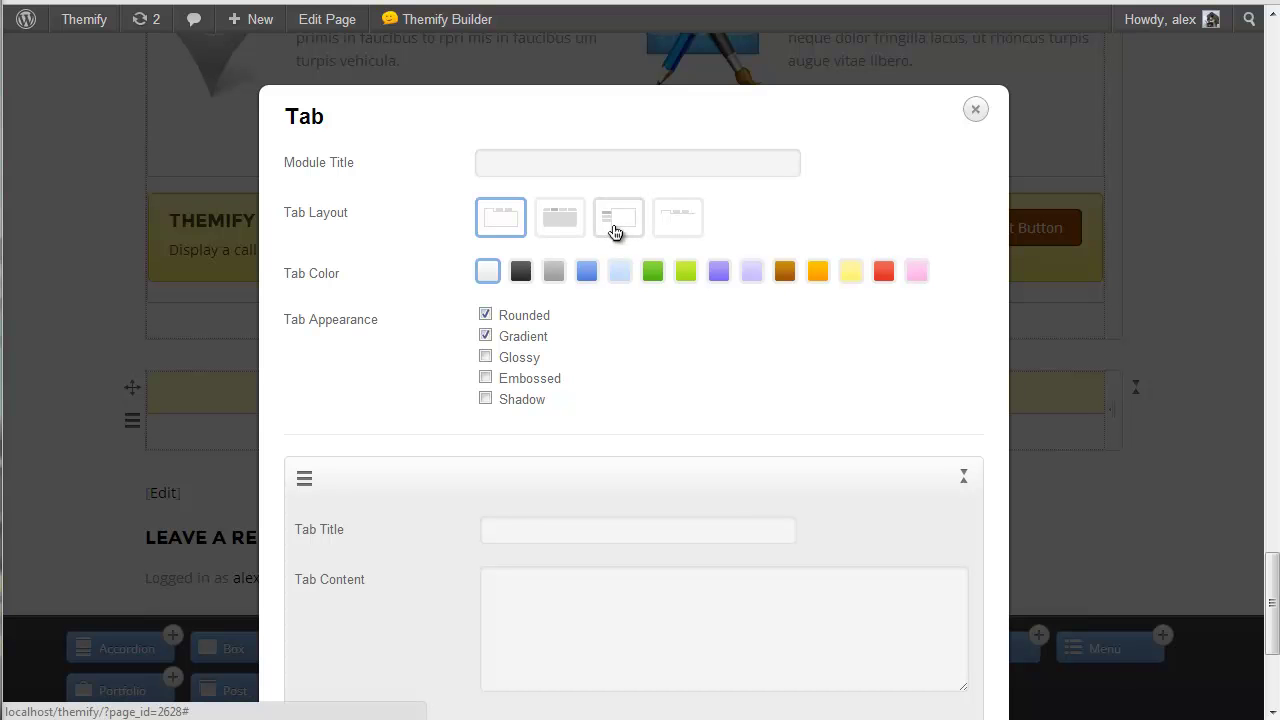
pyautogui.click(616, 232)
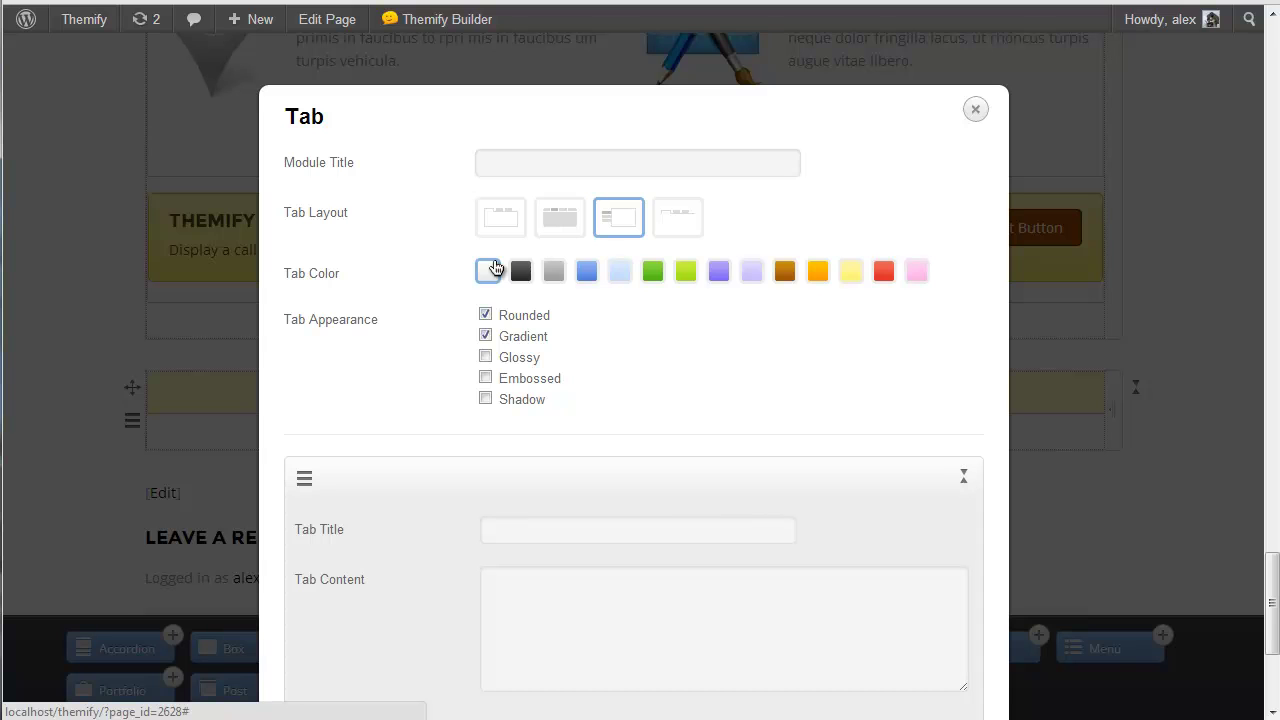
pyautogui.click(492, 270)
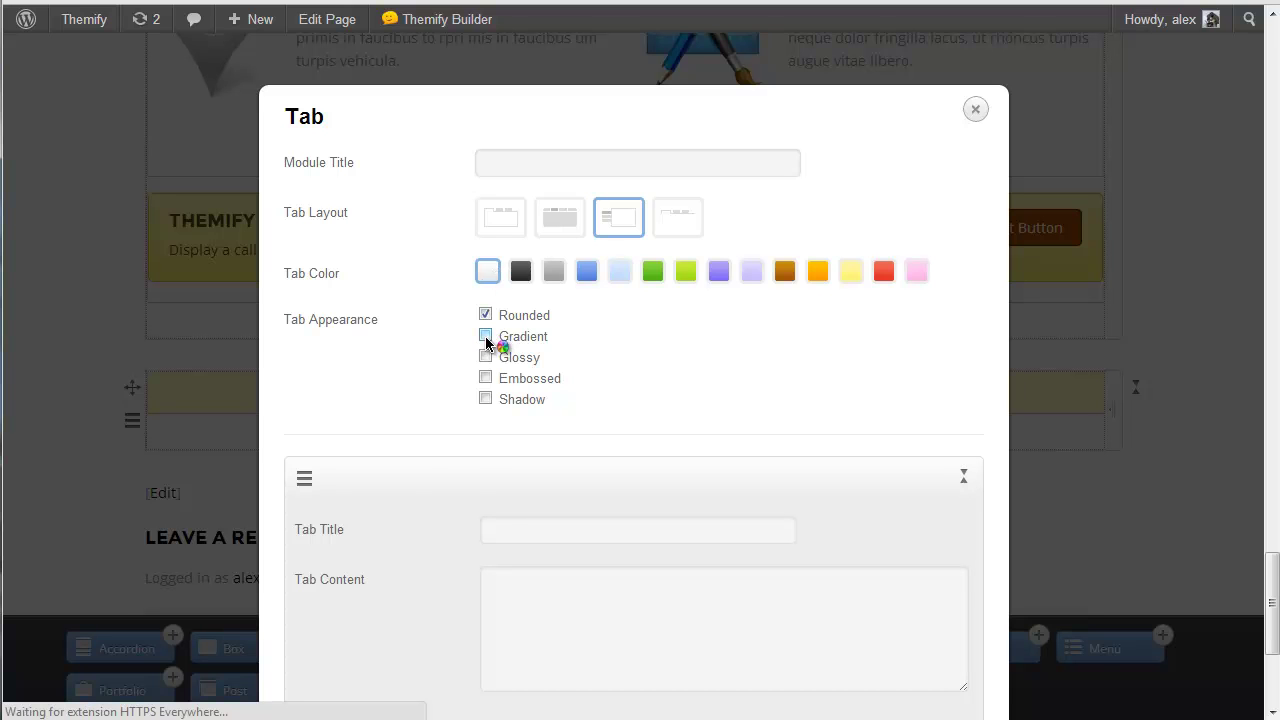
# Step: Title the first tab "Tab One" and fill its content with the placeholder paragraph beginning "Sed sagittis, elit egestas rutrum vehicula"
pyautogui.click(542, 533)
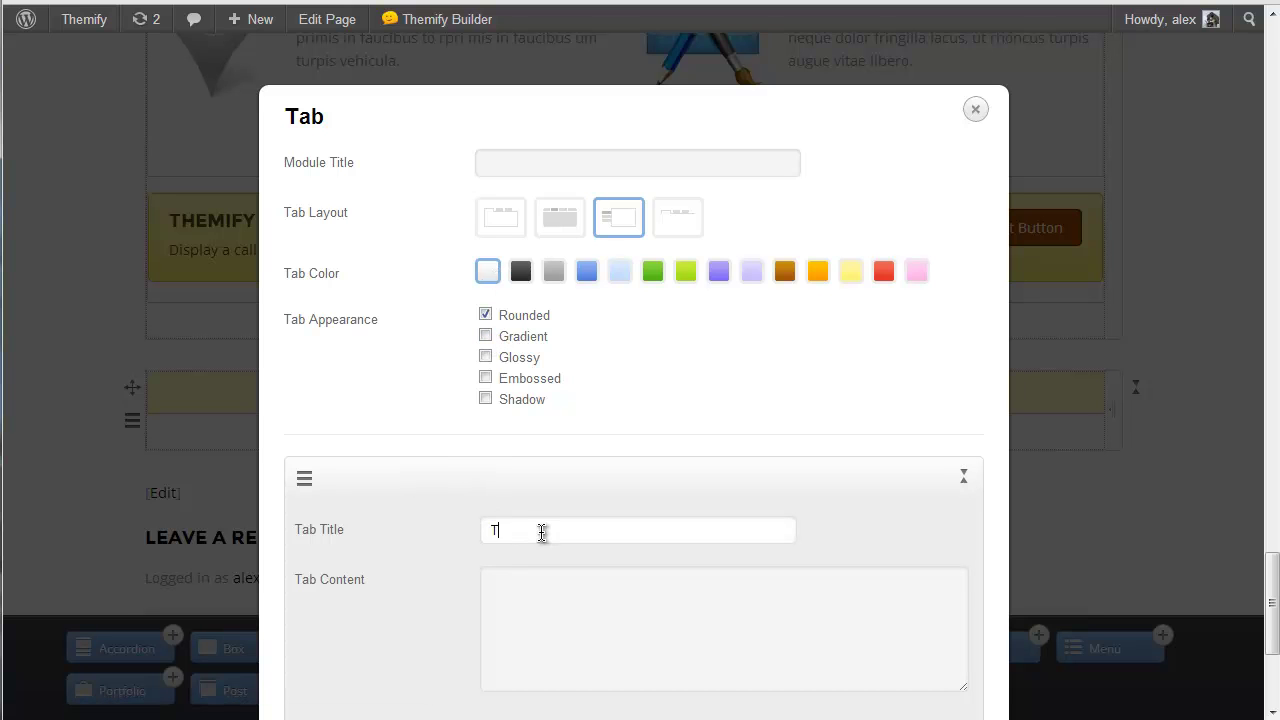
pyautogui.write('Tab One')
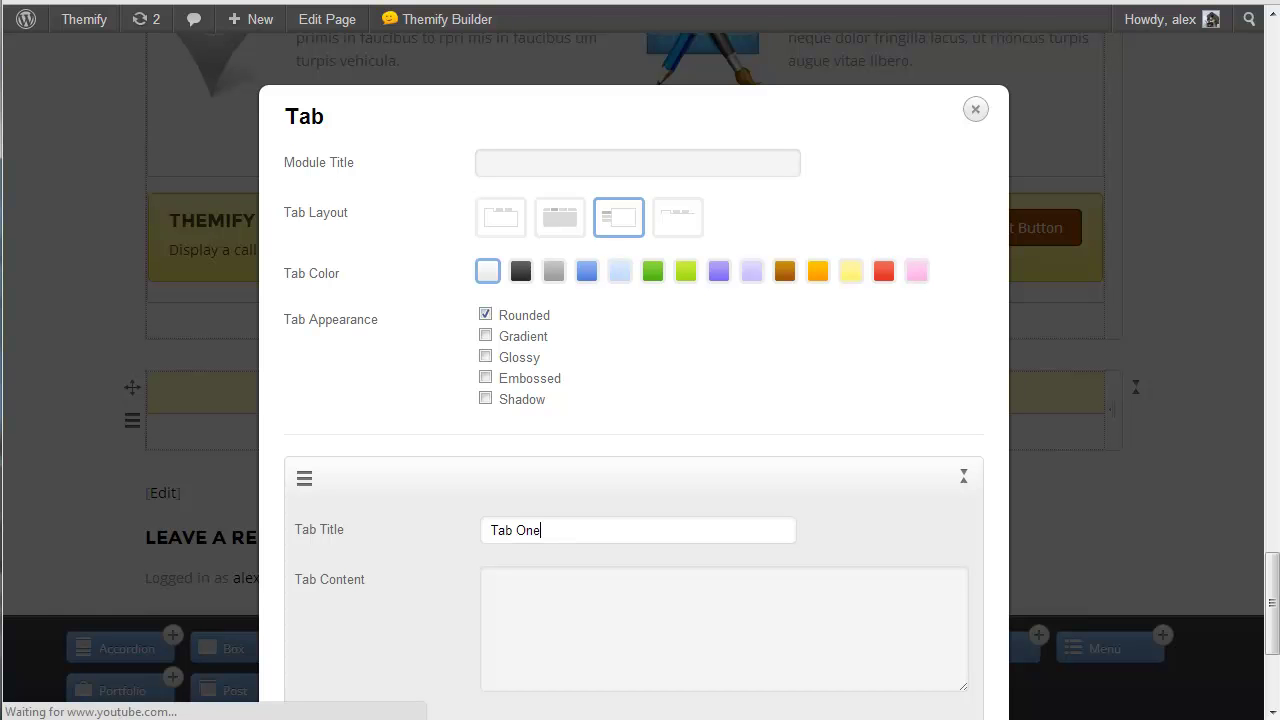
pyautogui.click(550, 628)
pyautogui.write('Sed sagittis, elit egestas rutrum vehicula, neque dolor fringilla lacus, ut rhoncus turpis augue vitae libero. Nam risus velit, rhoncus eget. Lorem ipsum dolor sit amet, consectetur adipiscing elit. Quisque mattis, eros vel consequat adipiscing, leo quam congue nisi, id auctor eros nisi nec justo. Morbi faucibus suscipit ipsum consequat condimentum.')
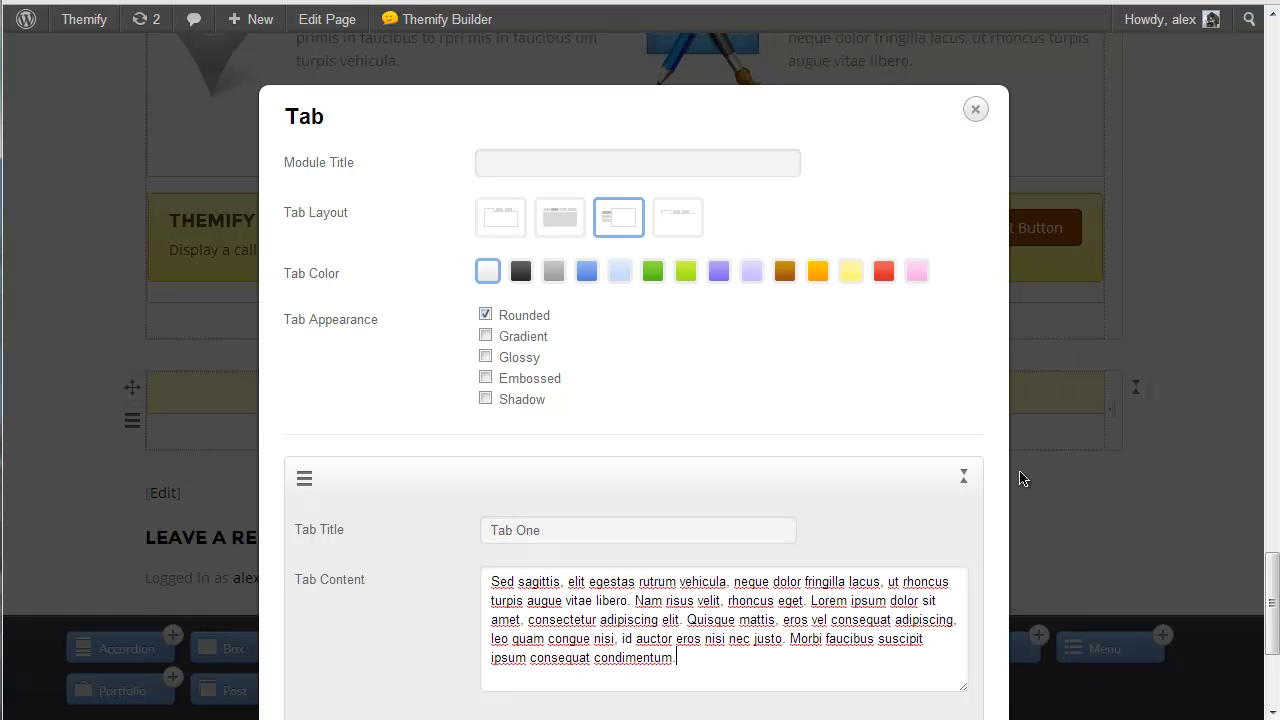
# Step: Add a second tab titled "Tab Two" with the same "Sed sagittis" placeholder paragraph as its content
pyautogui.moveTo(1276, 610); pyautogui.dragTo(1276, 655)
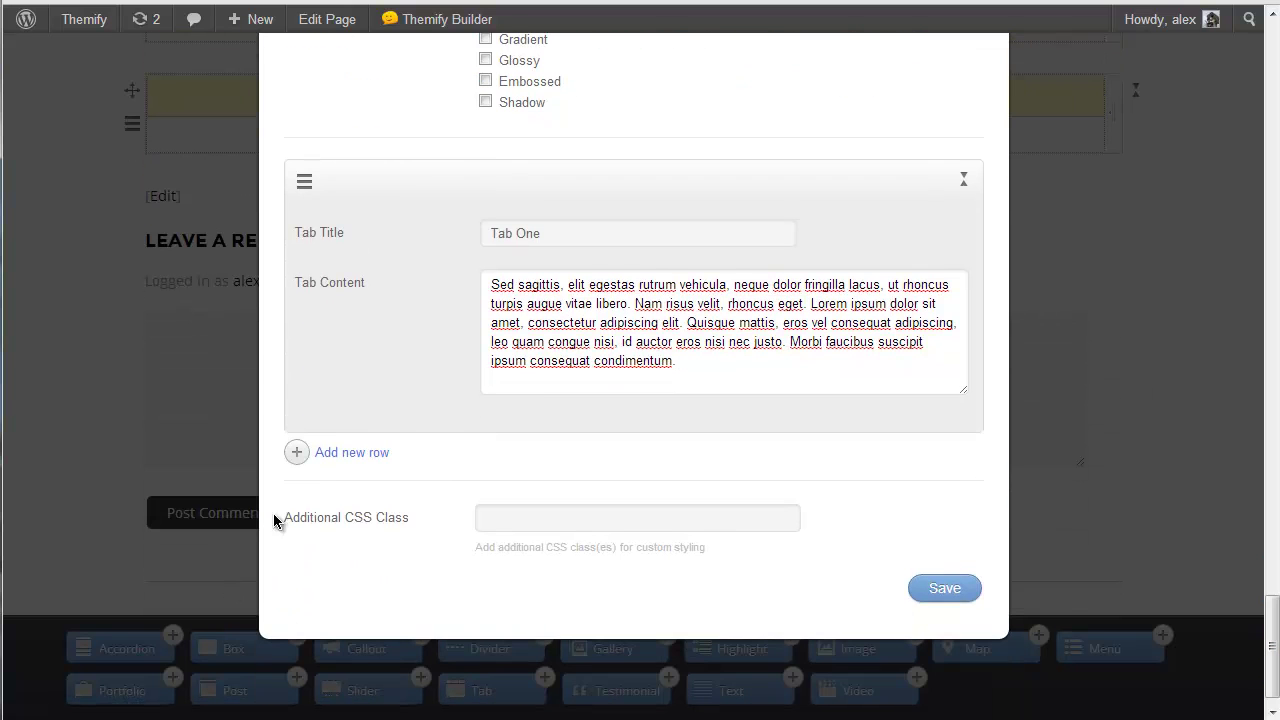
pyautogui.click(344, 455)
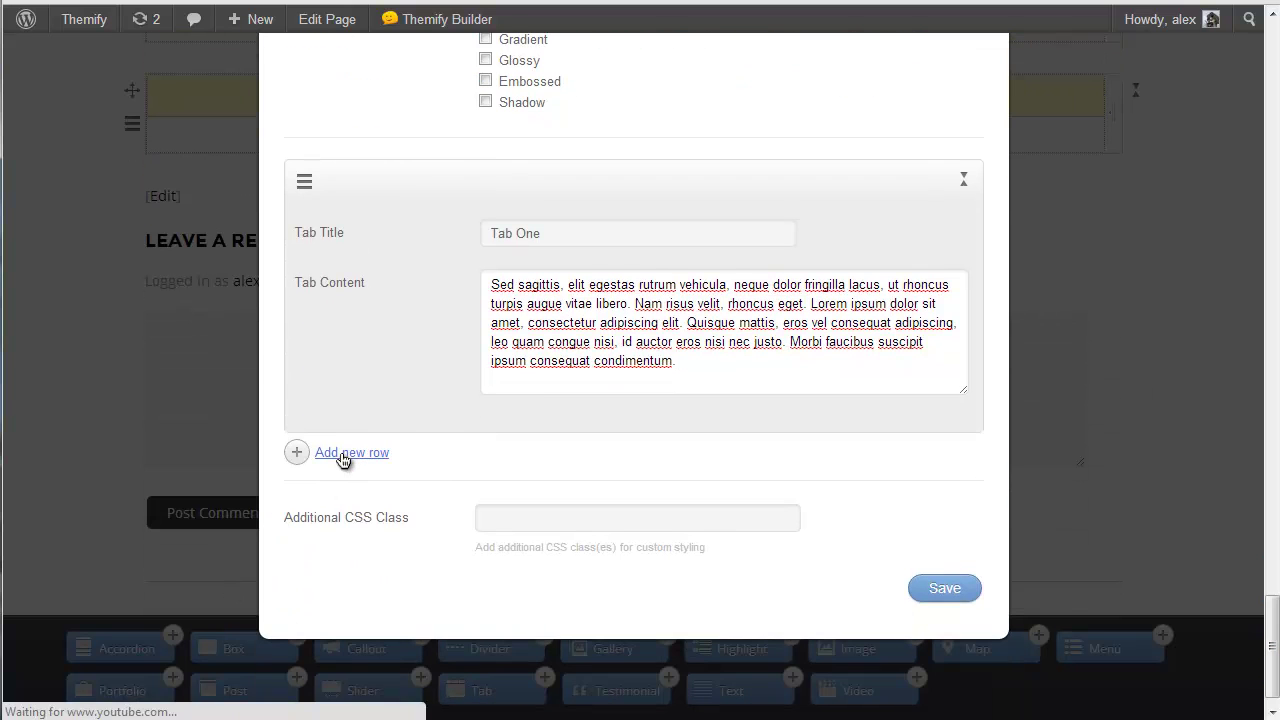
pyautogui.click(621, 518)
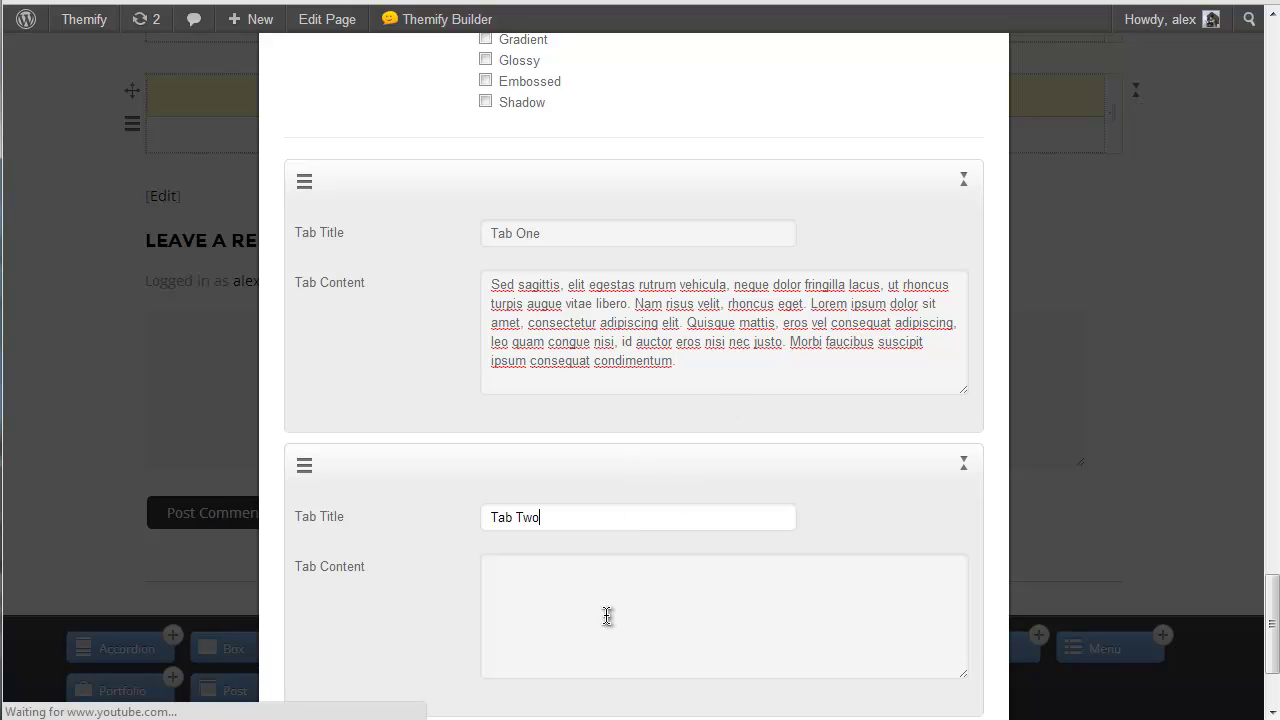
pyautogui.click(532, 569)
pyautogui.write('Sed sagittis, elit egestas rutrum vehicula, neque dolor fringilla lacus, ut rhoncus turpis augue vitae libero. Nam risus velit, rhoncus eget. Lorem ipsum dolor sit amet, consectetur adipiscing elit. Quisque mattis, eros vel consequat adipiscing, leo quam congue nisi, id auctor eros nisi nec justo. Morbi faucibus suscipit ipsum consequat condimentum.')
# Step: Try reordering the tabs by moving Tab Two above Tab One and back below it
pyautogui.moveTo(306, 470)
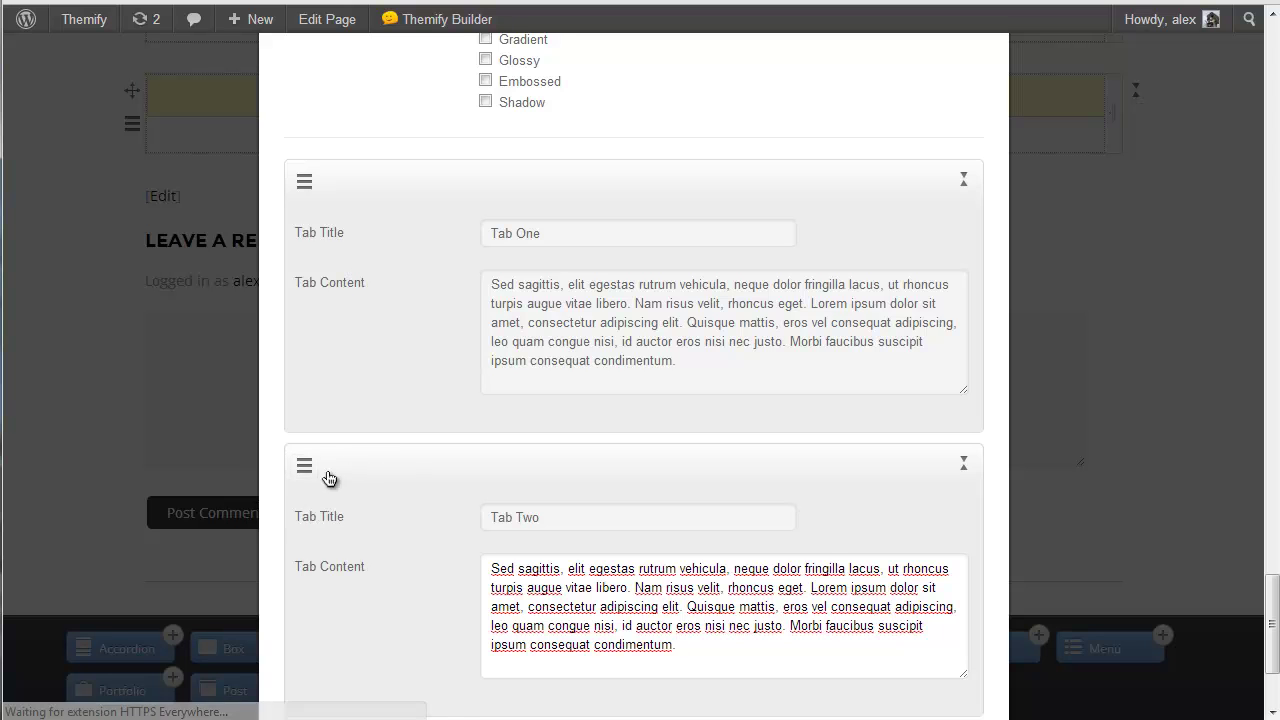
pyautogui.moveTo(366, 460); pyautogui.dragTo(374, 211)
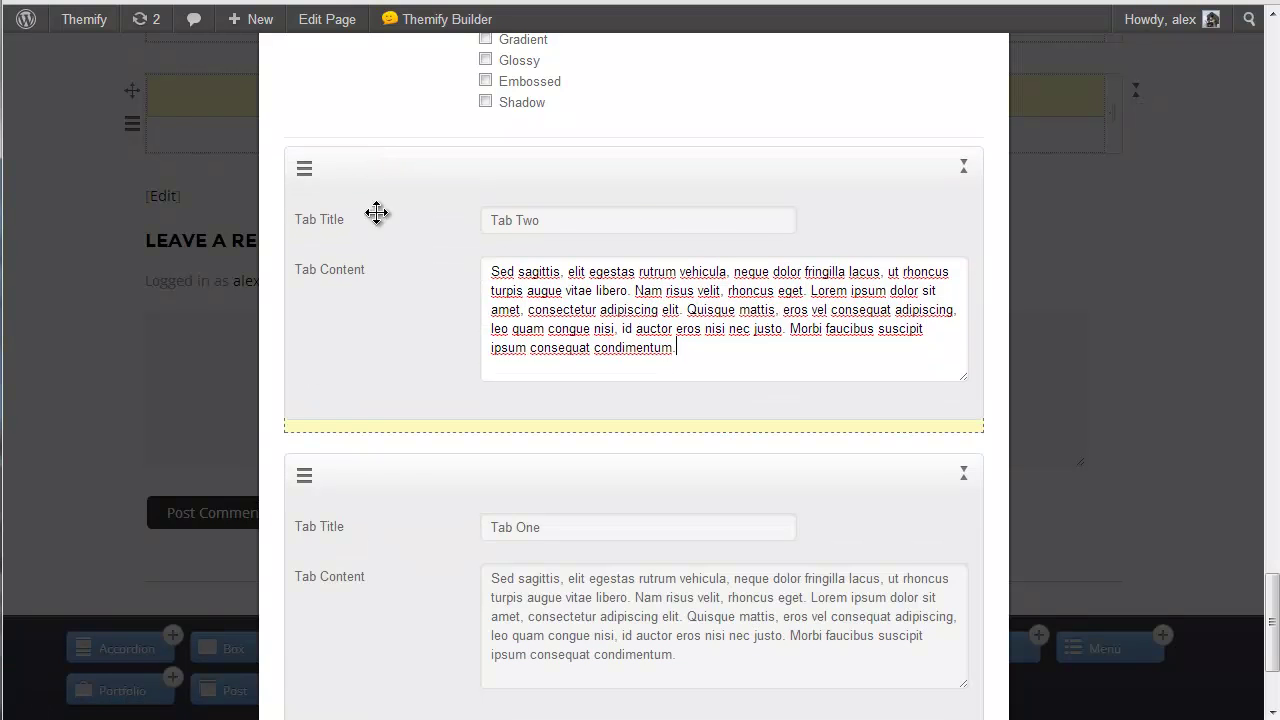
pyautogui.moveTo(376, 502); pyautogui.dragTo(388, 580)
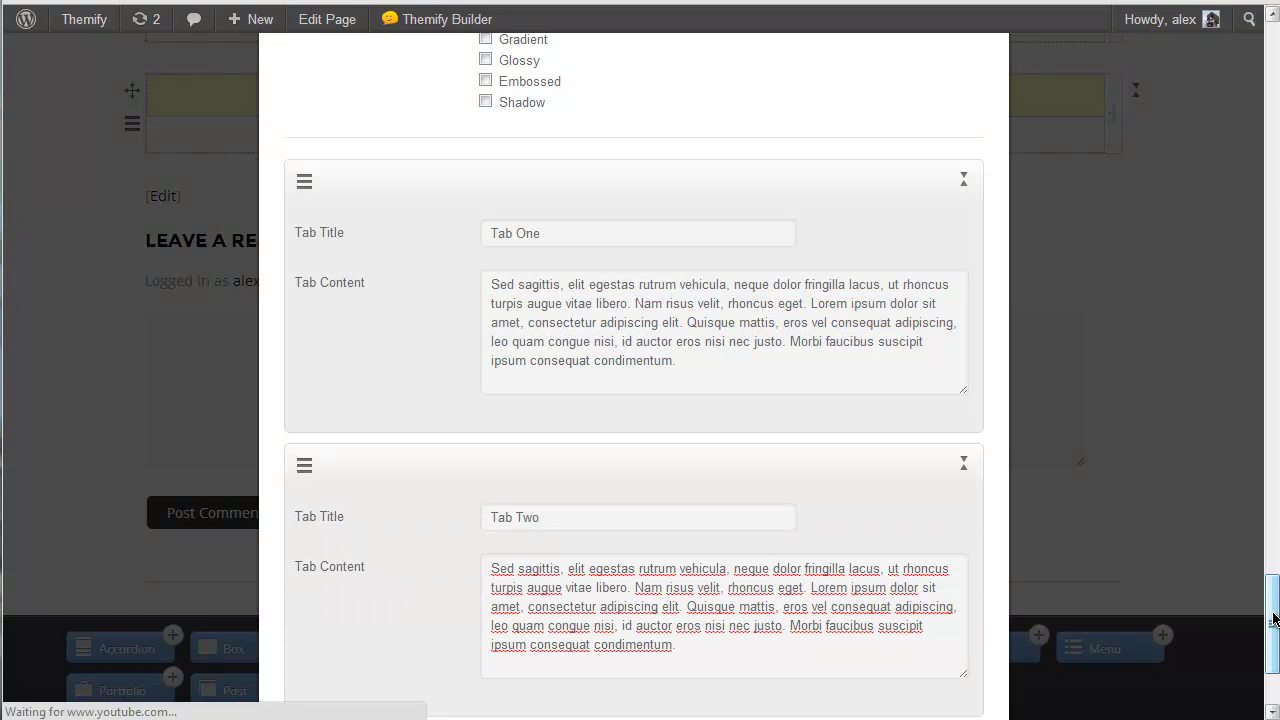
# Step: Save the Tab module containing Tab One and Tab Two
pyautogui.scroll(-3, 1272, 610)
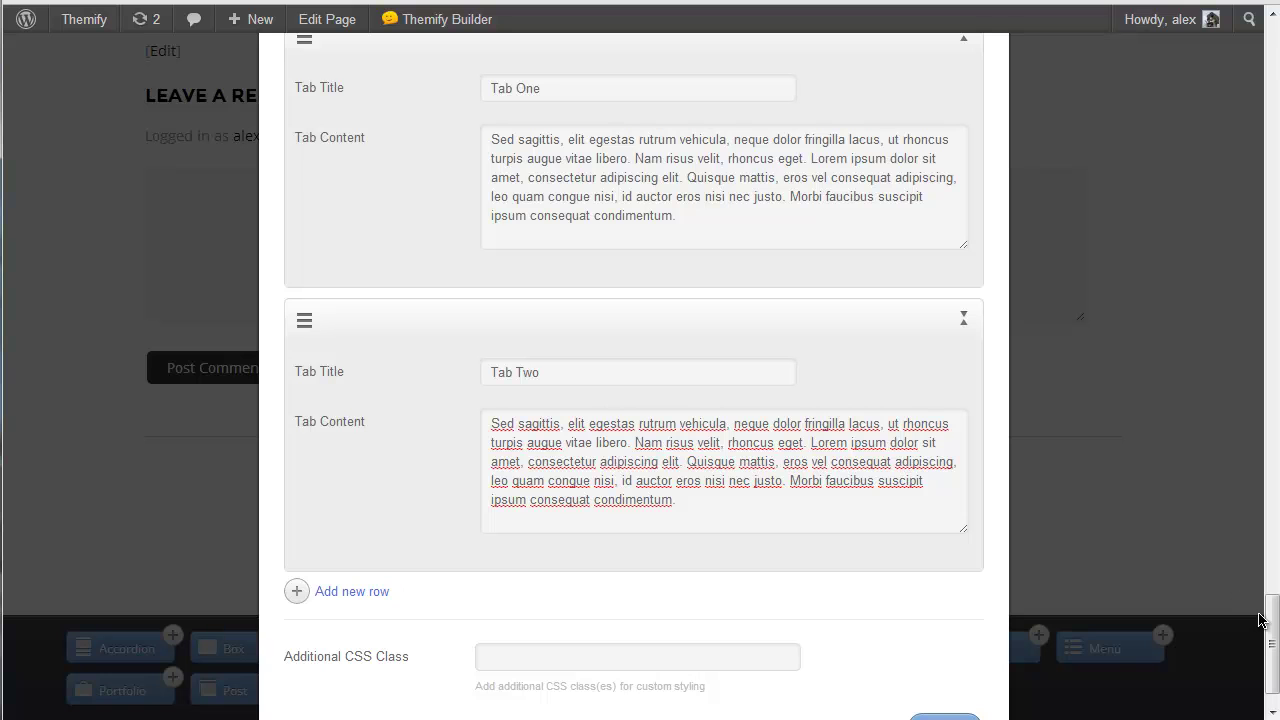
pyautogui.moveTo(1272, 612); pyautogui.dragTo(1275, 635)
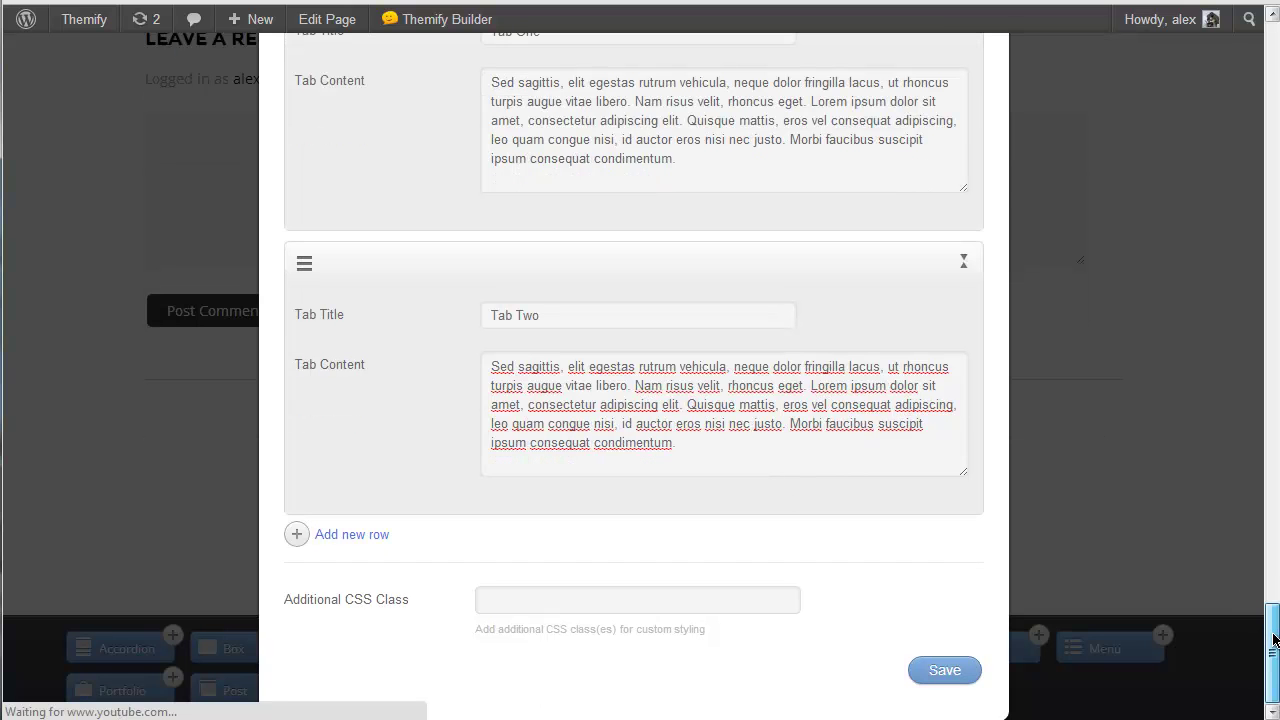
pyautogui.click(937, 672)
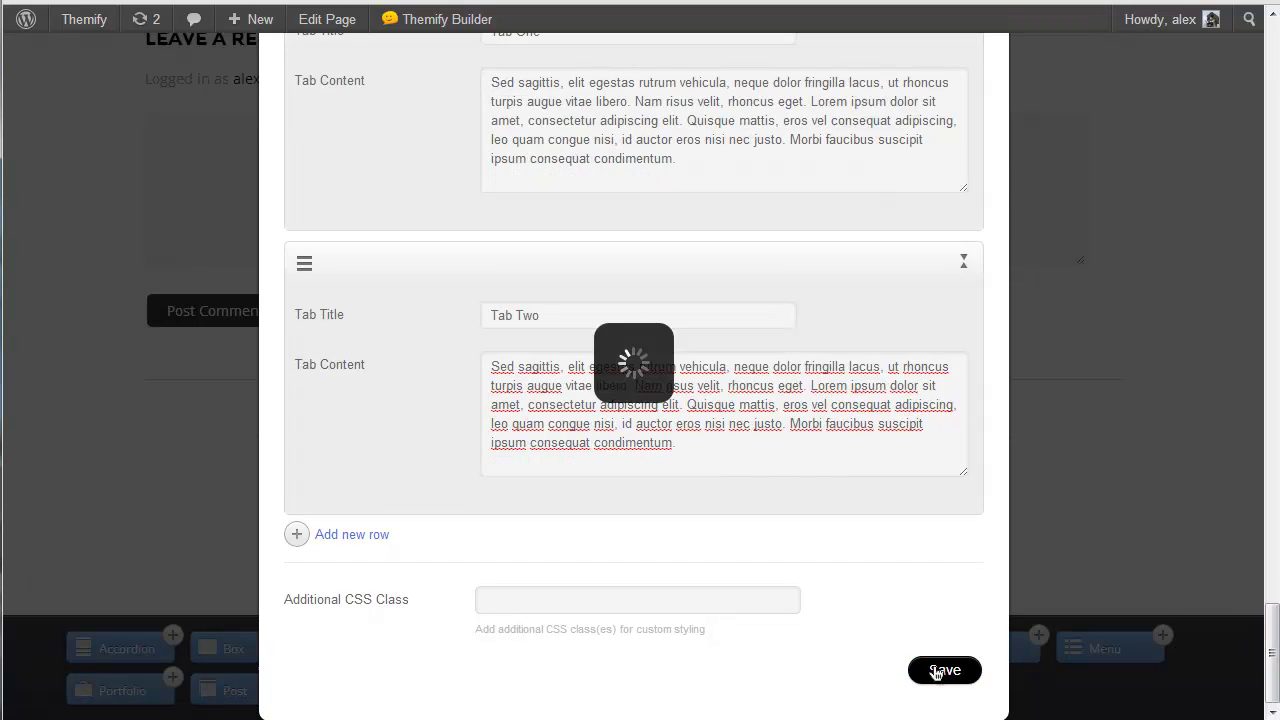
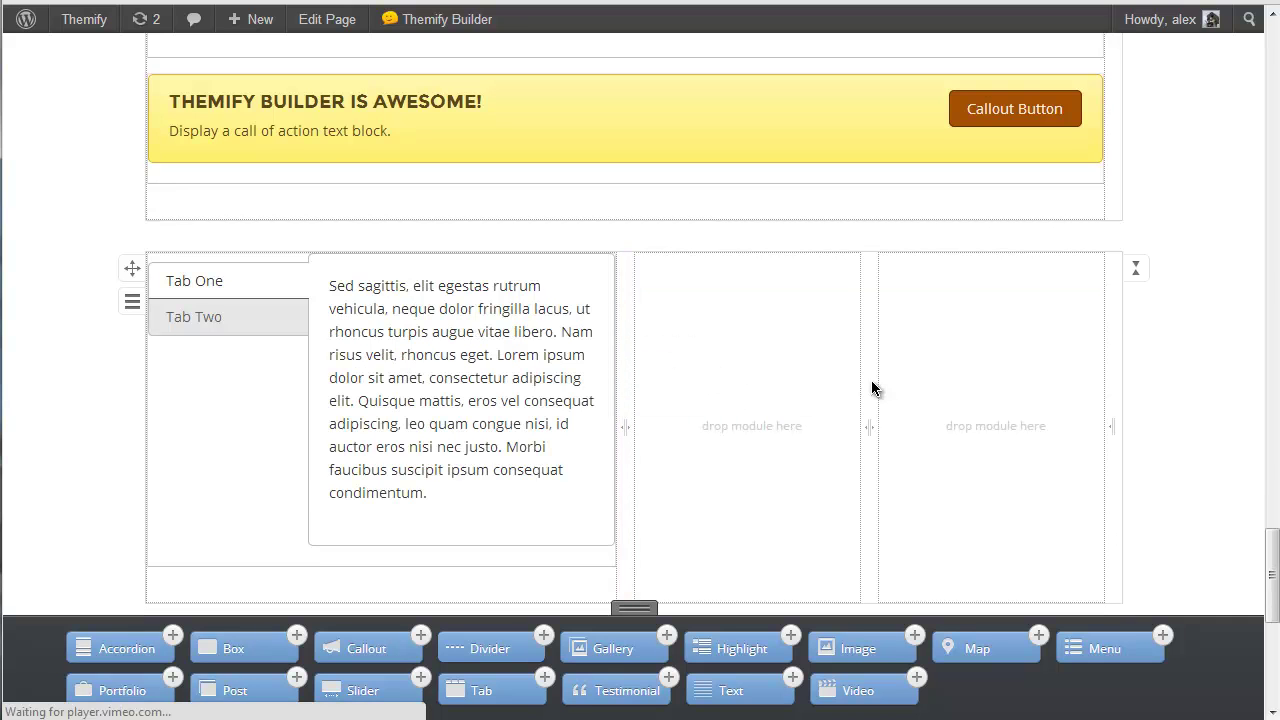
# Step: Reduce the tab row to two columns and place a duplicate of the Tab module in the empty second column
pyautogui.moveTo(1052, 406); pyautogui.dragTo(1117, 403)
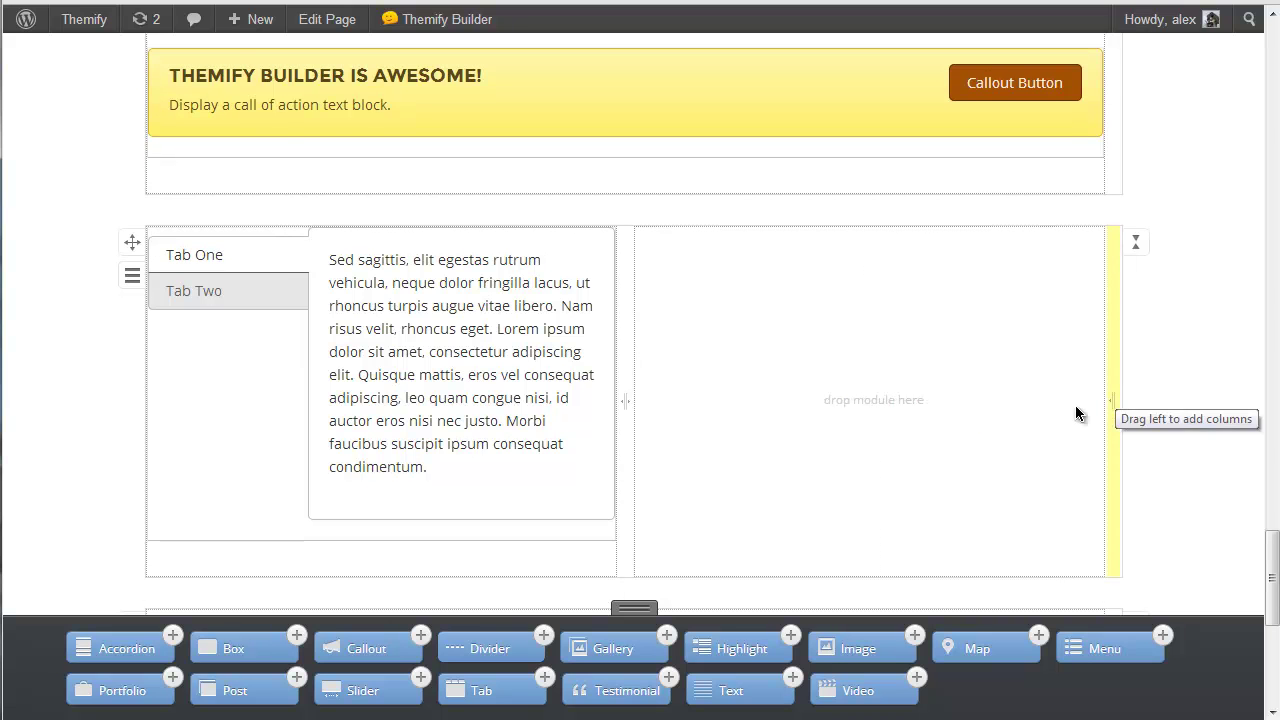
pyautogui.click(203, 249)
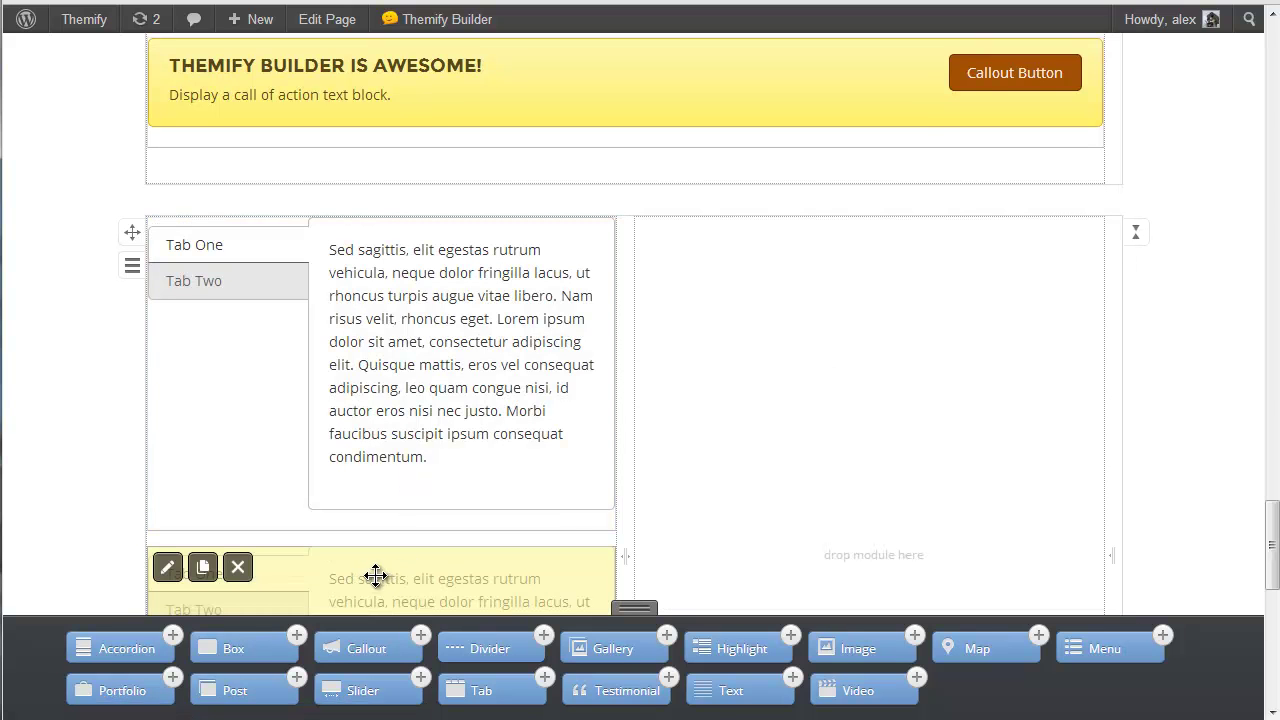
pyautogui.moveTo(767, 440); pyautogui.dragTo(910, 552)
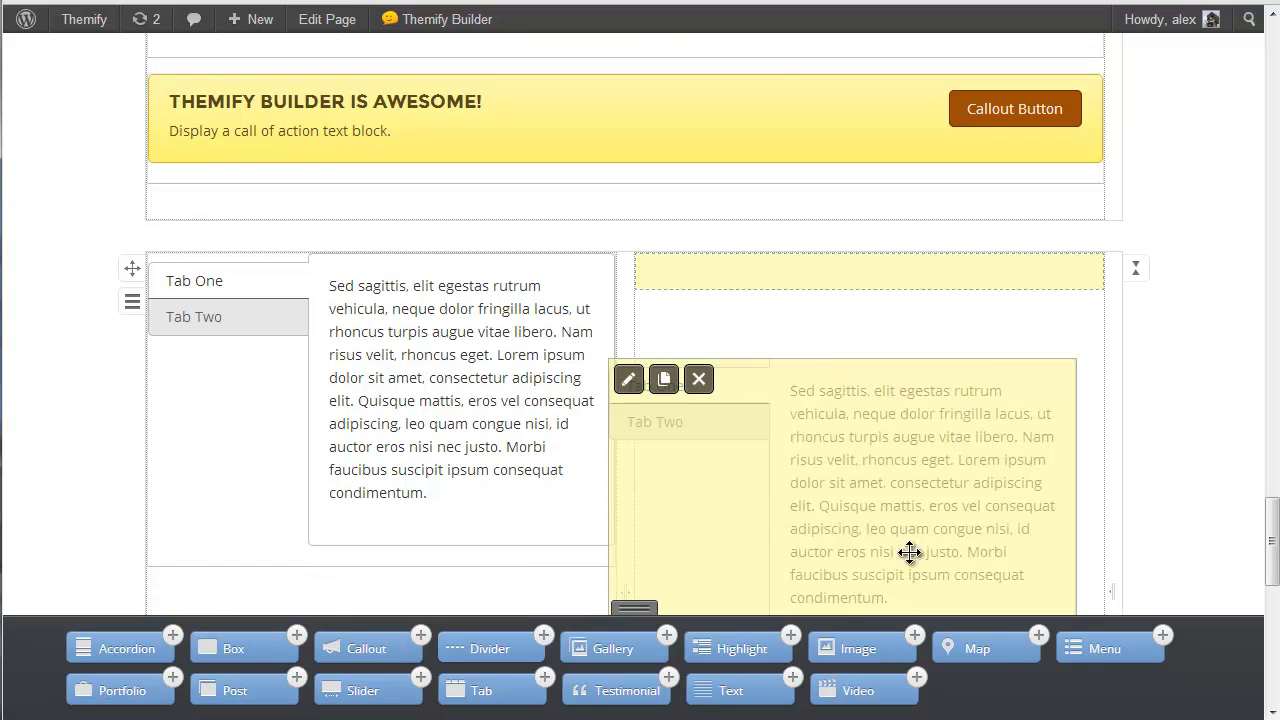
# Step: Restyle the duplicated Tab module with the boxed horizontal-tabs layout and light yellow tab color, and save it
pyautogui.moveTo(771, 500)
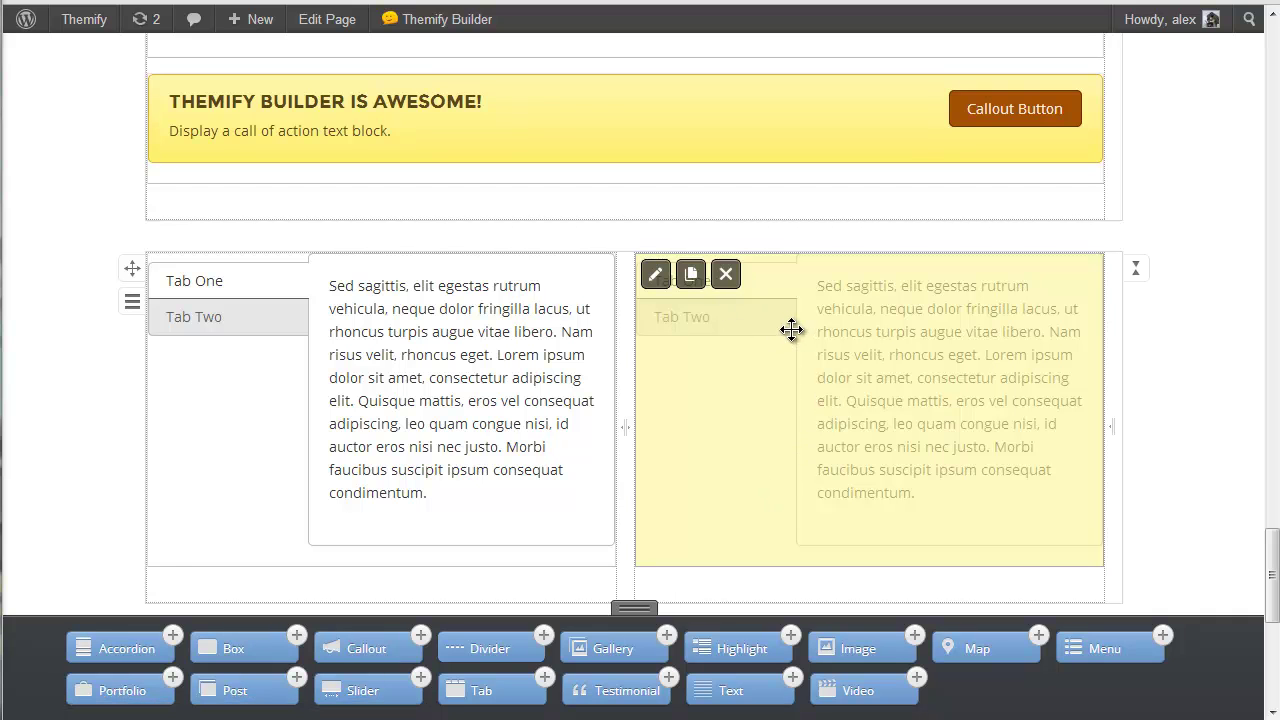
pyautogui.click(655, 277)
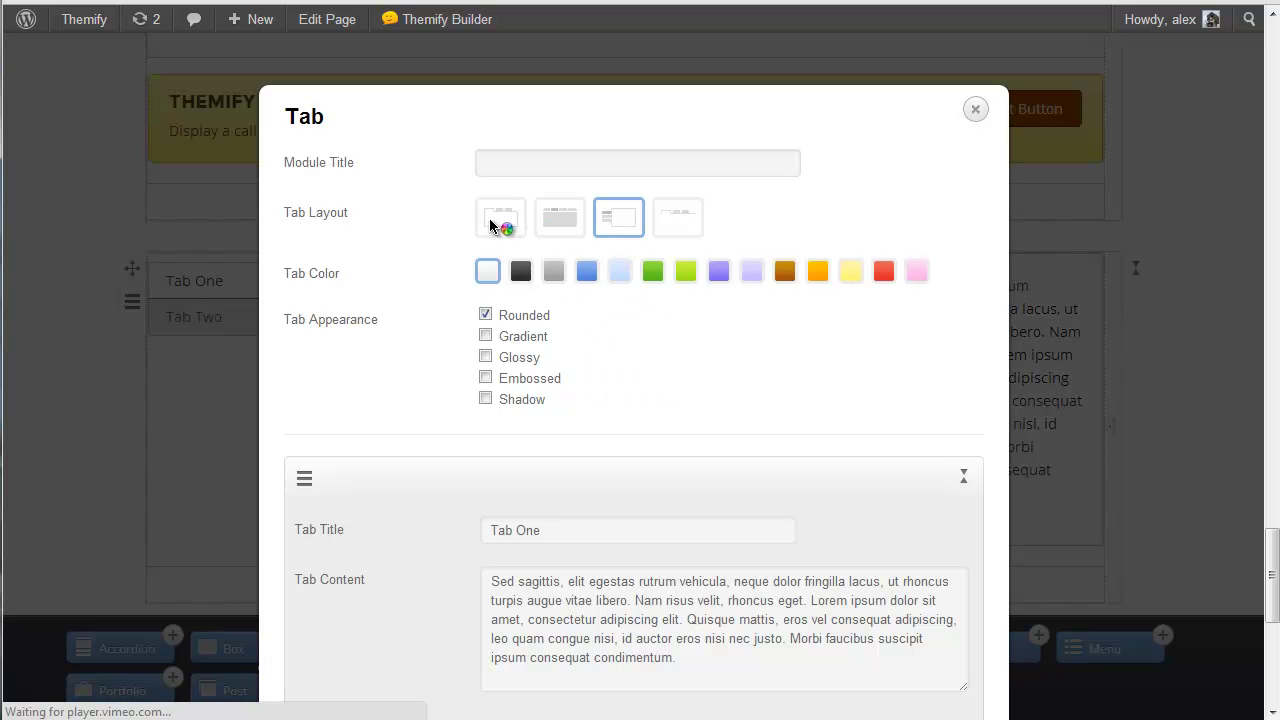
pyautogui.click(500, 226)
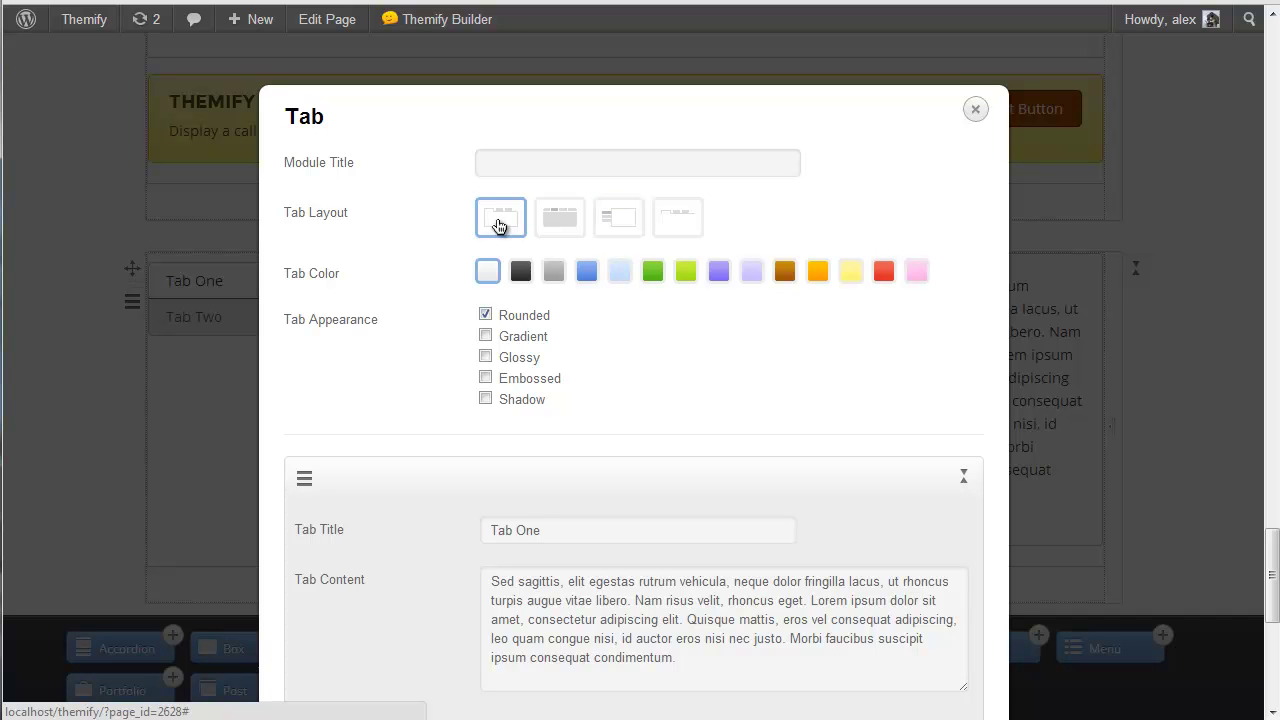
pyautogui.click(852, 273)
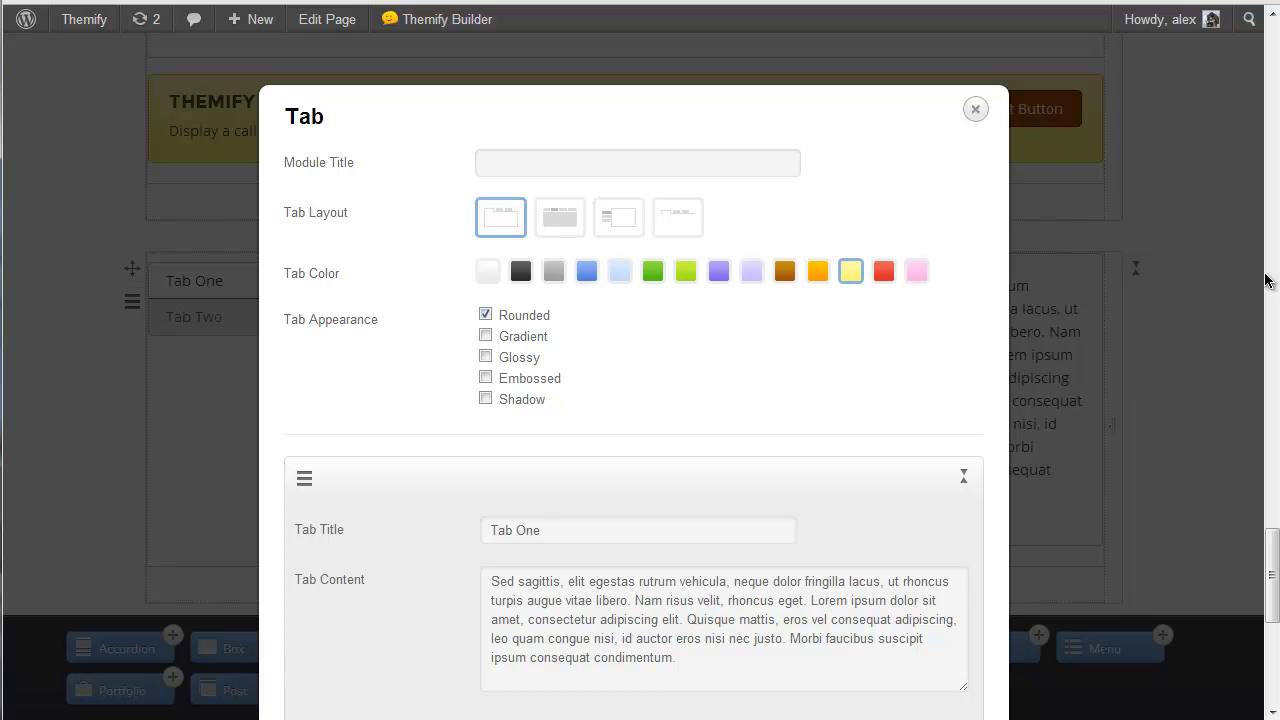
pyautogui.moveTo(1273, 572); pyautogui.dragTo(1273, 663)
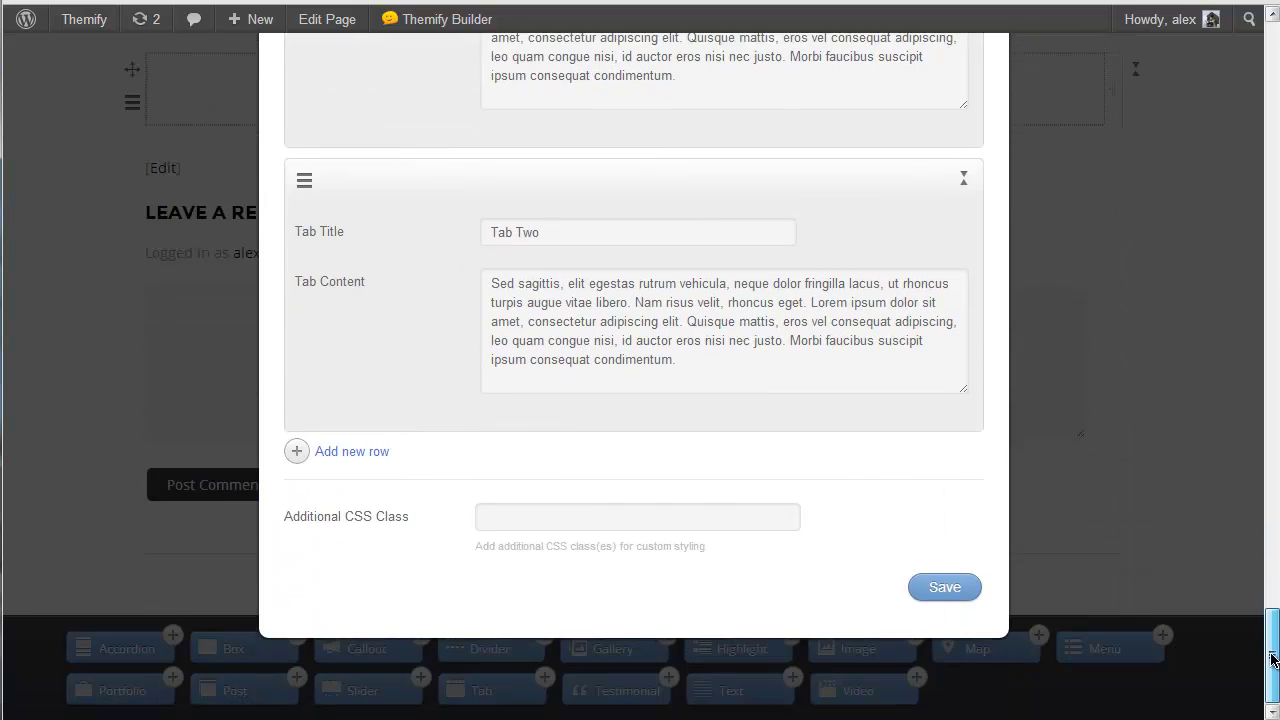
pyautogui.click(929, 596)
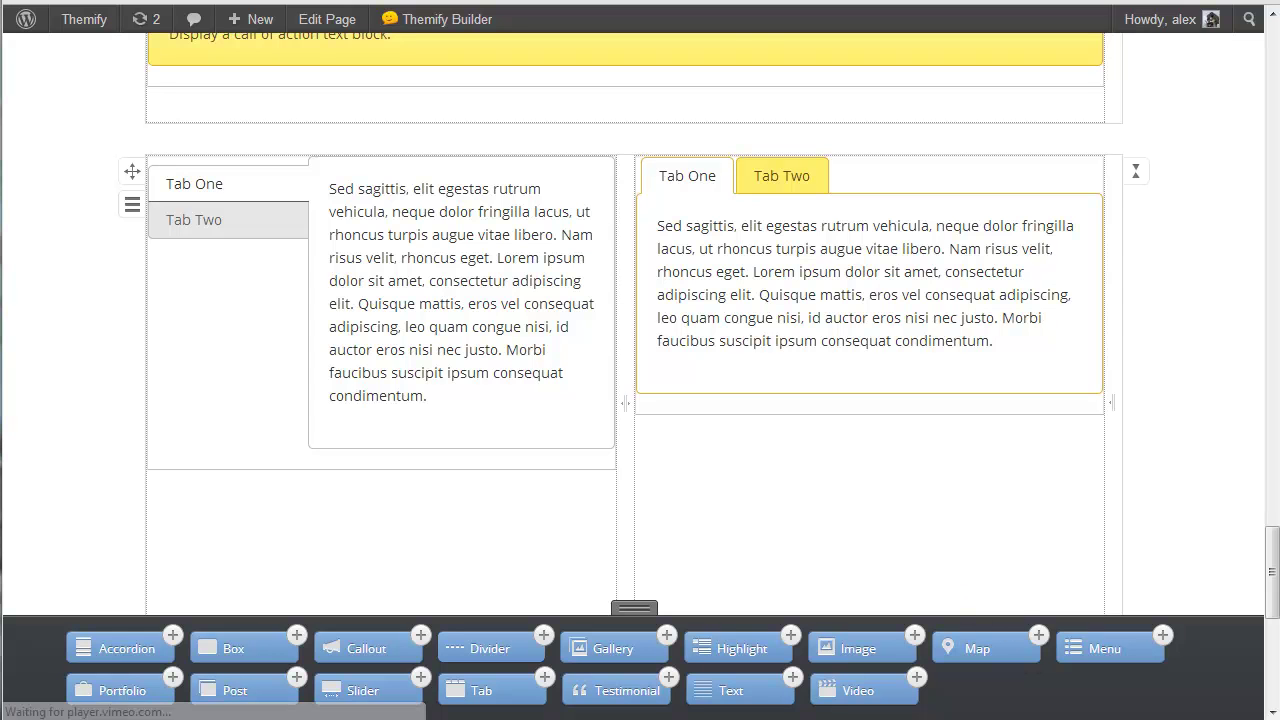
# Step: Split the empty row below the Tab modules into two equal columns
pyautogui.scroll(-2, 1262, 538)
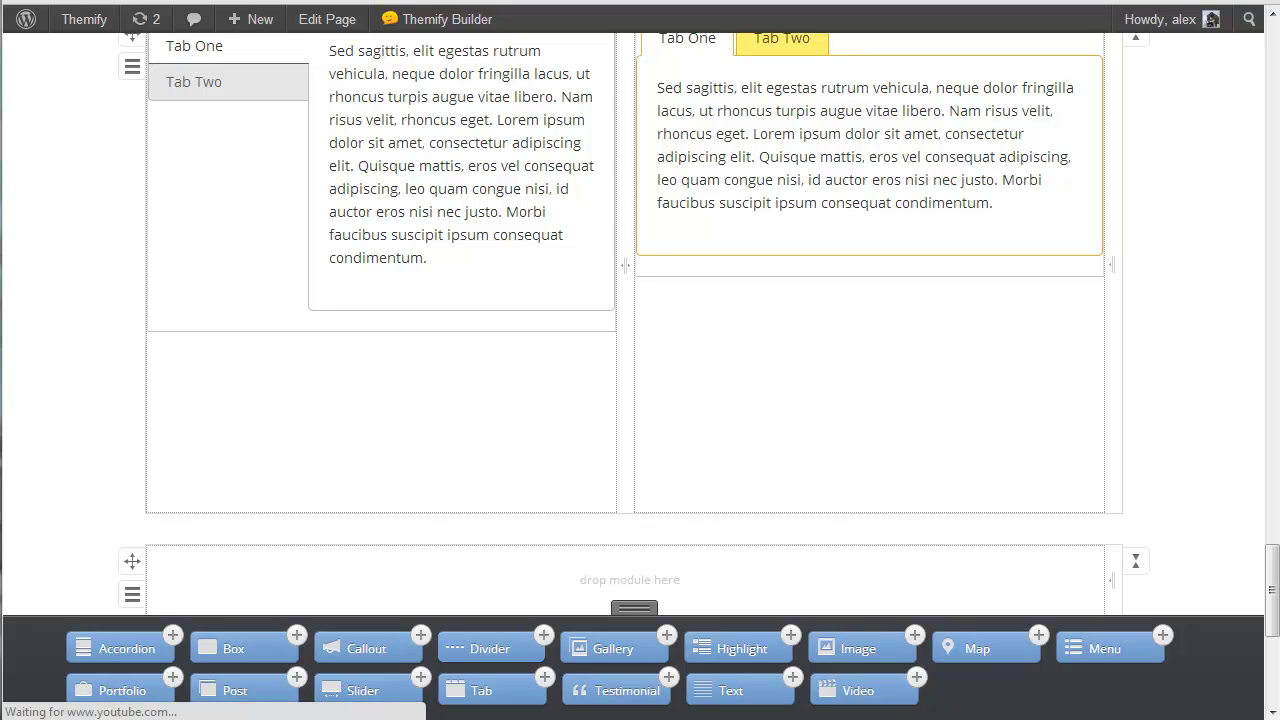
pyautogui.scroll(-1, 1275, 590)
pyautogui.moveTo(1276, 590); pyautogui.dragTo(1276, 601)
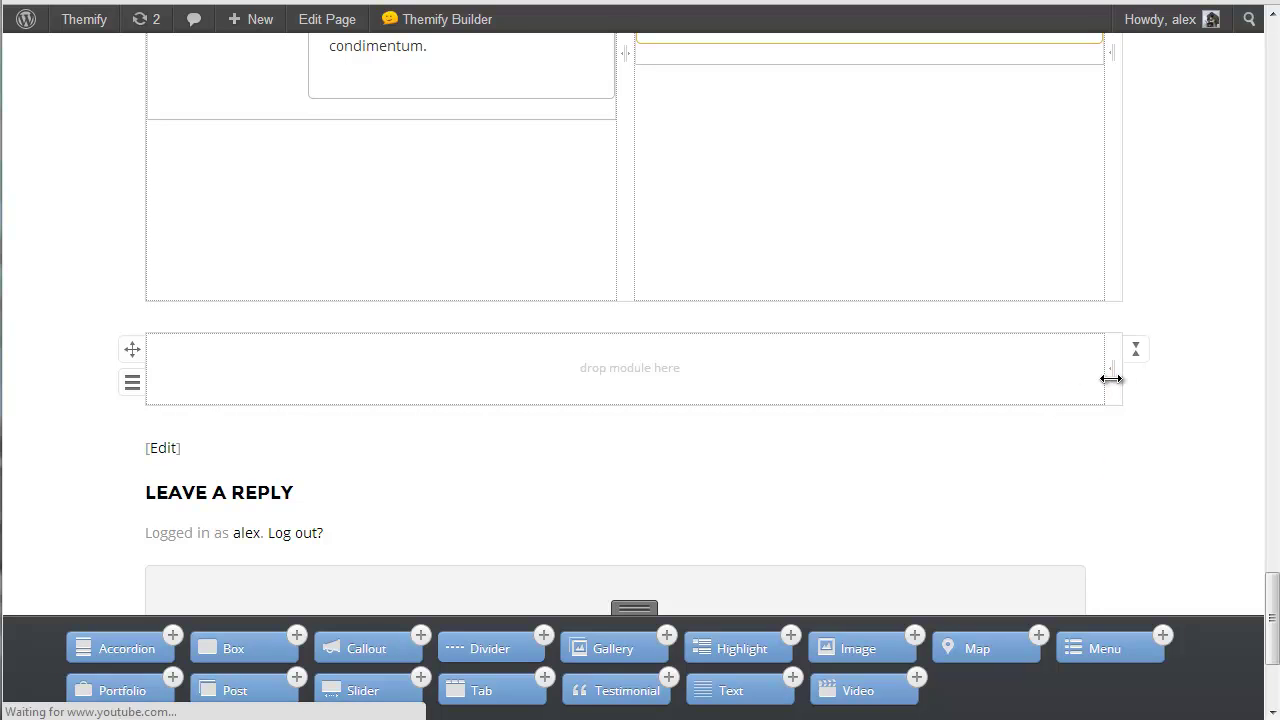
pyautogui.moveTo(1111, 380); pyautogui.dragTo(632, 376)
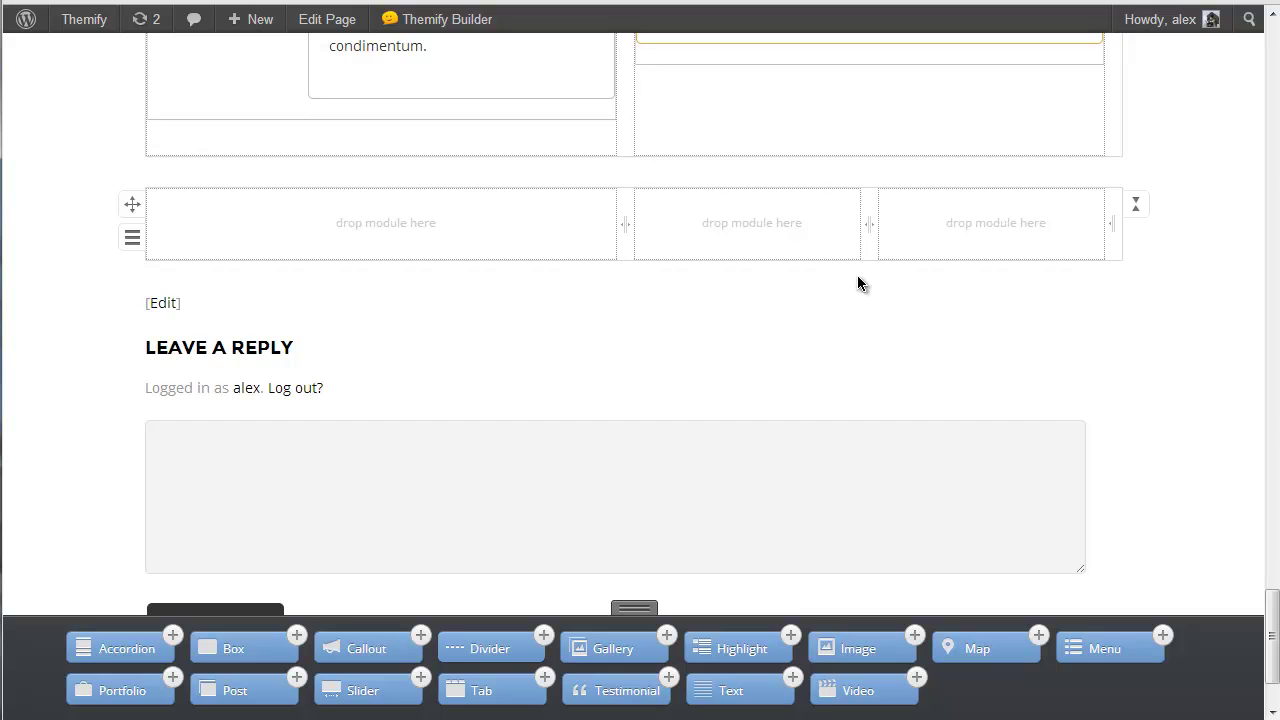
pyautogui.moveTo(870, 230); pyautogui.dragTo(1075, 240)
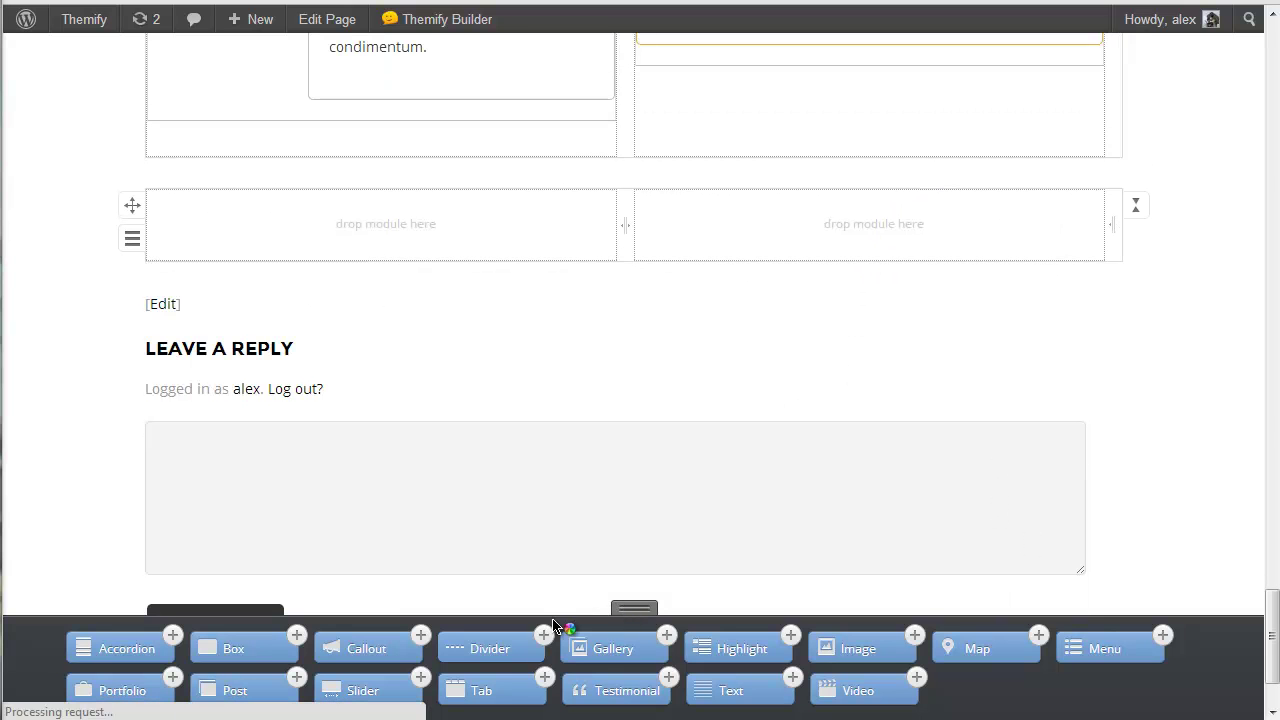
pyautogui.moveTo(877, 685); pyautogui.dragTo(409, 237)
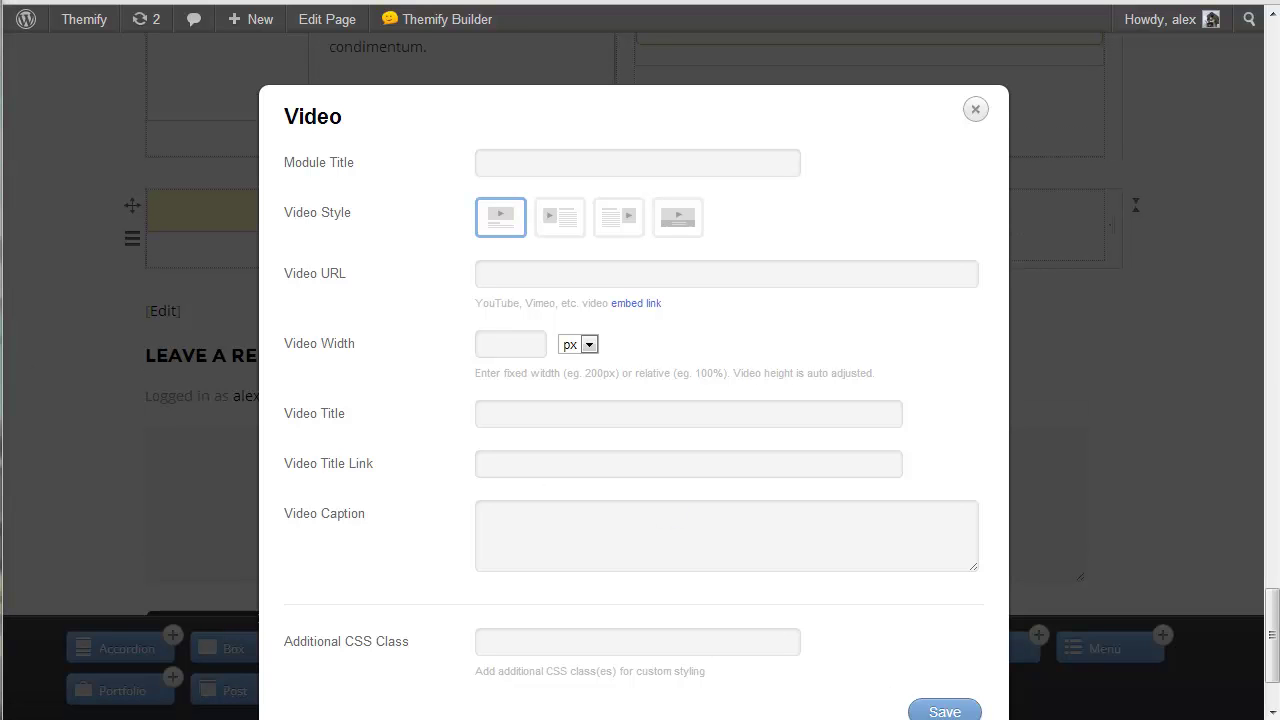
pyautogui.click(523, 278)
pyautogui.write('http://www.youtube.com/watch?v=hHw6VKKjcpQ')
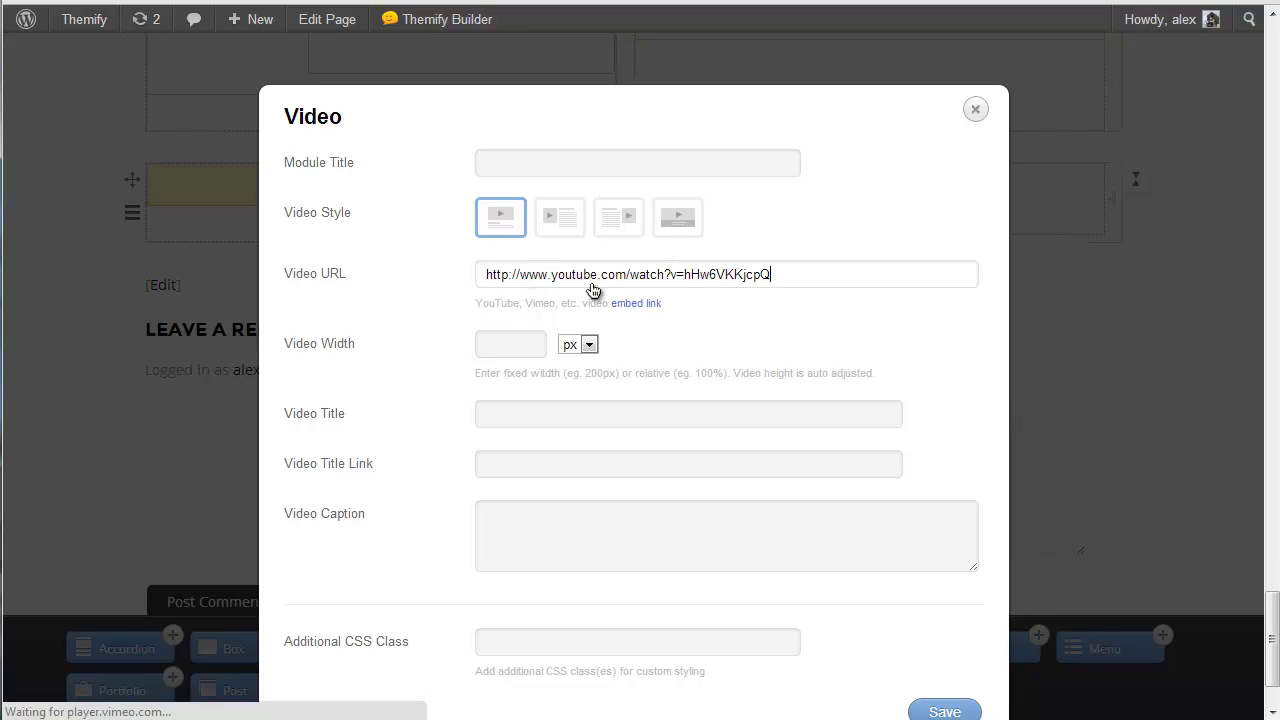
pyautogui.click(530, 414)
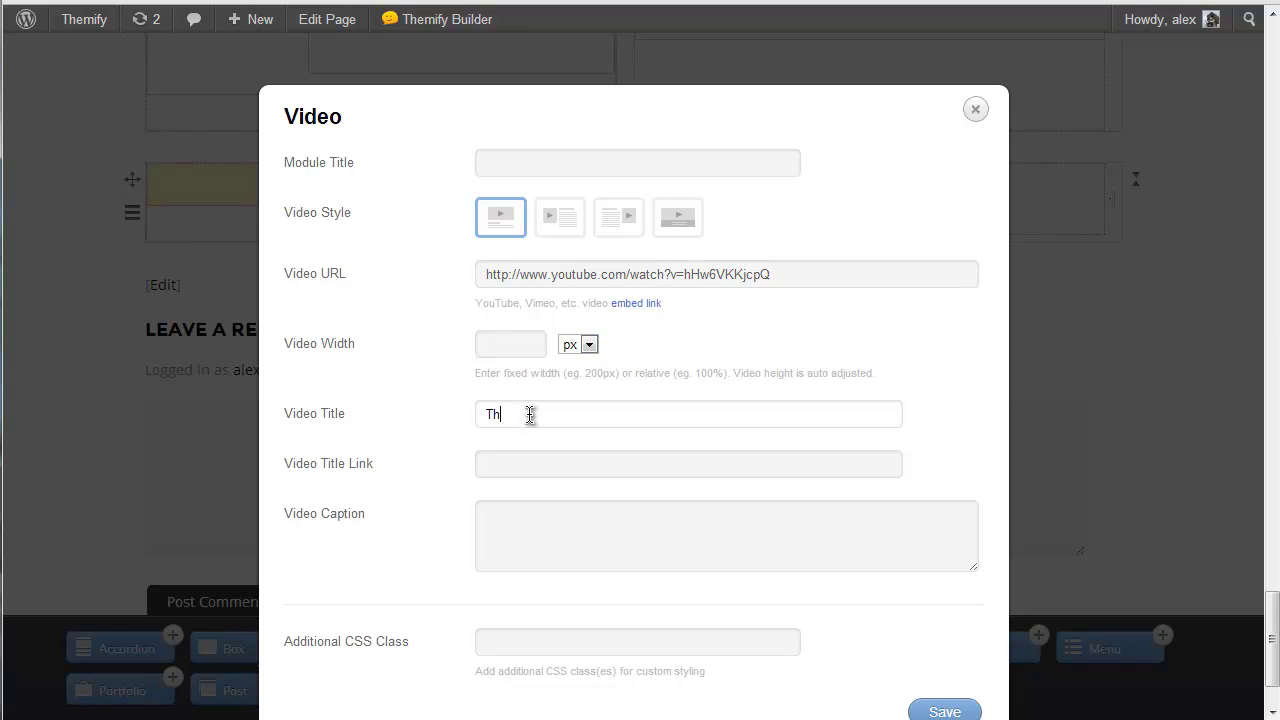
pyautogui.write('Themify Builder')
pyautogui.click(944, 712)
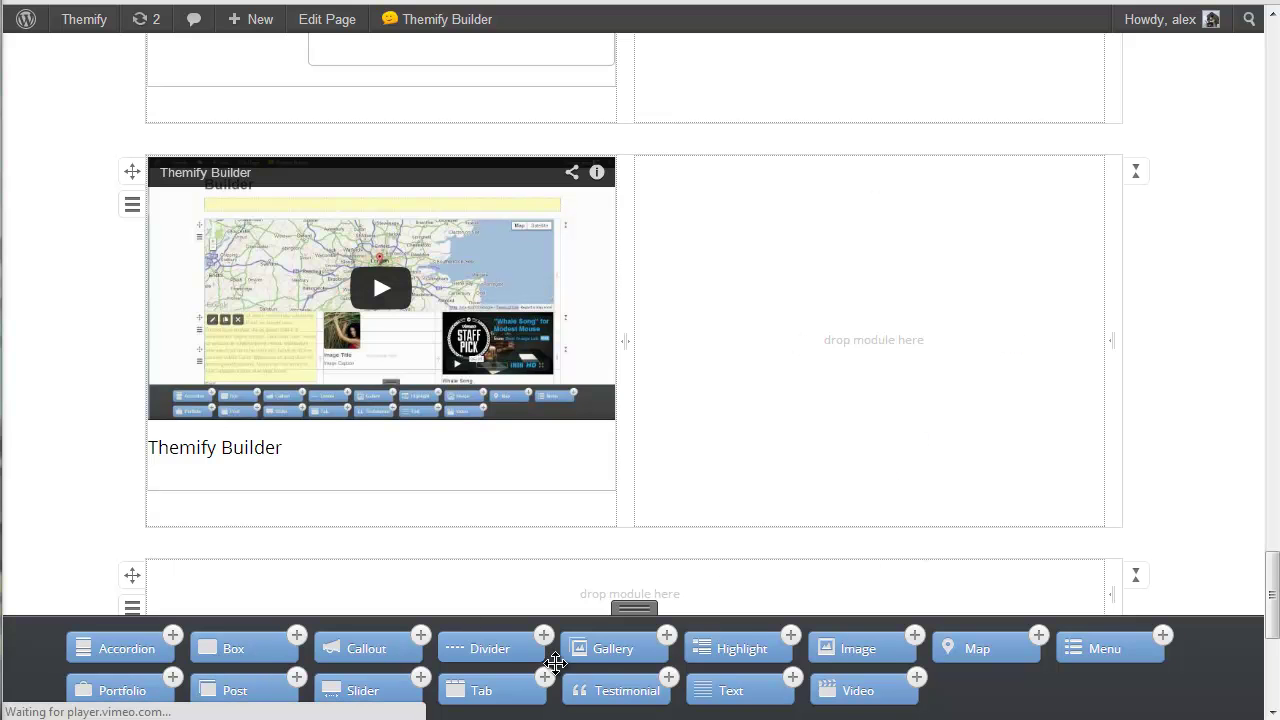
# Step: Add a Post module beside the video with the single-column thumbnail list layout, All Categories, a limit of 3 and Excerpt display
pyautogui.moveTo(208, 688); pyautogui.dragTo(733, 304)
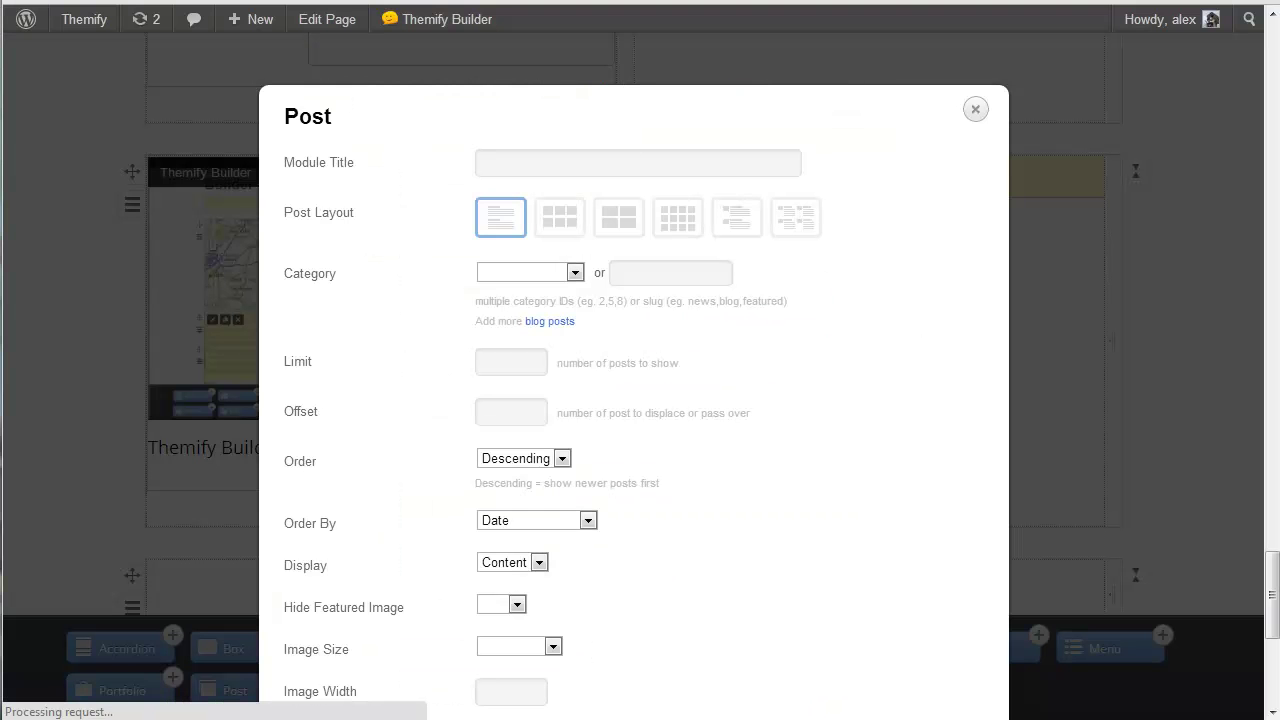
pyautogui.click(733, 224)
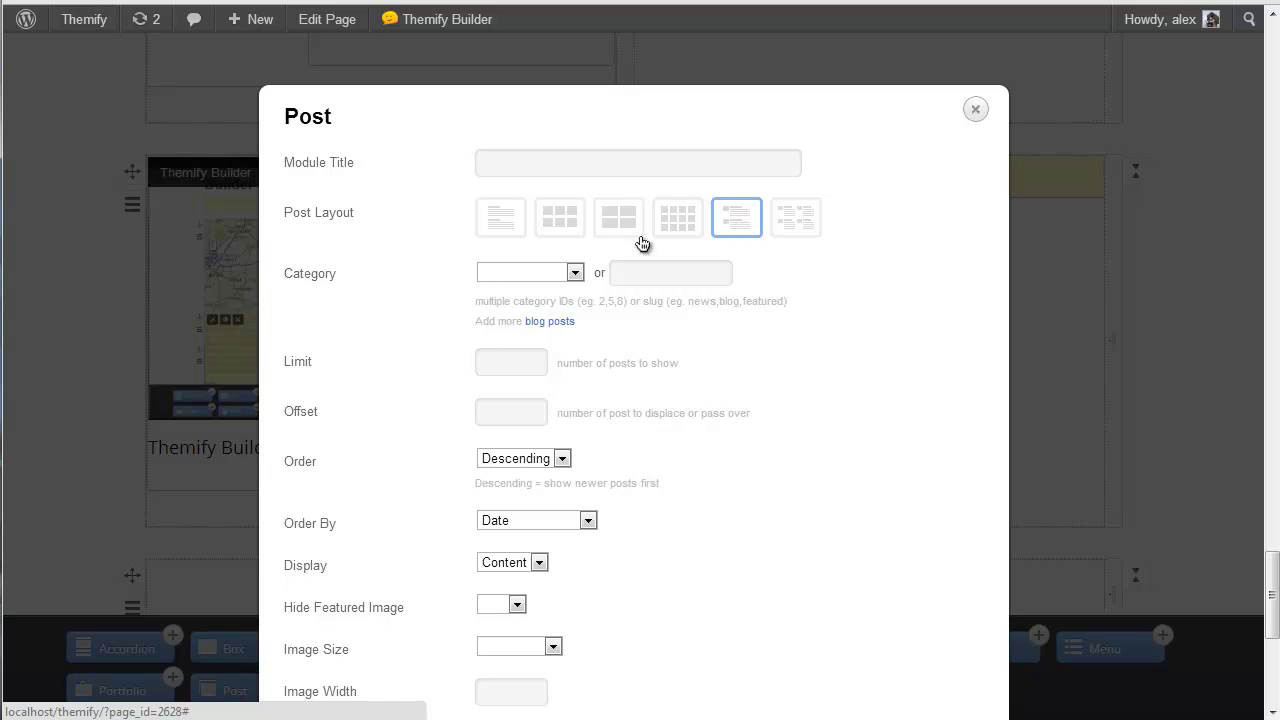
pyautogui.click(572, 273)
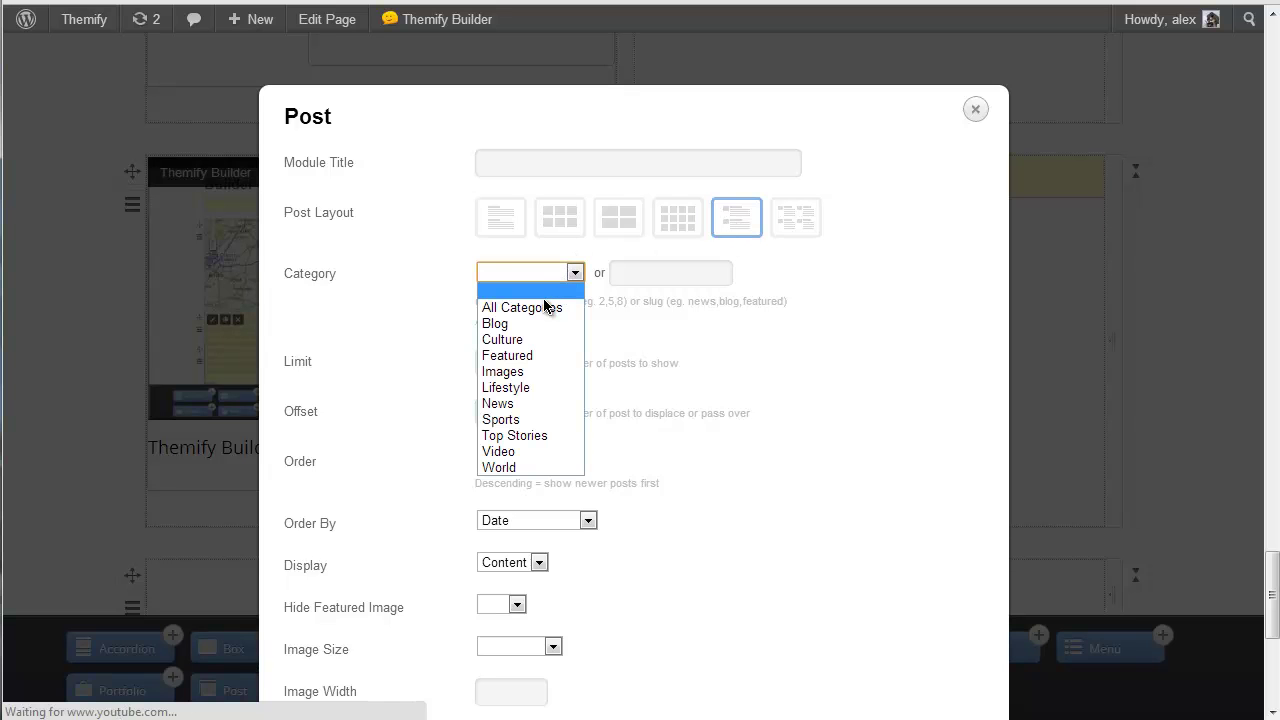
pyautogui.click(538, 308)
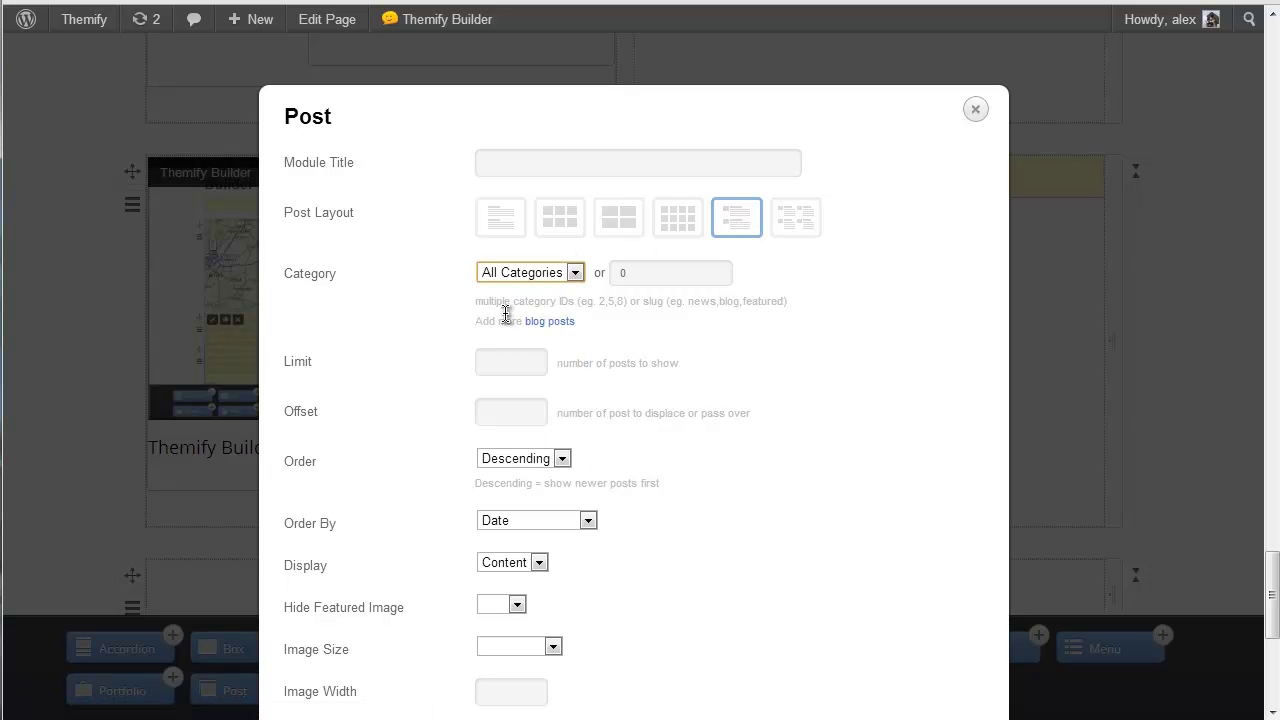
pyautogui.click(527, 363)
pyautogui.write('3')
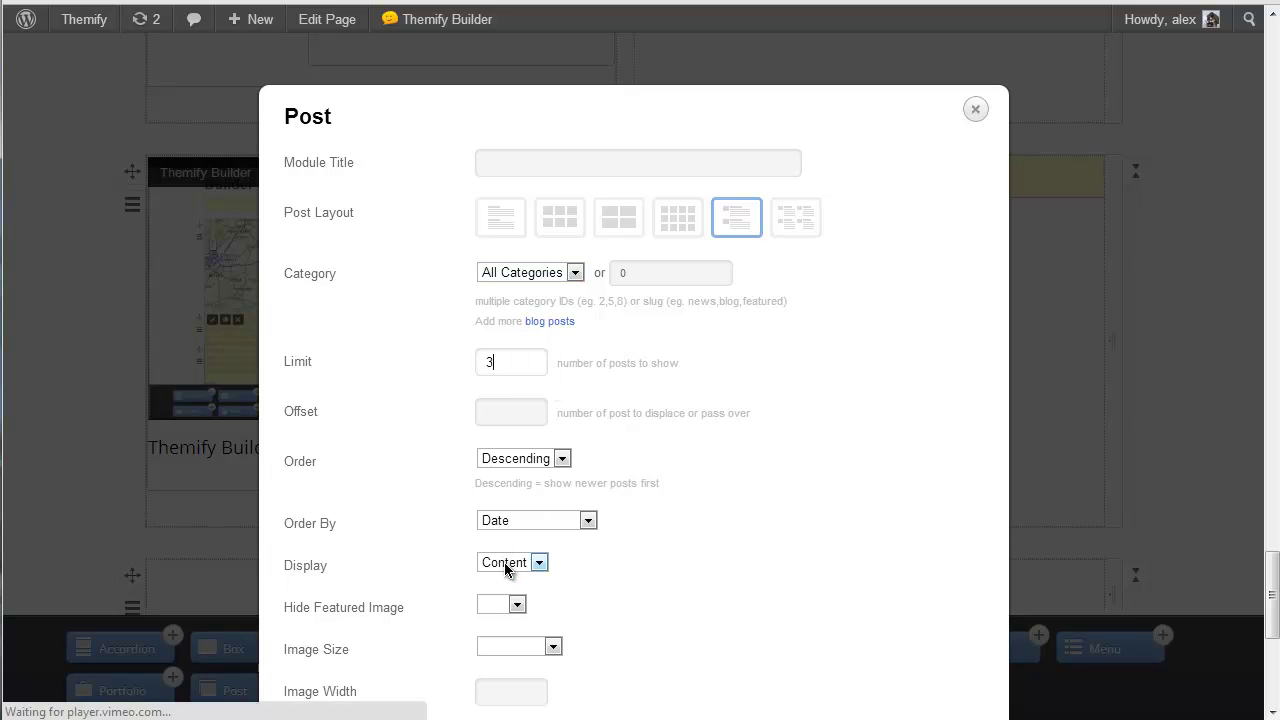
pyautogui.click(505, 566)
pyautogui.click(518, 597)
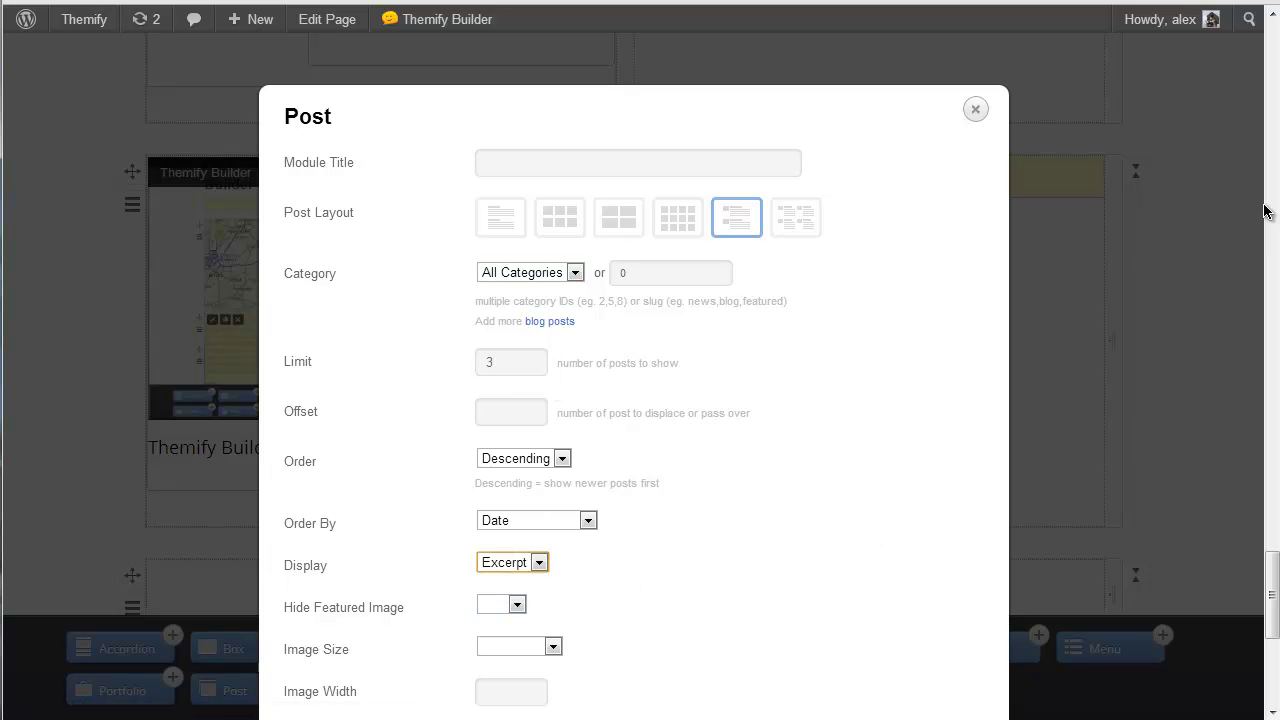
# Step: Set the Post module's image width and height to 100 each and save the module
pyautogui.scroll(-2, 1272, 594)
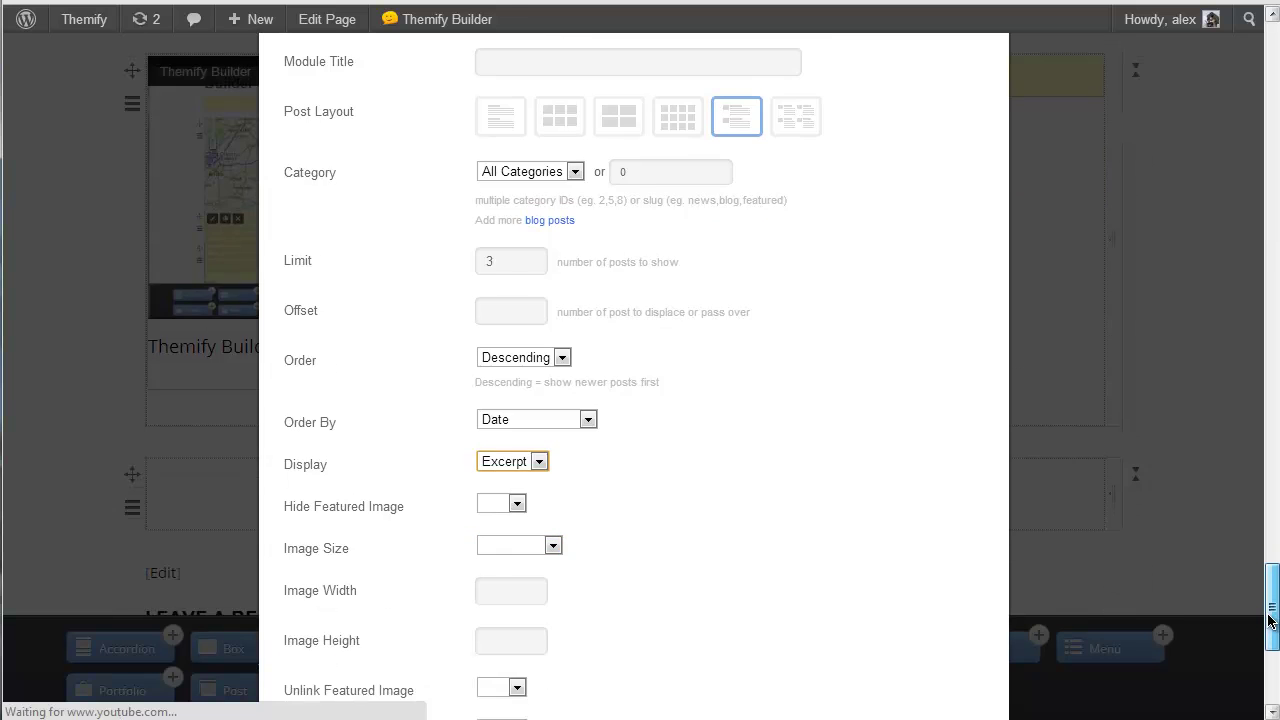
pyautogui.click(505, 481)
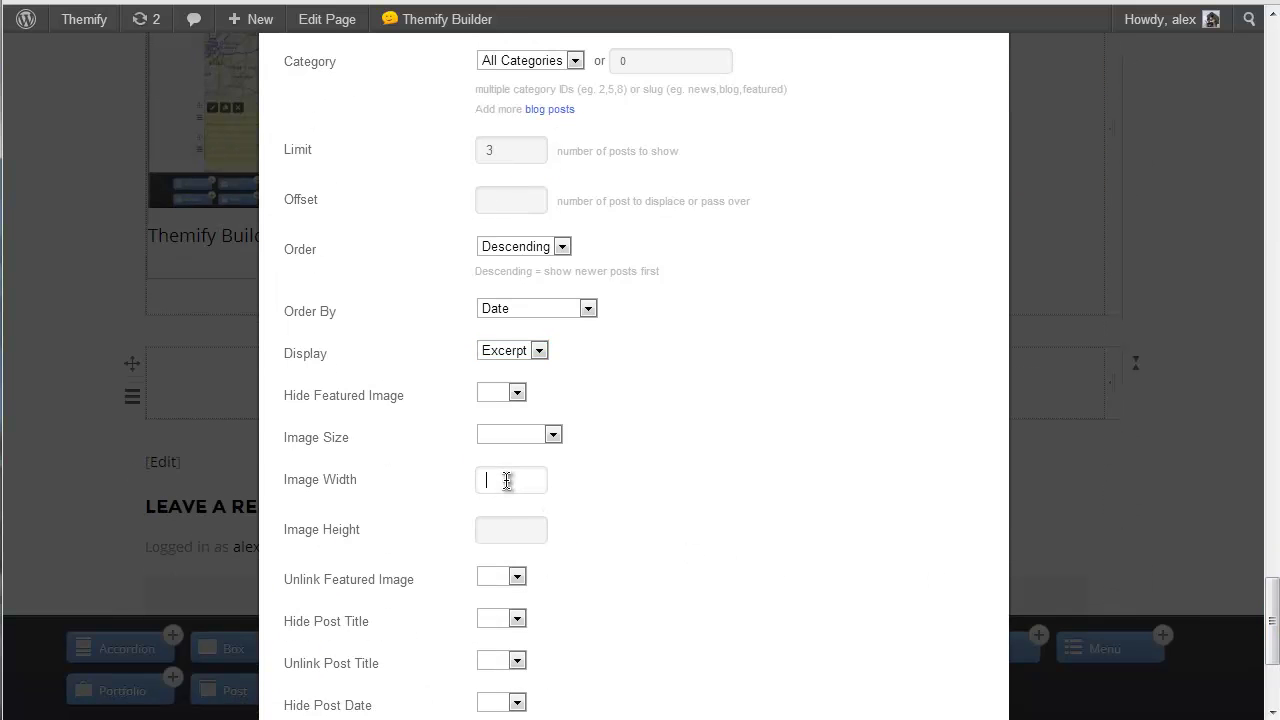
pyautogui.write('100')
pyautogui.click(506, 528)
pyautogui.write('100')
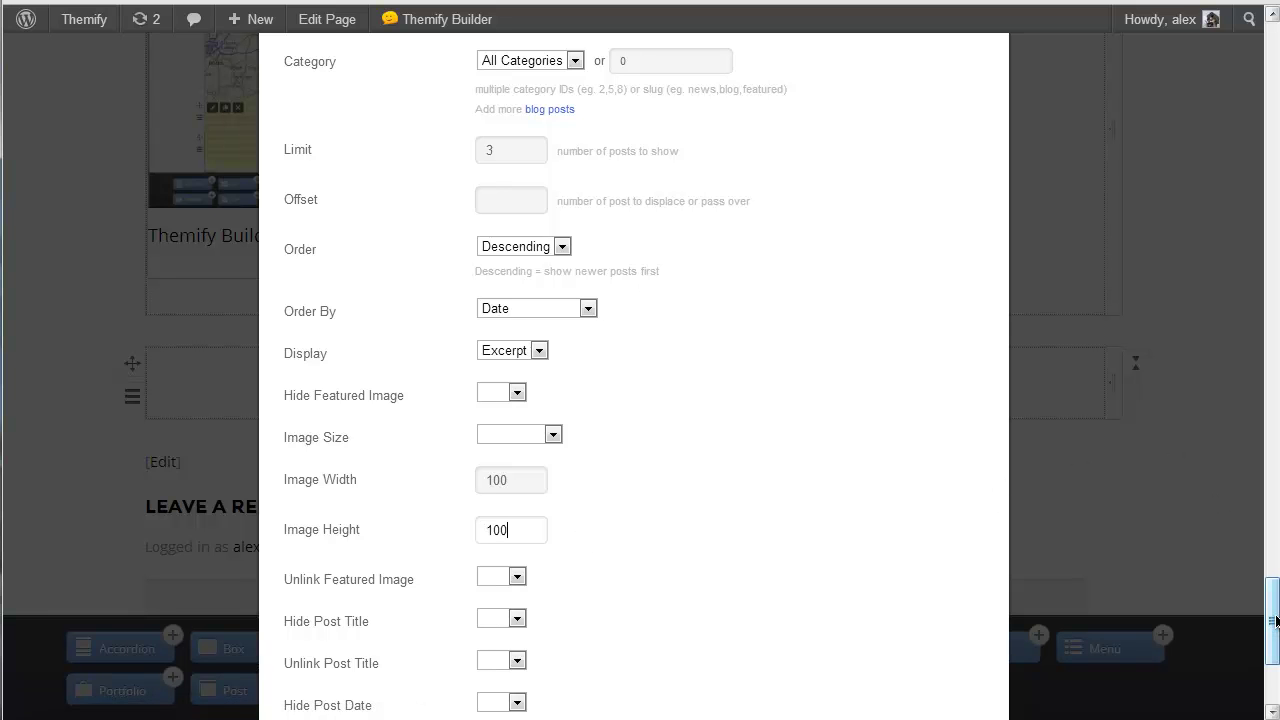
pyautogui.moveTo(1276, 621); pyautogui.dragTo(1264, 670)
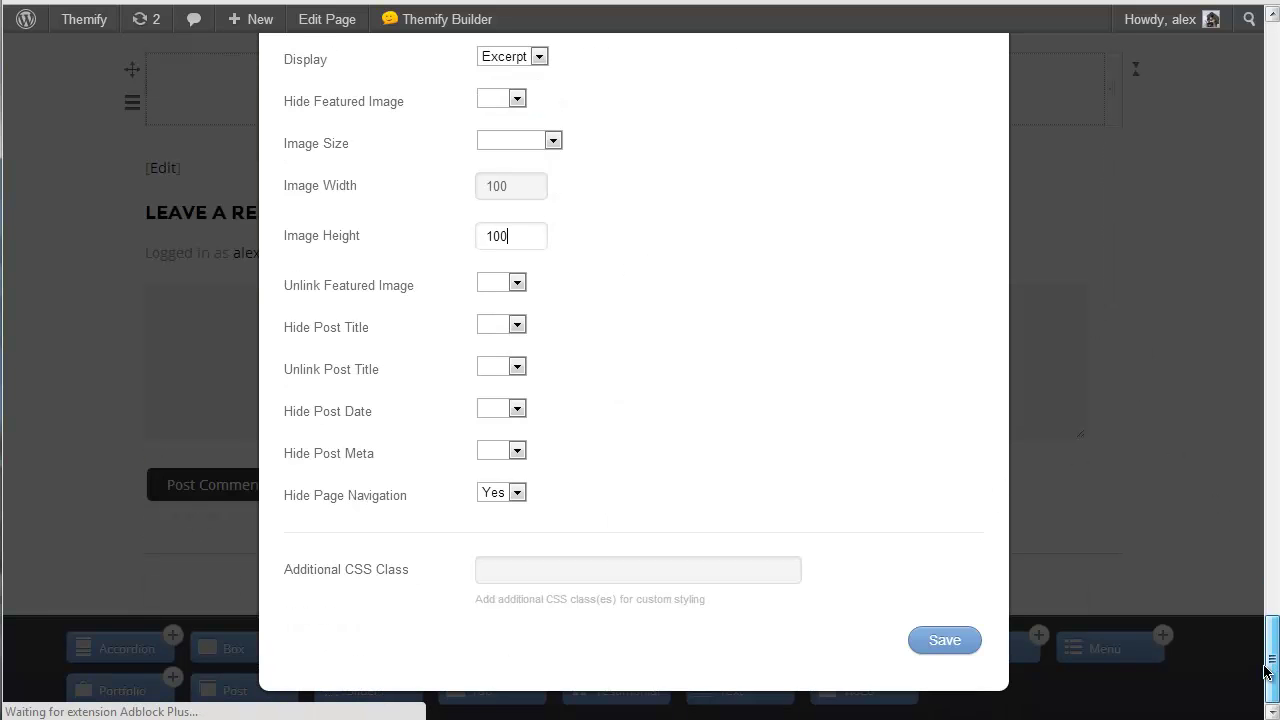
pyautogui.click(945, 641)
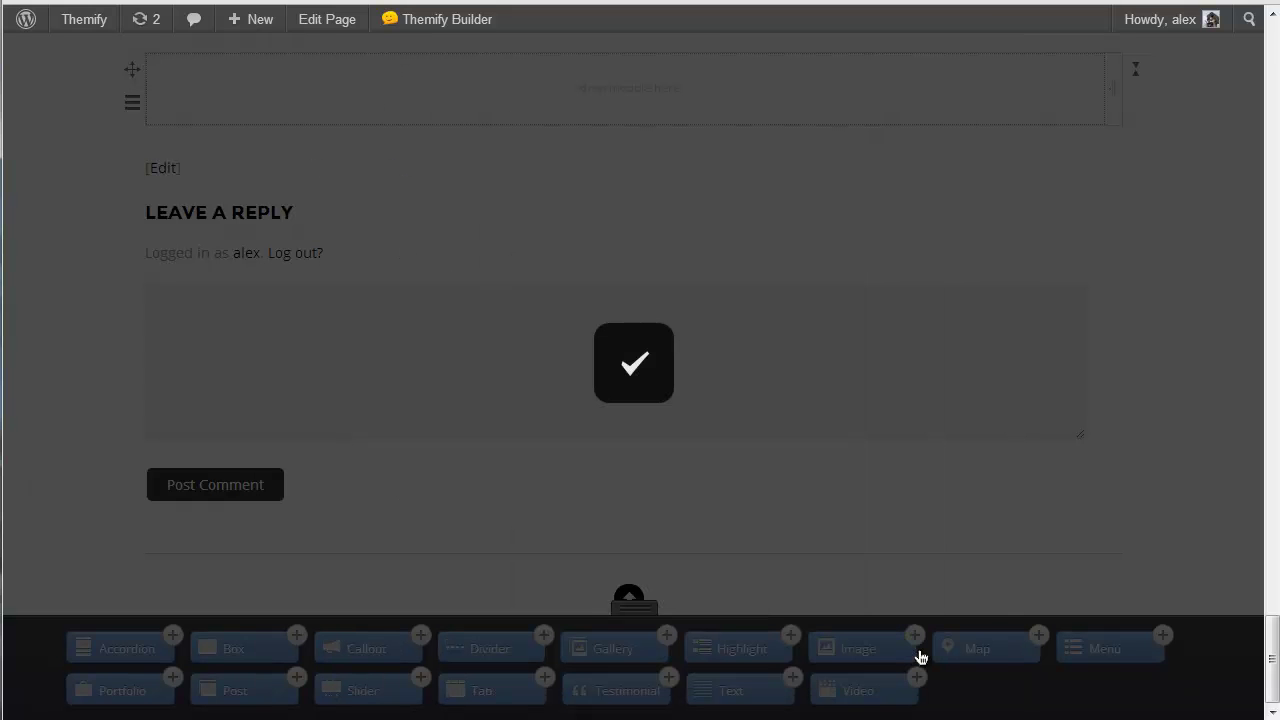
# Step: Add a Gallery module below the video and open the media library to insert its gallery
pyautogui.scroll(5, 616, 187)
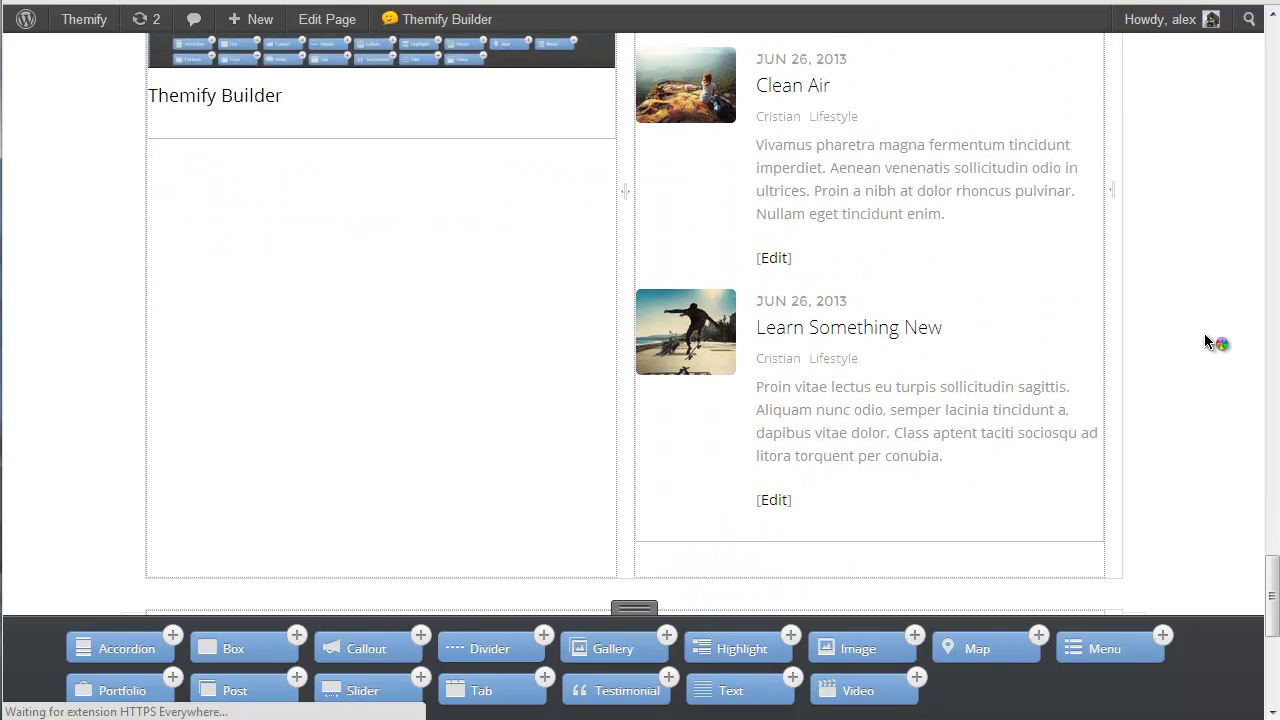
pyautogui.scroll(1, 1180, 342)
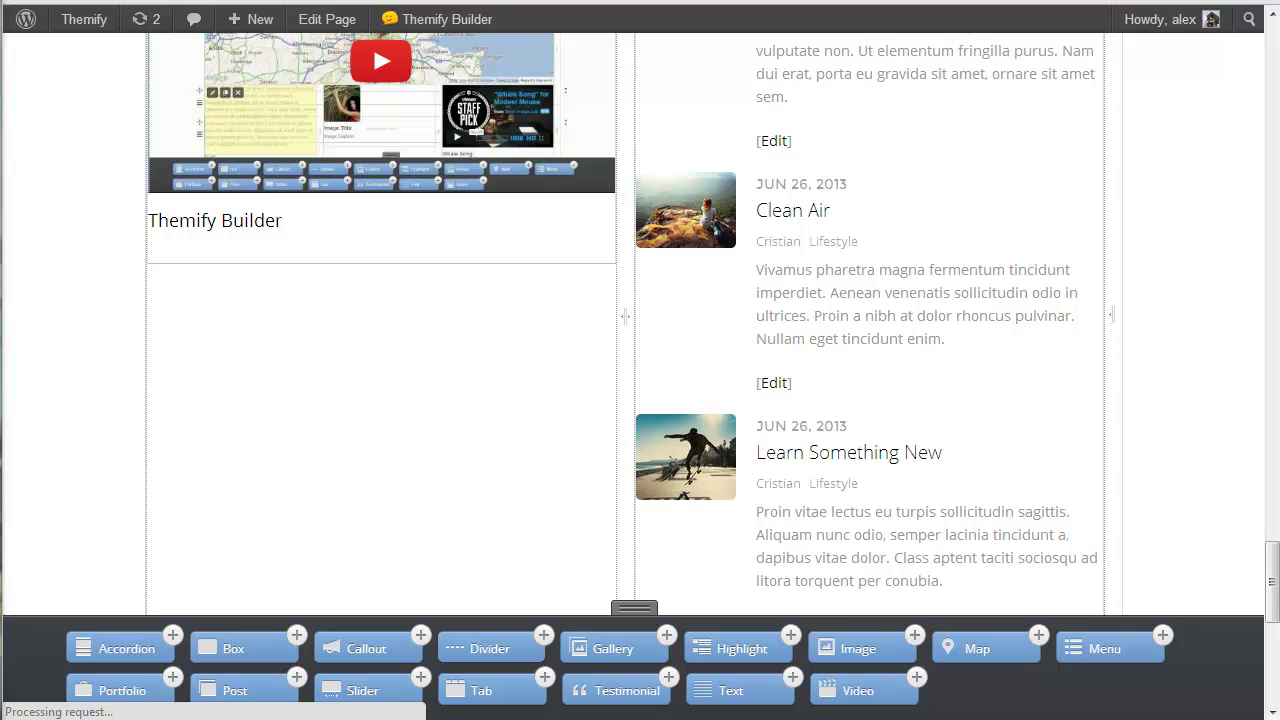
pyautogui.moveTo(605, 660); pyautogui.dragTo(403, 500)
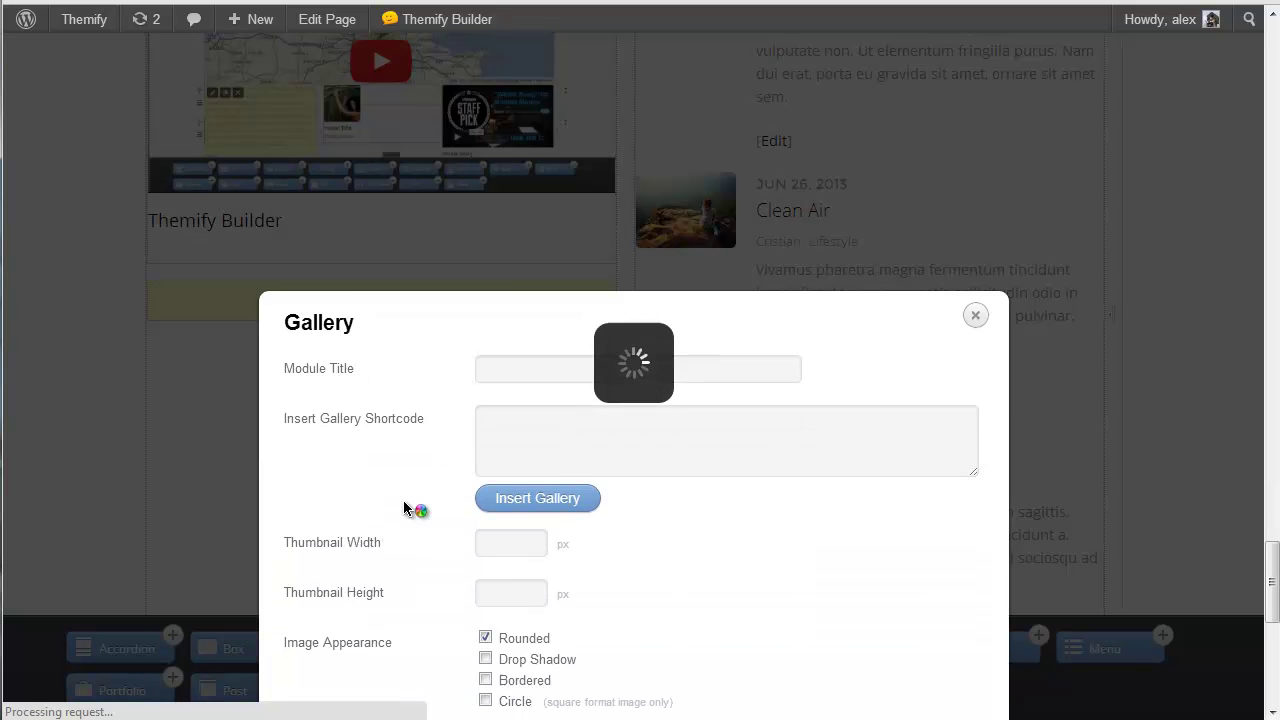
pyautogui.click(557, 226)
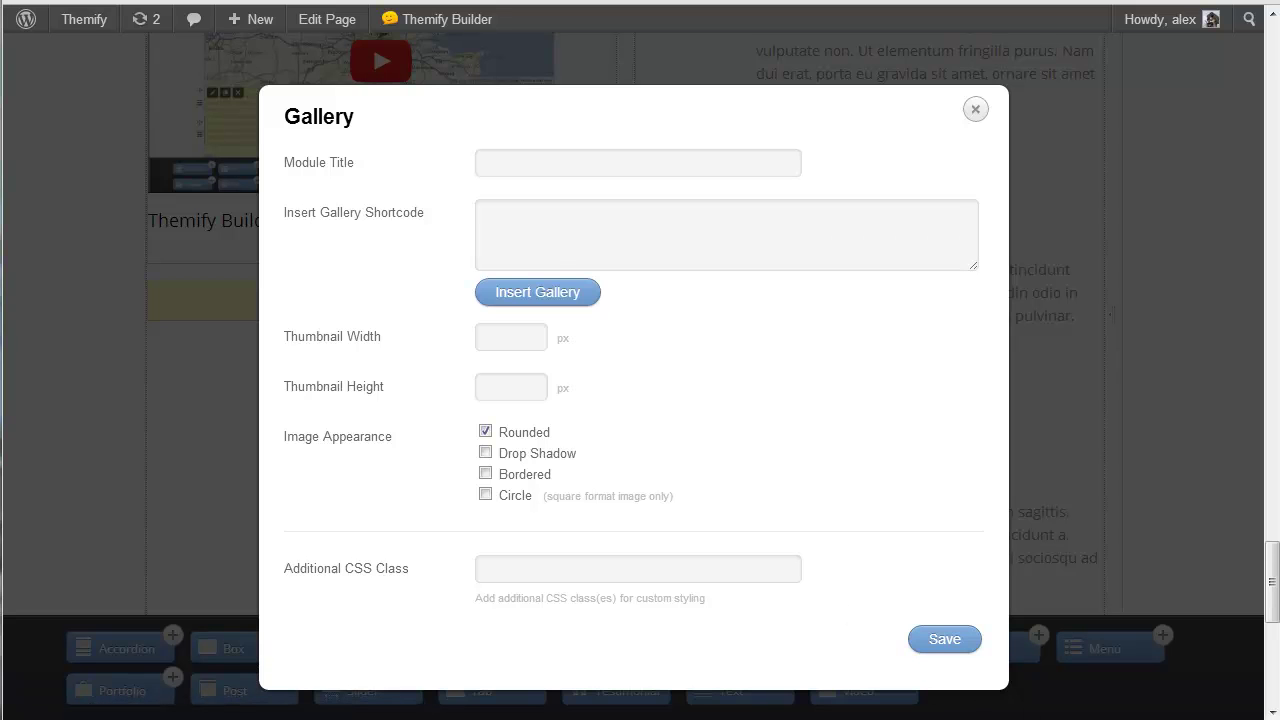
pyautogui.click(540, 295)
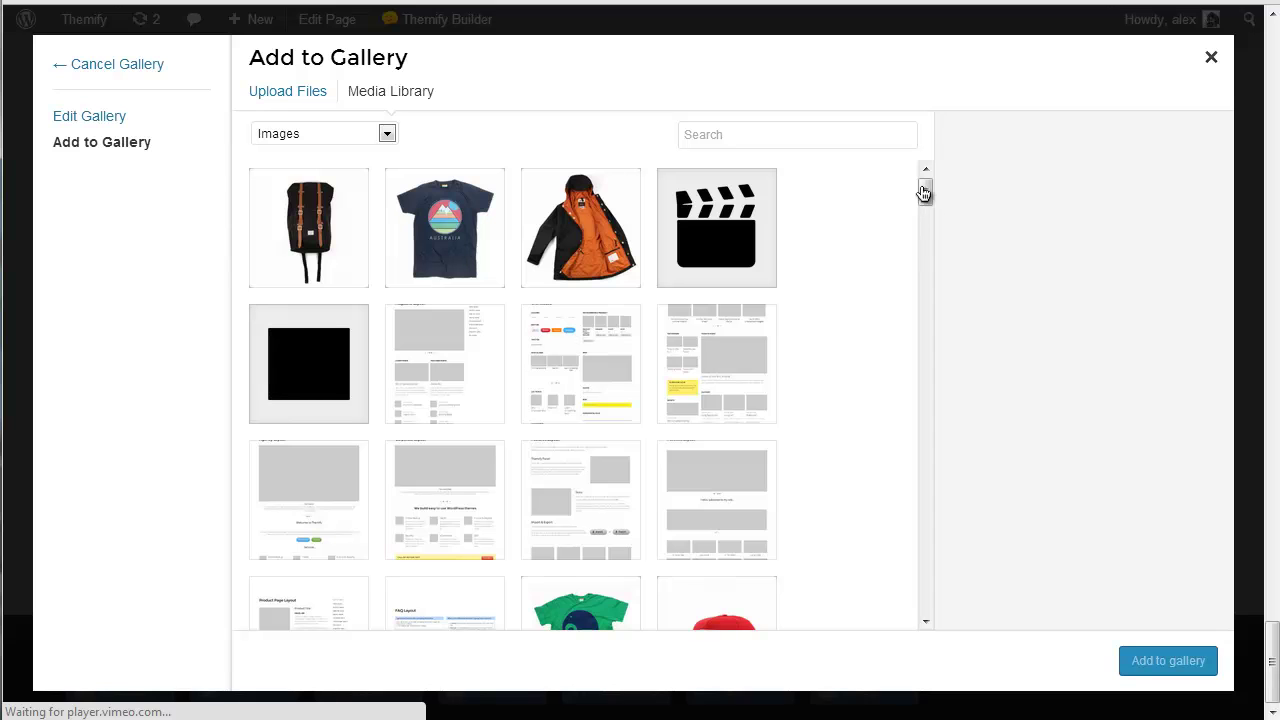
# Step: Add six photos to the gallery: street couple, fruit shopper, woman in orange, red chair, motorcycle rider and living room
pyautogui.moveTo(925, 205); pyautogui.dragTo(931, 271)
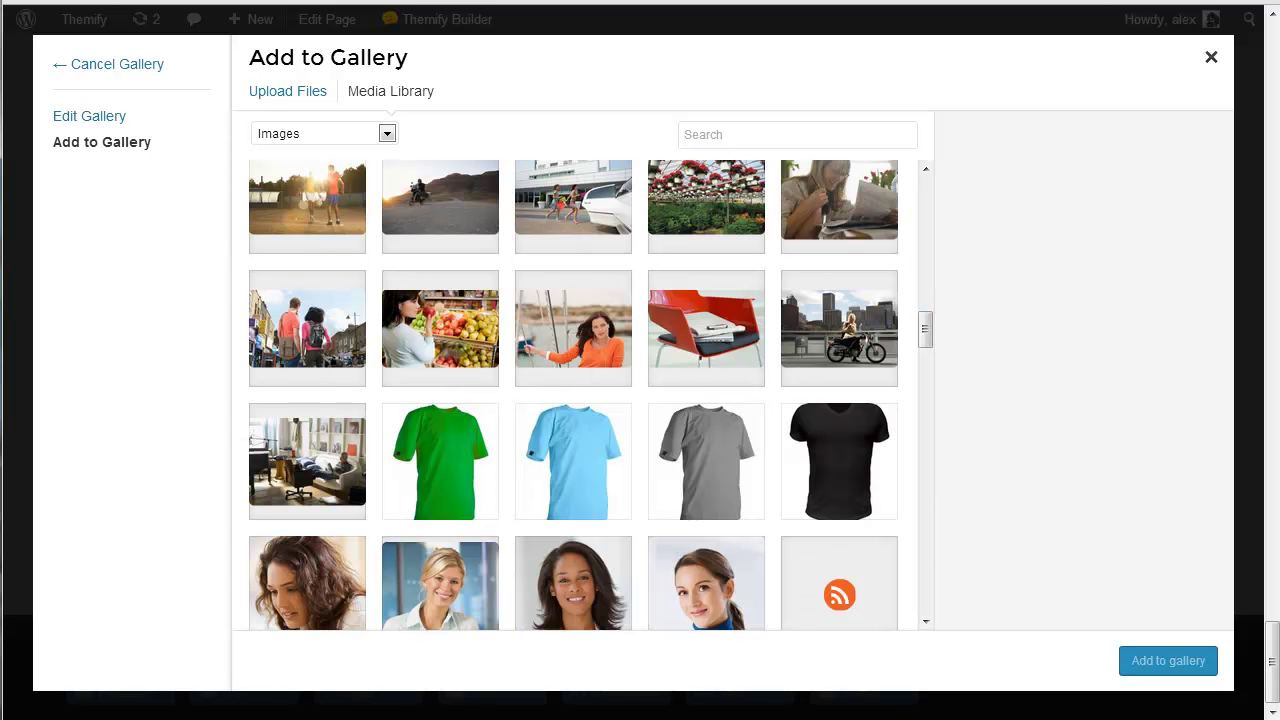
pyautogui.click(452, 323)
pyautogui.click(572, 326)
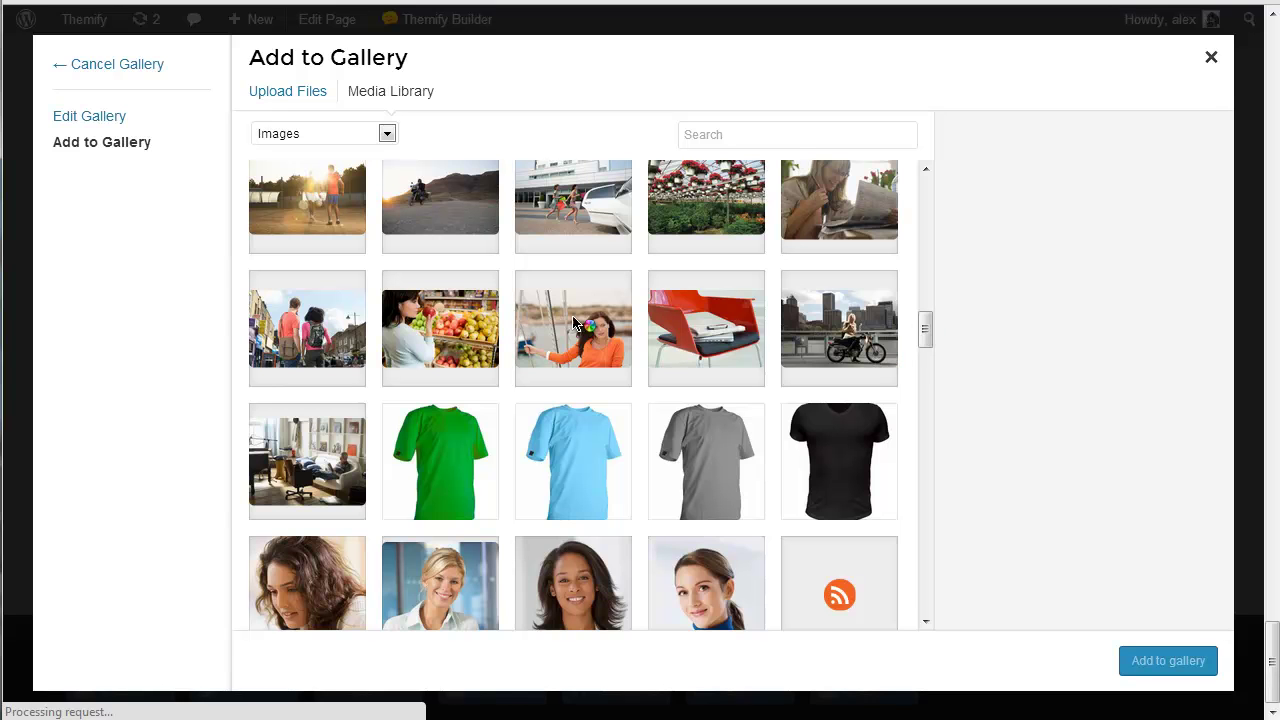
pyautogui.click(817, 323)
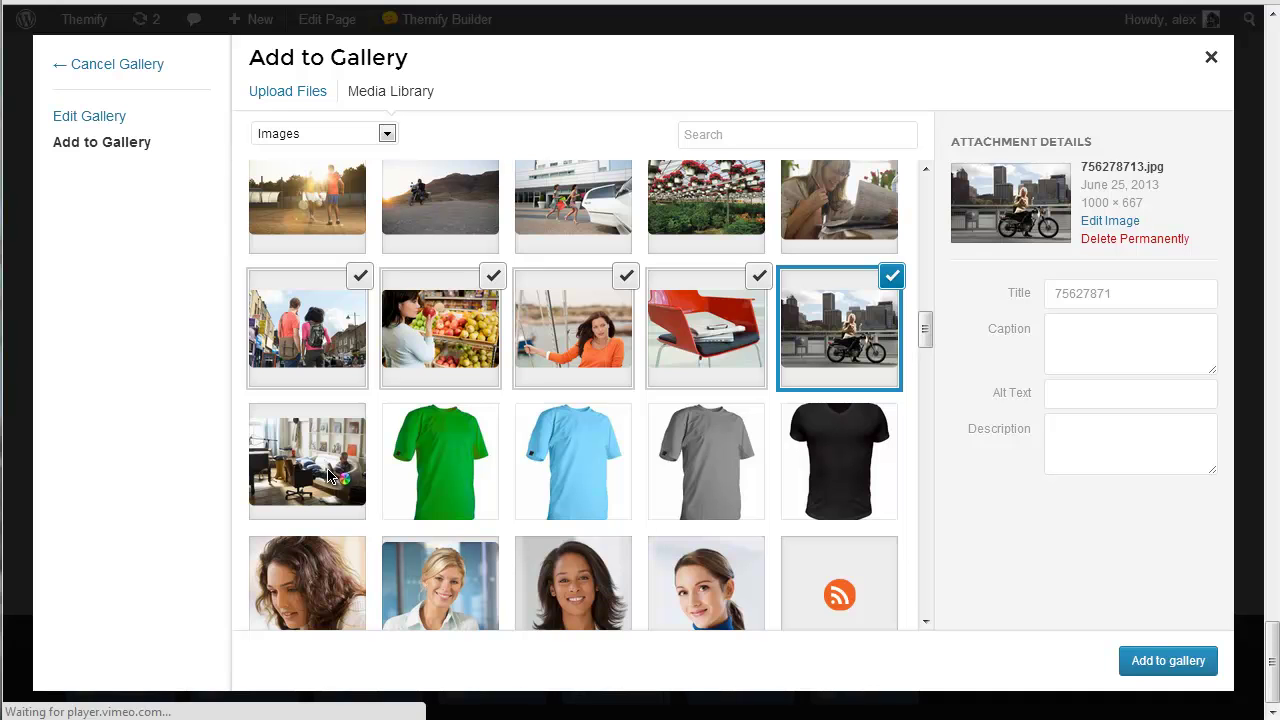
pyautogui.click(307, 455)
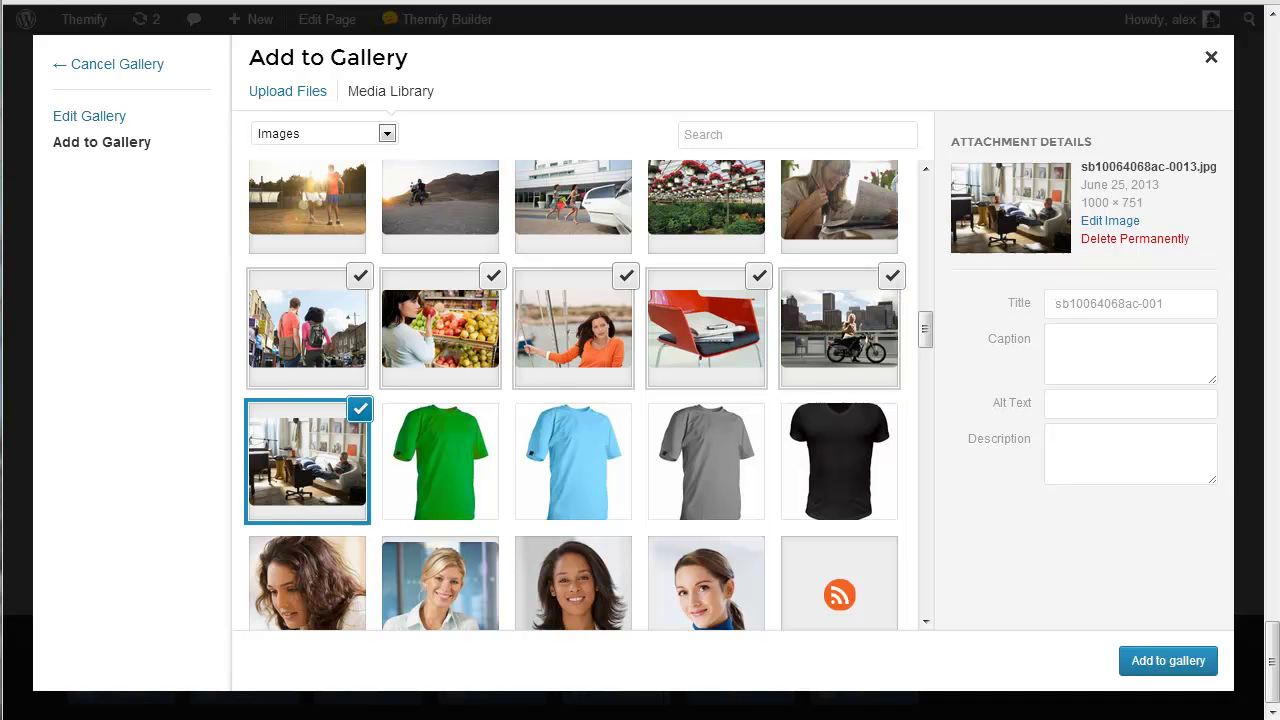
pyautogui.click(1163, 661)
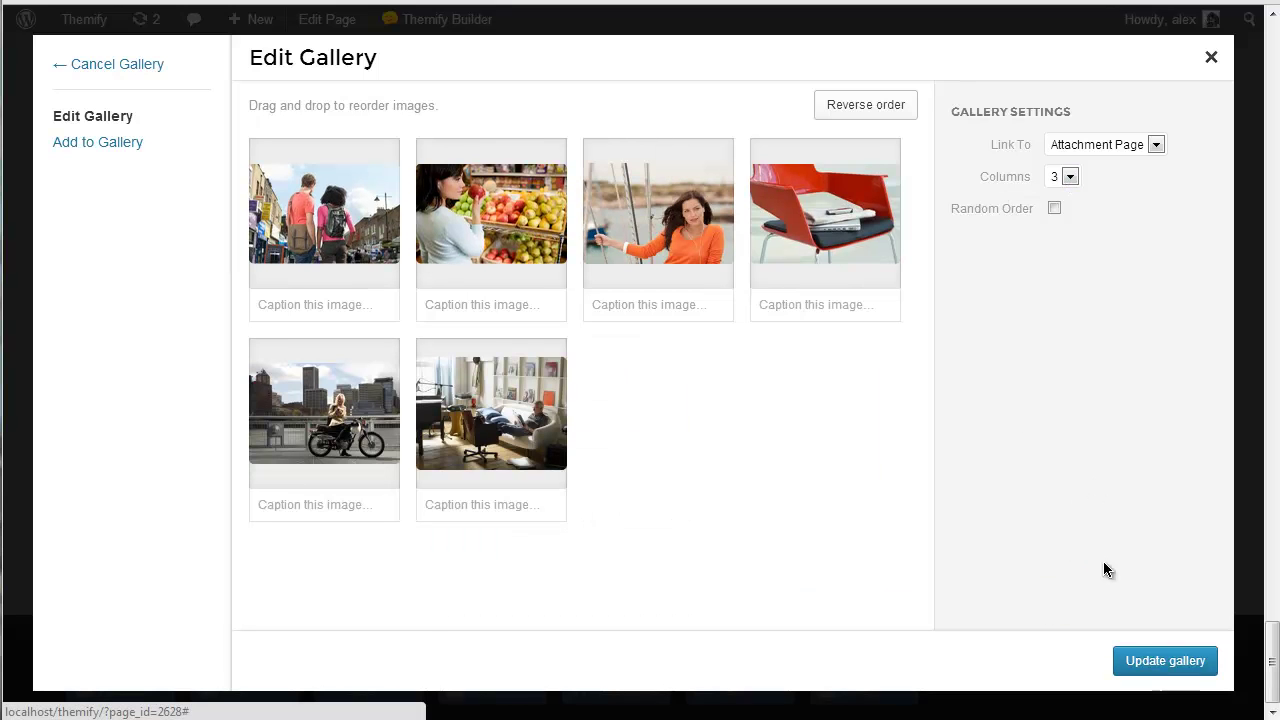
# Step: Insert the six-photo gallery into the Gallery module, set its thumbnail width to 140 px and save the module
pyautogui.click(1143, 662)
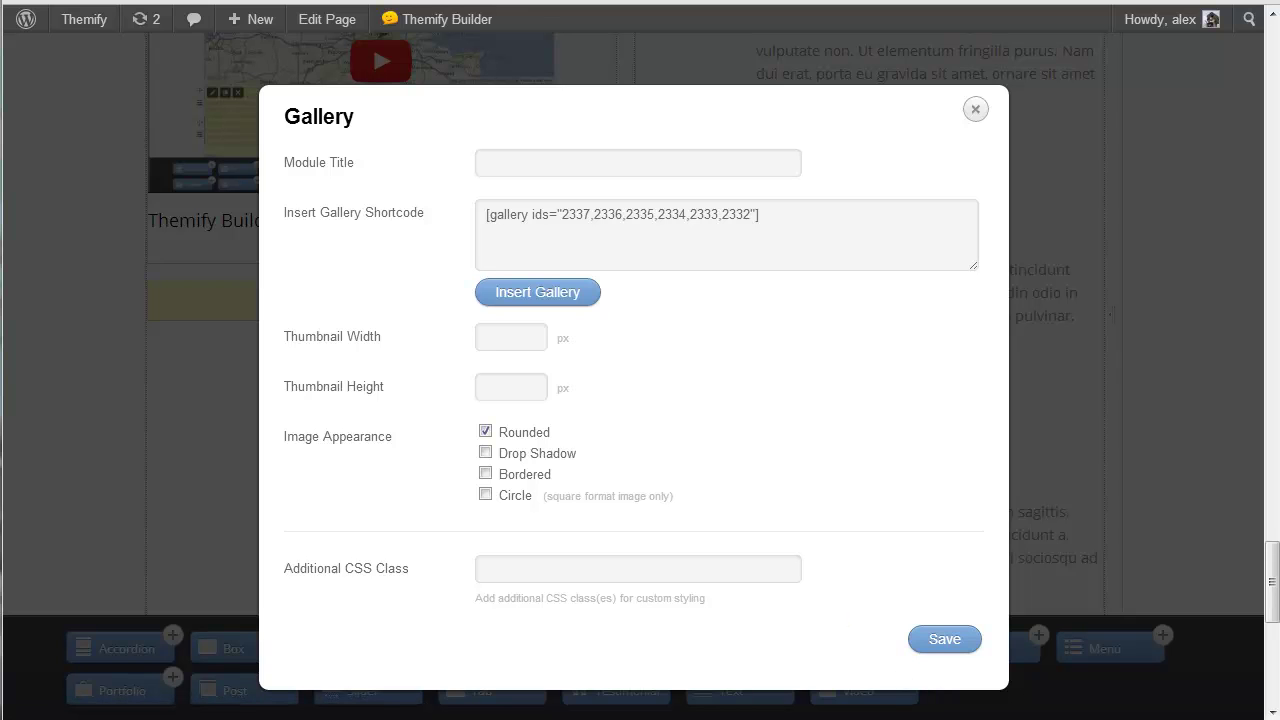
pyautogui.click(496, 336)
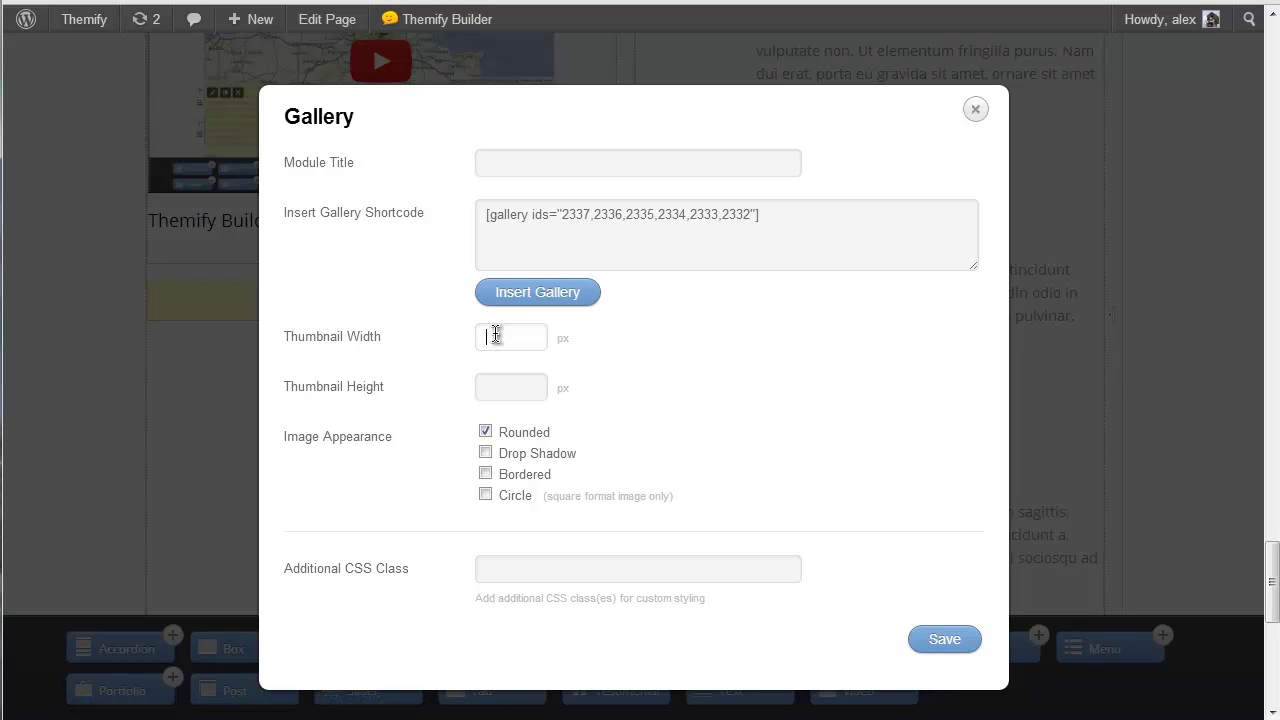
pyautogui.write('140')
pyautogui.click(955, 639)
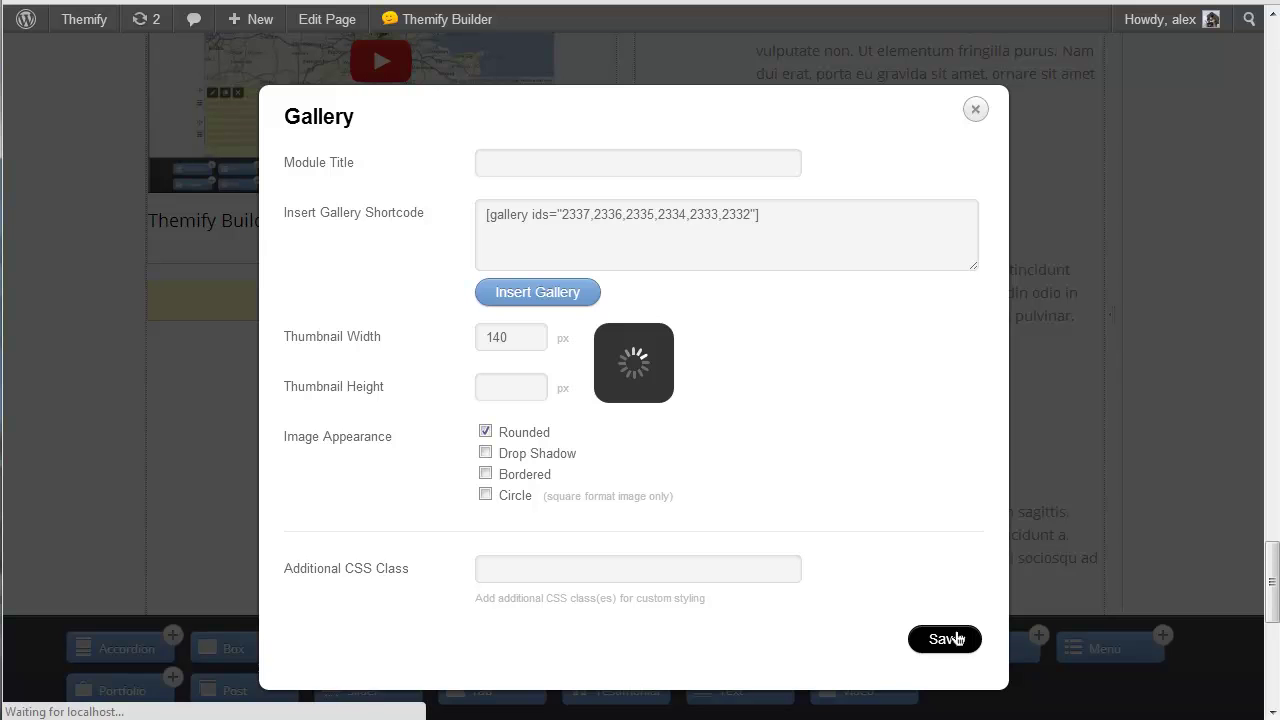
pyautogui.scroll(-3, 957, 638)
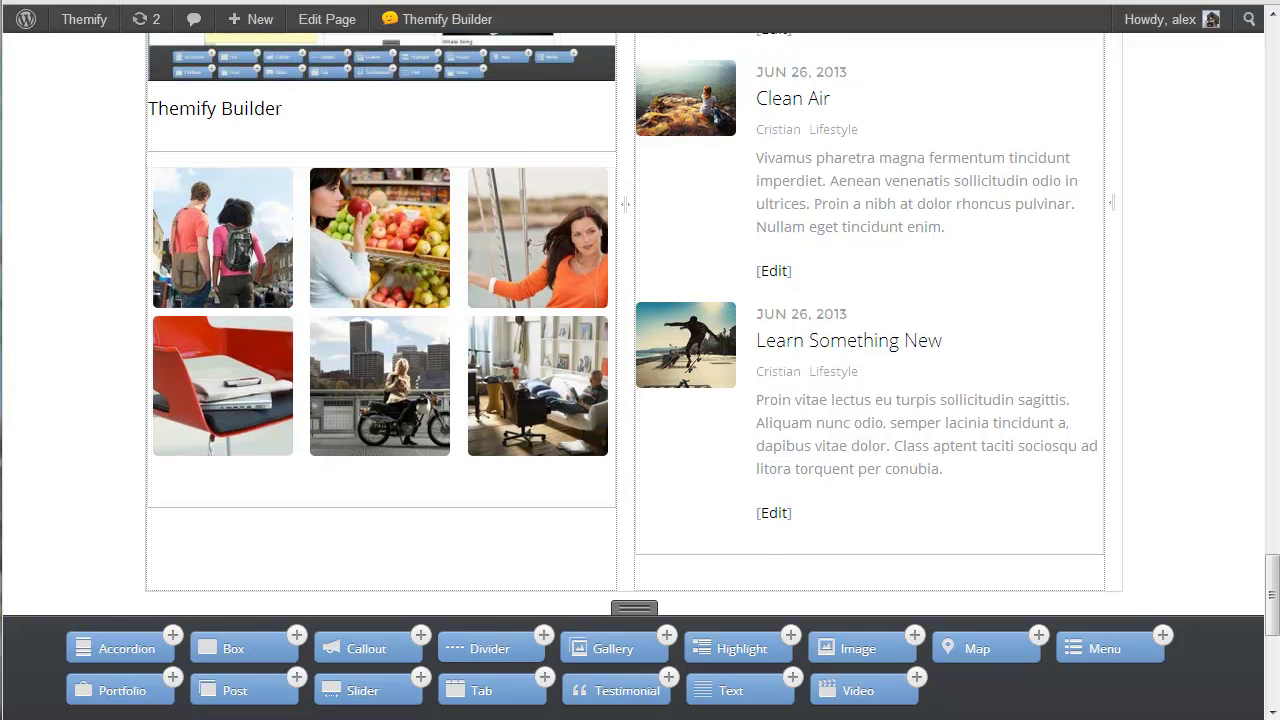
# Step: Add an Accordion module to the empty row below the gallery, using the blue color with only the Rounded appearance
pyautogui.moveTo(1274, 598); pyautogui.dragTo(1274, 636)
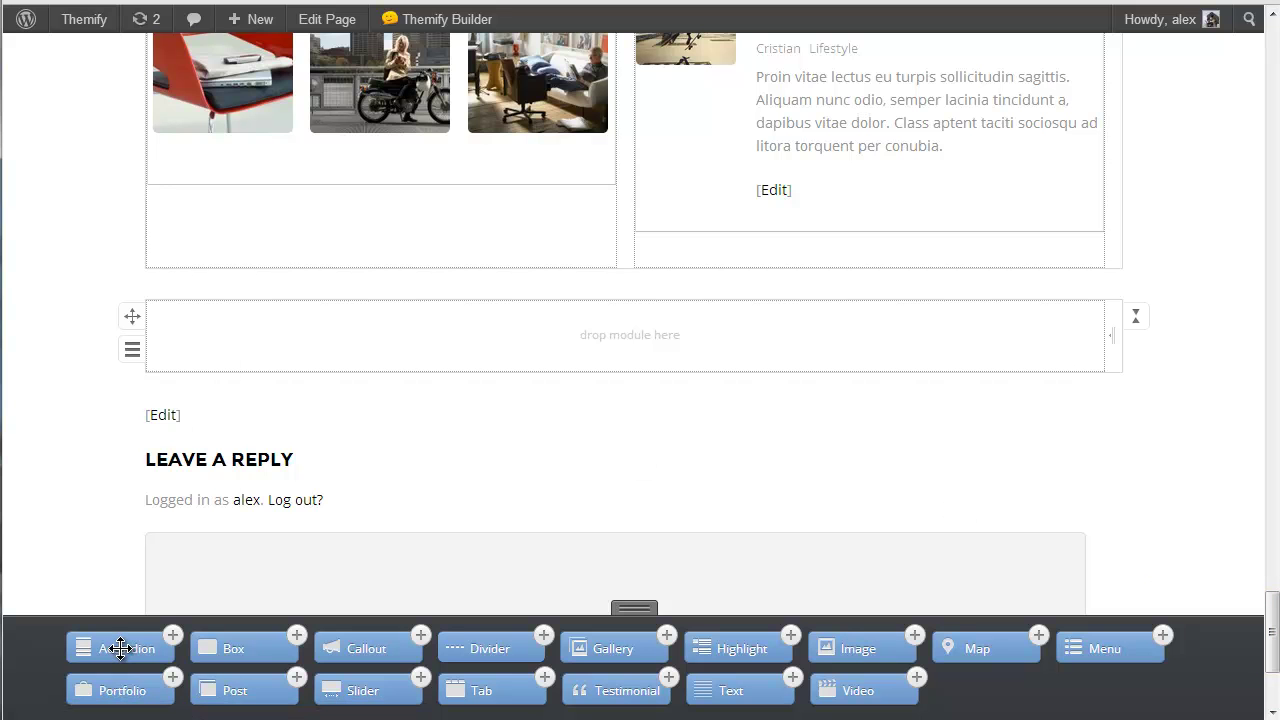
pyautogui.moveTo(120, 648); pyautogui.dragTo(342, 355)
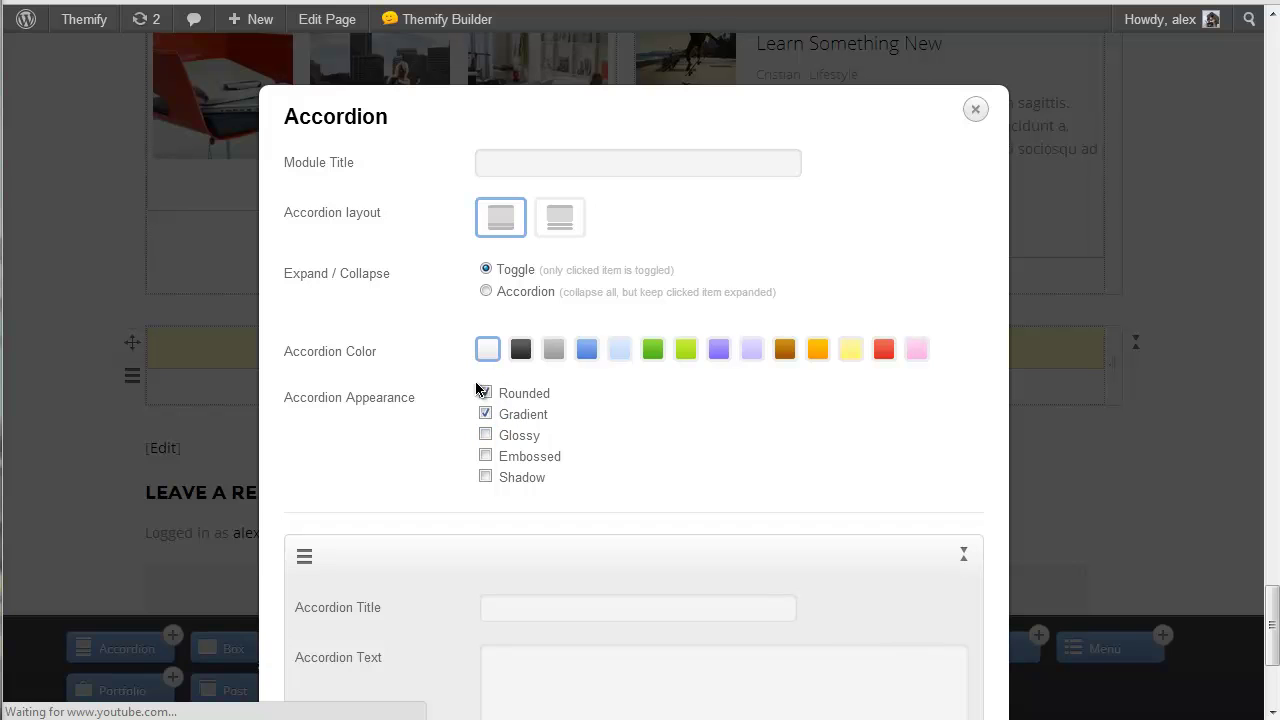
pyautogui.click(580, 350)
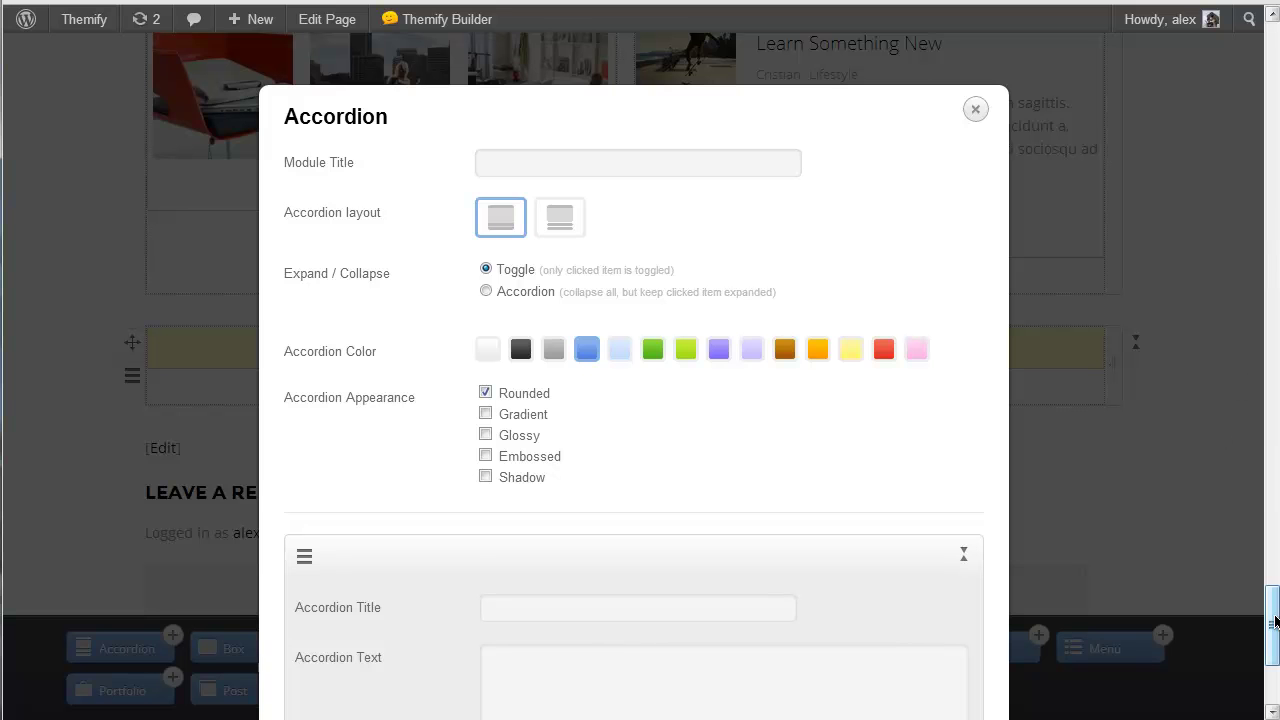
# Step: Fill the first accordion item with the title "Accordion One" and the Lorem ipsum placeholder paragraph, and set it closed by default
pyautogui.moveTo(1273, 652); pyautogui.dragTo(1273, 688)
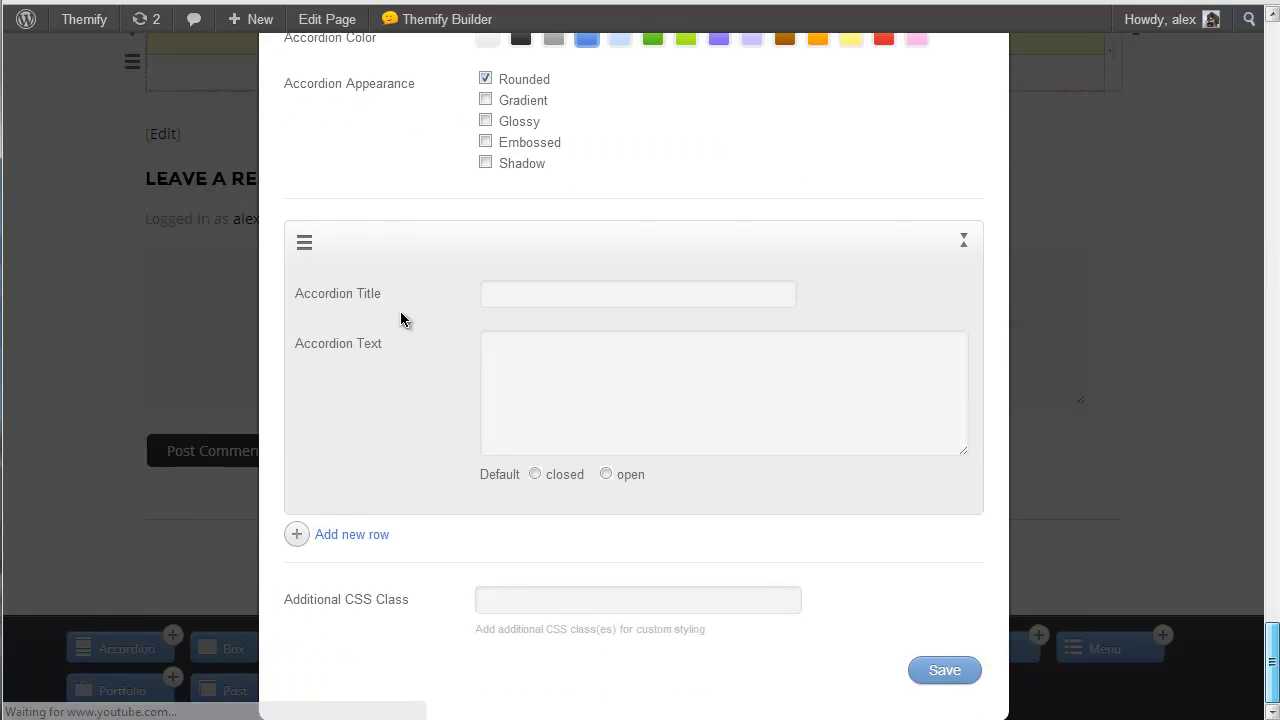
pyautogui.click(520, 292)
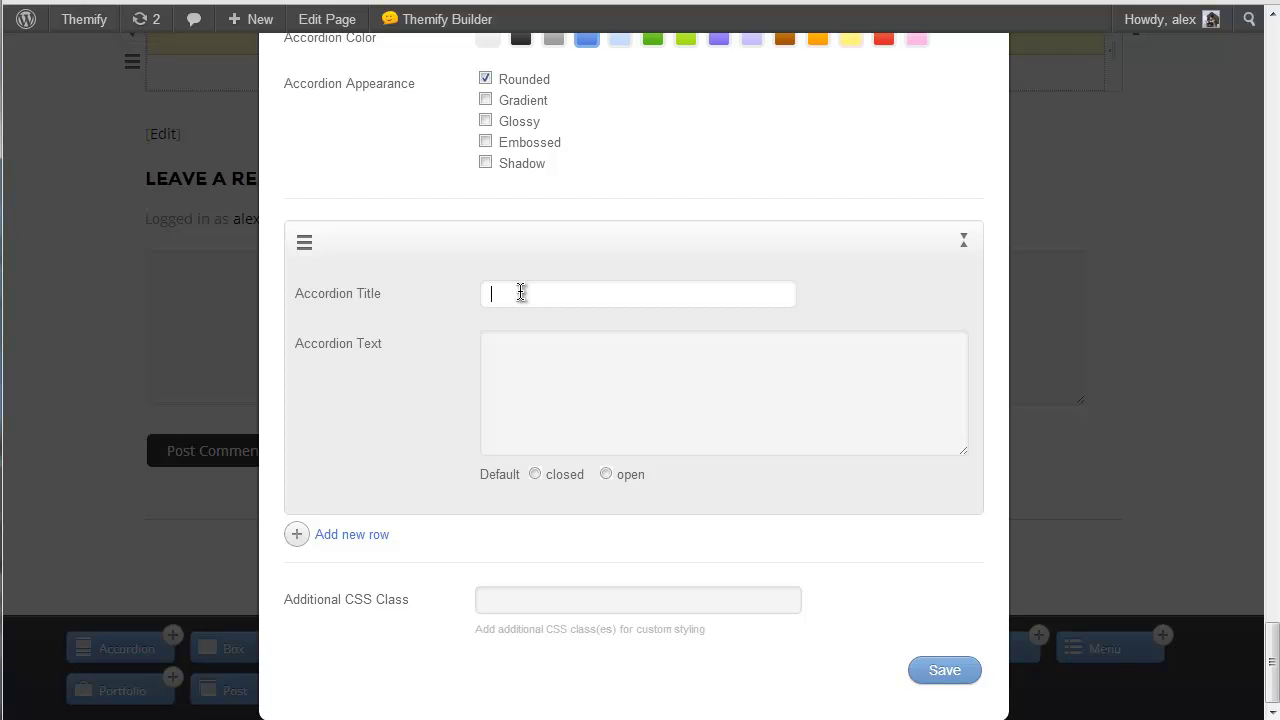
pyautogui.write('Accordion One')
pyautogui.press('Tab')
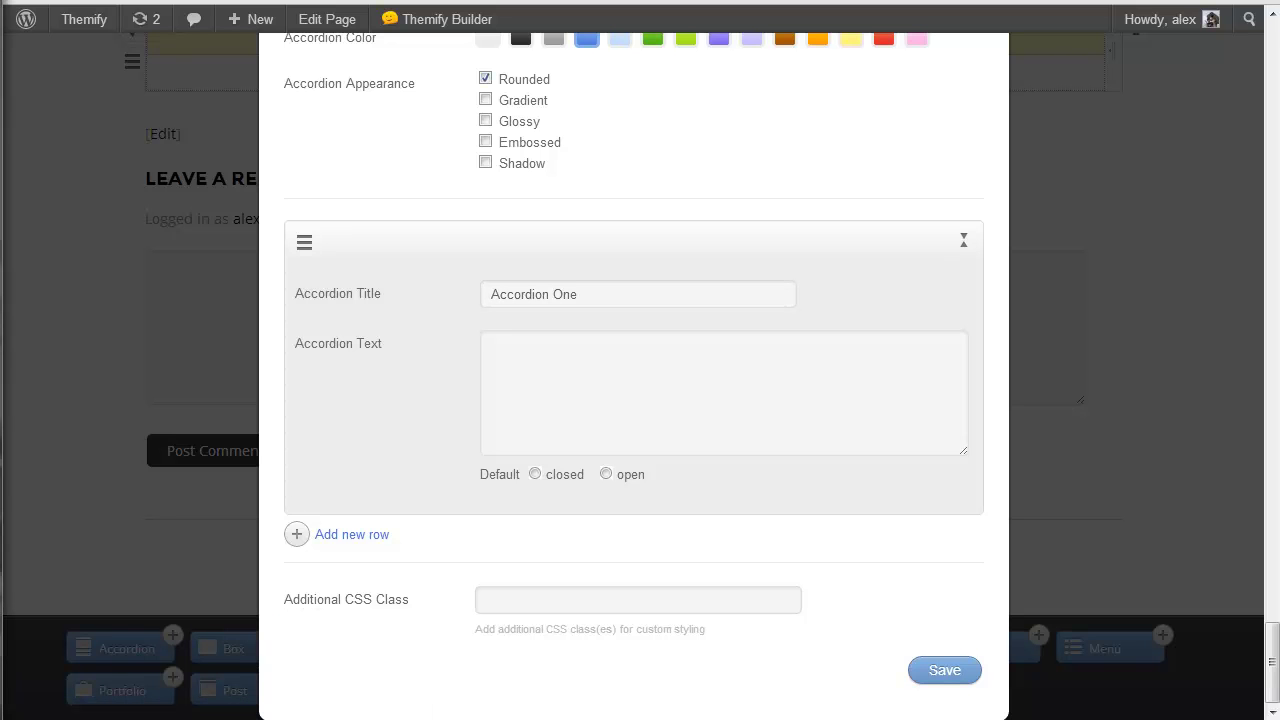
pyautogui.click(541, 380)
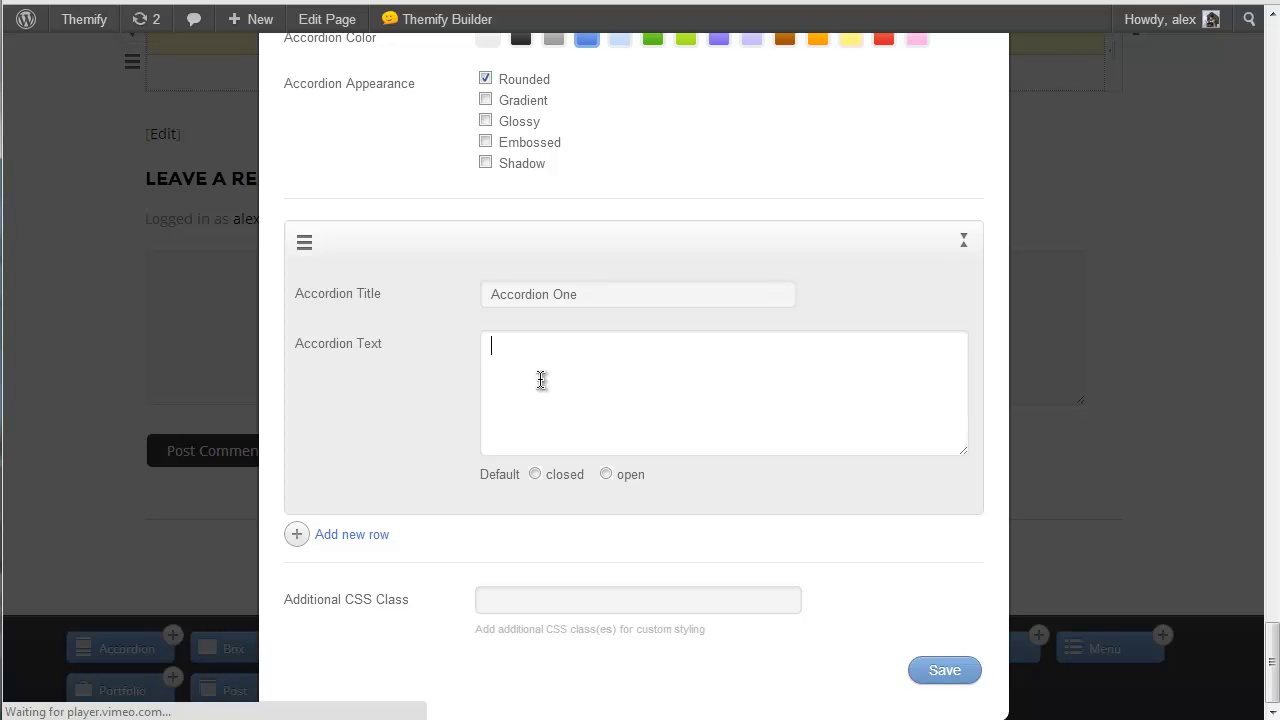
pyautogui.write('Lorem ipsum dolor sit amet, consectetur adipiscing elit. Quisque mattis, eros vel consequat adipiscing, leo quam congue nisi, id auctor eros nisi nec justo. Morbi faucibus suscipit ipsum consequat condimentum.')
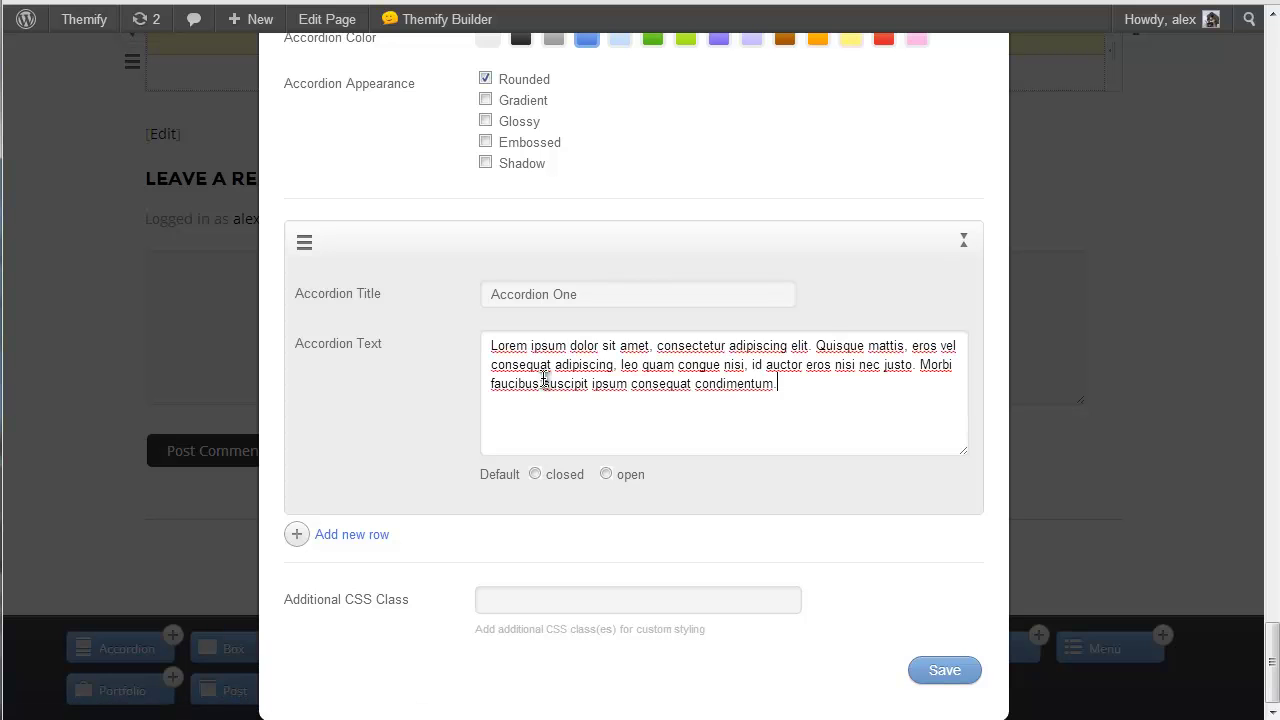
pyautogui.click(536, 476)
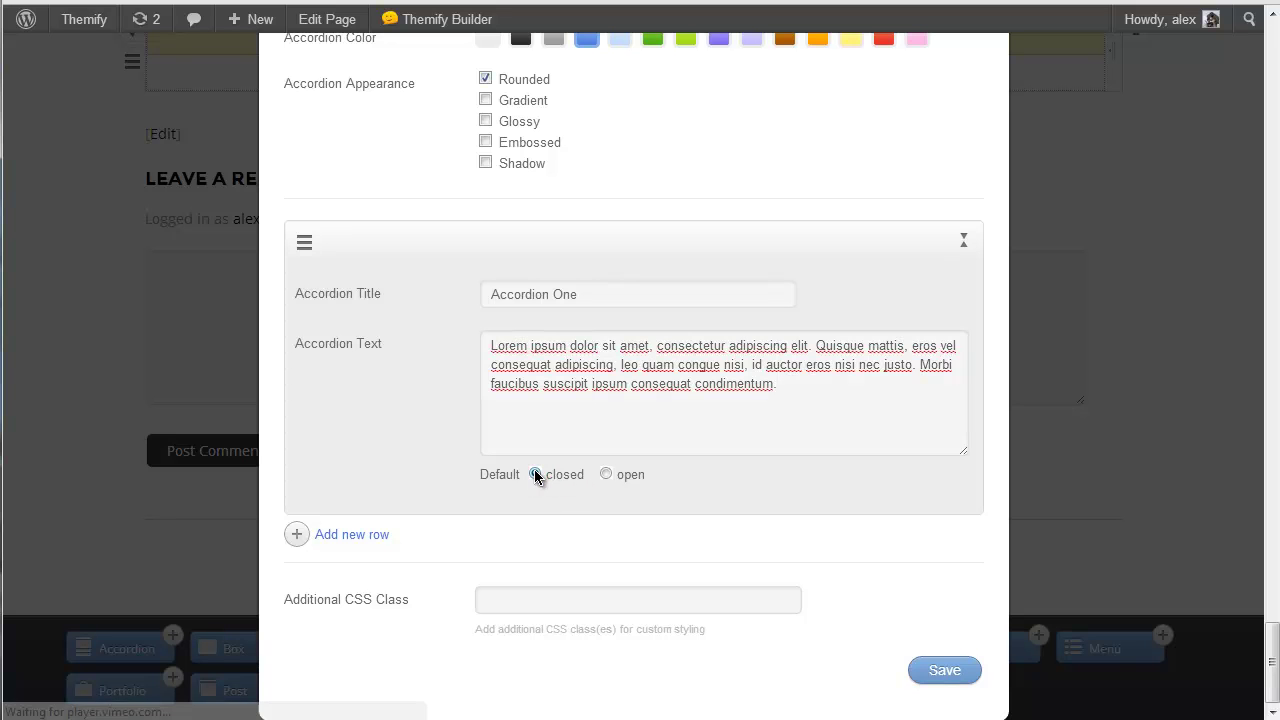
# Step: Add a second accordion item titled "Accordion Two" with the same Lorem ipsum paragraph and set it open by default
pyautogui.click(366, 535)
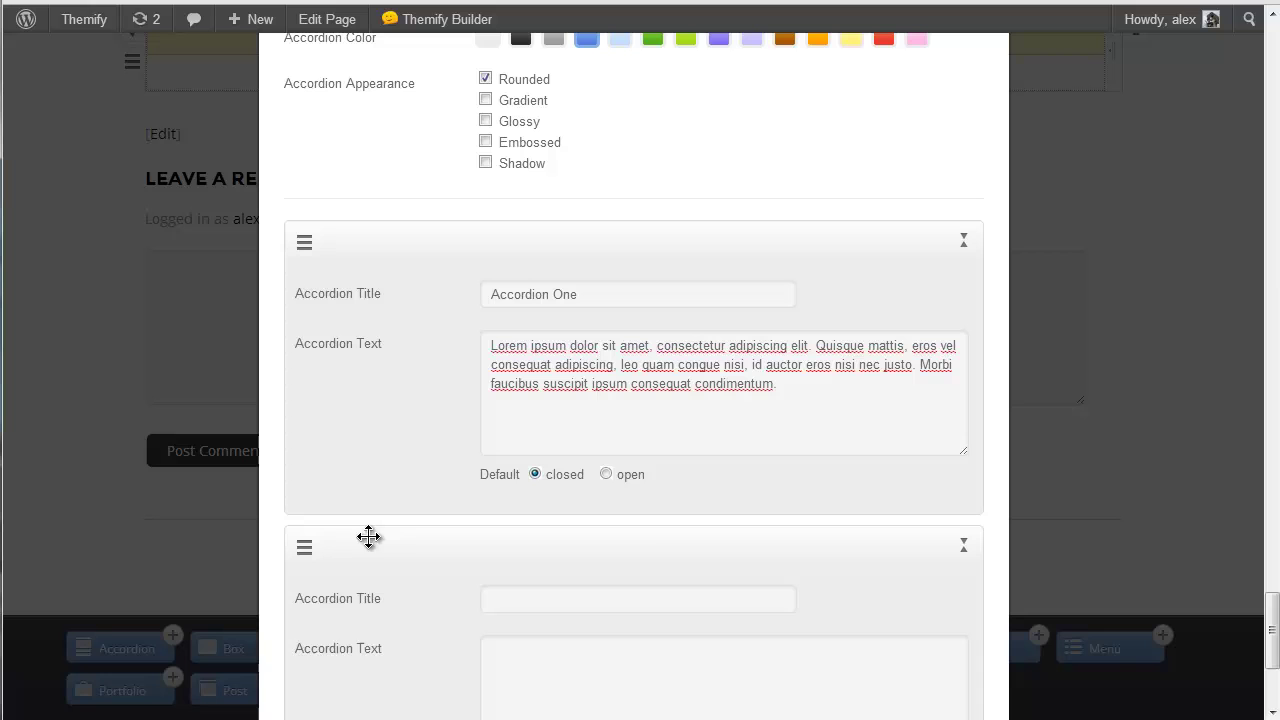
pyautogui.click(568, 593)
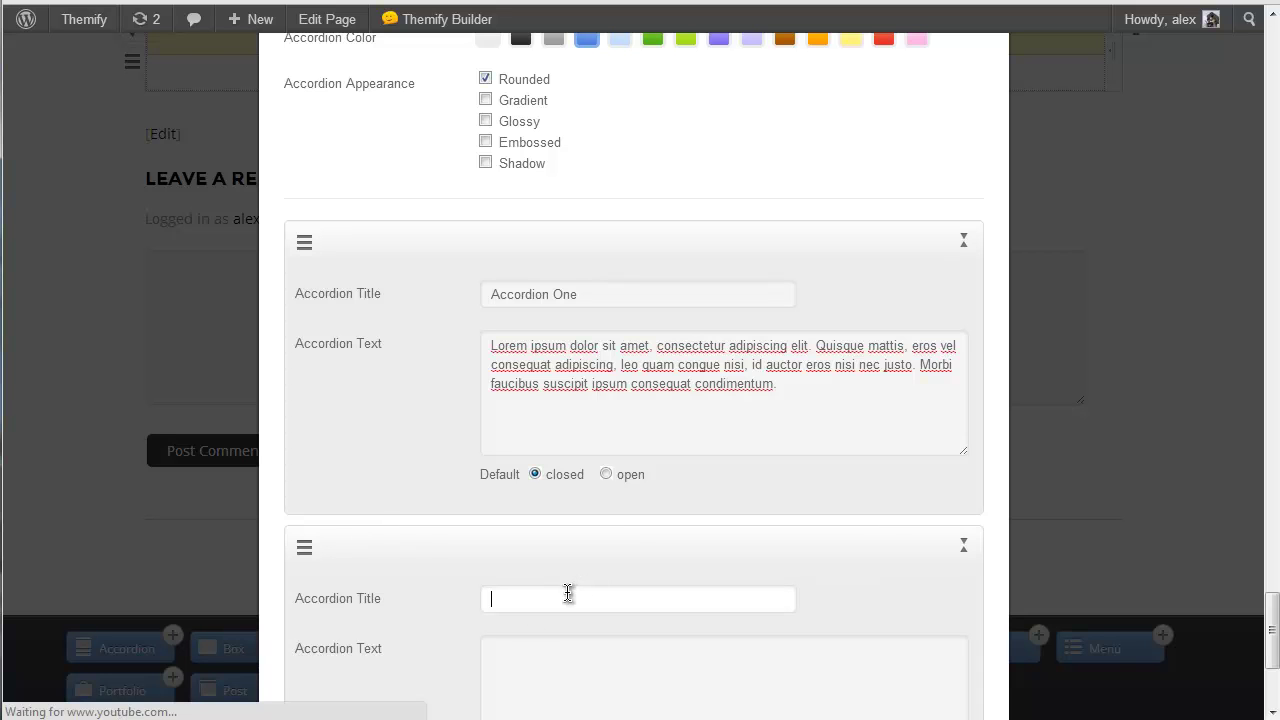
pyautogui.write('Accoo')
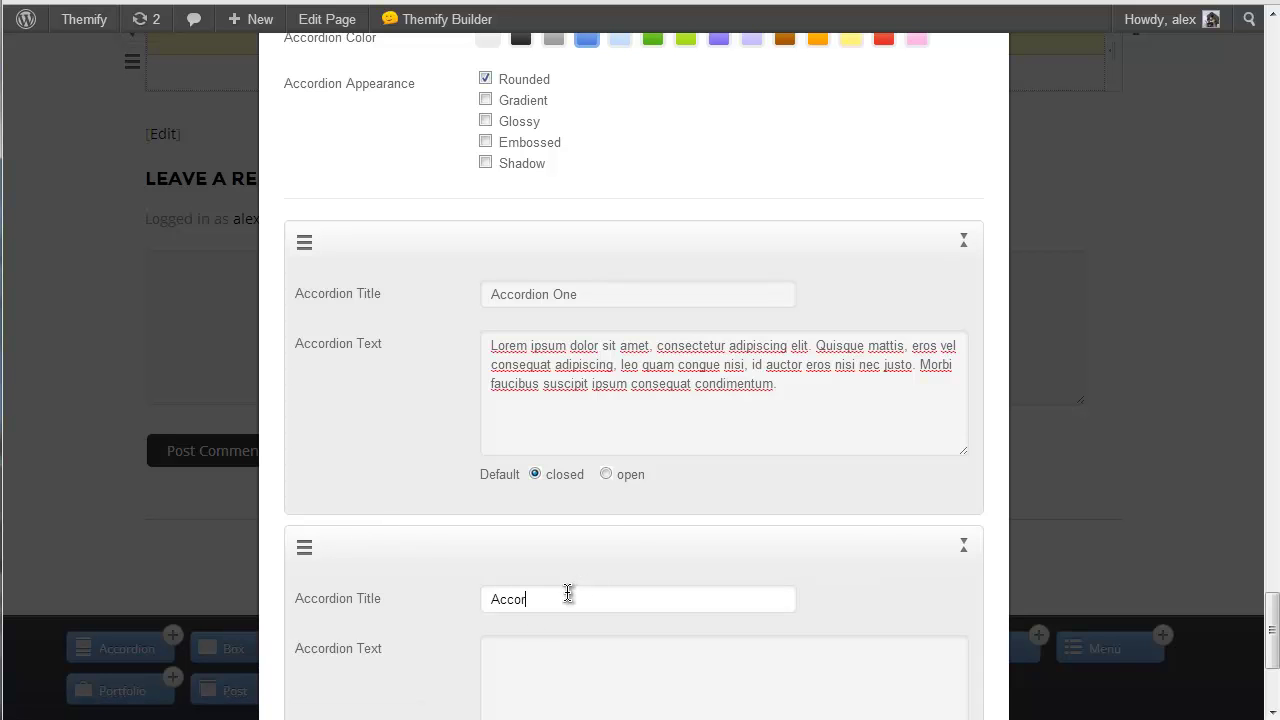
pyautogui.write('dion Two')
pyautogui.click(574, 674)
pyautogui.write('Lorem ipsum dolor sit amet, consectetur adipiscing elit. Quisque mattis, eros vel consequat adipiscing, leo quam congue nisi, id auctor eros nisi nec justo. Morbi faucibus suscipit ipsum consequat condimentum.')
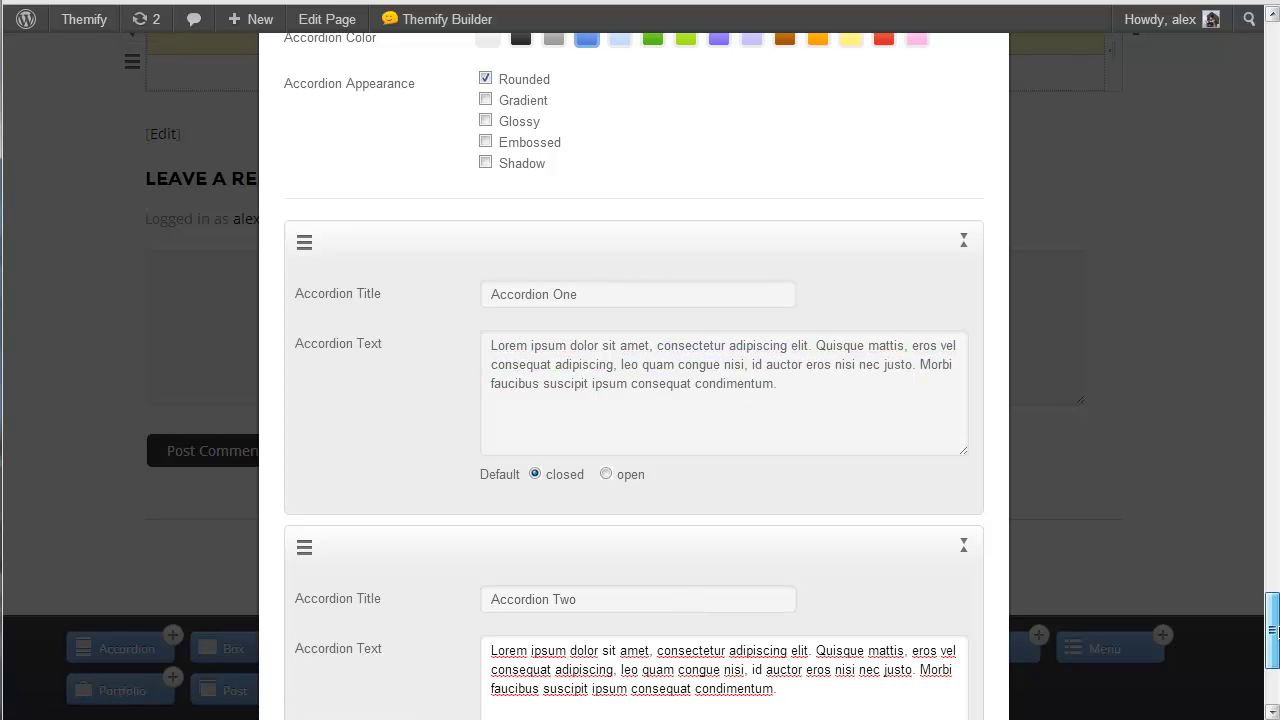
pyautogui.moveTo(1273, 628); pyautogui.dragTo(1273, 664)
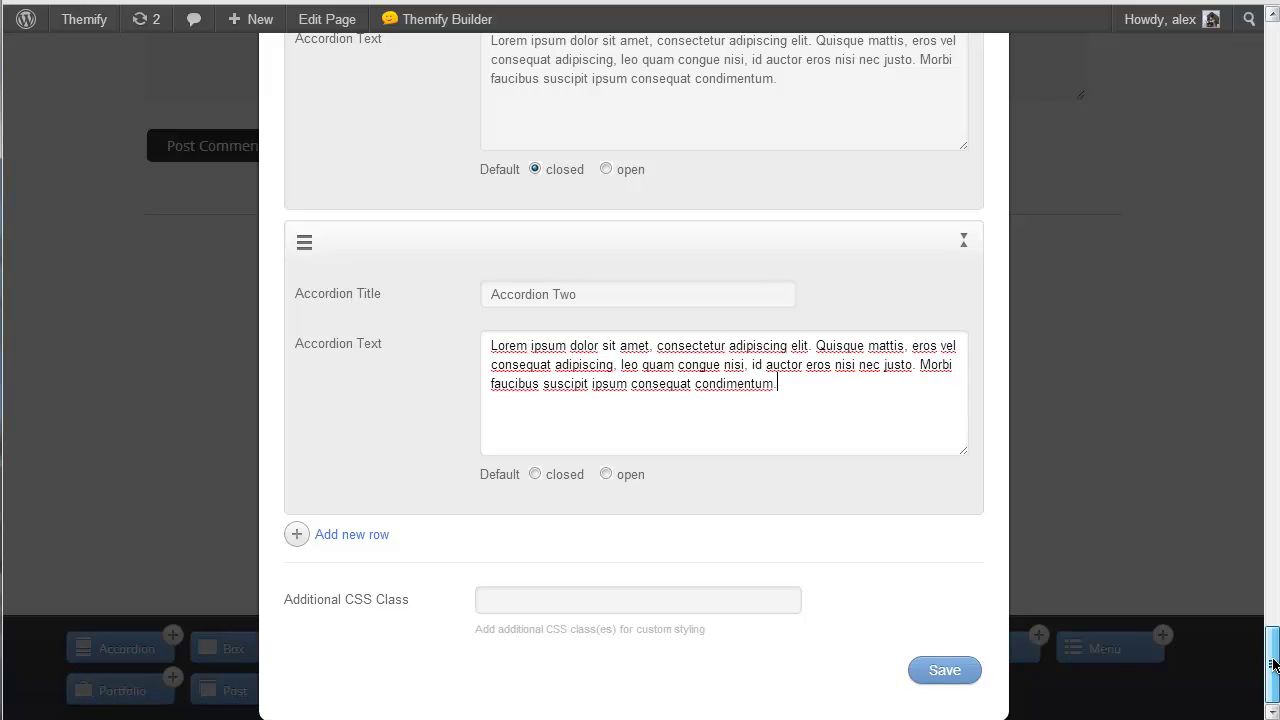
pyautogui.click(606, 474)
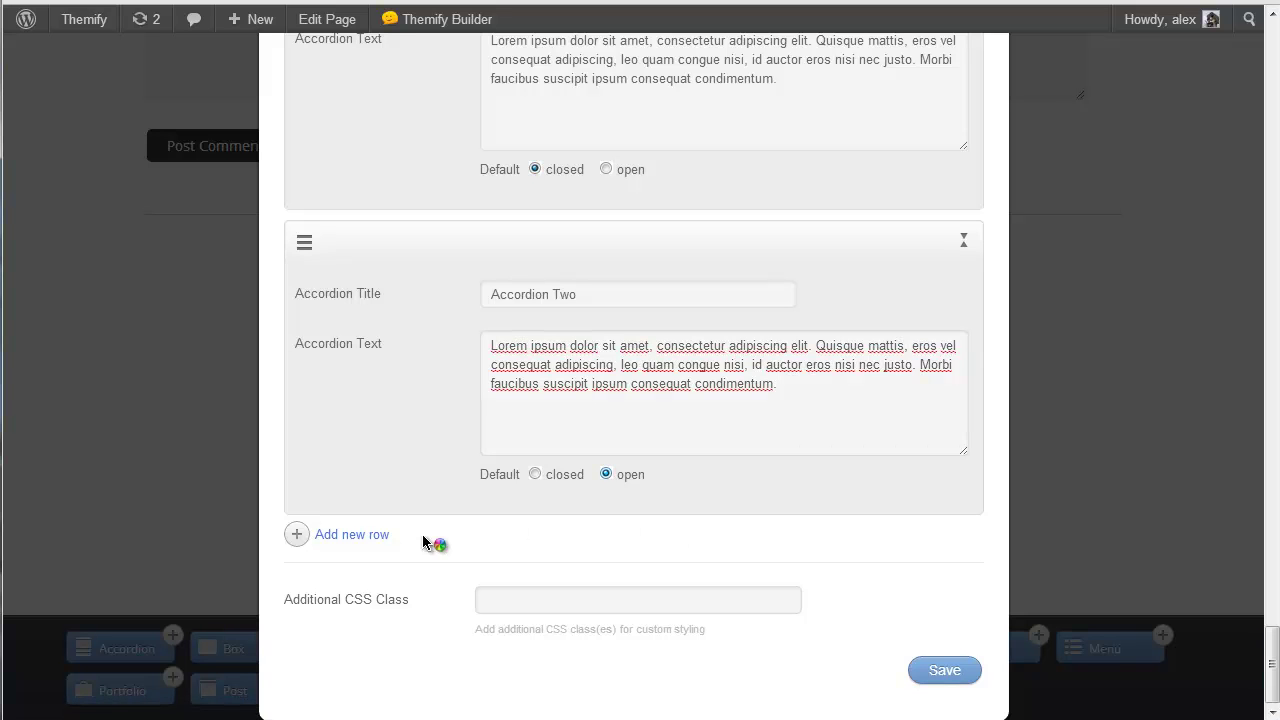
# Step: Add a third accordion item titled "Accordion Three" with the same Lorem ipsum paragraph, closed by default, and save the module
pyautogui.click(352, 535)
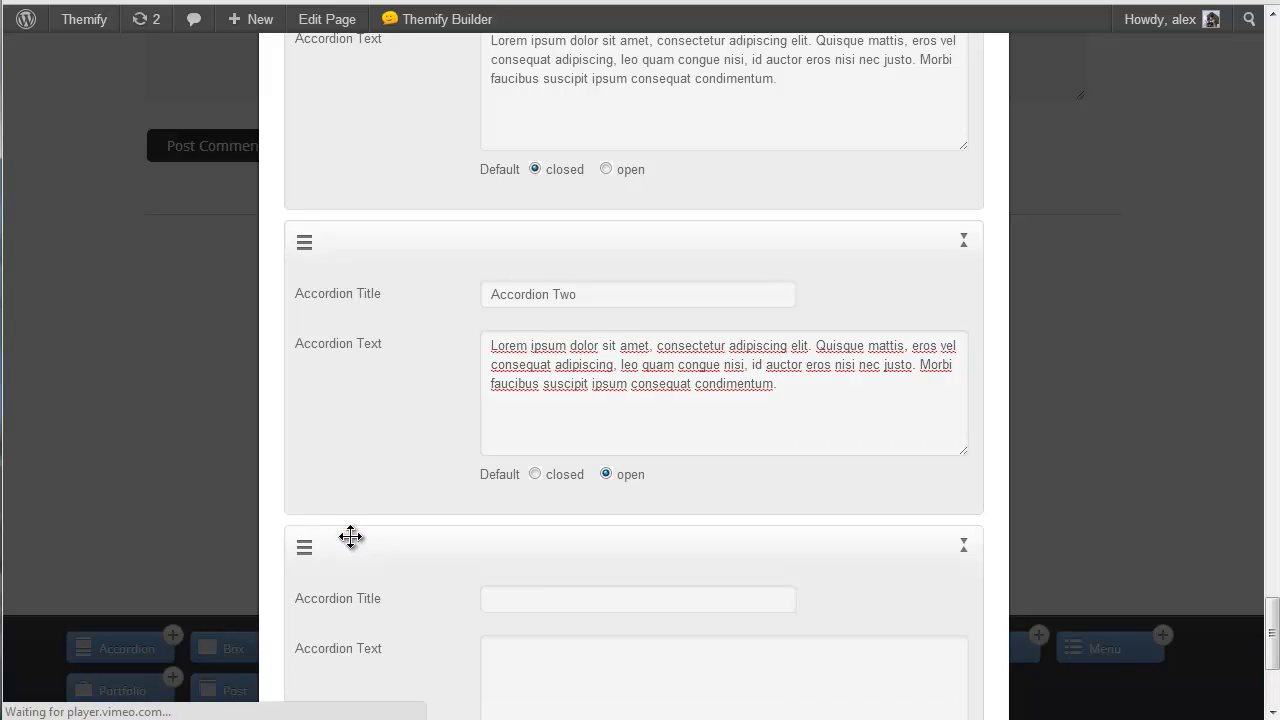
pyautogui.click(546, 598)
pyautogui.write('Accordi')
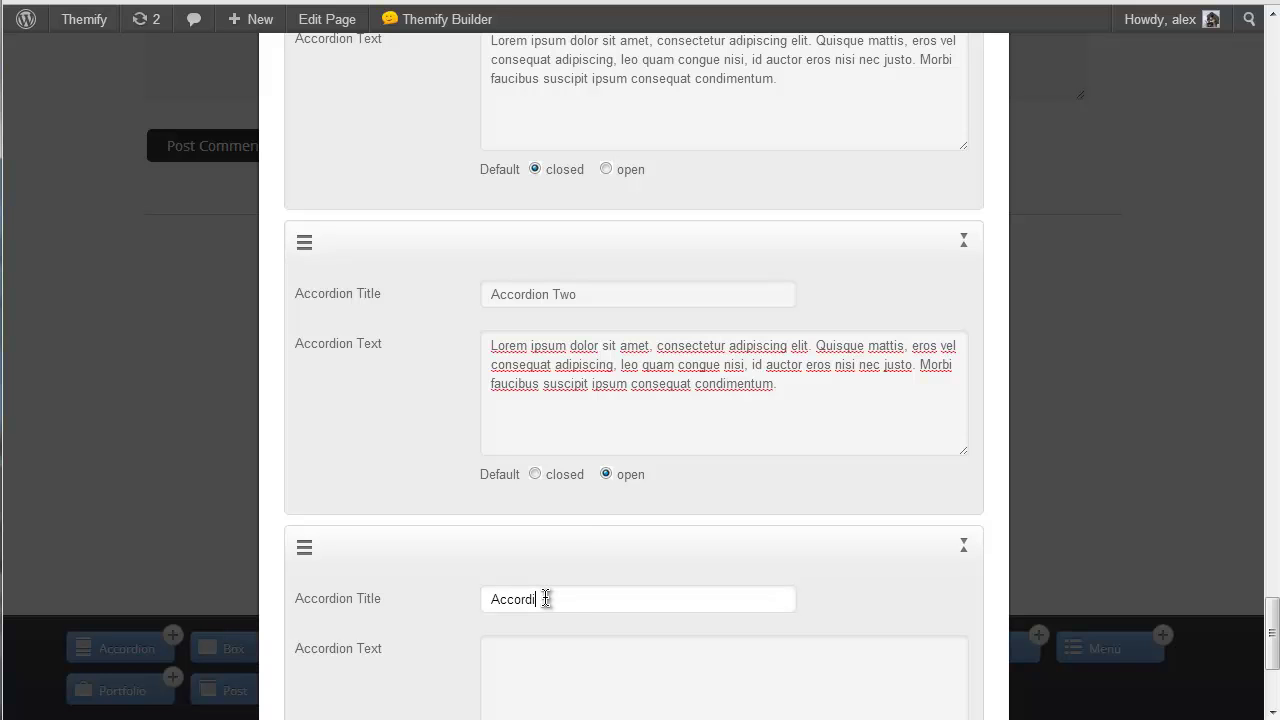
pyautogui.write('on Three')
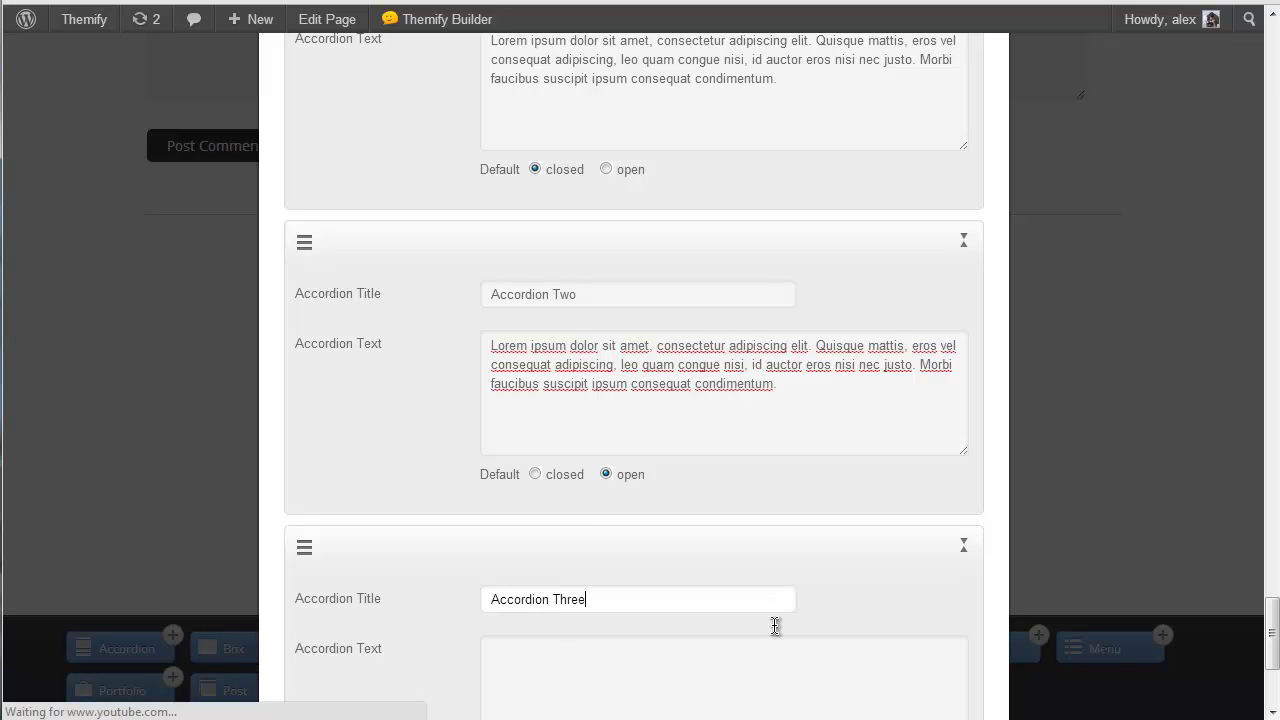
pyautogui.press('Tab')
pyautogui.write('Lorem ipsum dolor sit amet, consectetur adipiscing elit. Quisque mattis, eros vel consequat adipiscing, leo quam congue nisi, id auctor eros nisi nec justo. Morbi faucibus suscipit ipsum consequat condimentum.')
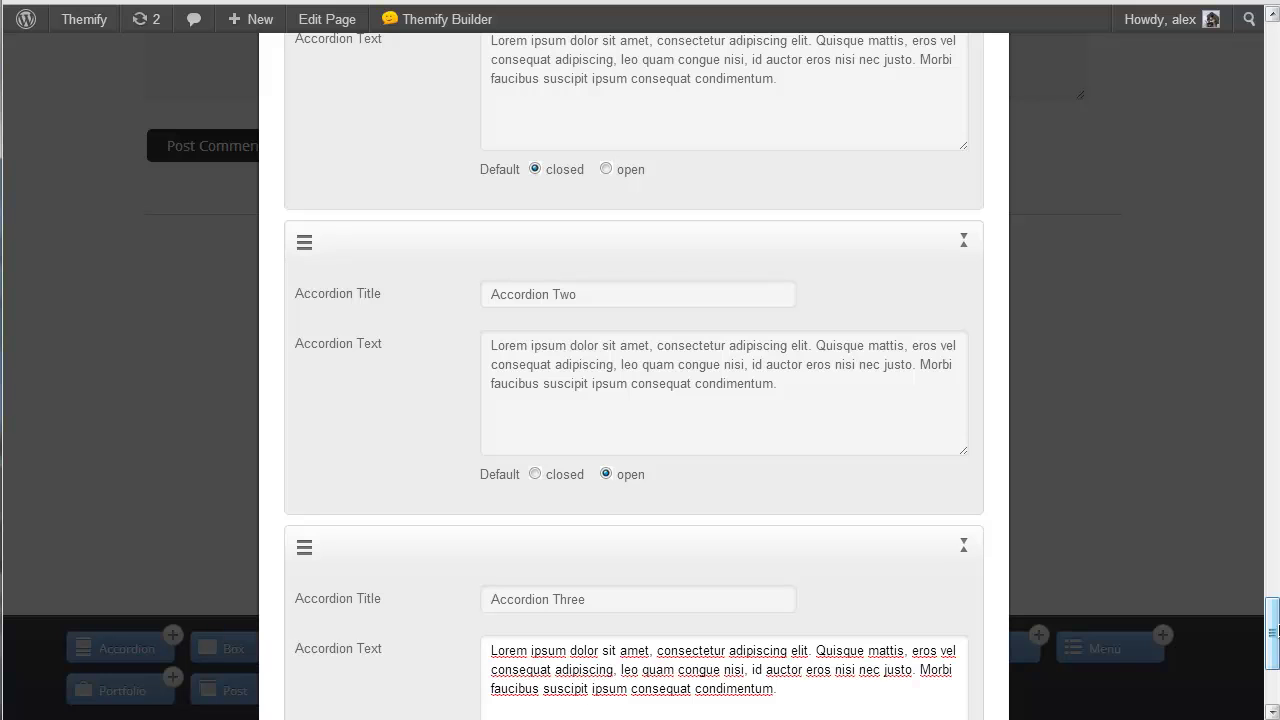
pyautogui.scroll(-3, 1274, 662)
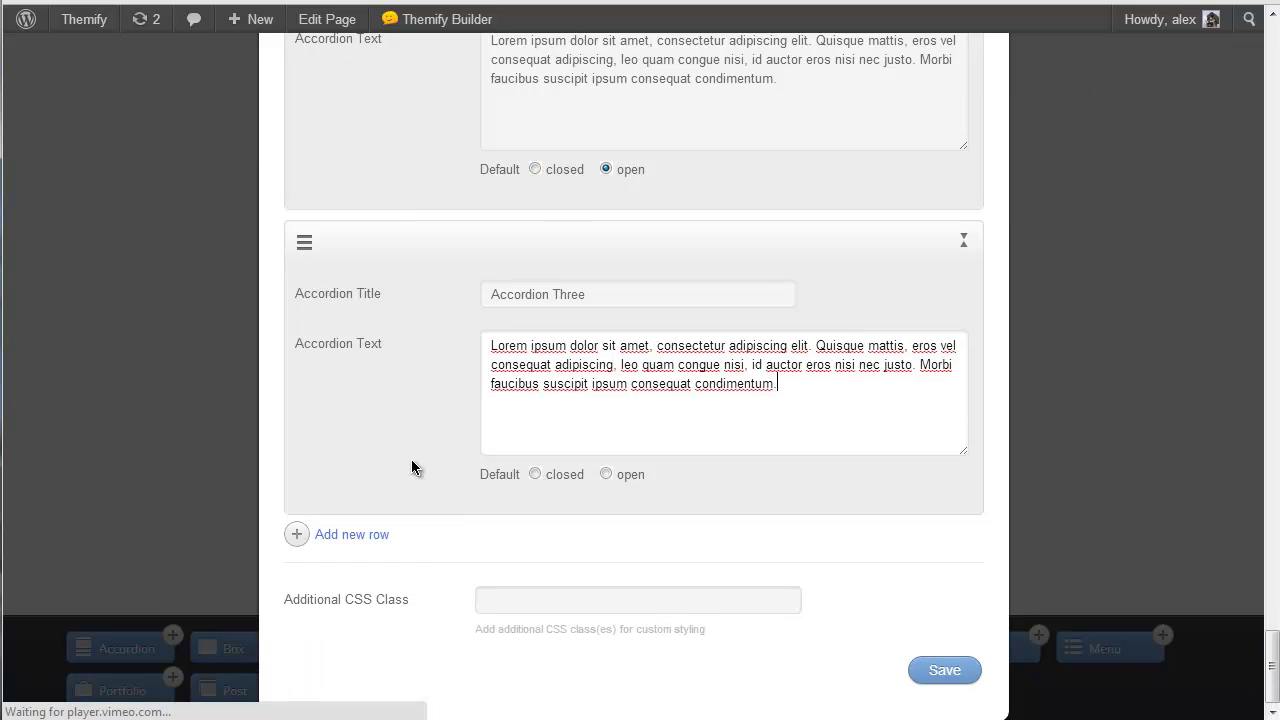
pyautogui.click(536, 476)
pyautogui.click(536, 475)
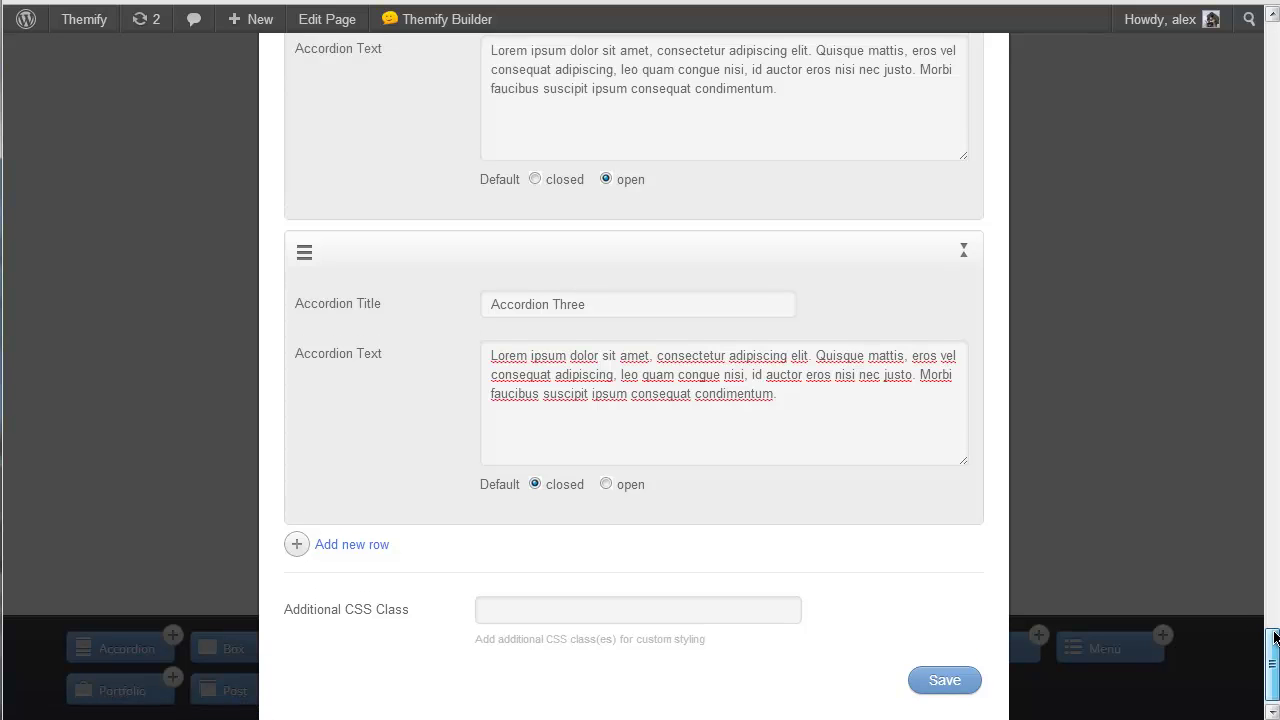
pyautogui.scroll(2, 1274, 622)
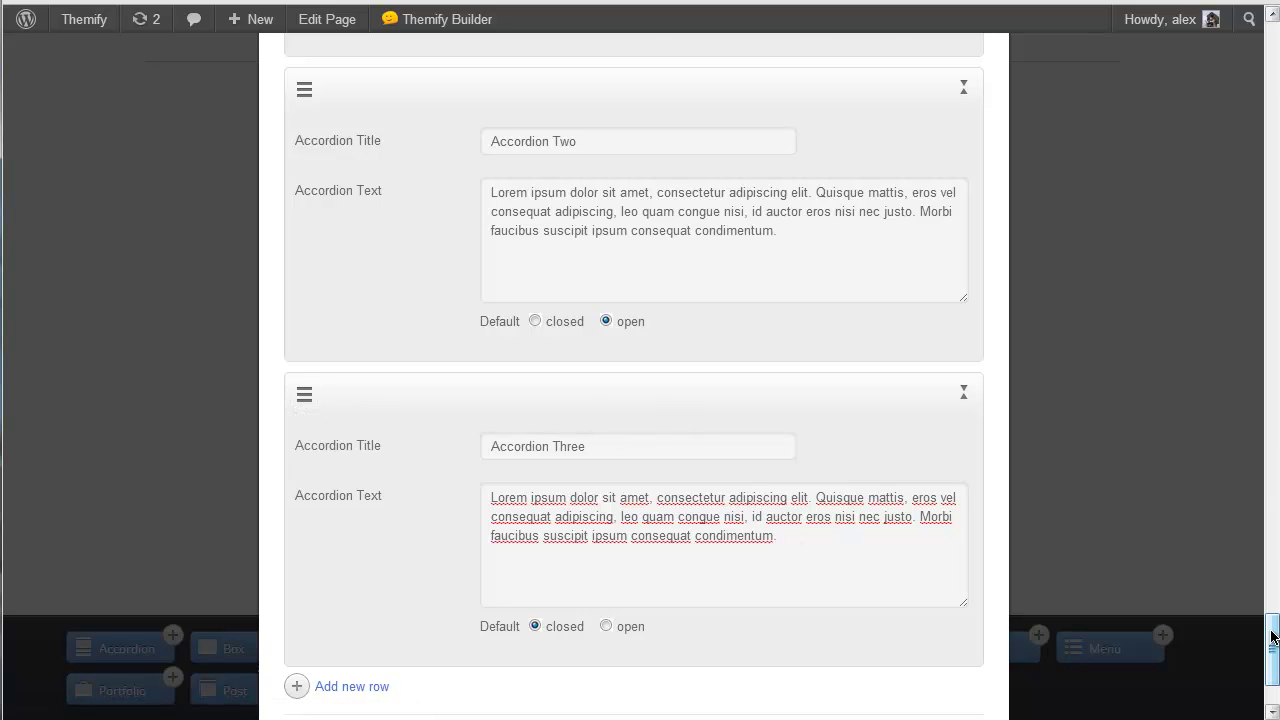
pyautogui.moveTo(1274, 673); pyautogui.dragTo(1274, 689)
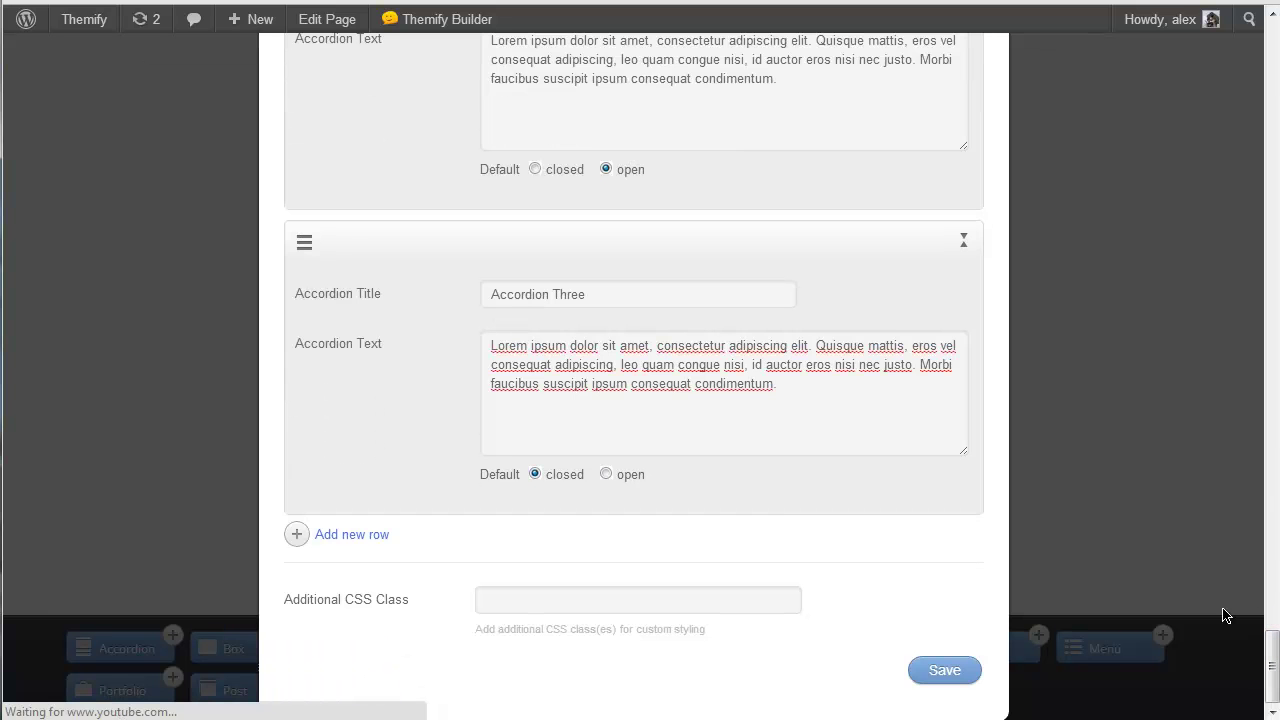
pyautogui.click(944, 679)
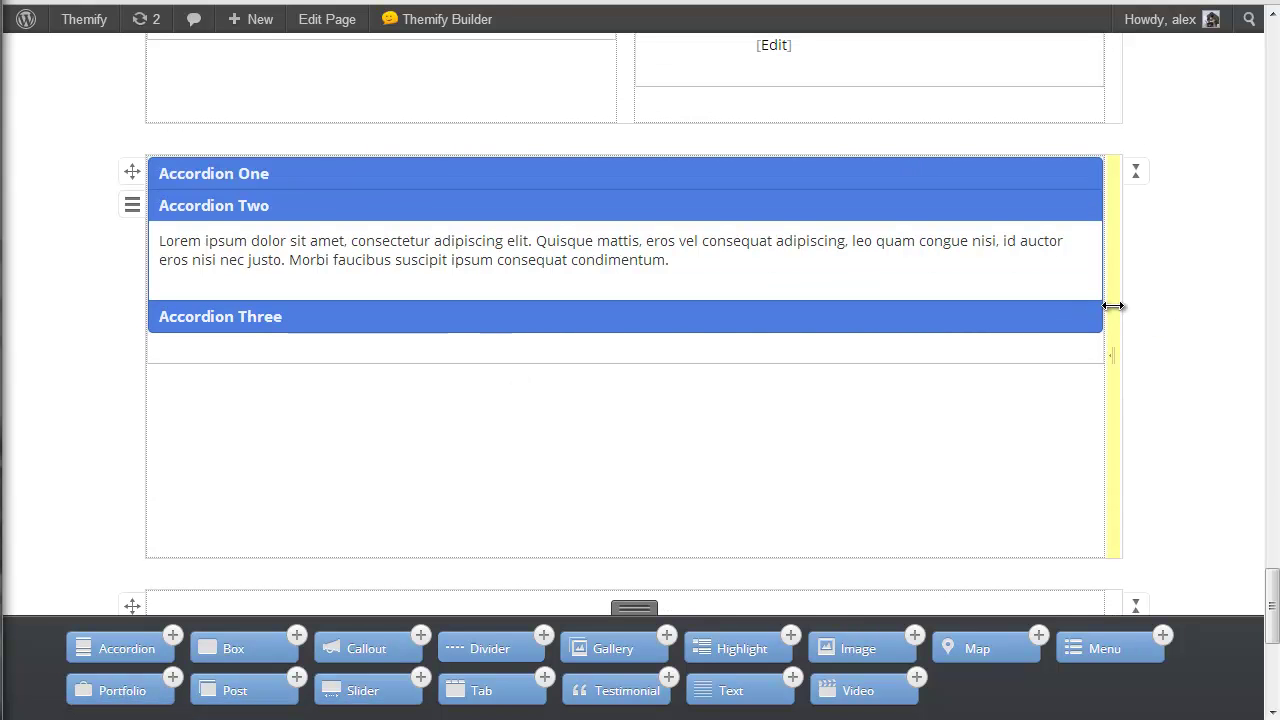
# Step: Split the accordion row into two equal columns and add a Box module beside it with a "Yellow Flat Box" heading and "Integer sit amet" placeholder text
pyautogui.moveTo(1113, 306); pyautogui.dragTo(637, 281)
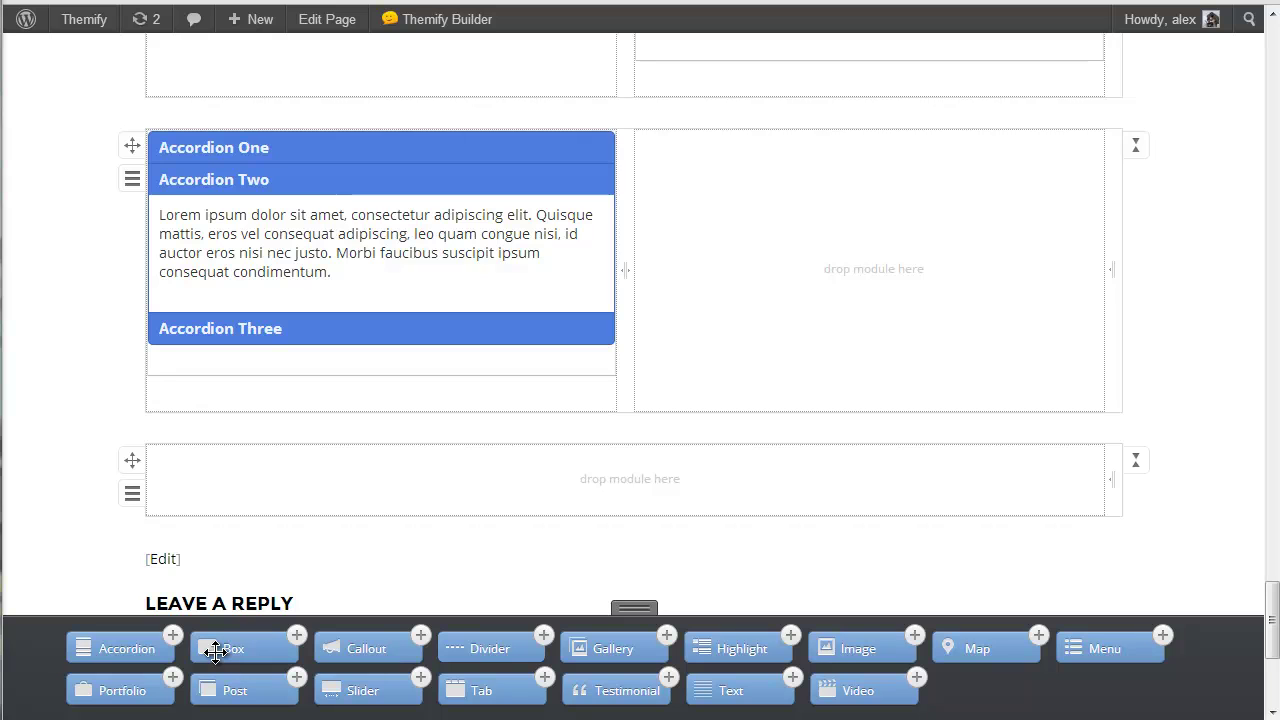
pyautogui.moveTo(215, 651); pyautogui.dragTo(837, 288)
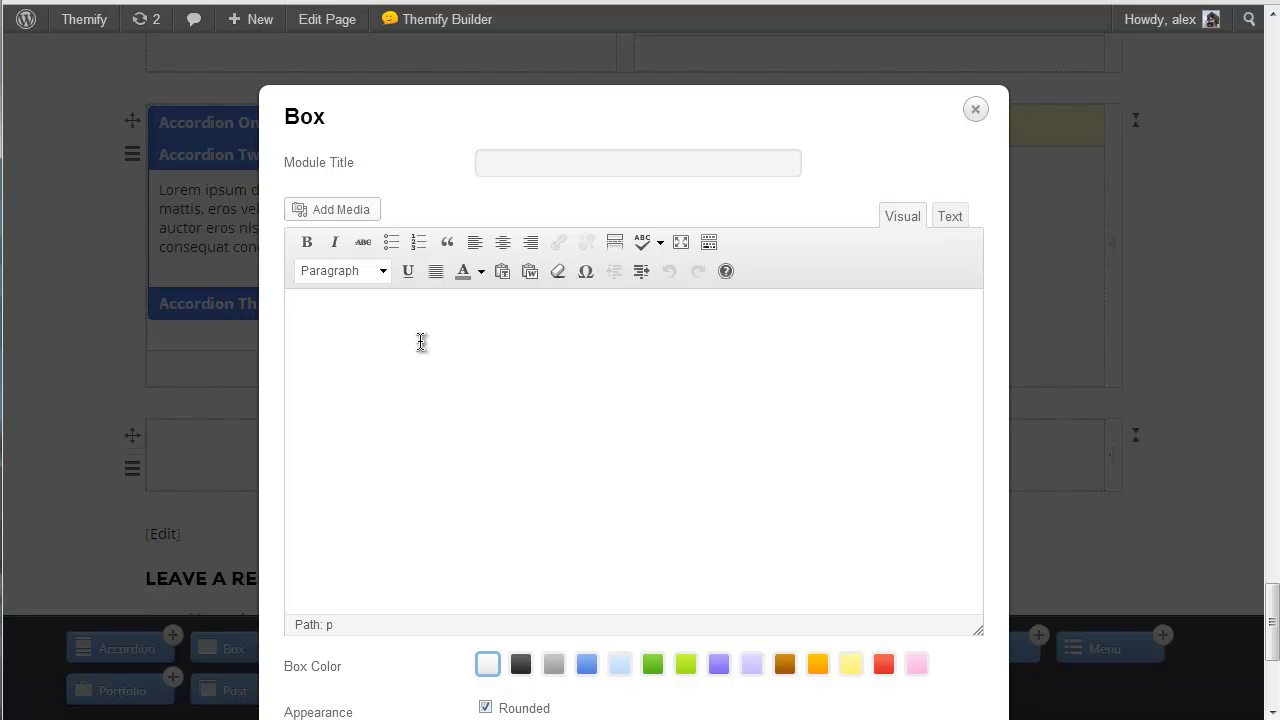
pyautogui.write('Yellow Flat Box Integer sit amet tortor vitae est rhoncus rutrum. Ut blandit diam nec vulputate placerat. Quisque in nibh neque. Nunc consequat vestibulum sapien.')
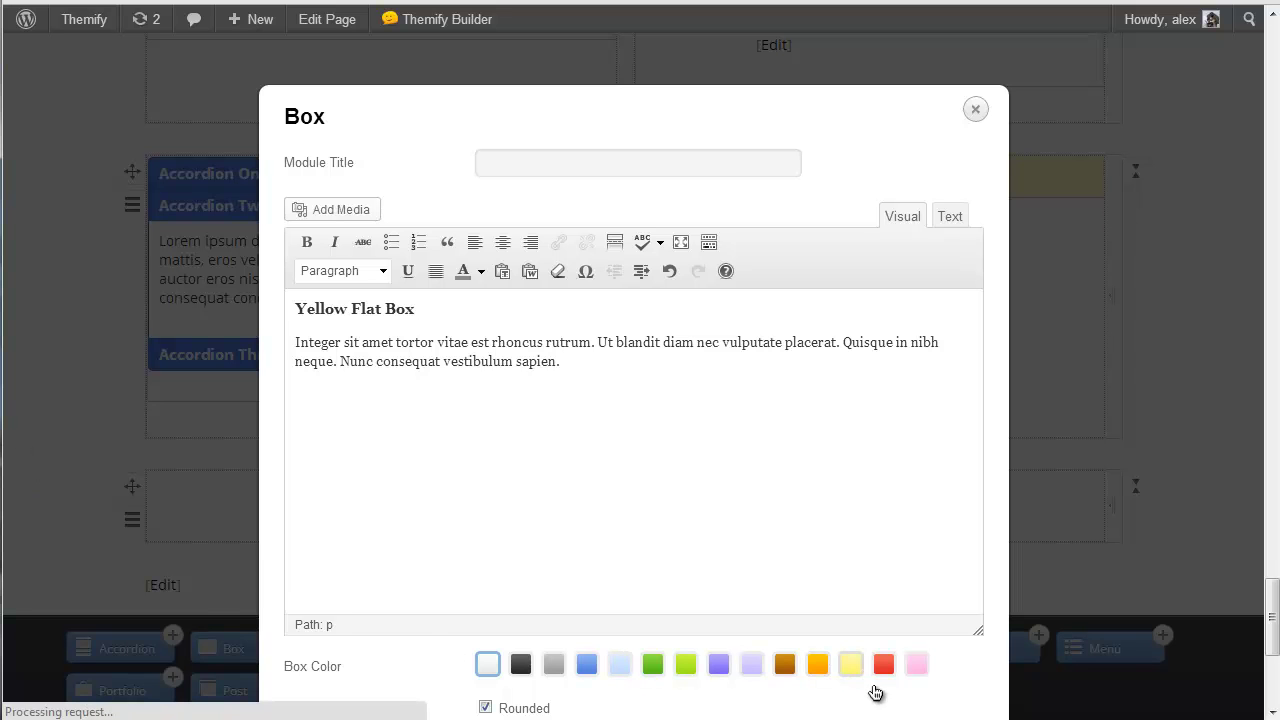
# Step: Set the box color to light yellow, turn off its Rounded and Gradient appearance, and save the module
pyautogui.click(851, 666)
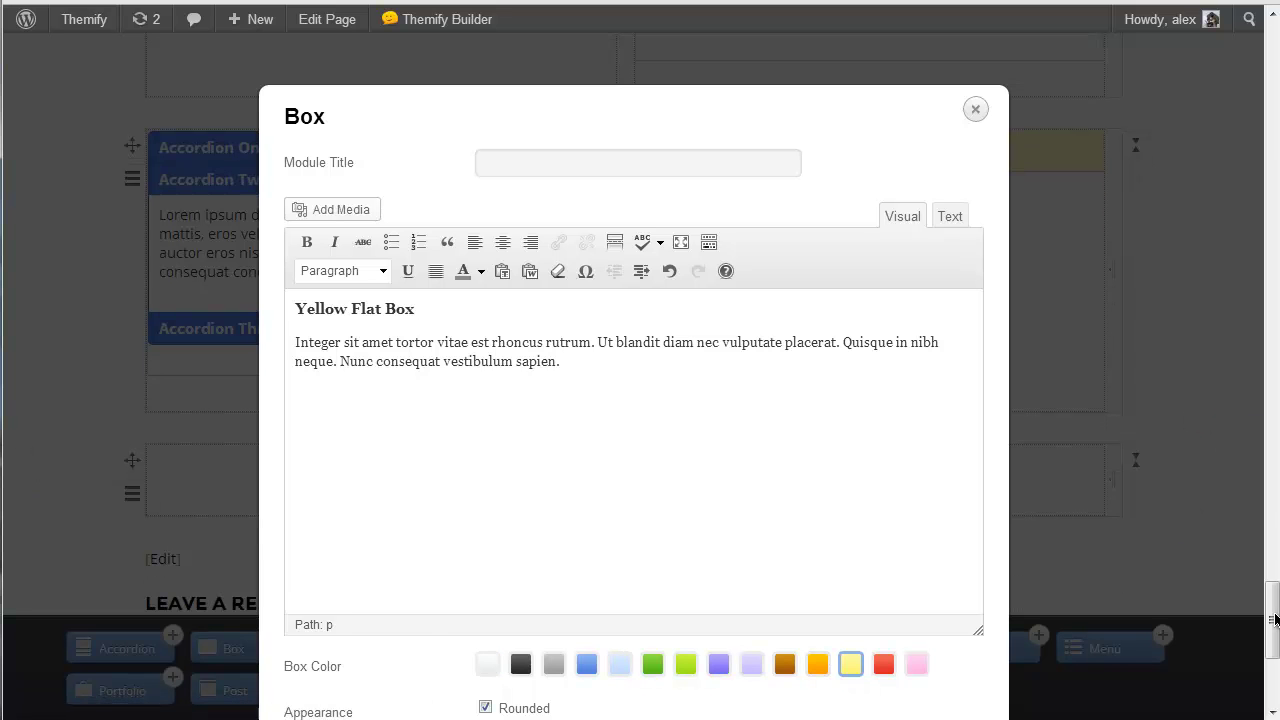
pyautogui.scroll(-3, 1275, 620)
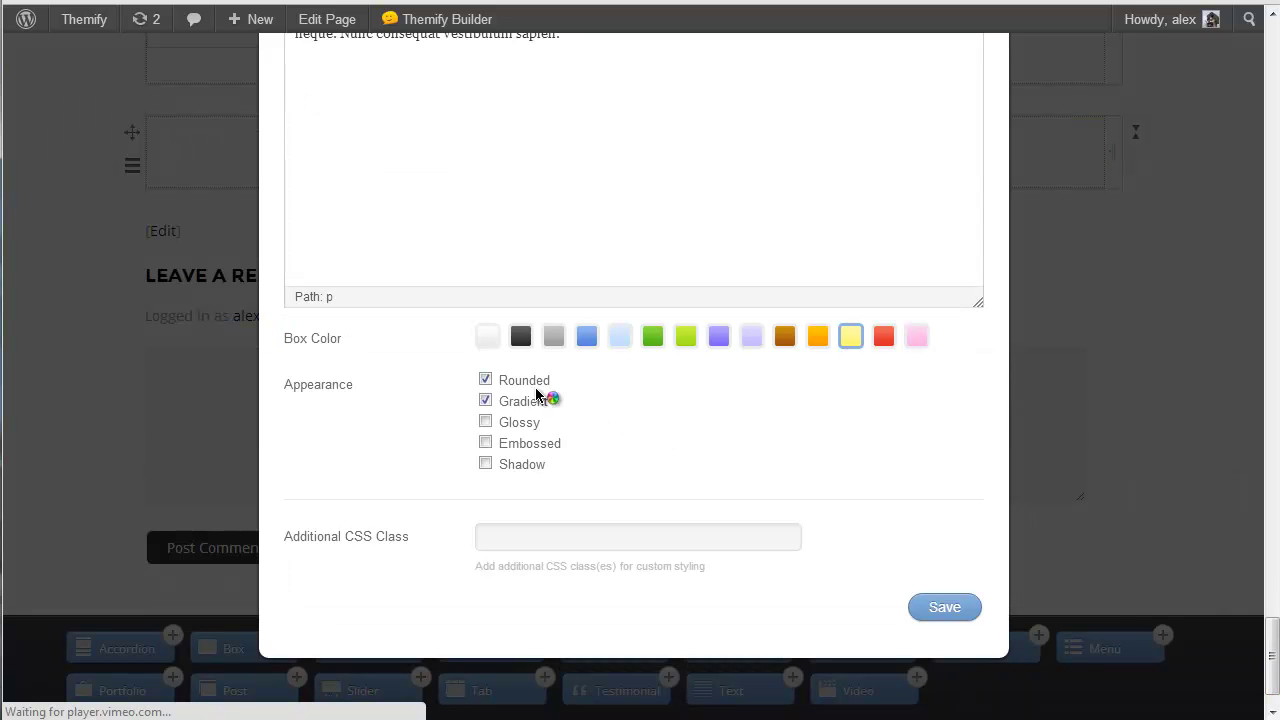
pyautogui.click(486, 380)
pyautogui.click(486, 401)
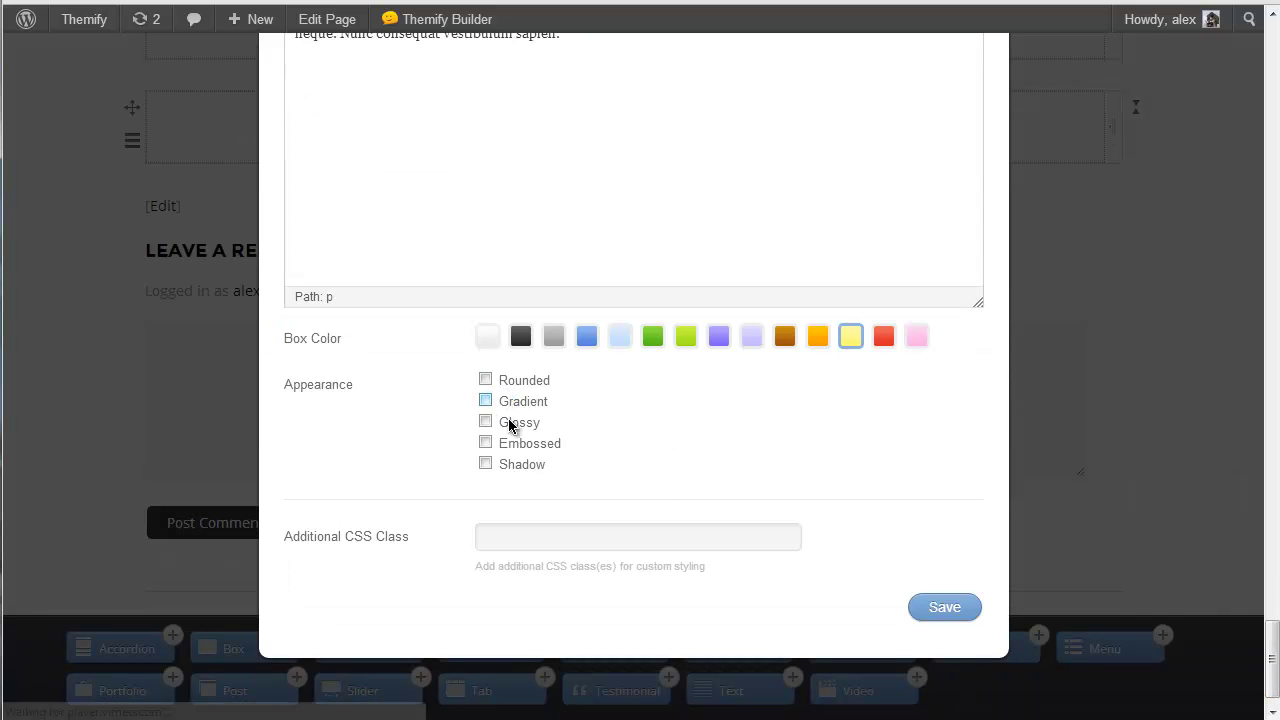
pyautogui.click(937, 608)
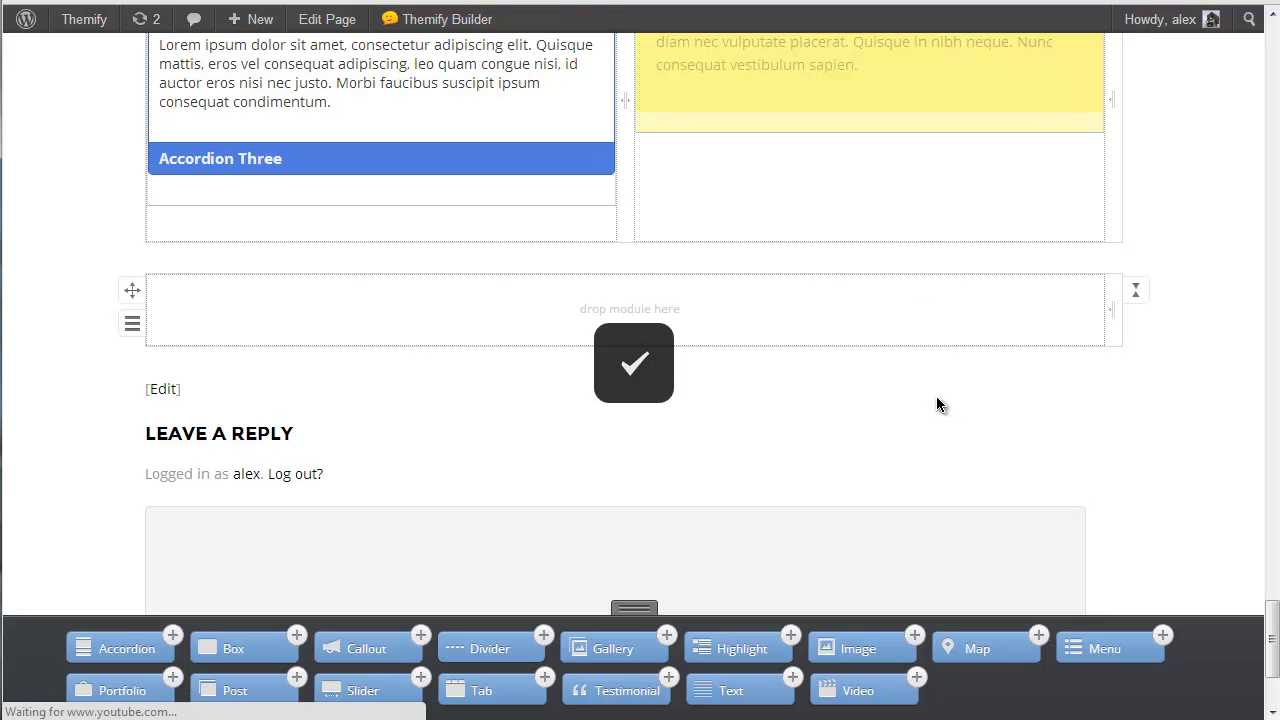
pyautogui.scroll(2, 931, 402)
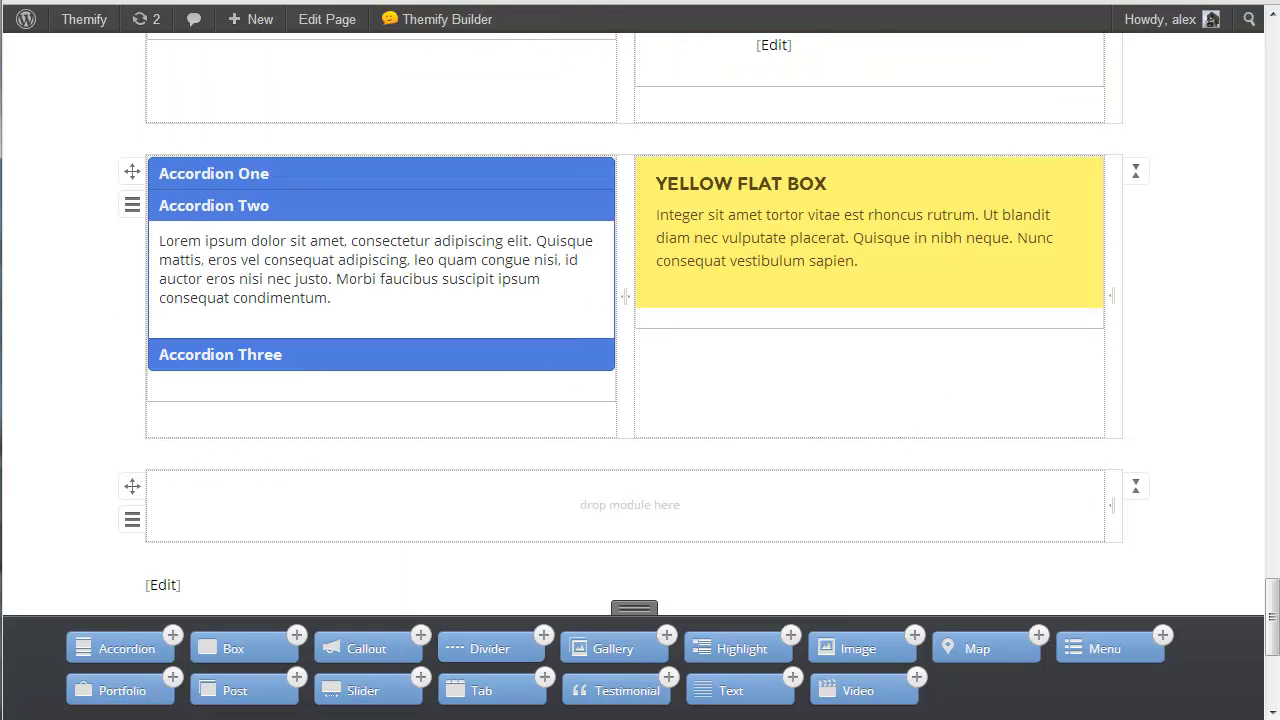